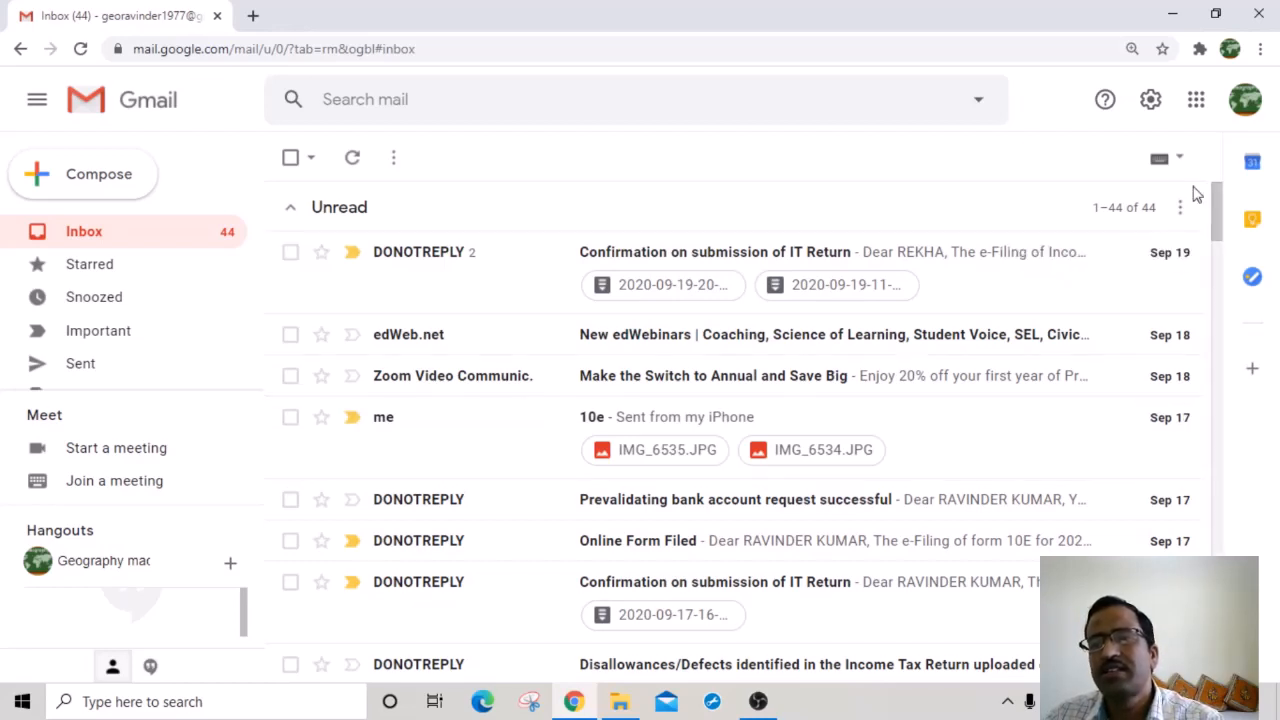
# Step: Move Drive higher in Gmail's Google apps grid and open Google Drive in a new tab
pyautogui.click(1197, 103)
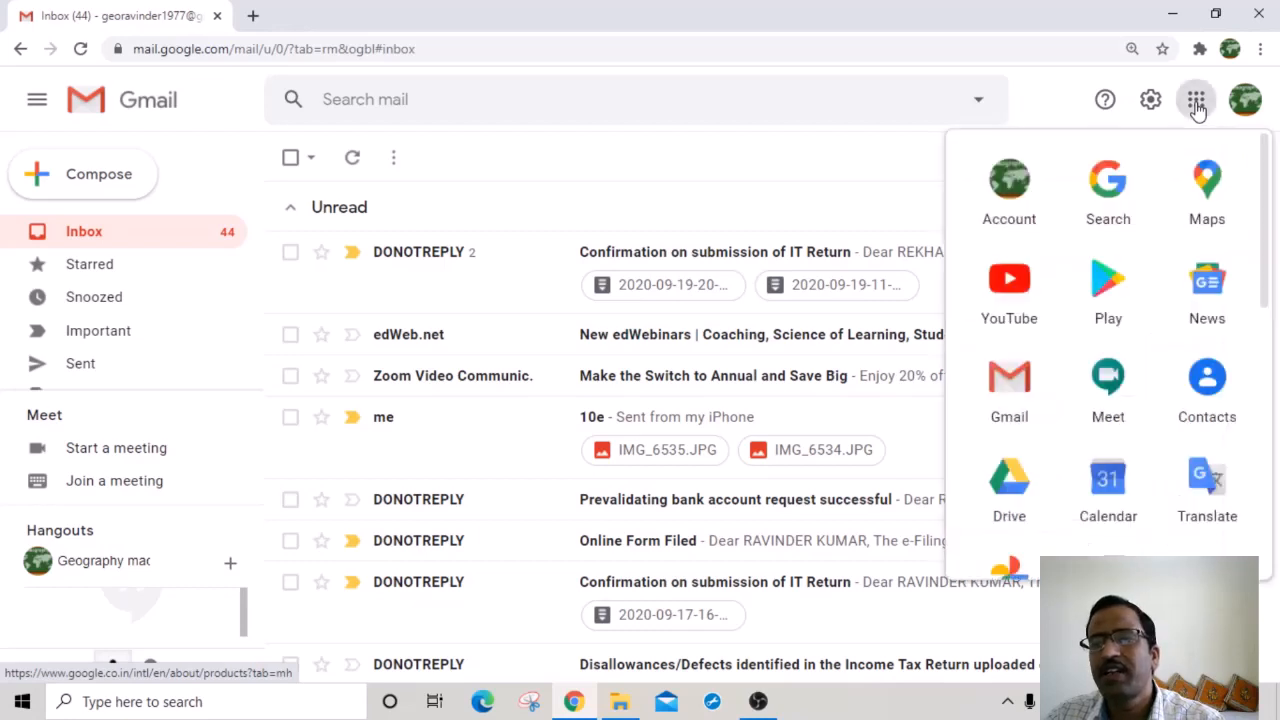
pyautogui.moveTo(1009, 478); pyautogui.dragTo(1275, 250)
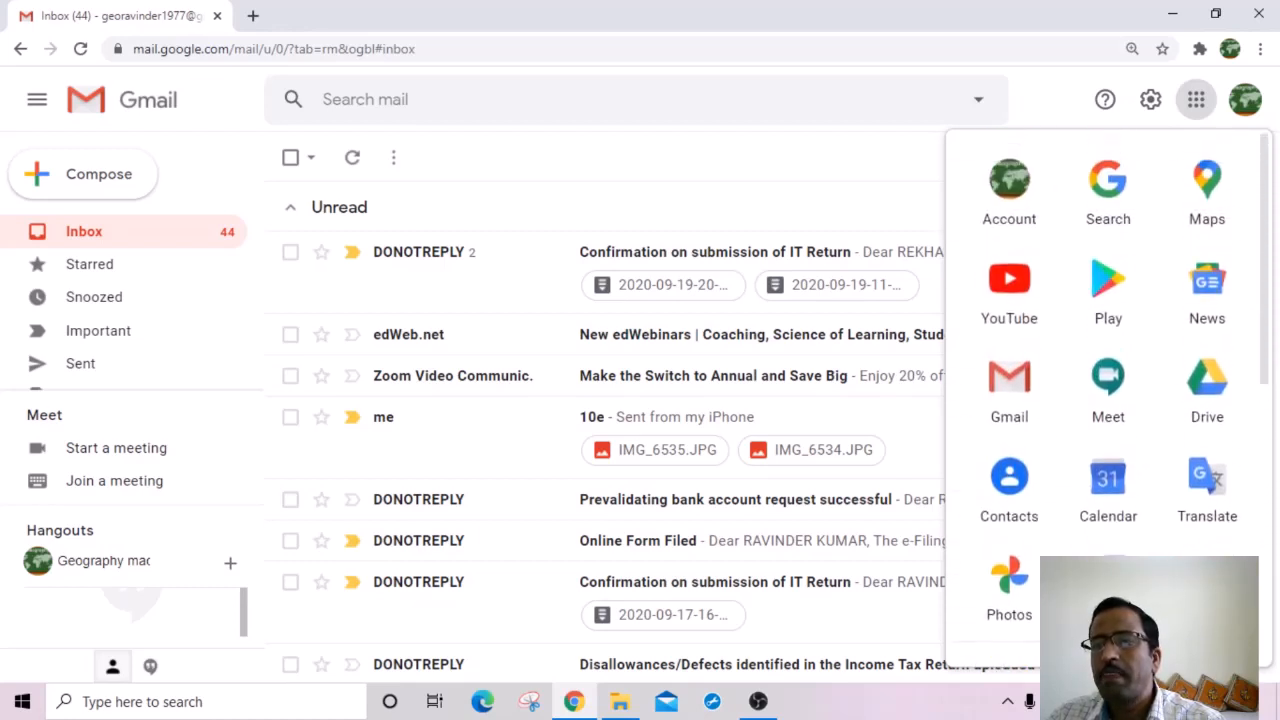
pyautogui.click(1215, 398)
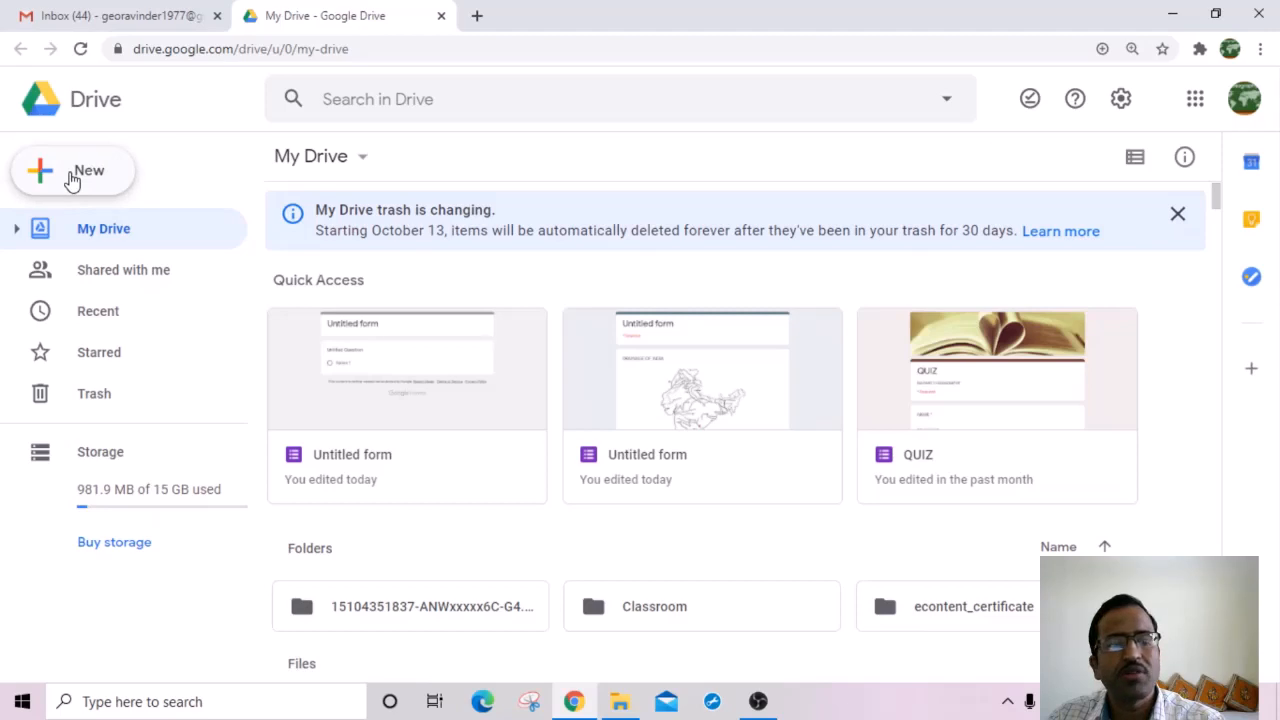
# Step: Create a blank form through My Drive's Google Forms submenu
pyautogui.click(72, 177)
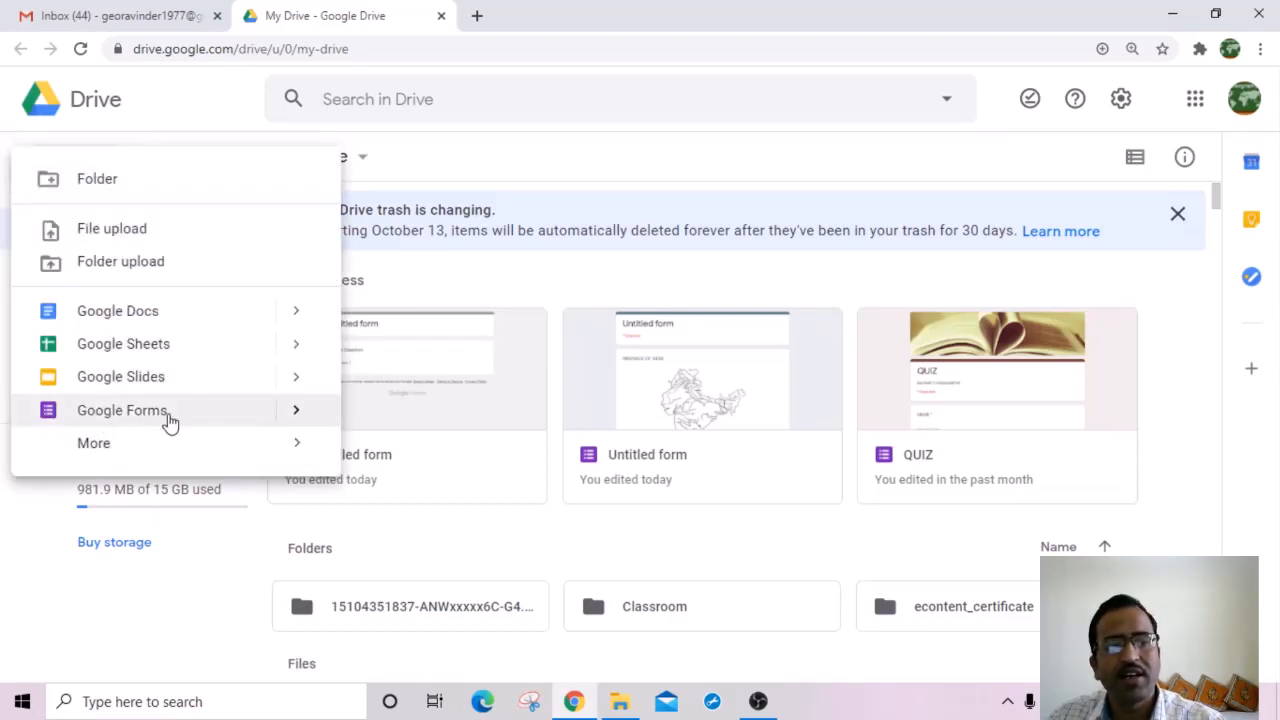
pyautogui.moveTo(294, 411)
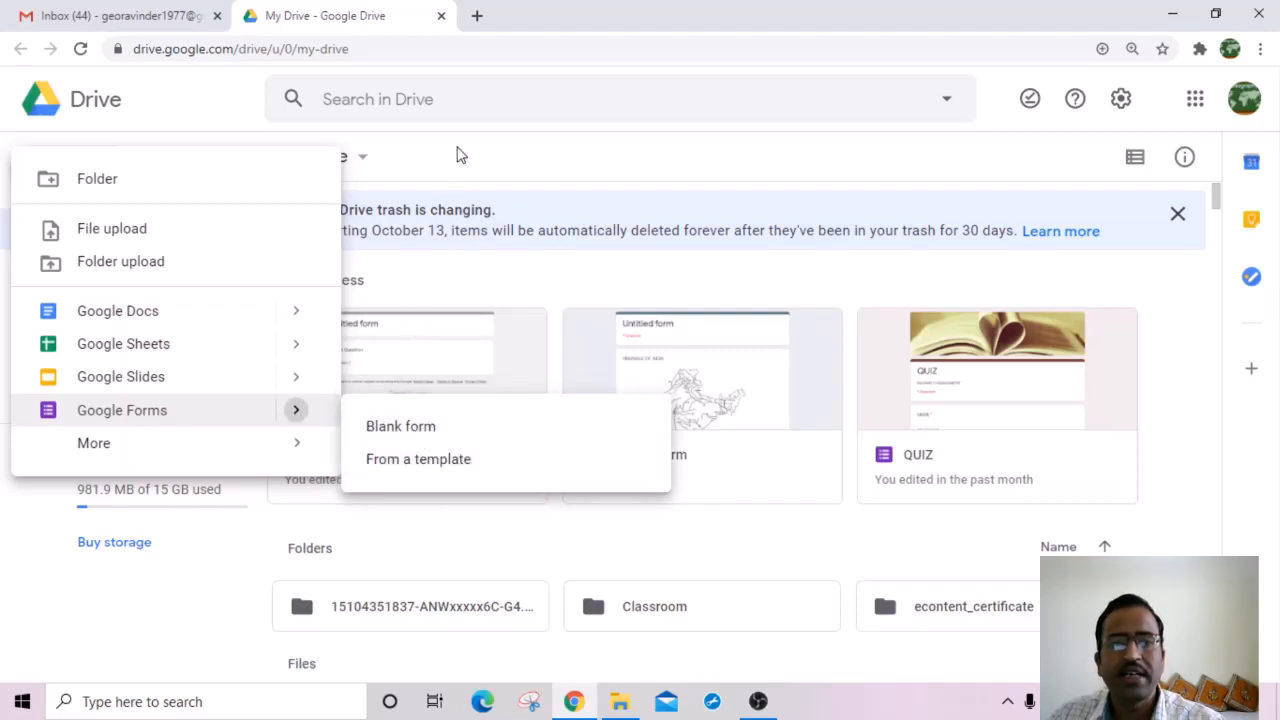
pyautogui.click(444, 175)
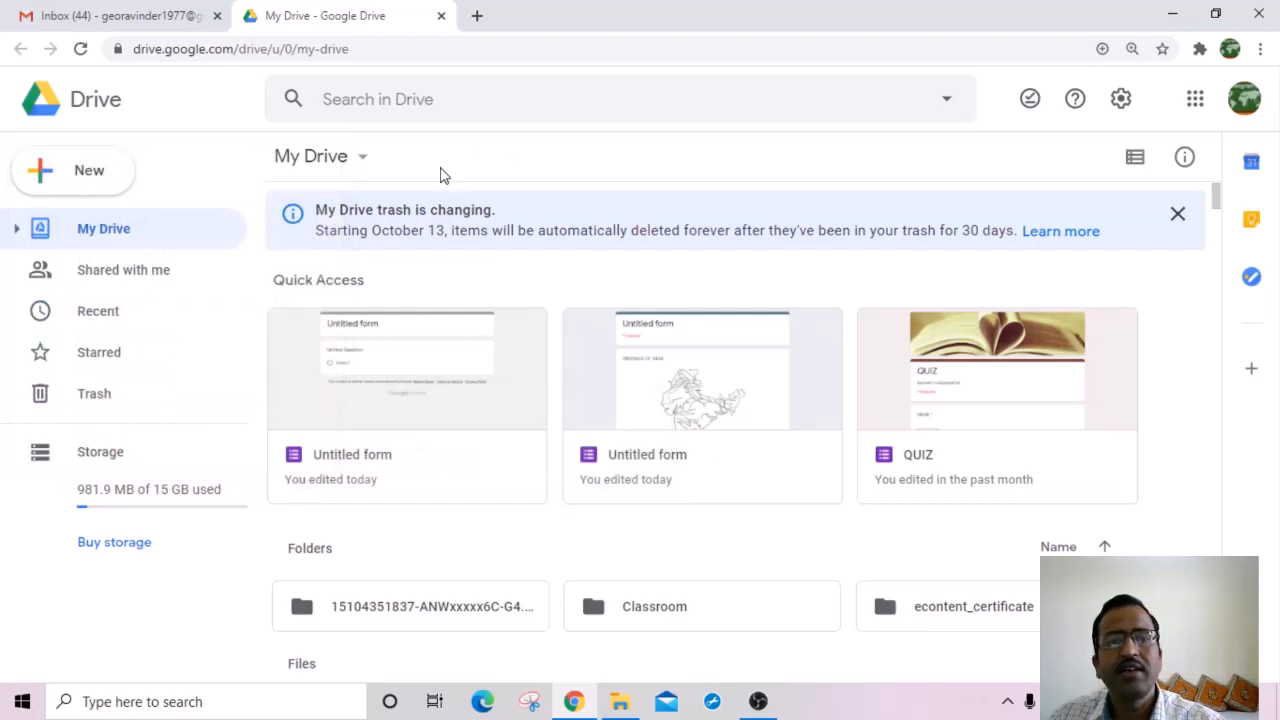
pyautogui.click(364, 166)
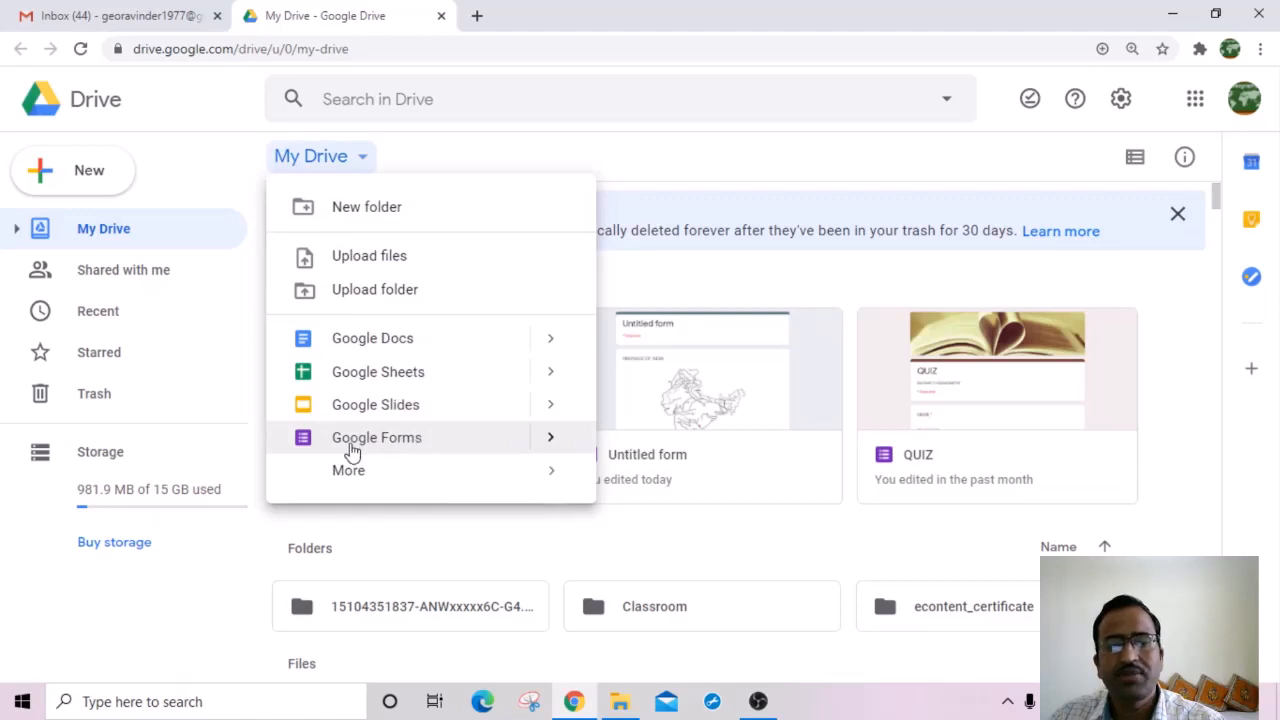
pyautogui.moveTo(551, 440)
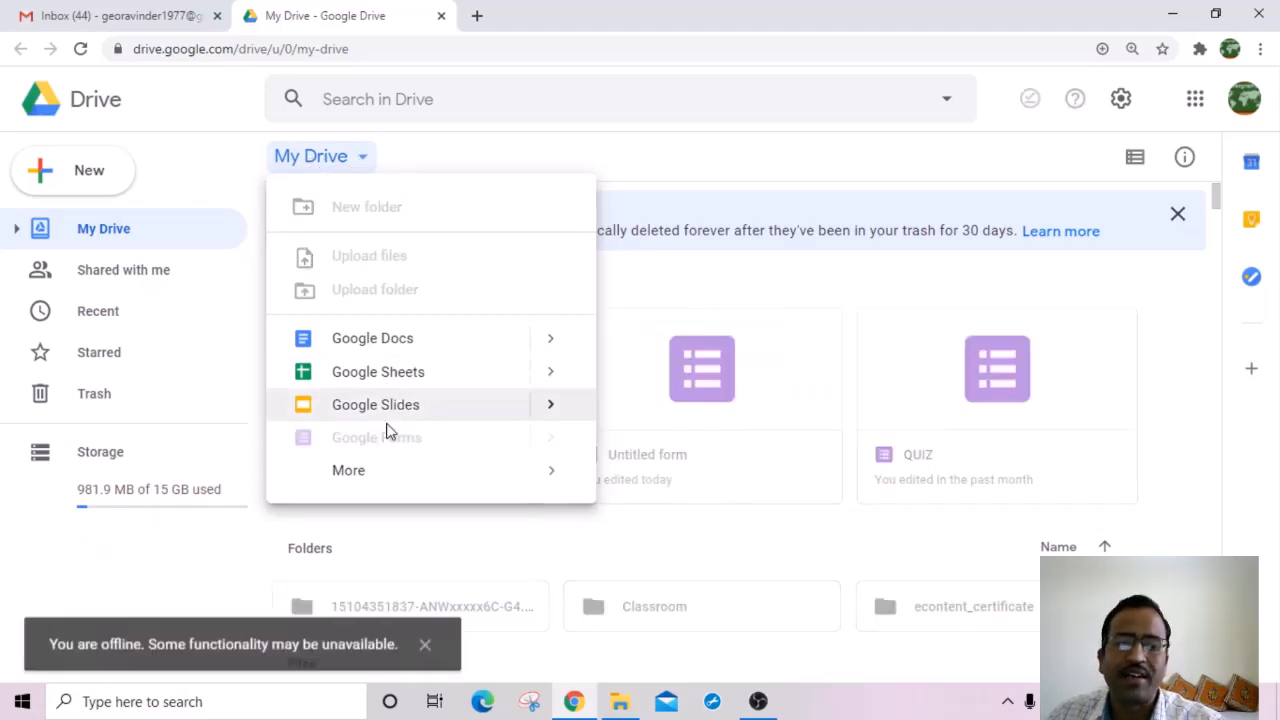
pyautogui.moveTo(443, 483)
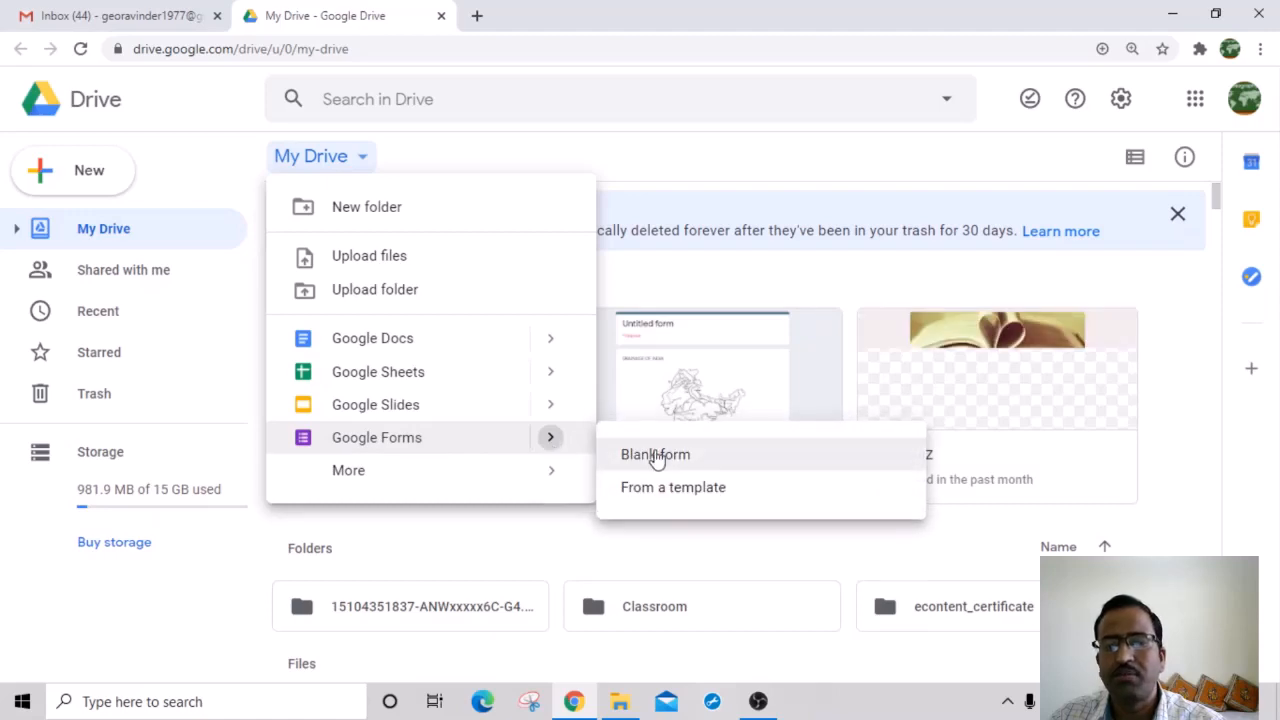
pyautogui.click(657, 456)
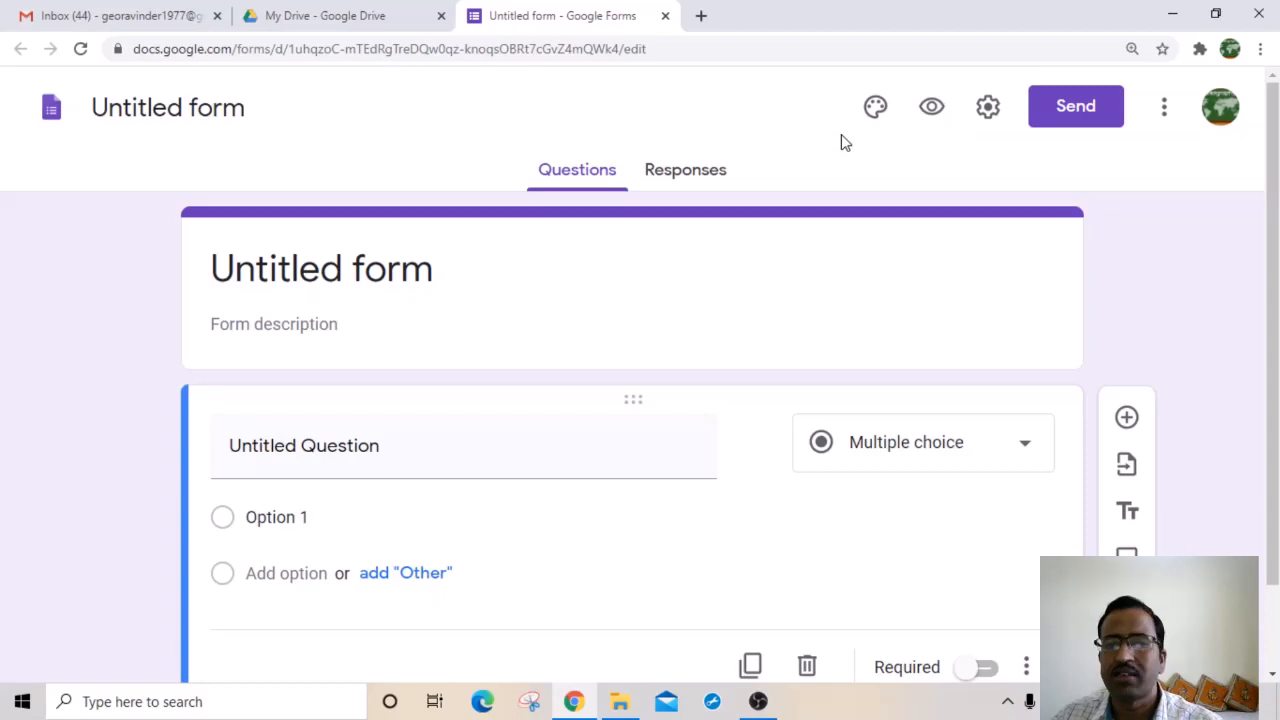
# Step: Rename the form title to 'quiz'
pyautogui.click(216, 268)
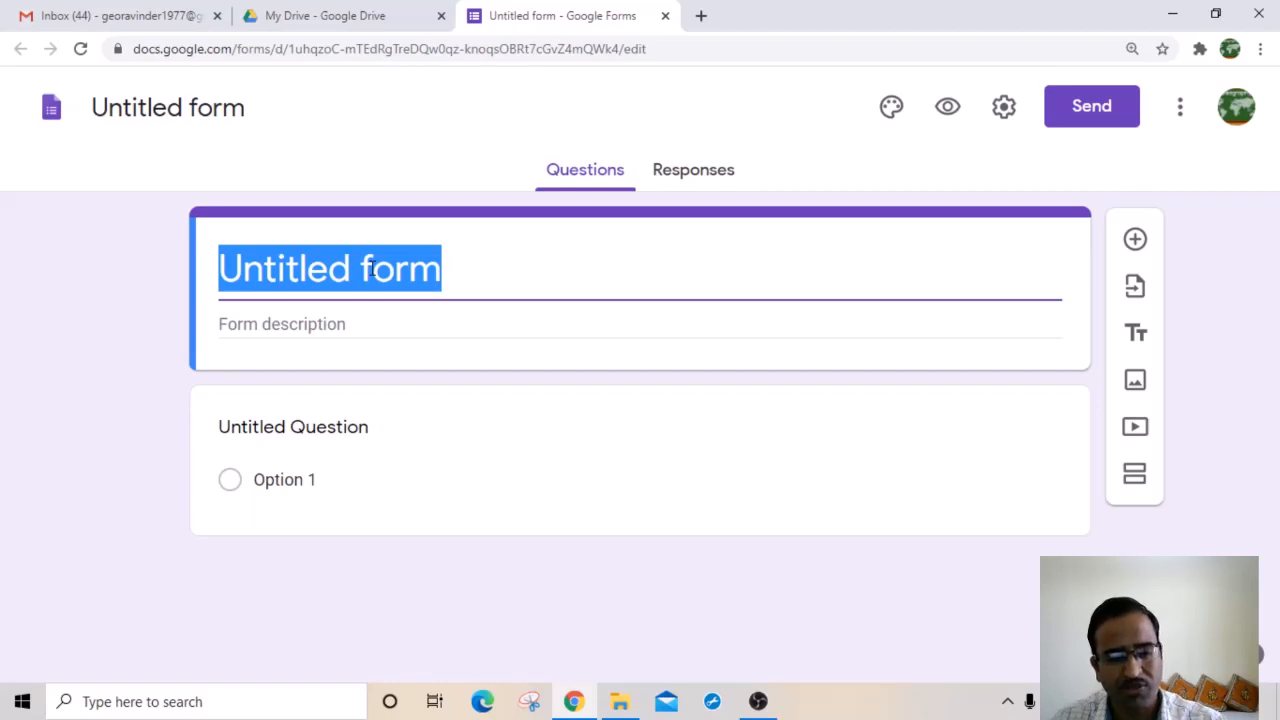
pyautogui.write('quiz')
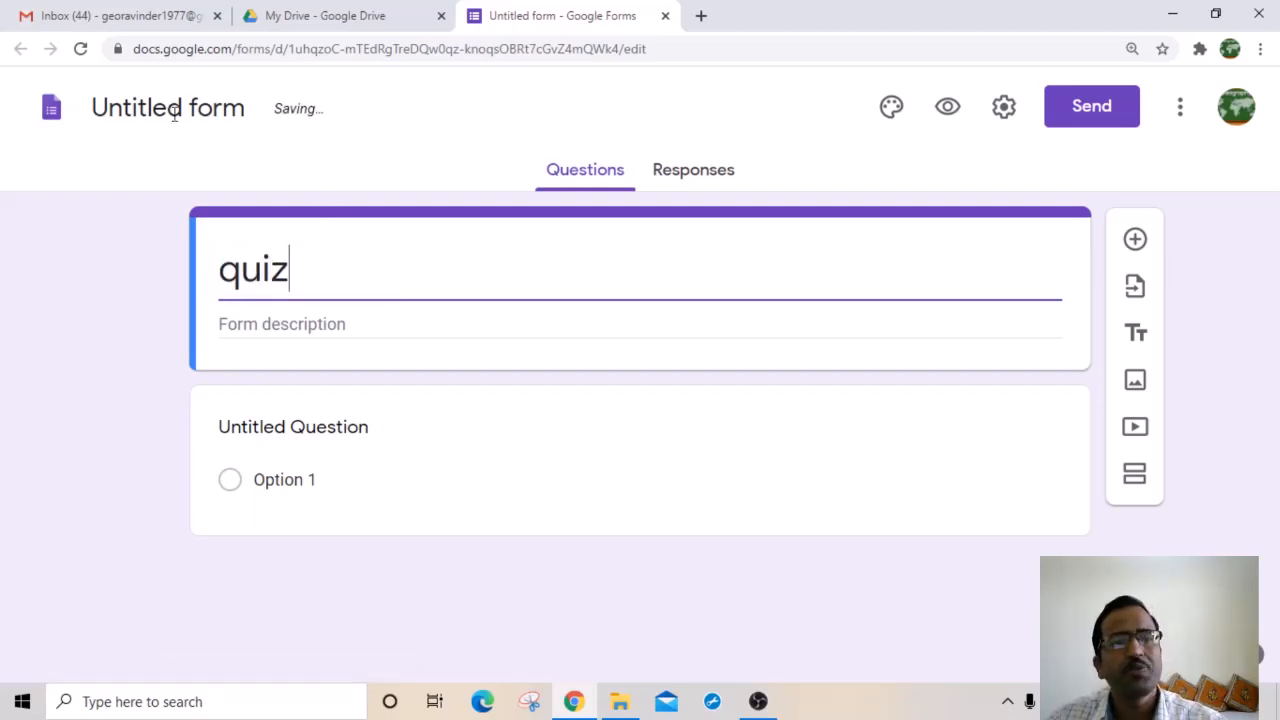
pyautogui.click(142, 109)
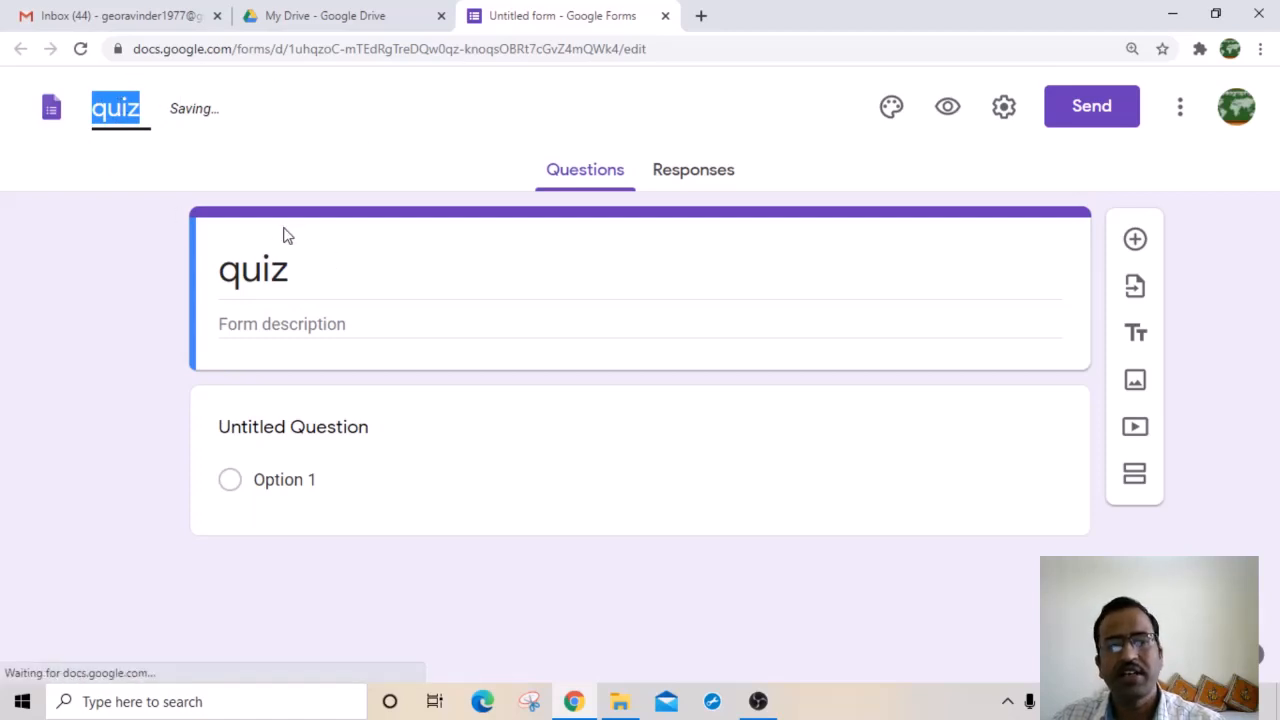
# Step: Add the description 'BA PART III GEOGRAPHY' and bring up the theme options
pyautogui.click(259, 323)
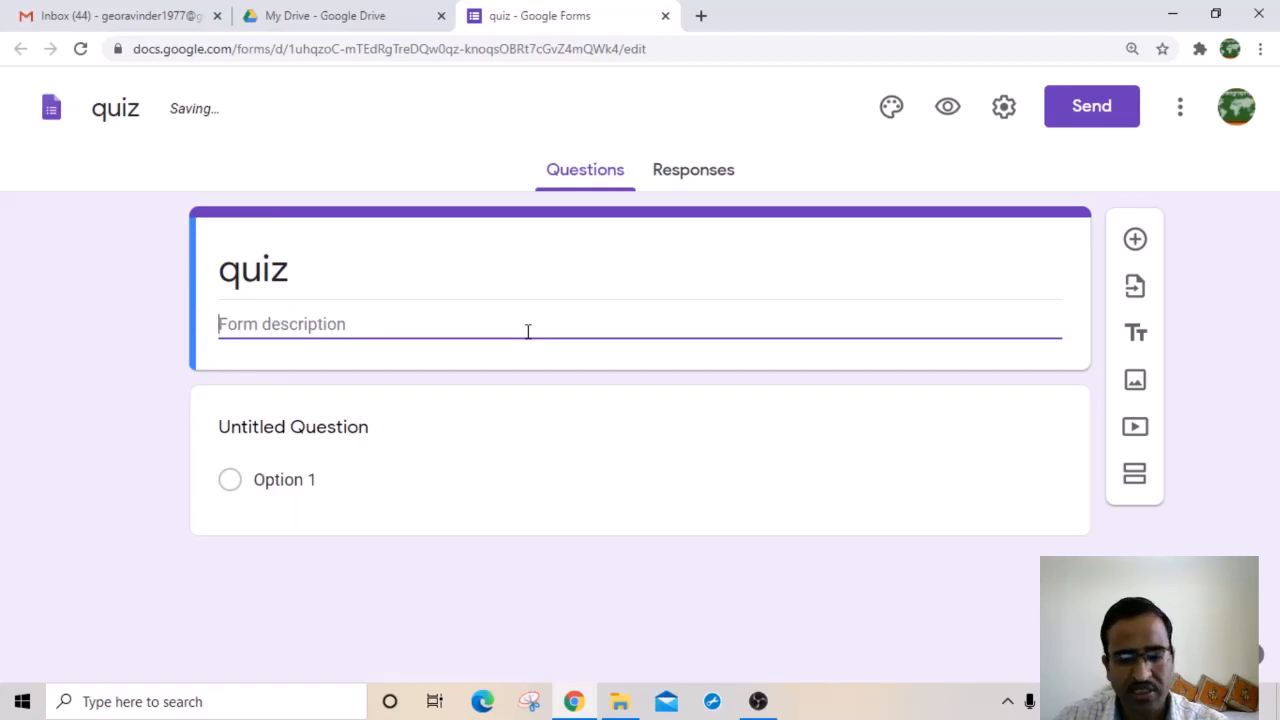
pyautogui.write('B')
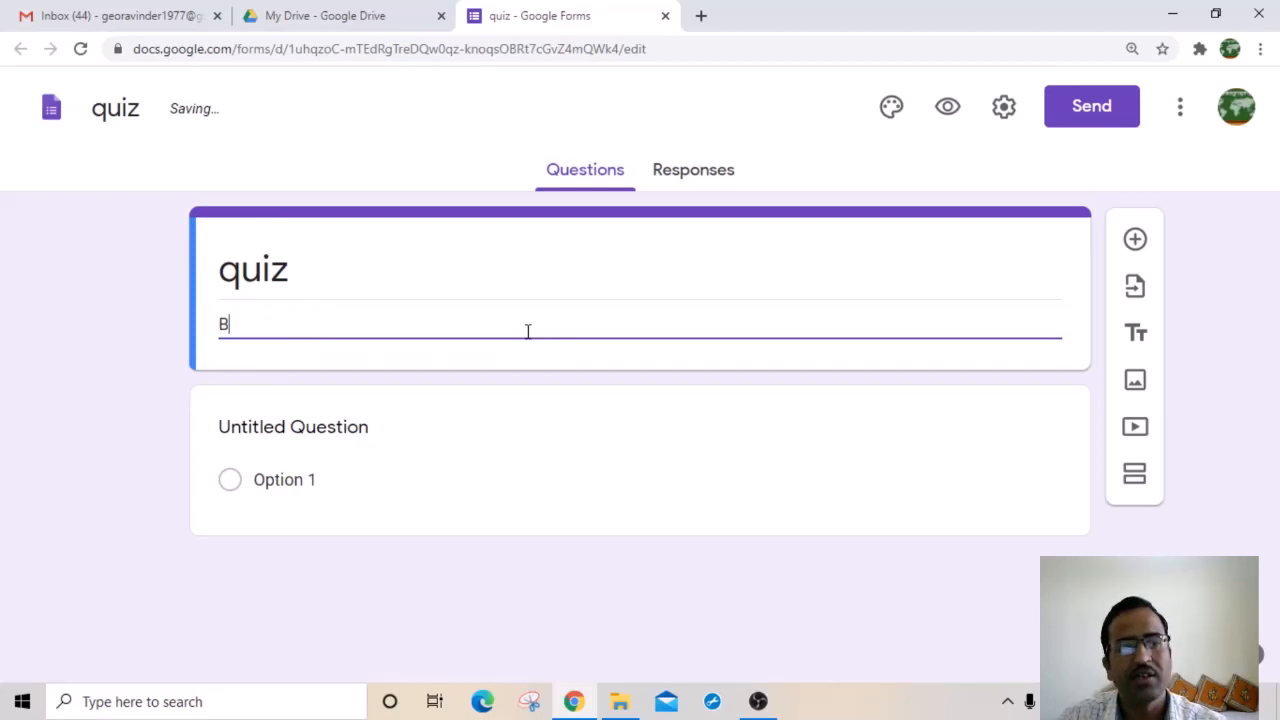
pyautogui.write('A PA')
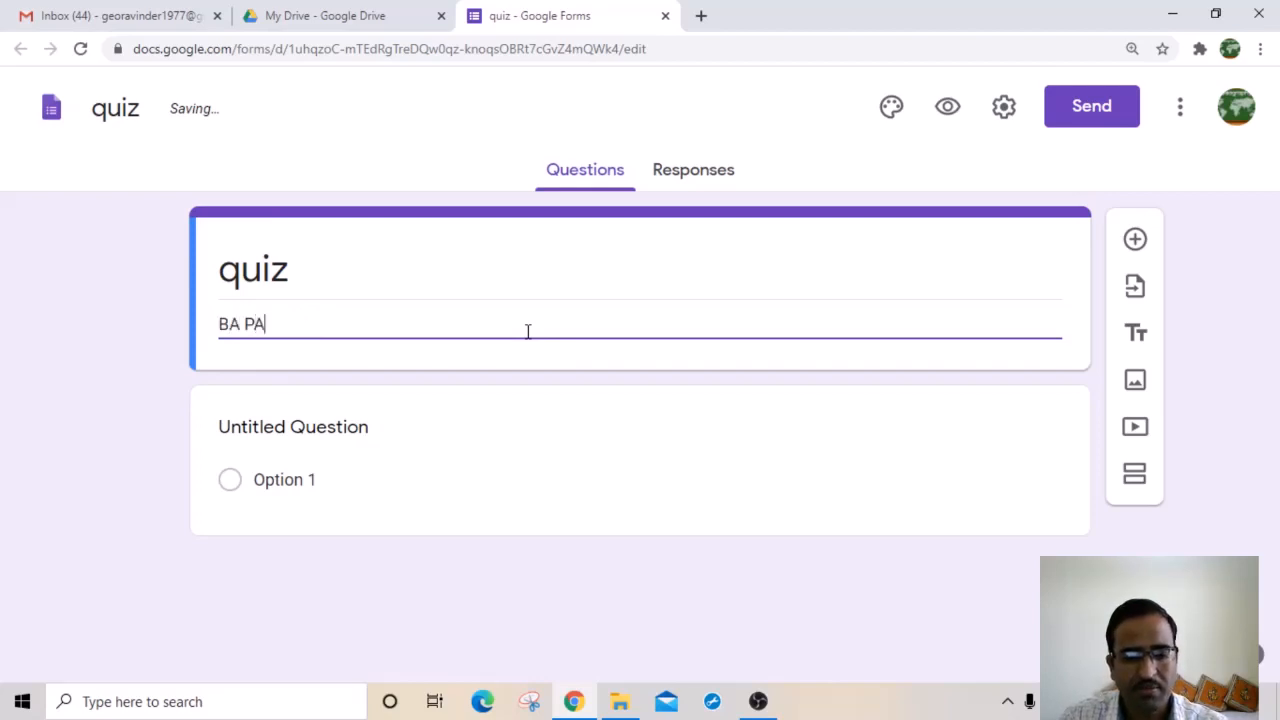
pyautogui.write('RT III')
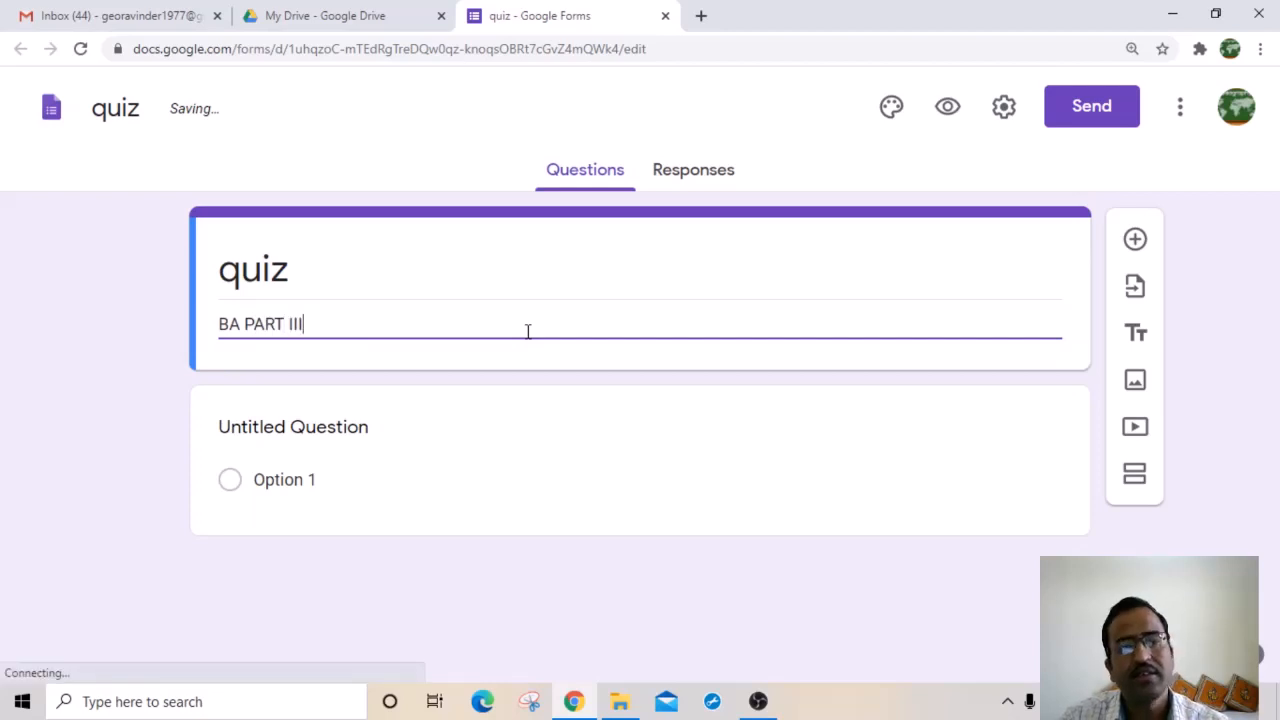
pyautogui.write(' GEOGR')
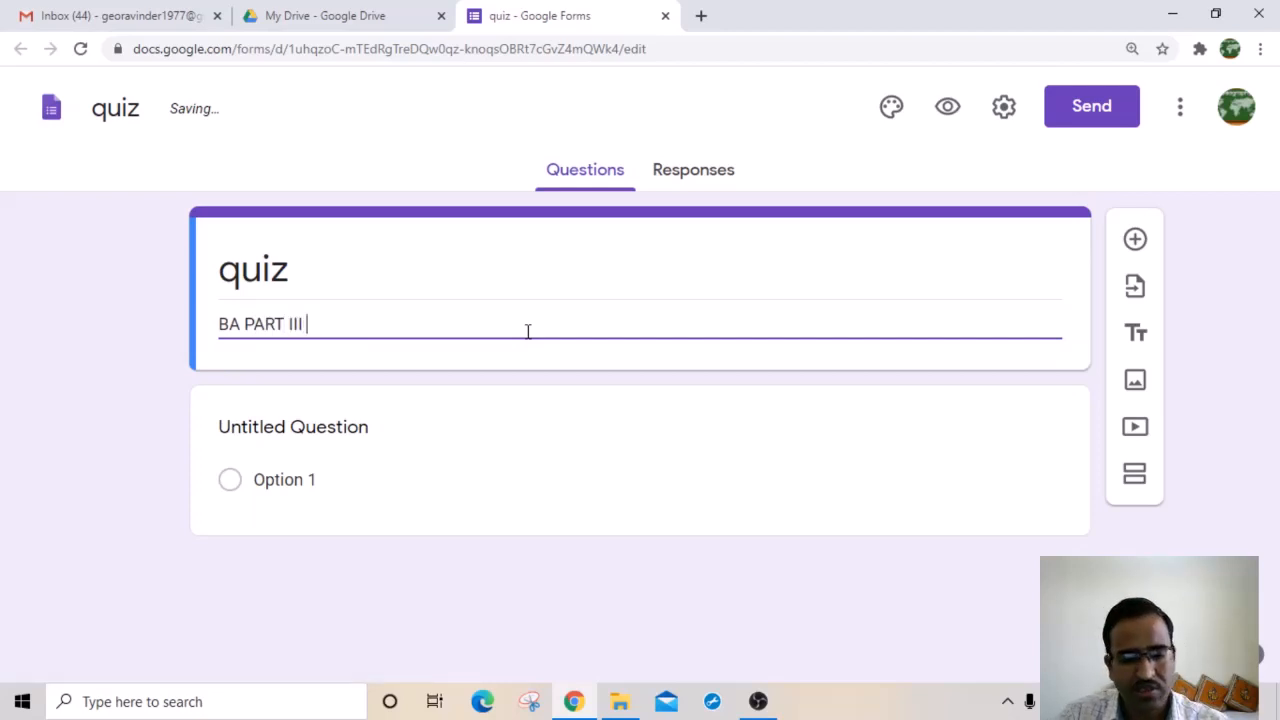
pyautogui.write('APHY')
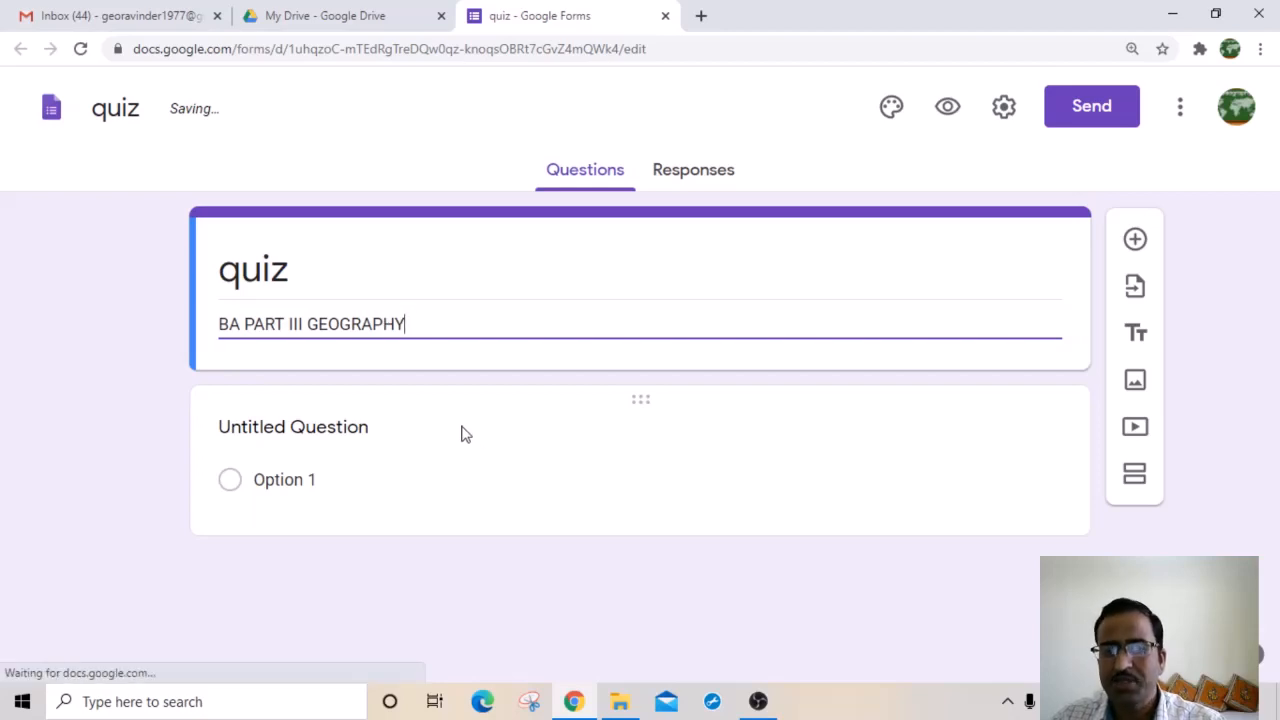
pyautogui.click(797, 257)
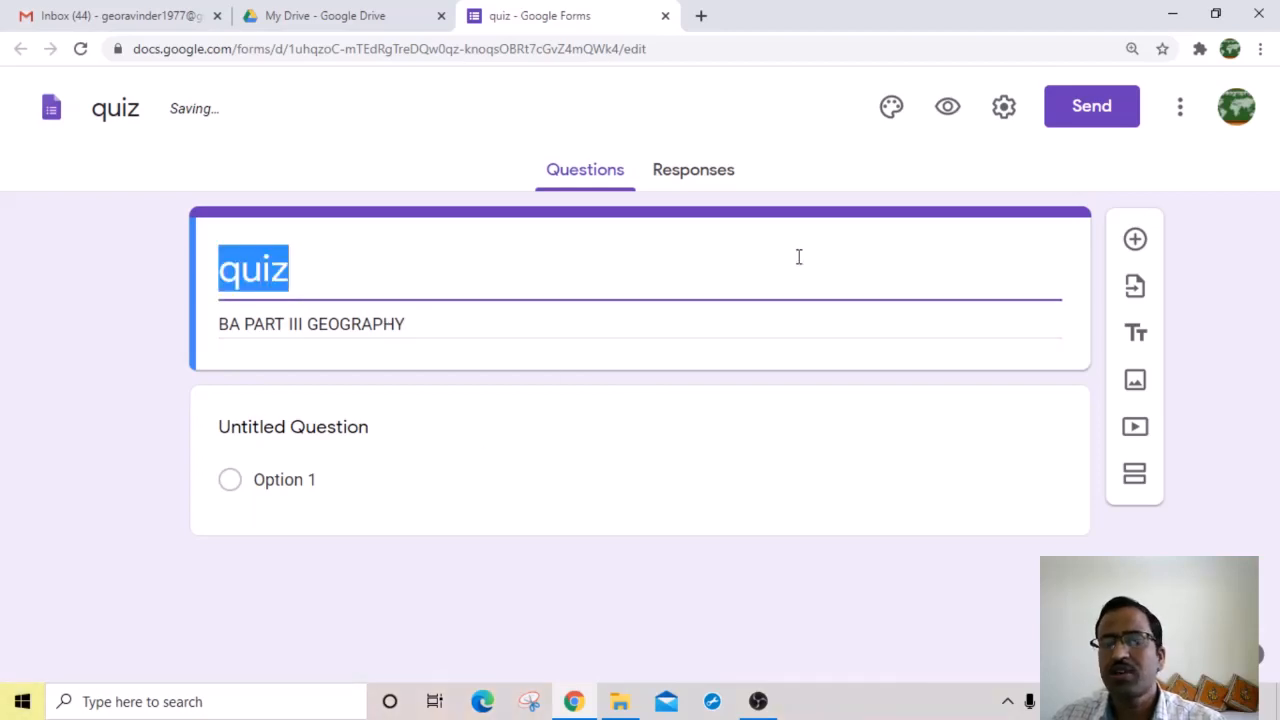
pyautogui.click(834, 265)
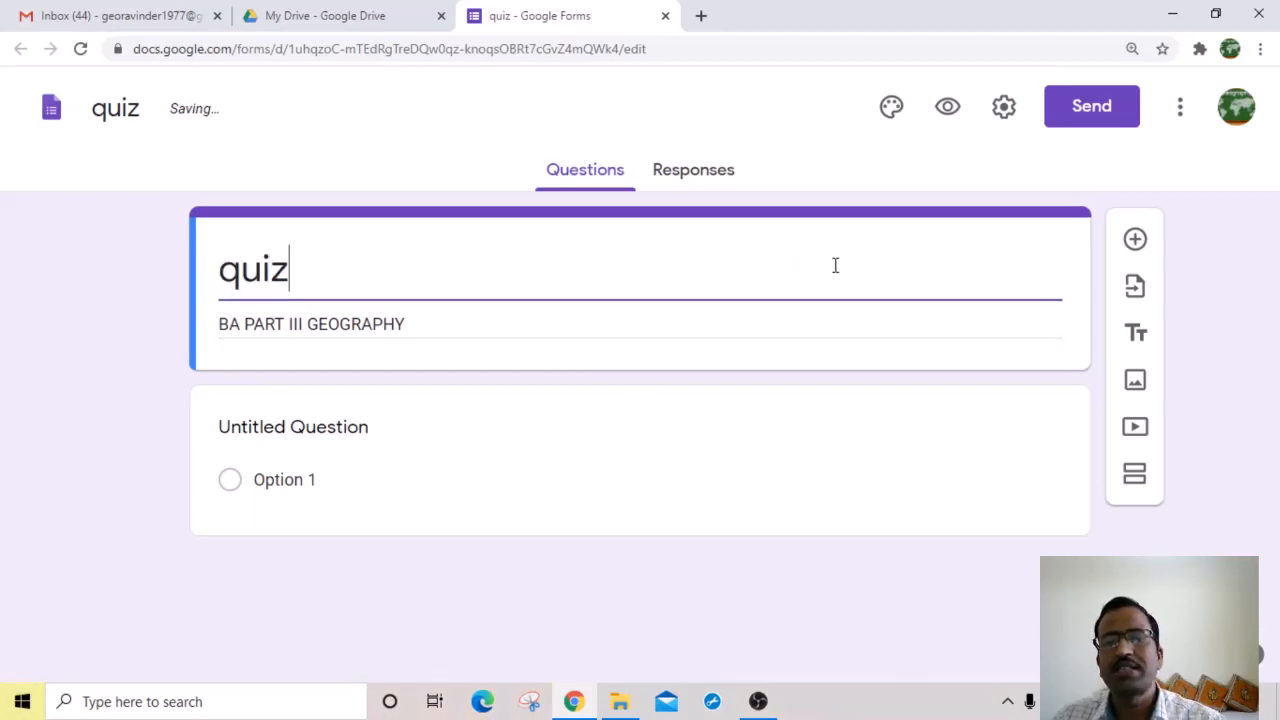
pyautogui.click(892, 108)
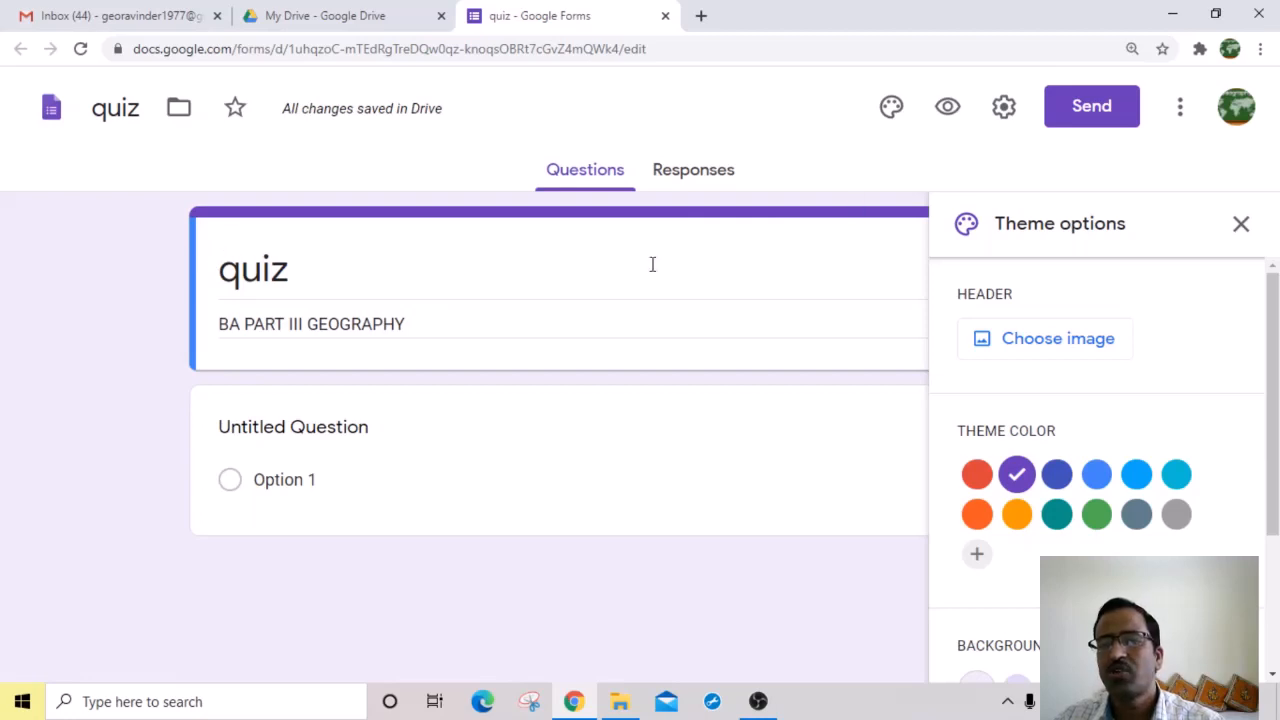
# Step: Insert the open-book heart photo from the Work and School themes as the header
pyautogui.click(1055, 342)
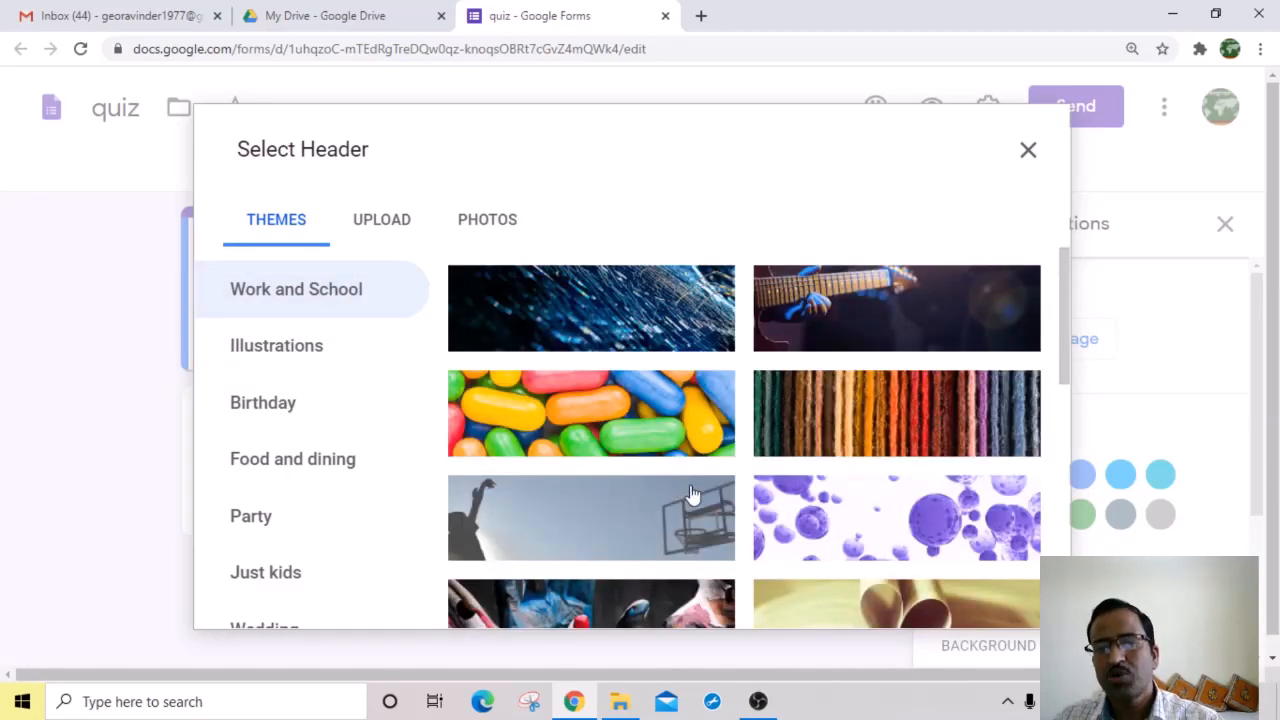
pyautogui.moveTo(1063, 353); pyautogui.dragTo(1061, 391)
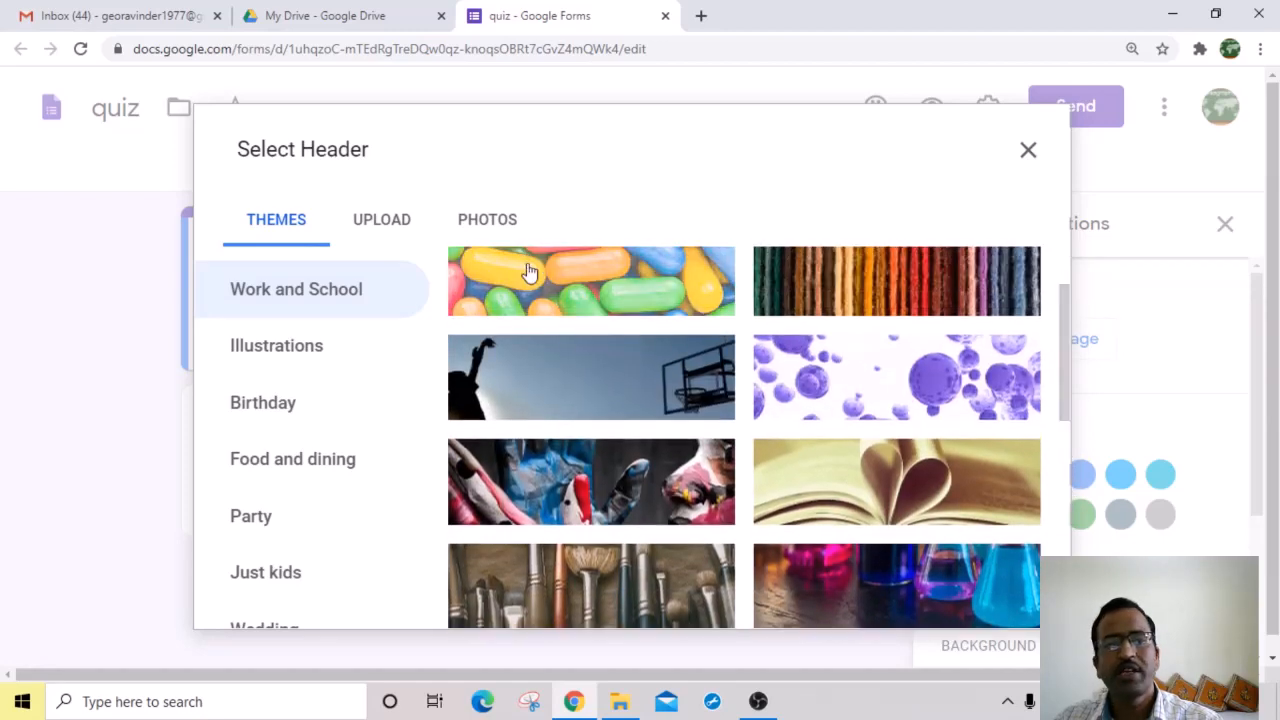
pyautogui.click(372, 220)
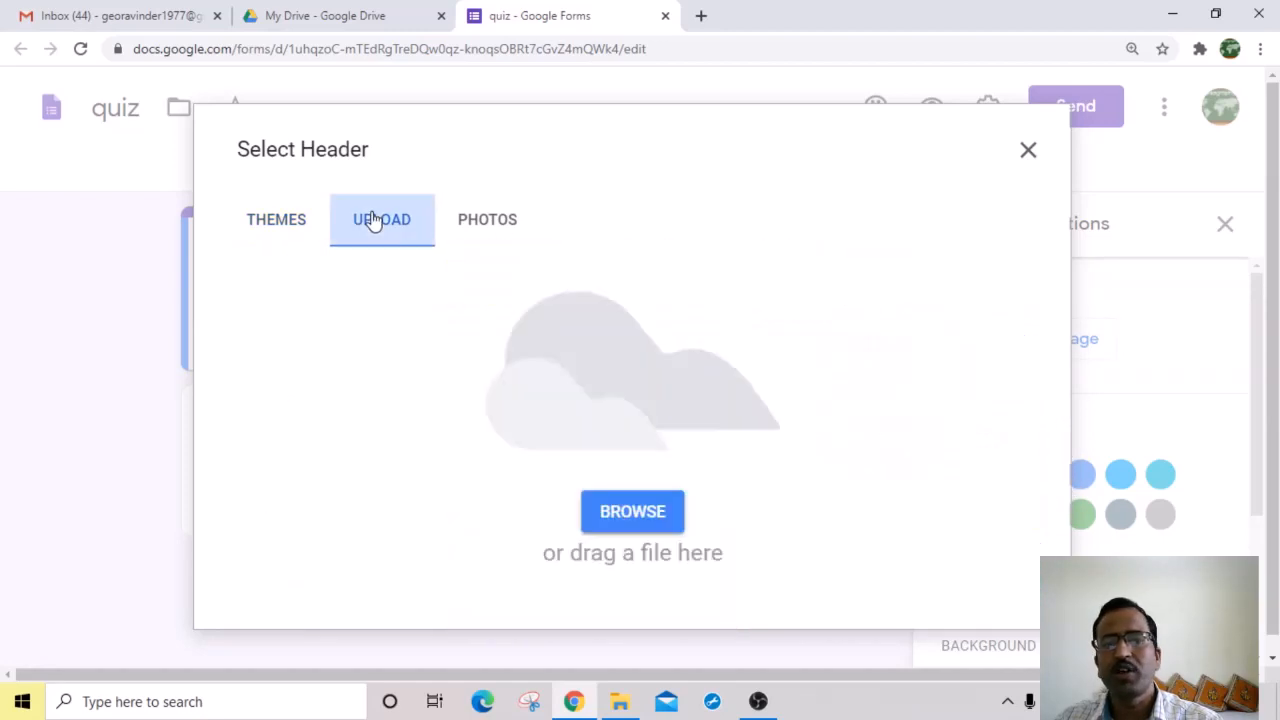
pyautogui.click(633, 512)
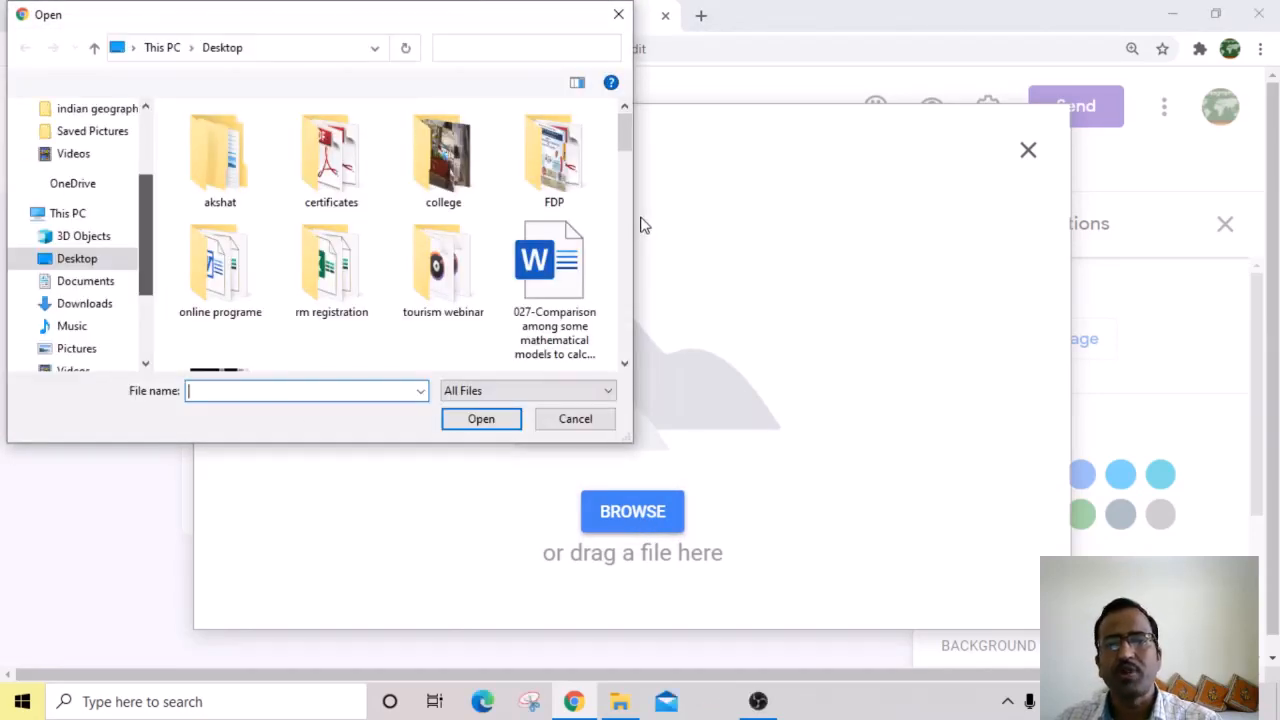
pyautogui.moveTo(626, 128); pyautogui.dragTo(627, 178)
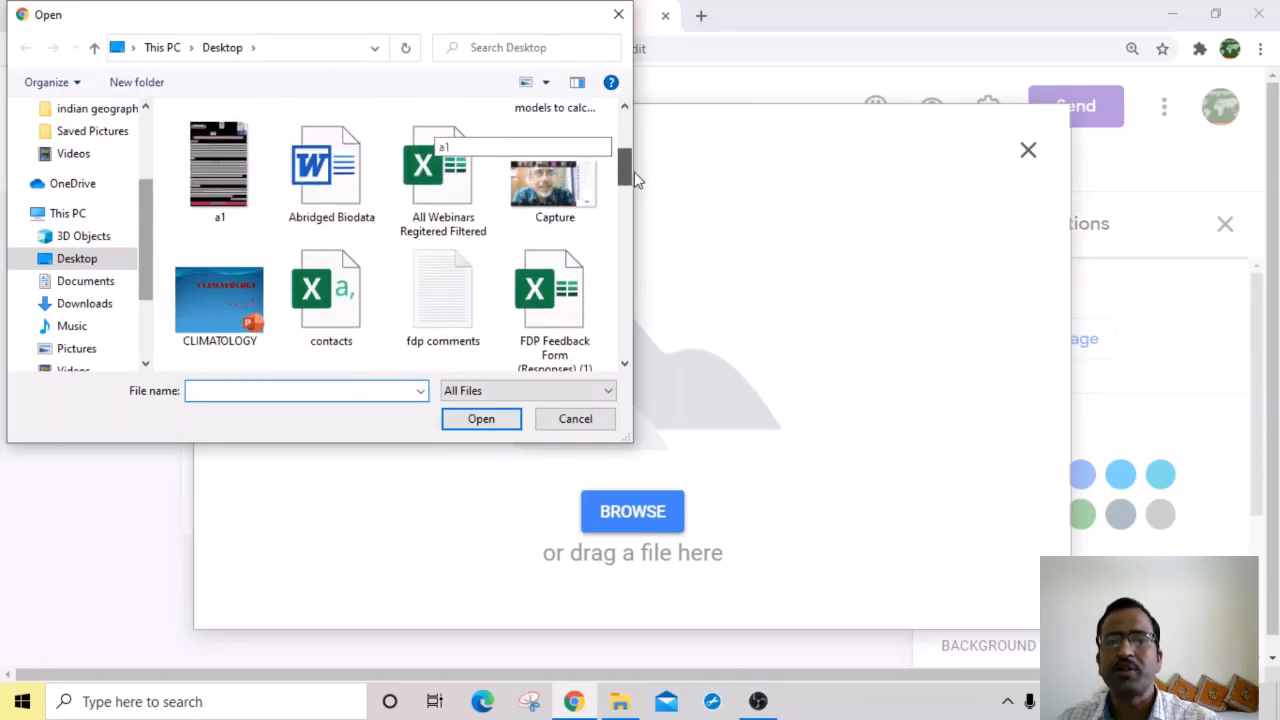
pyautogui.click(576, 419)
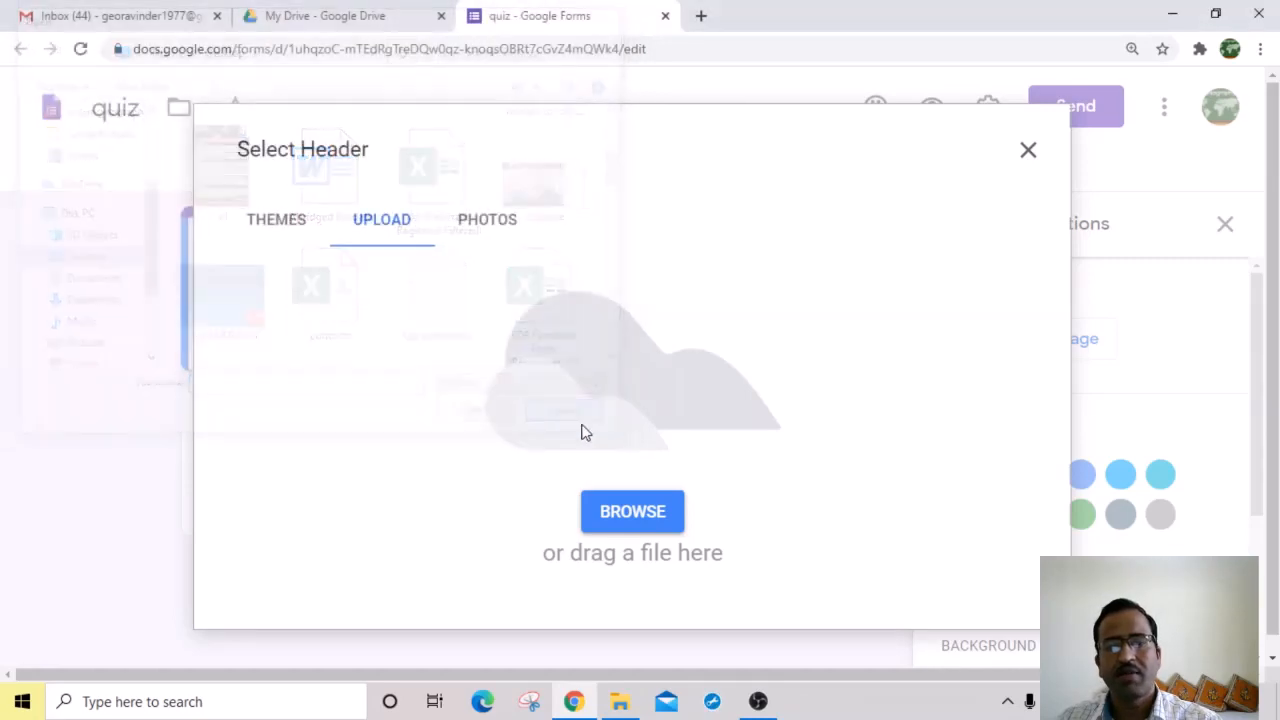
pyautogui.click(283, 226)
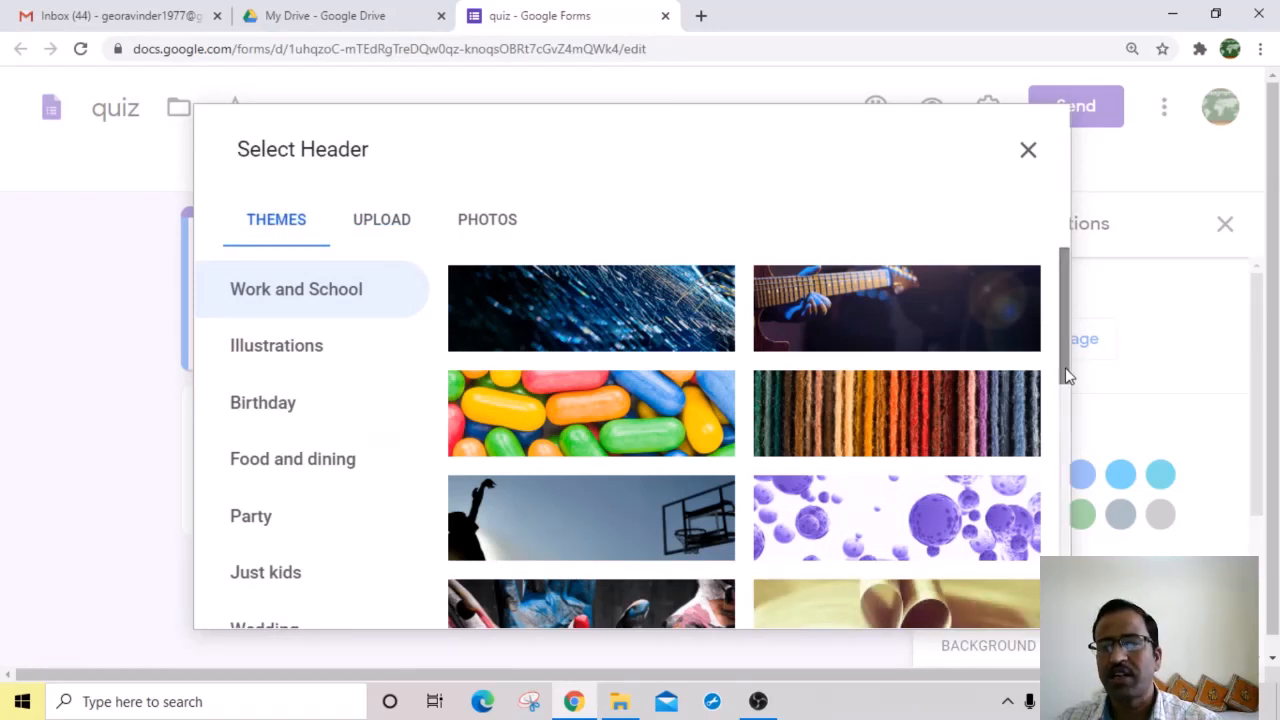
pyautogui.moveTo(1065, 367); pyautogui.dragTo(1067, 447)
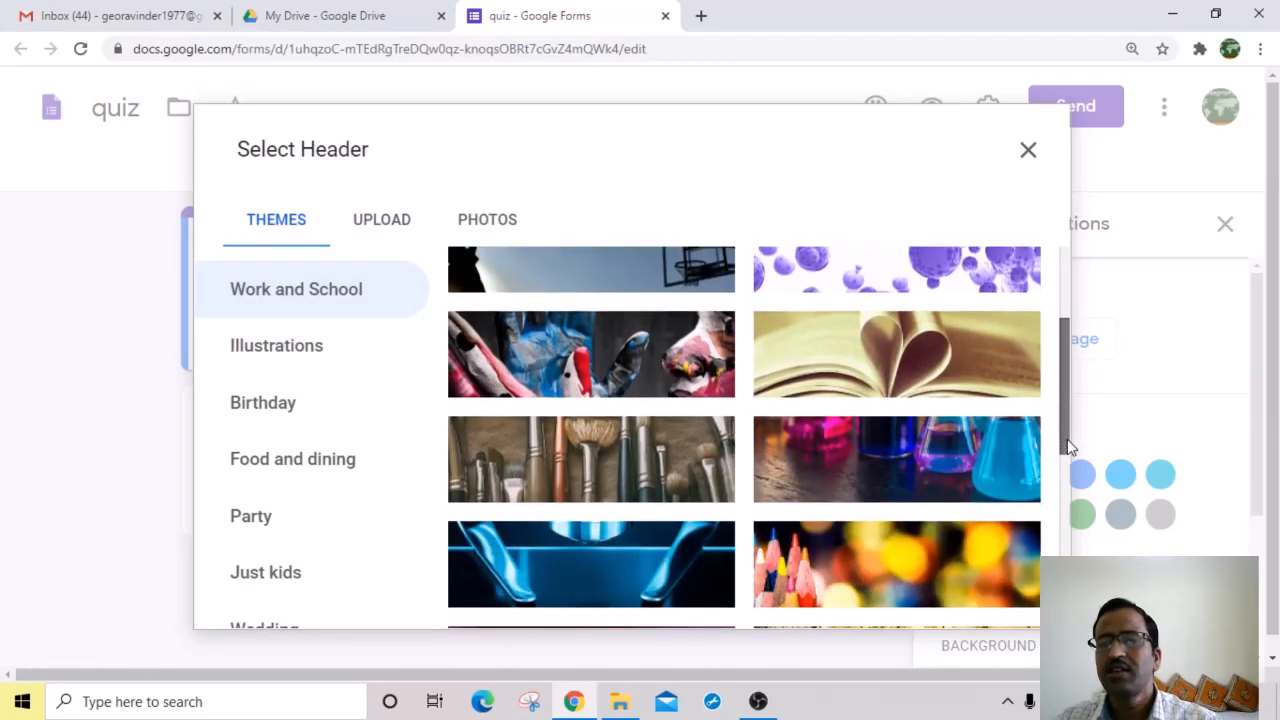
pyautogui.click(888, 373)
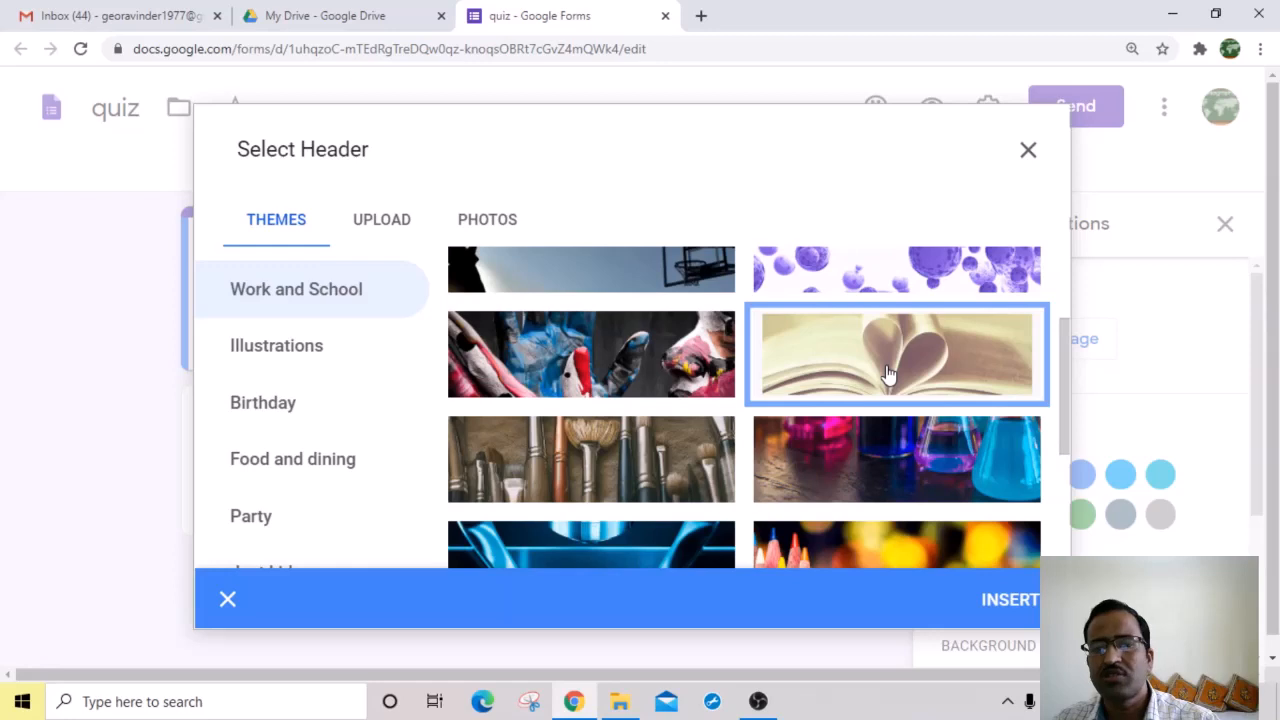
pyautogui.click(1008, 605)
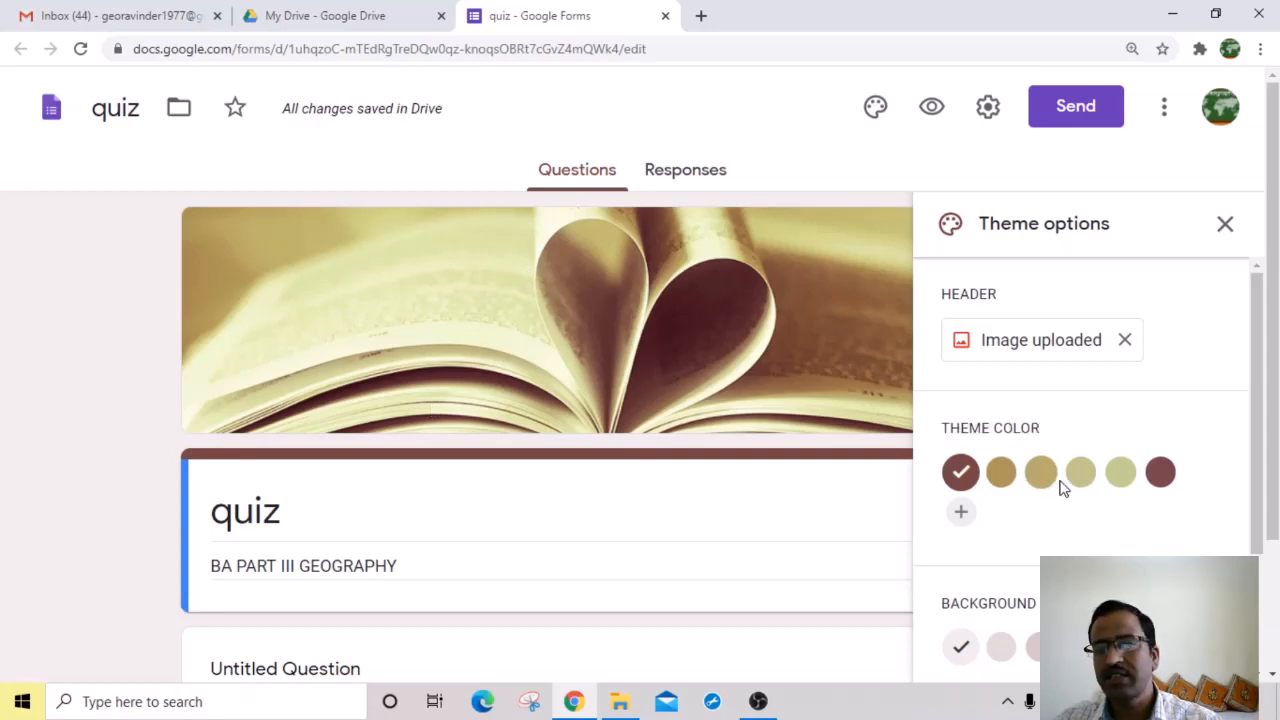
# Step: Try the gold swatches, settle on the maroon theme colour, and preview the form
pyautogui.click(1000, 476)
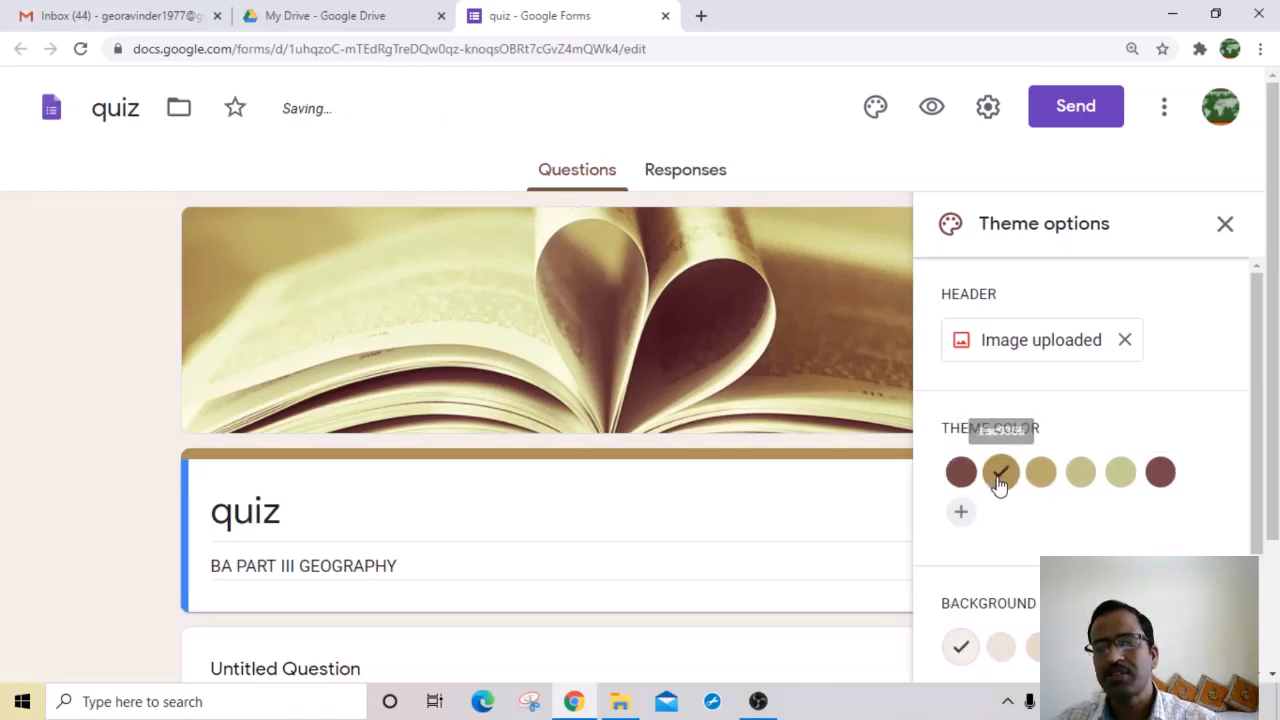
pyautogui.click(1040, 480)
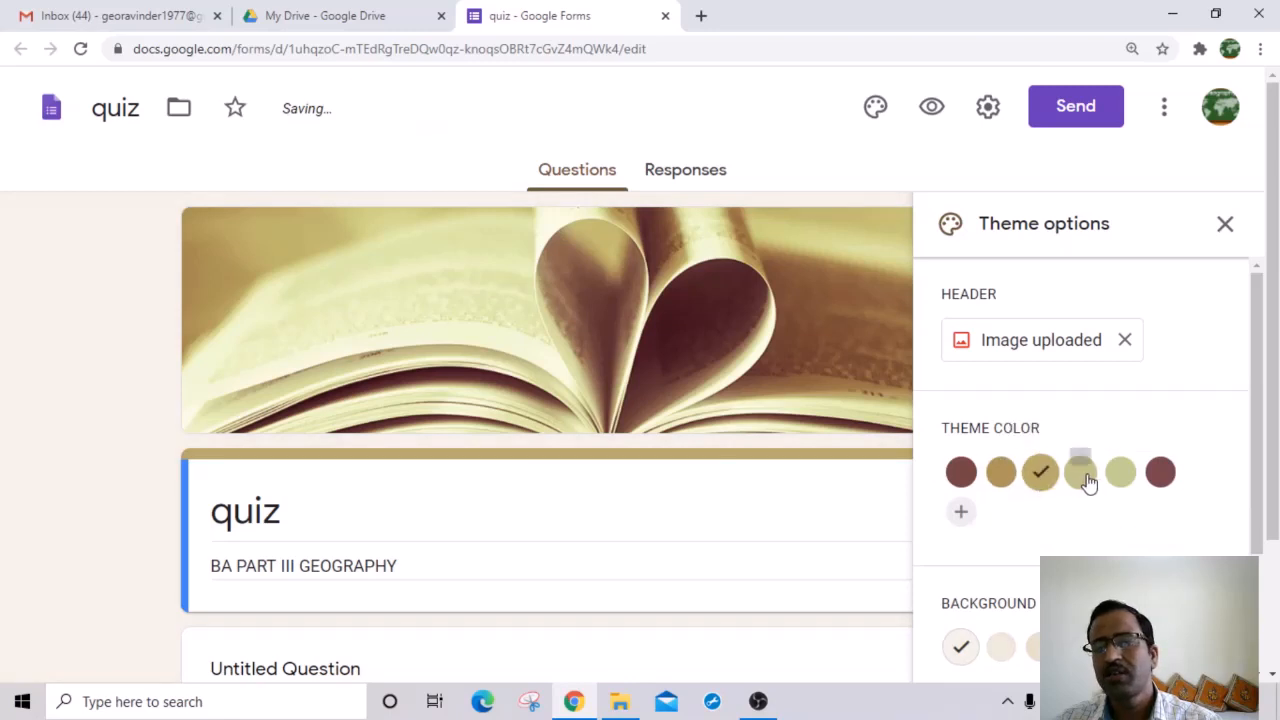
pyautogui.click(1086, 480)
pyautogui.click(1120, 486)
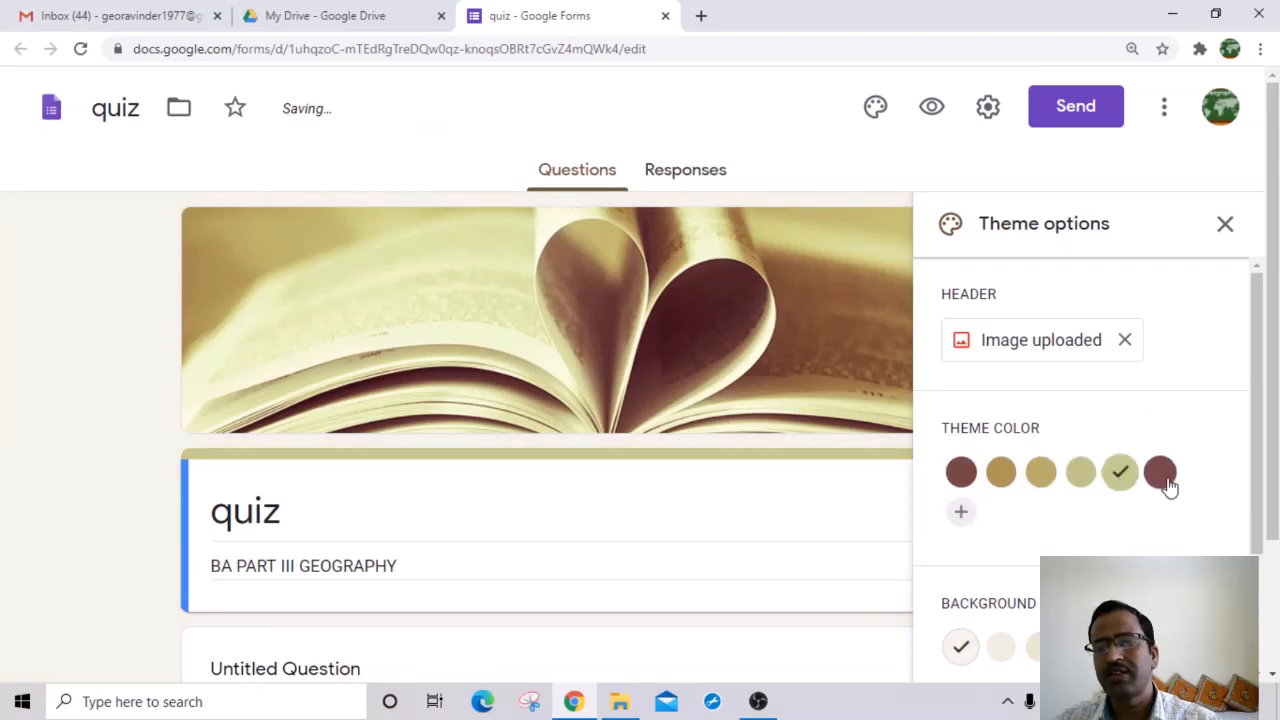
pyautogui.click(1162, 478)
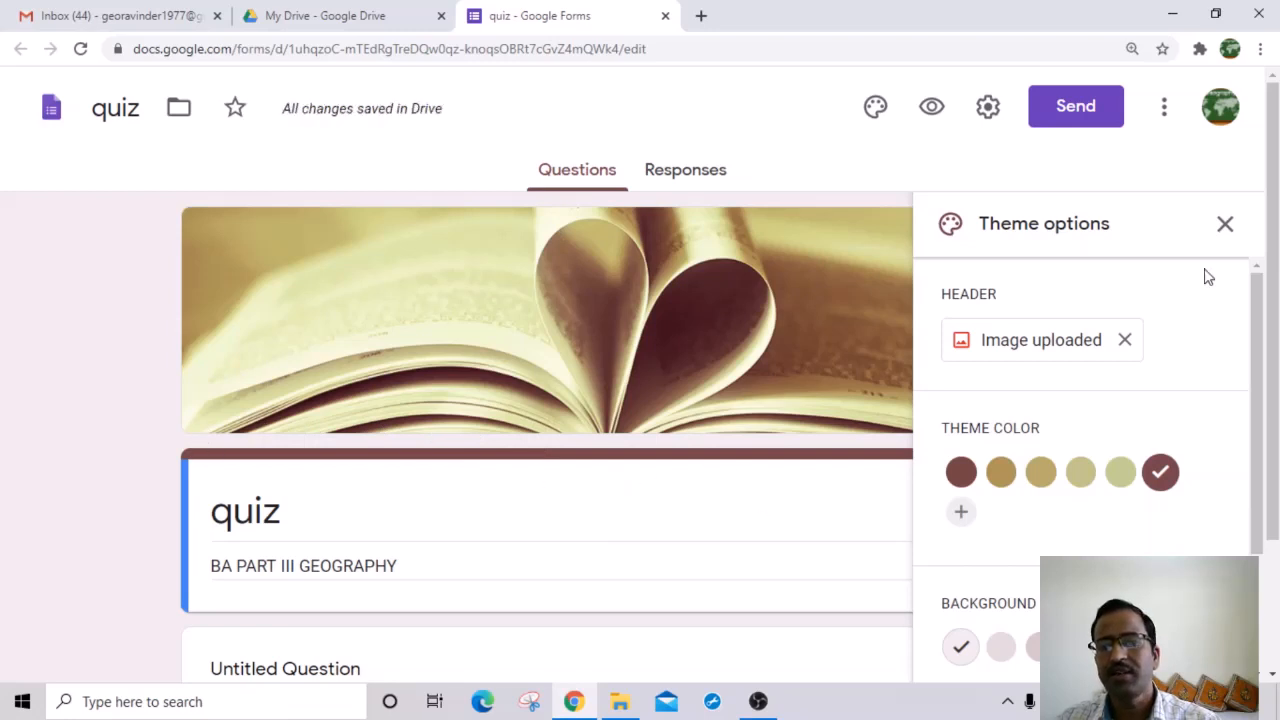
pyautogui.click(932, 110)
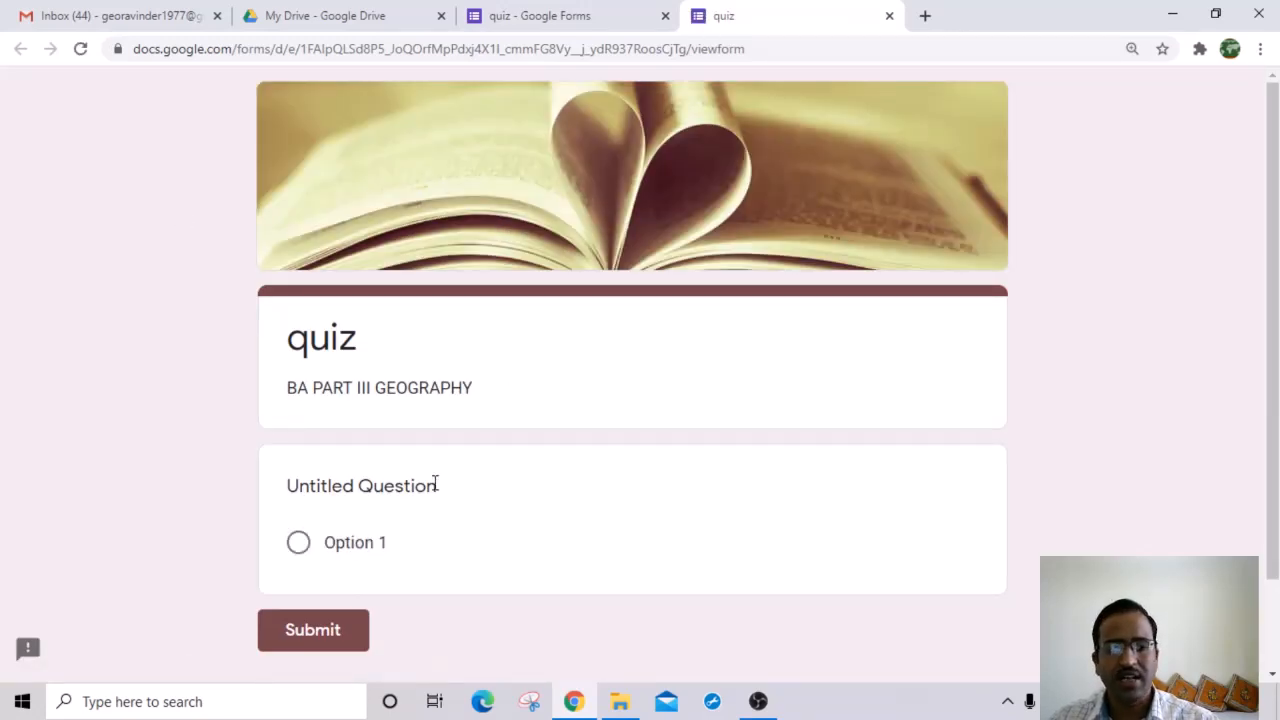
pyautogui.scroll(-2, 434, 486)
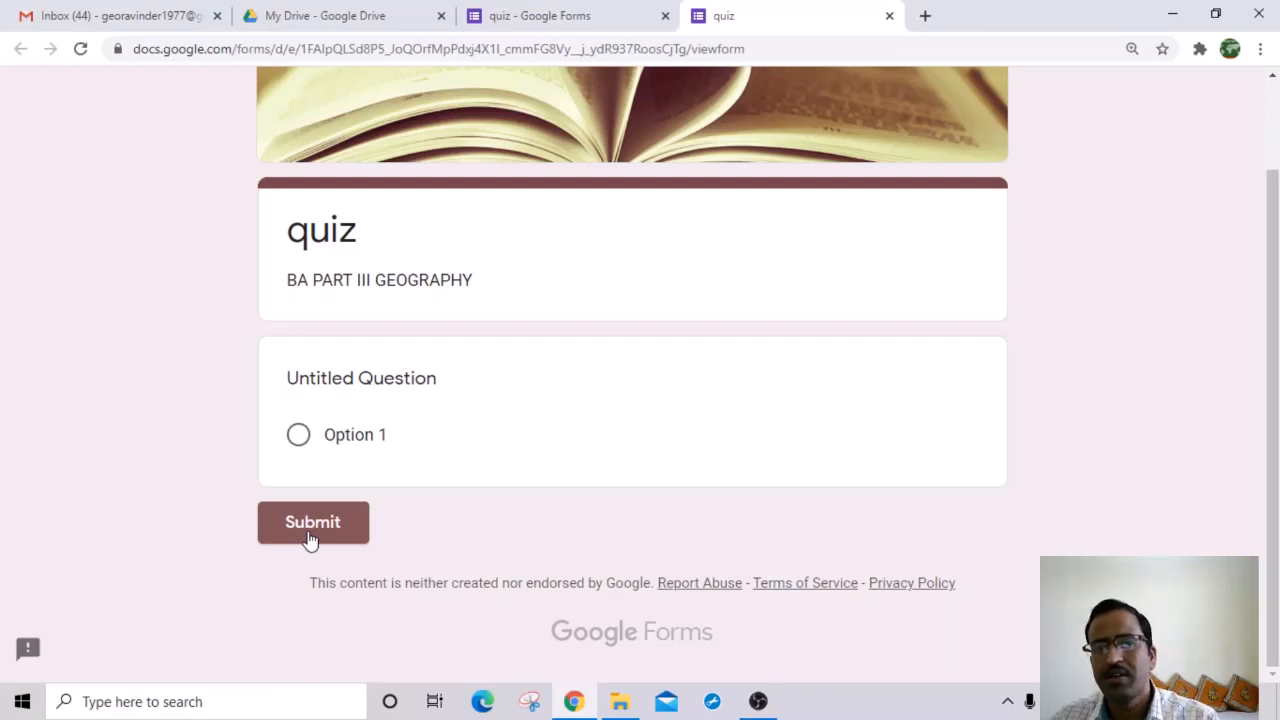
pyautogui.click(889, 17)
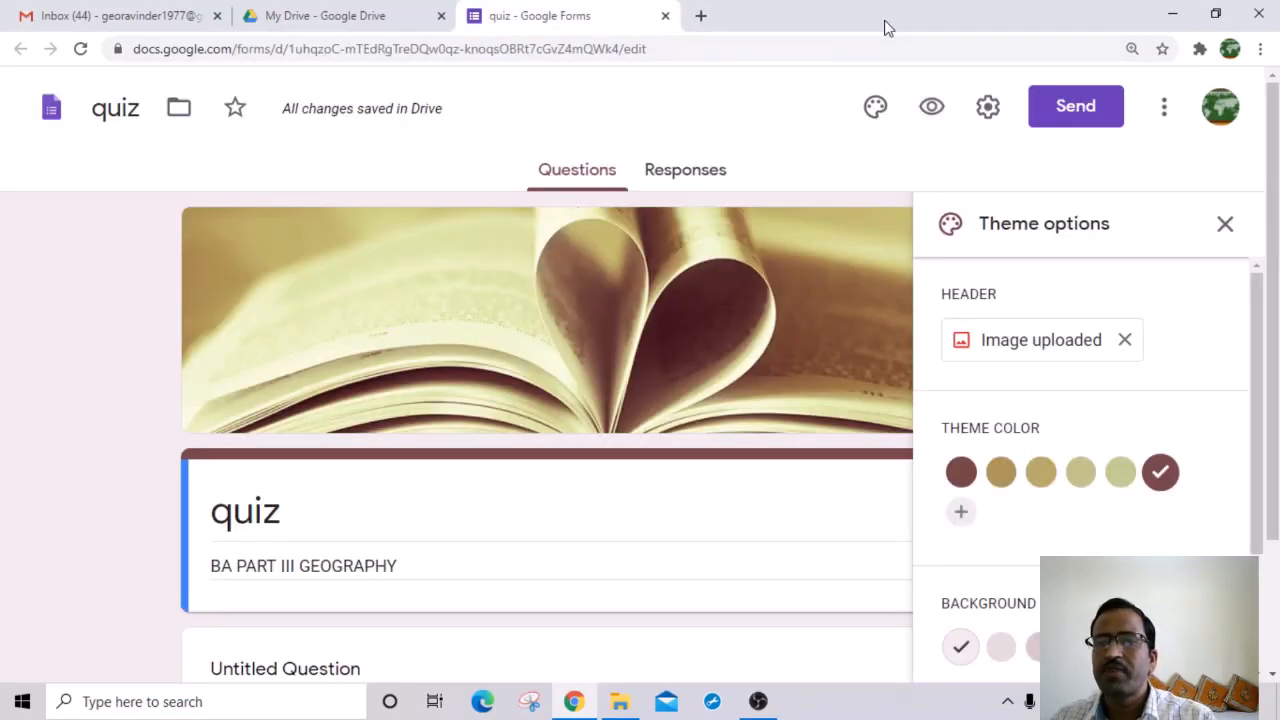
# Step: Tick Collect email addresses in the General settings and save
pyautogui.click(988, 110)
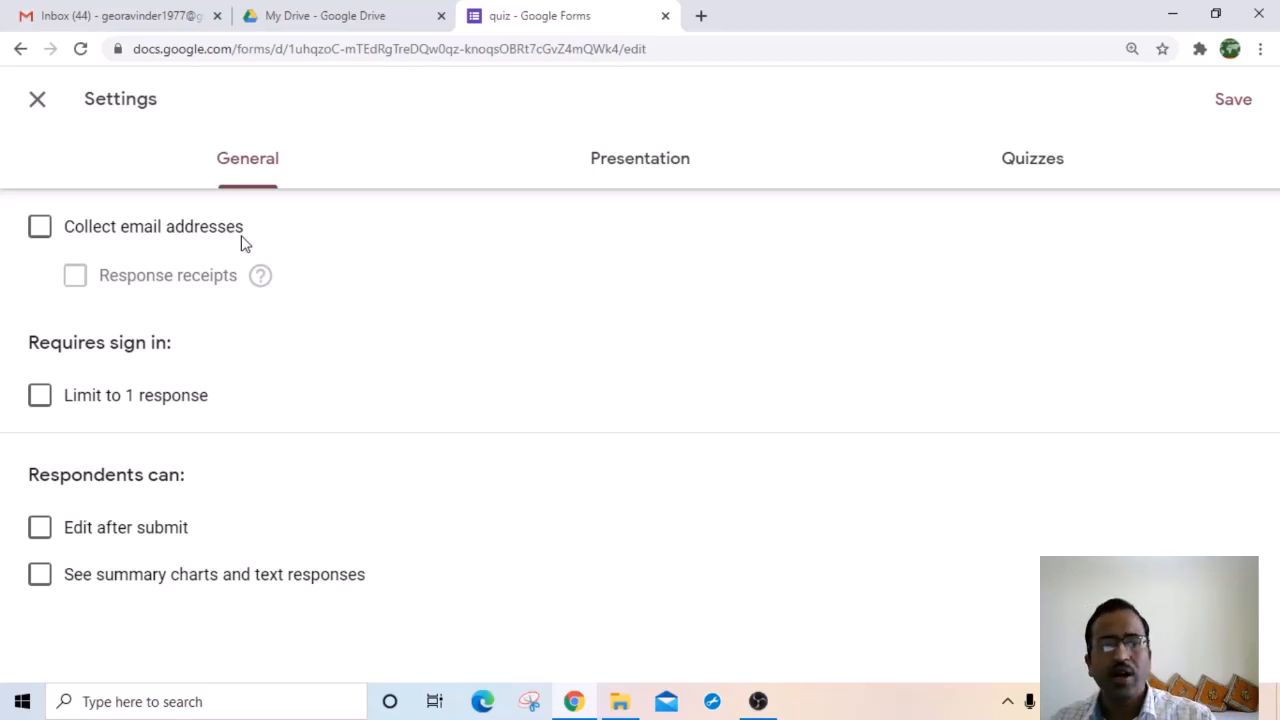
pyautogui.click(39, 228)
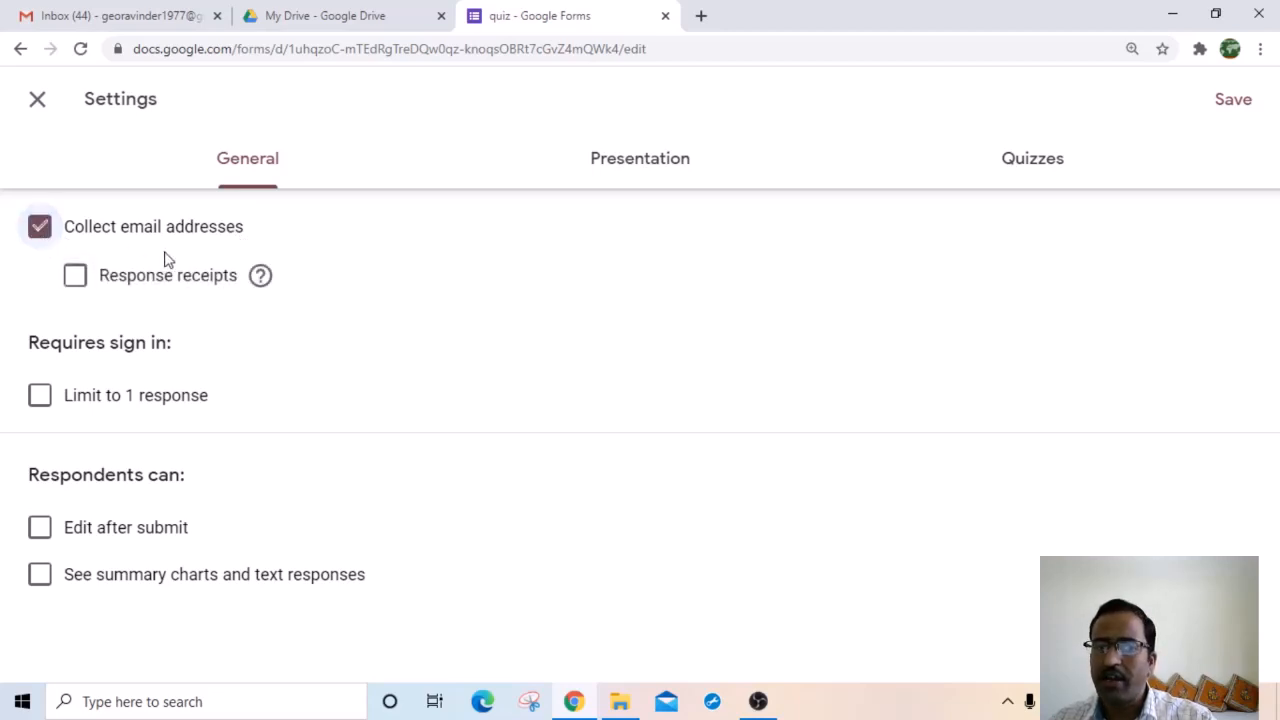
pyautogui.click(1234, 101)
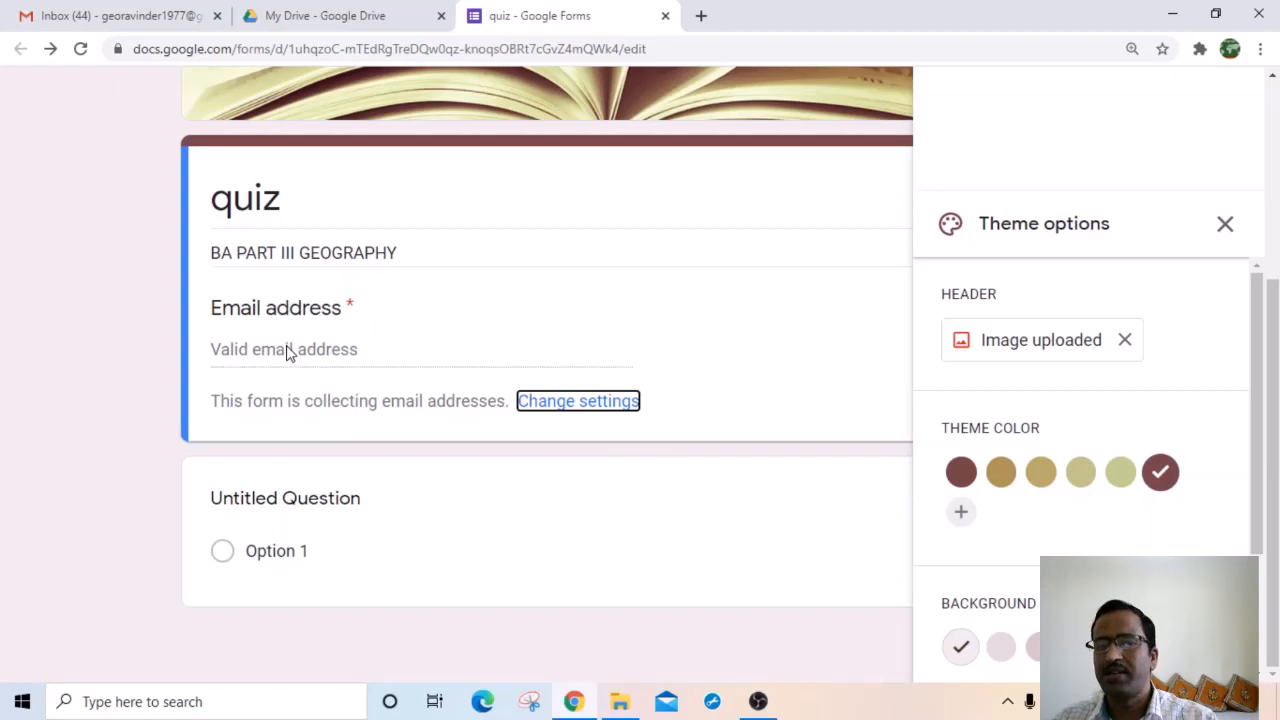
pyautogui.scroll(3, 603, 434)
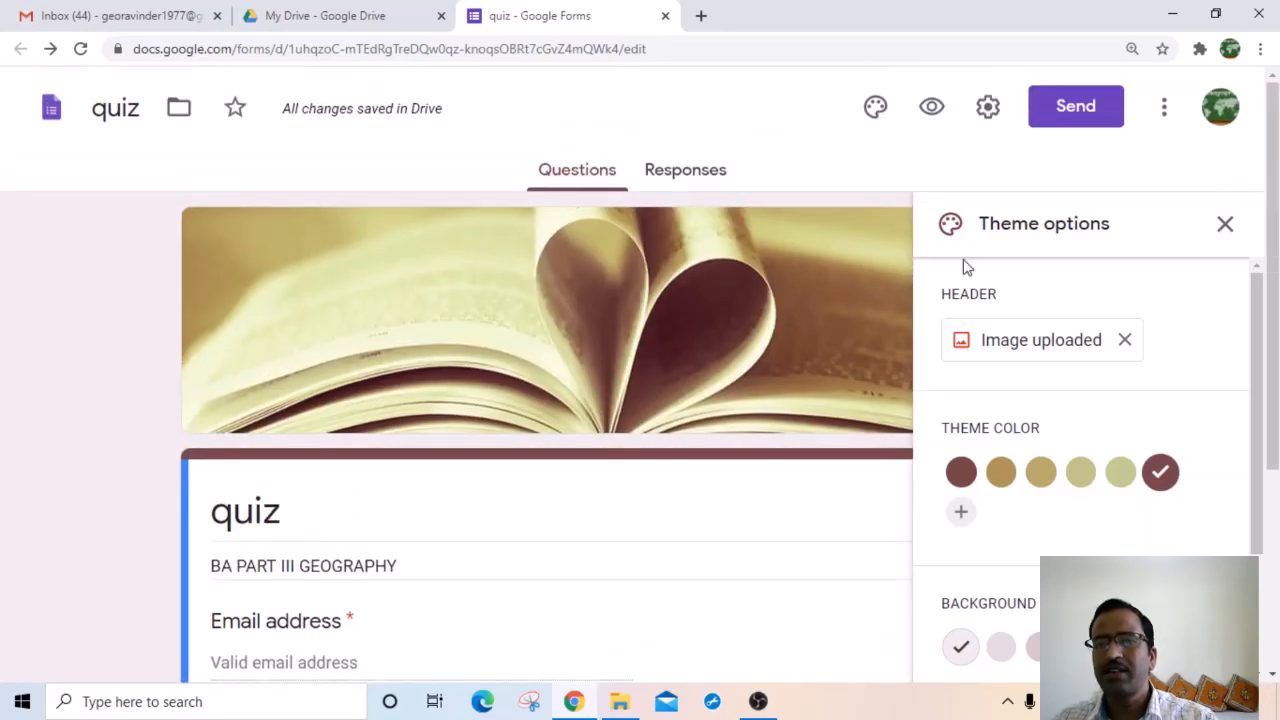
# Step: Untick Collect email addresses in settings, save, and check the Email field is gone
pyautogui.click(990, 117)
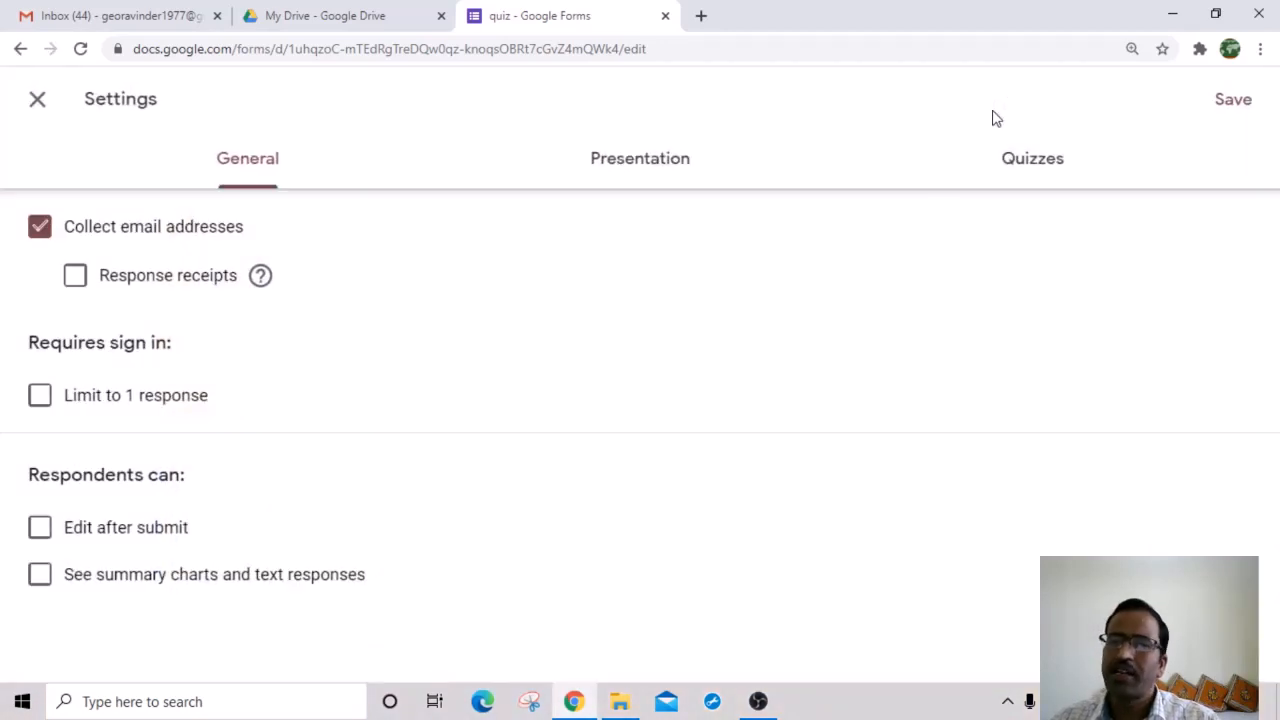
pyautogui.click(36, 229)
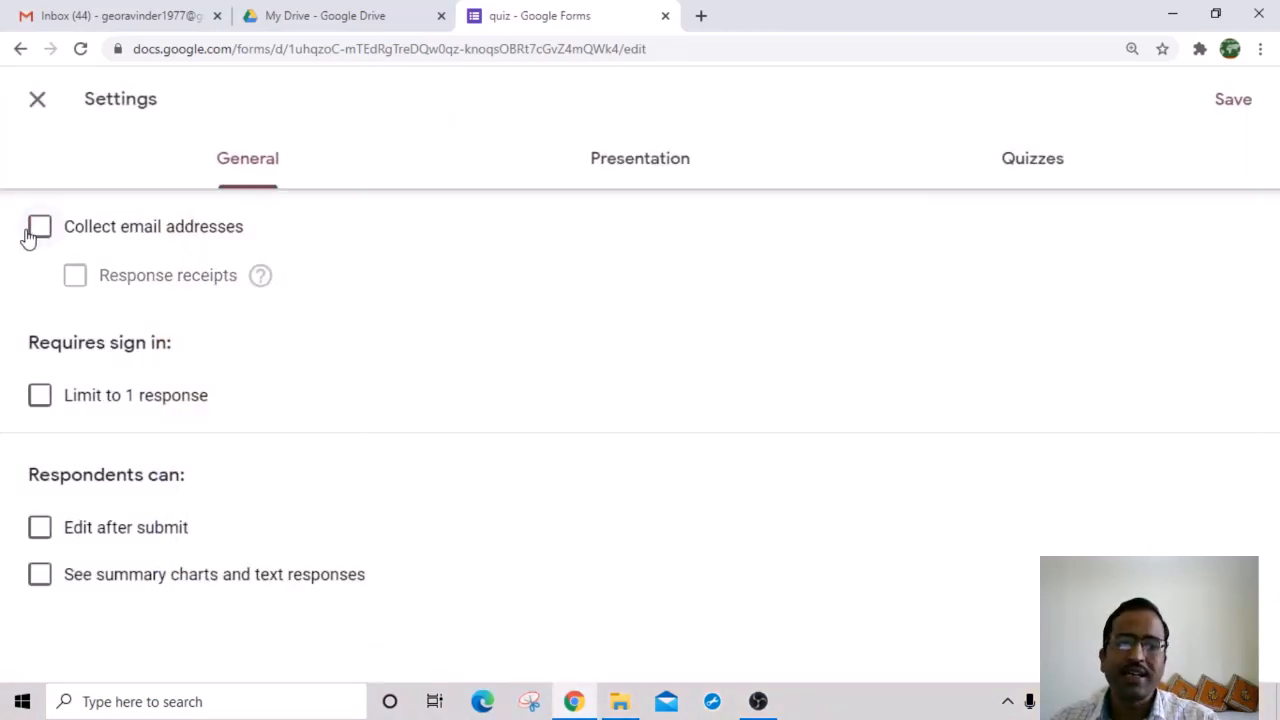
pyautogui.click(1233, 100)
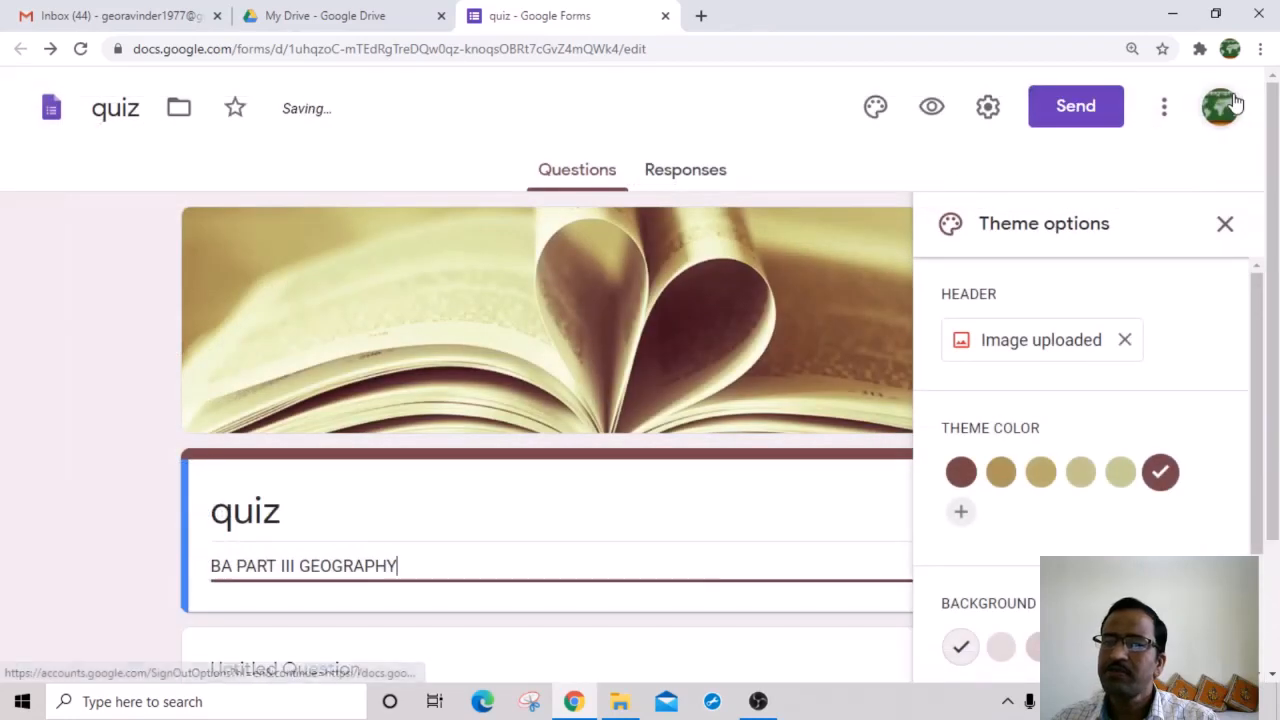
pyautogui.scroll(-2, 390, 475)
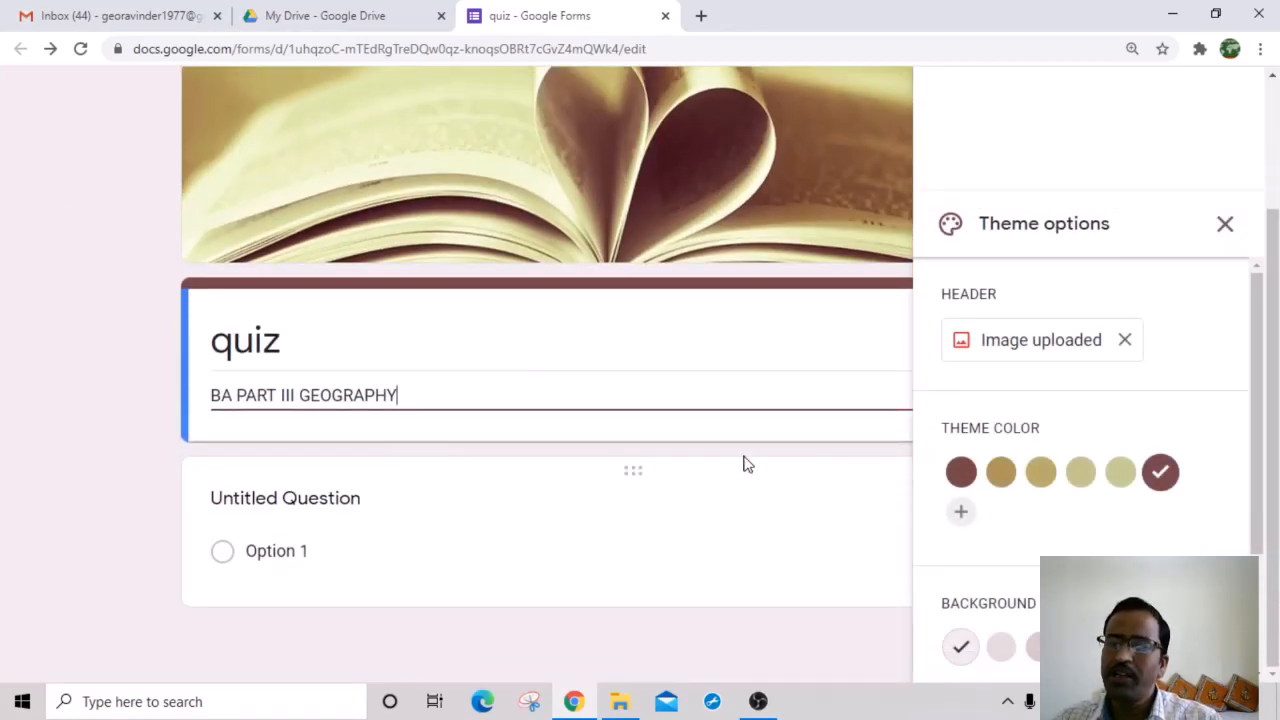
pyautogui.scroll(2, 743, 463)
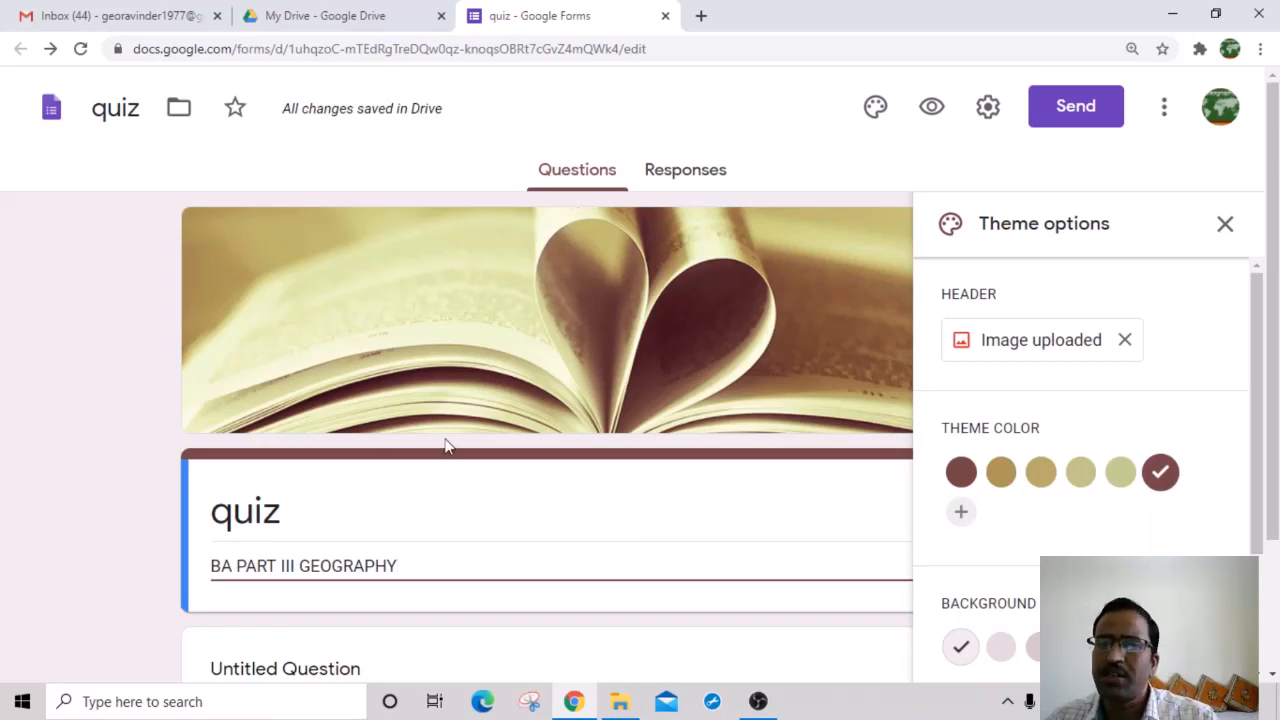
# Step: Turn on Limit to 1 response in General settings, leaving Edit after submit off
pyautogui.click(988, 107)
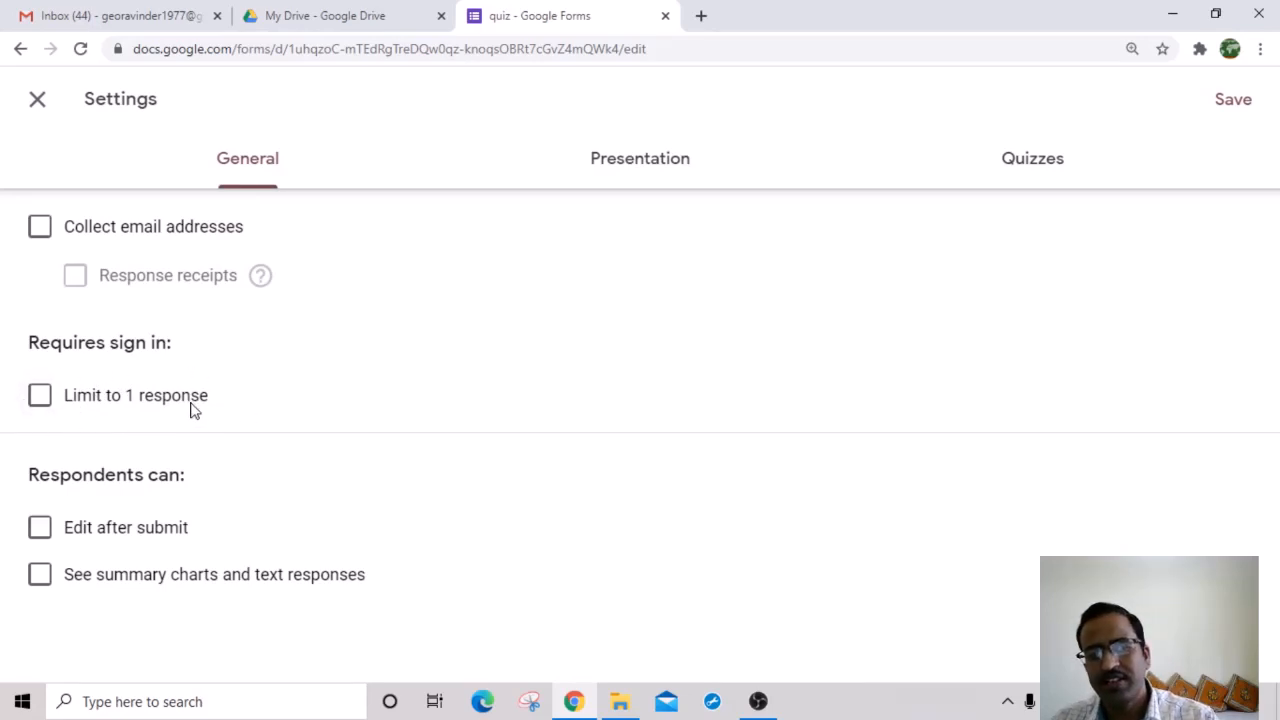
pyautogui.click(40, 402)
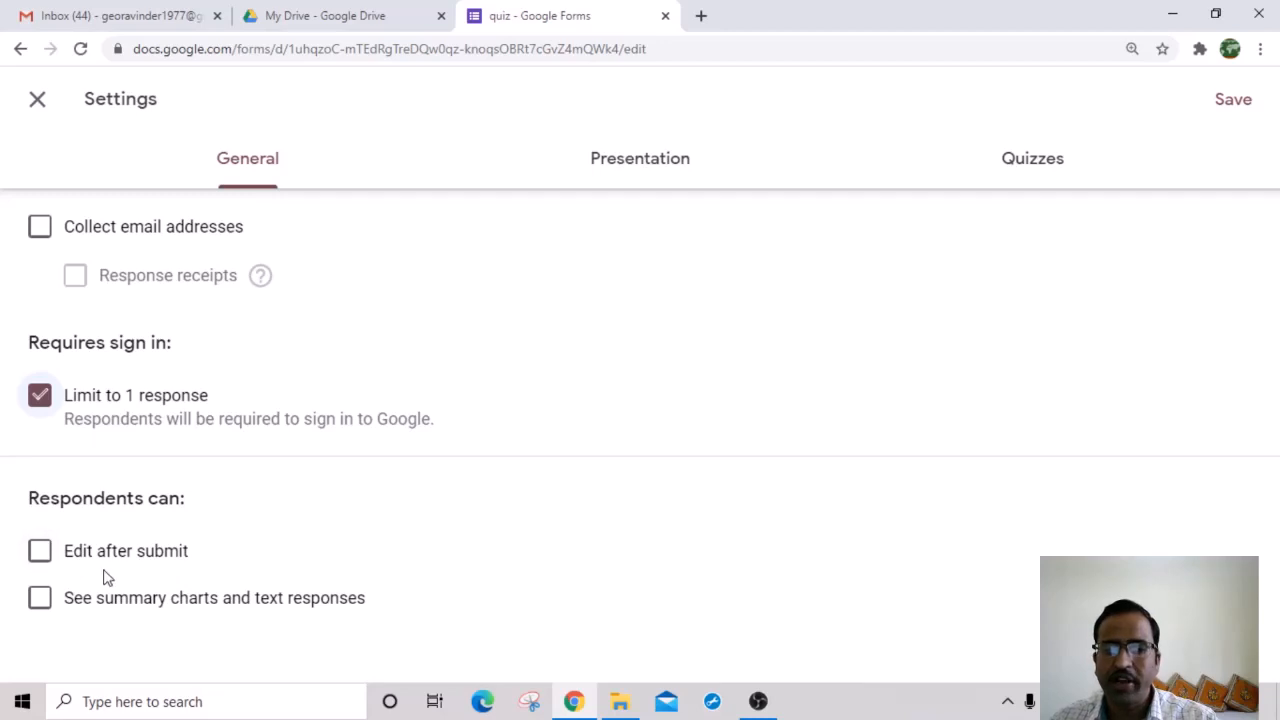
pyautogui.click(40, 553)
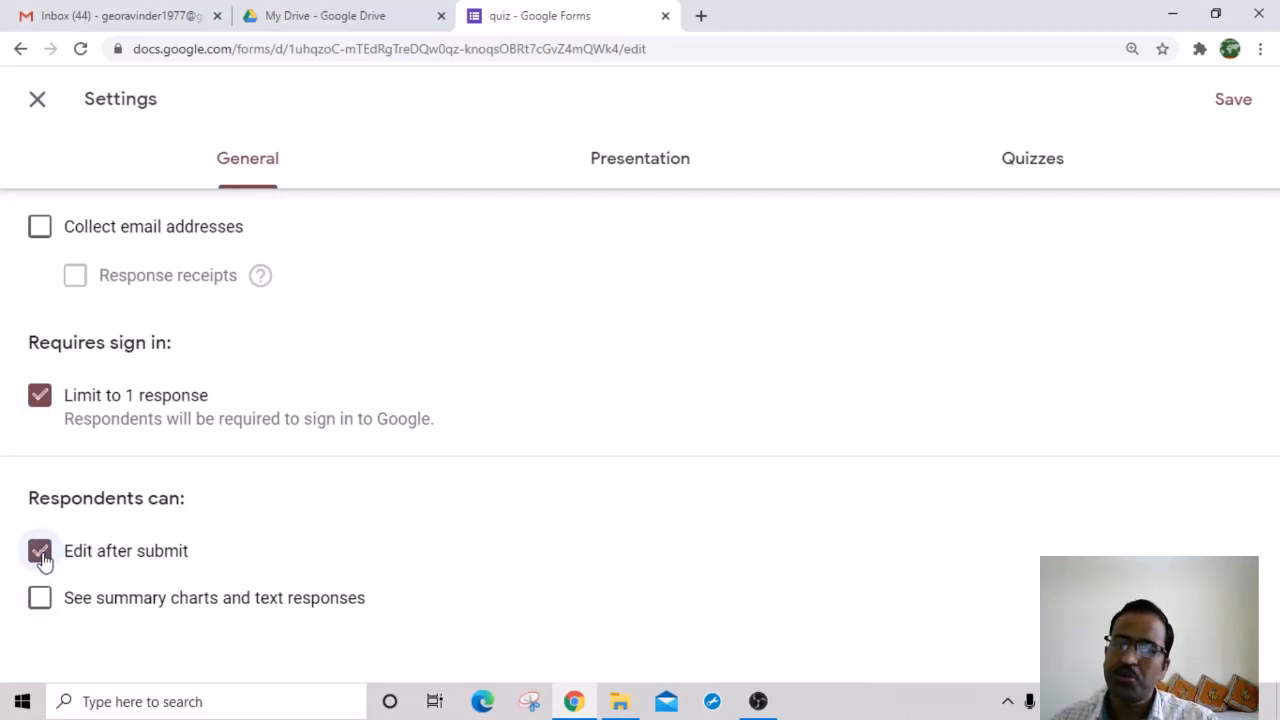
pyautogui.click(41, 558)
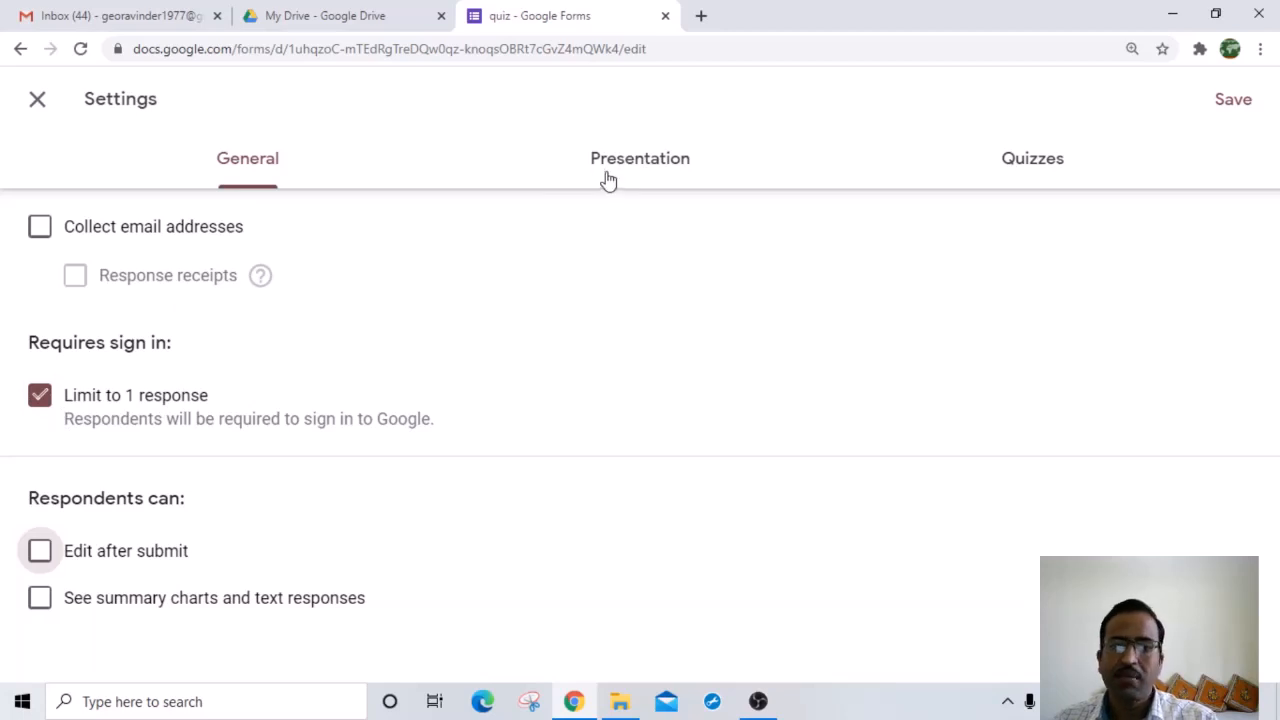
# Step: In Presentation settings, set the confirmation message to 'YOUR RESPONSE HAS BEEN SUBMITTED', leaving shuffle off
pyautogui.click(641, 172)
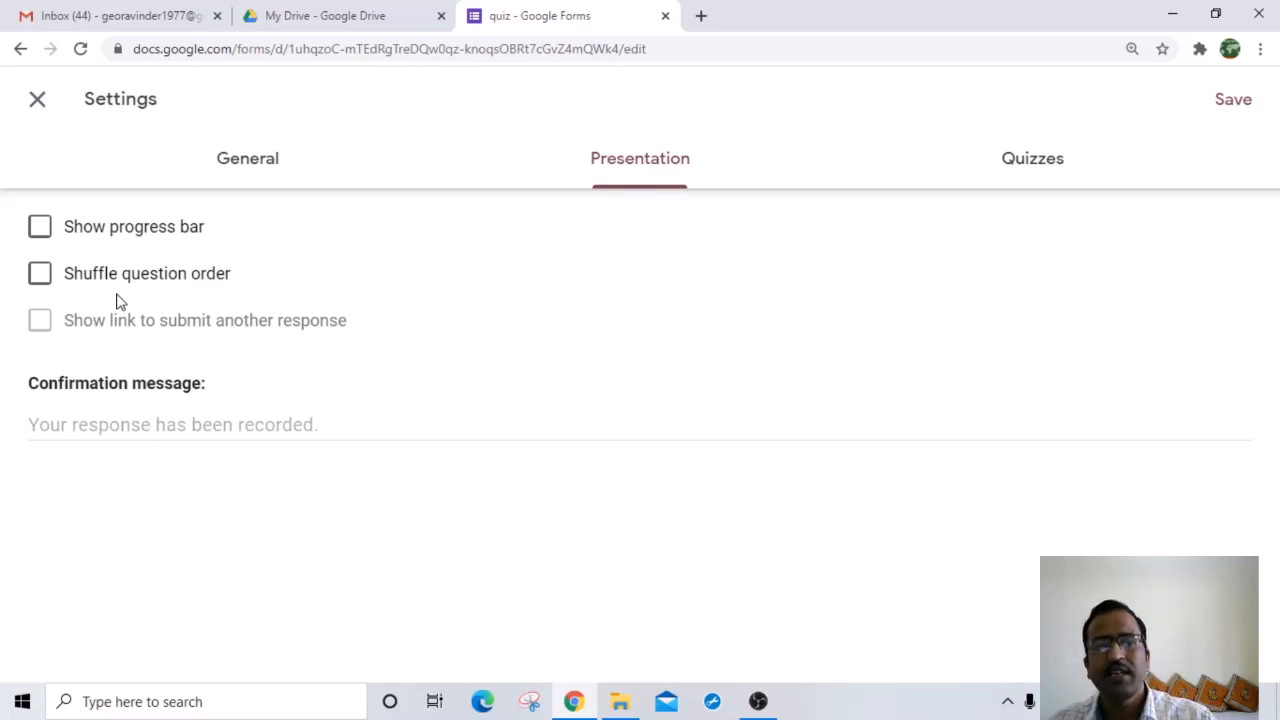
pyautogui.click(40, 279)
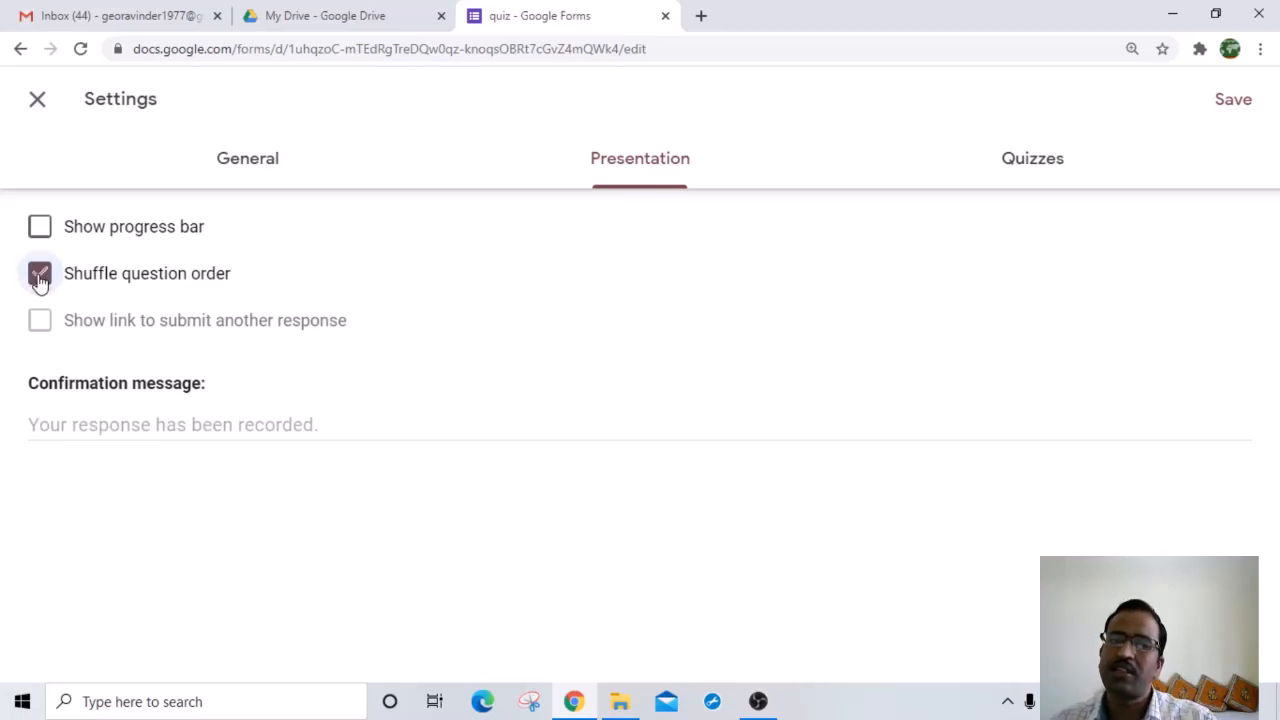
pyautogui.click(40, 276)
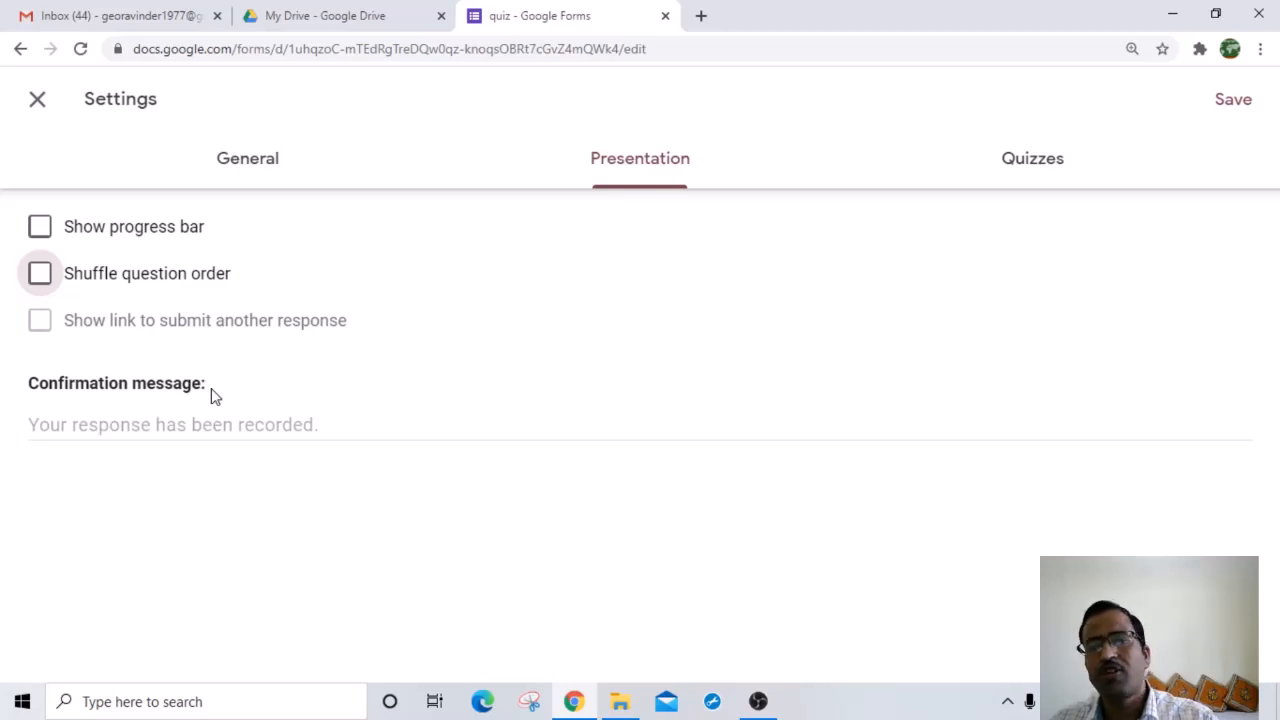
pyautogui.click(112, 428)
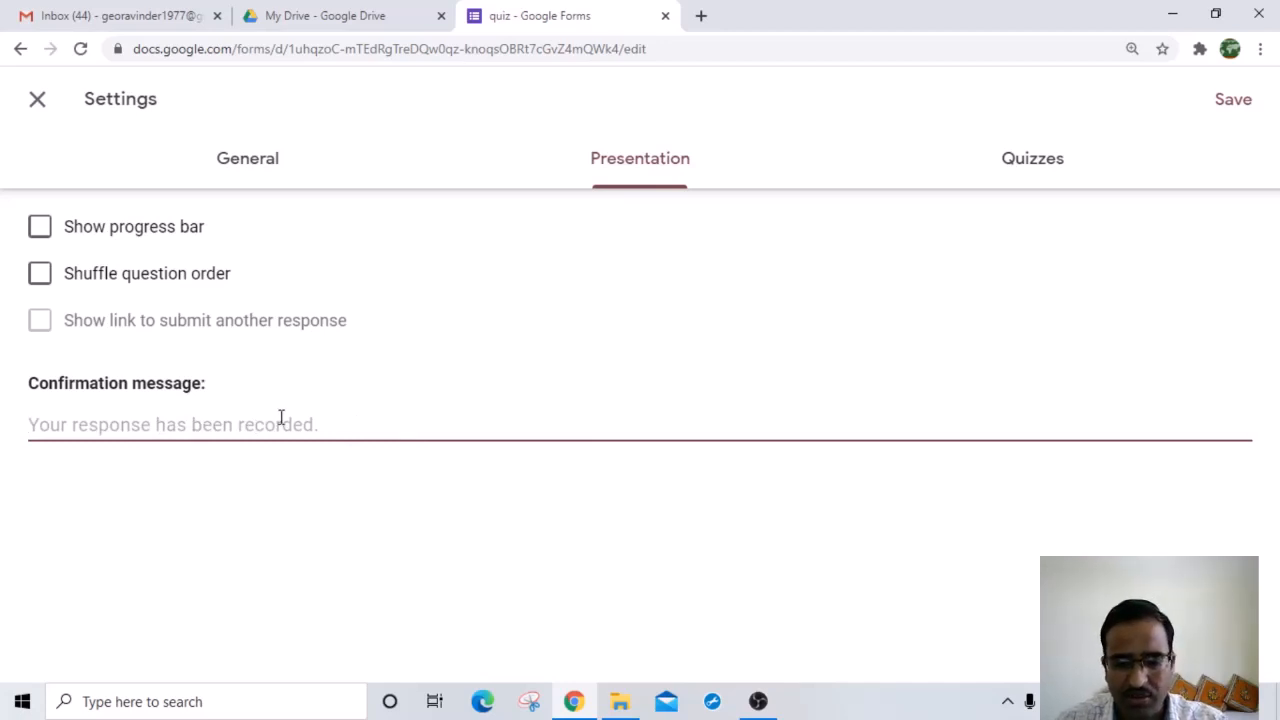
pyautogui.write('YO')
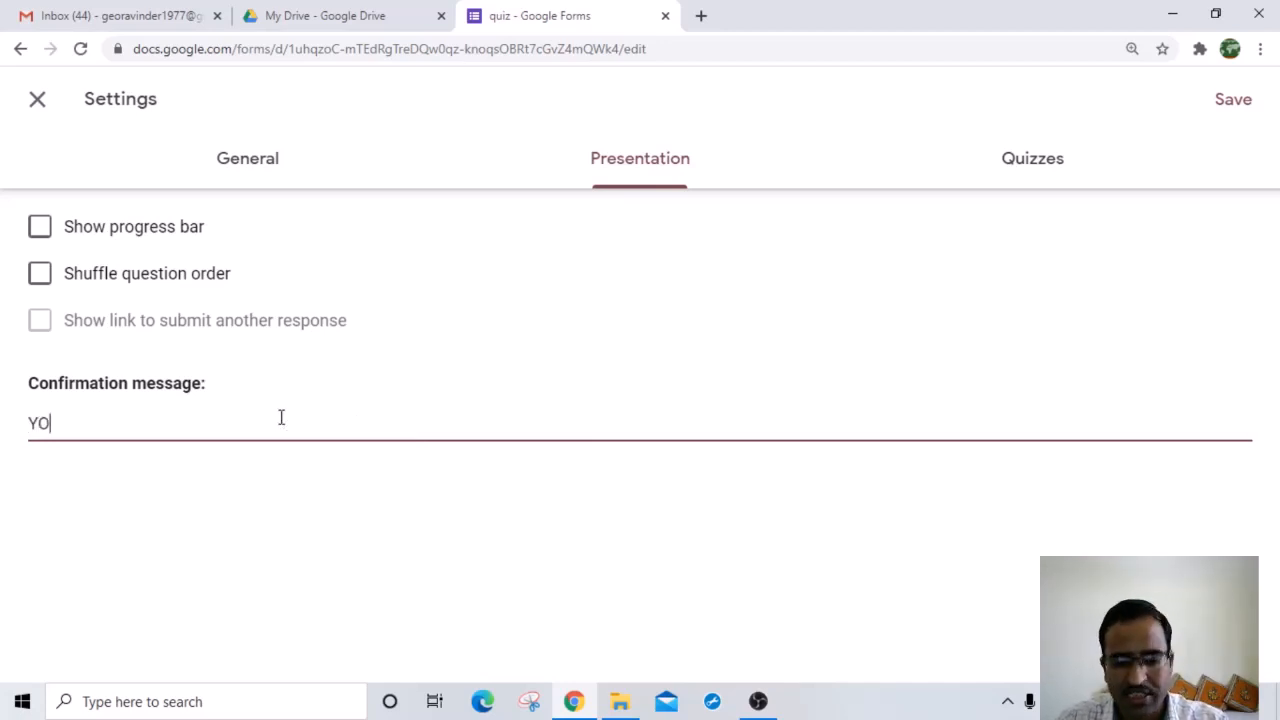
pyautogui.write('UR RES')
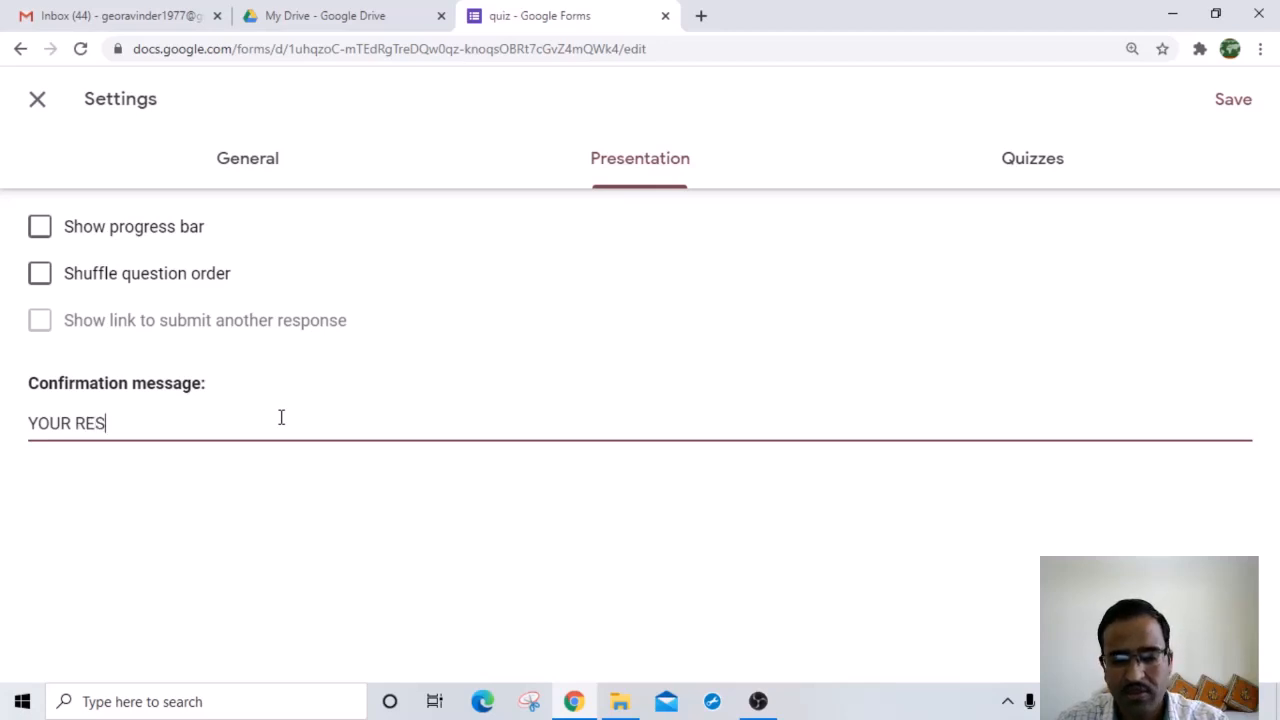
pyautogui.write('PONSE ')
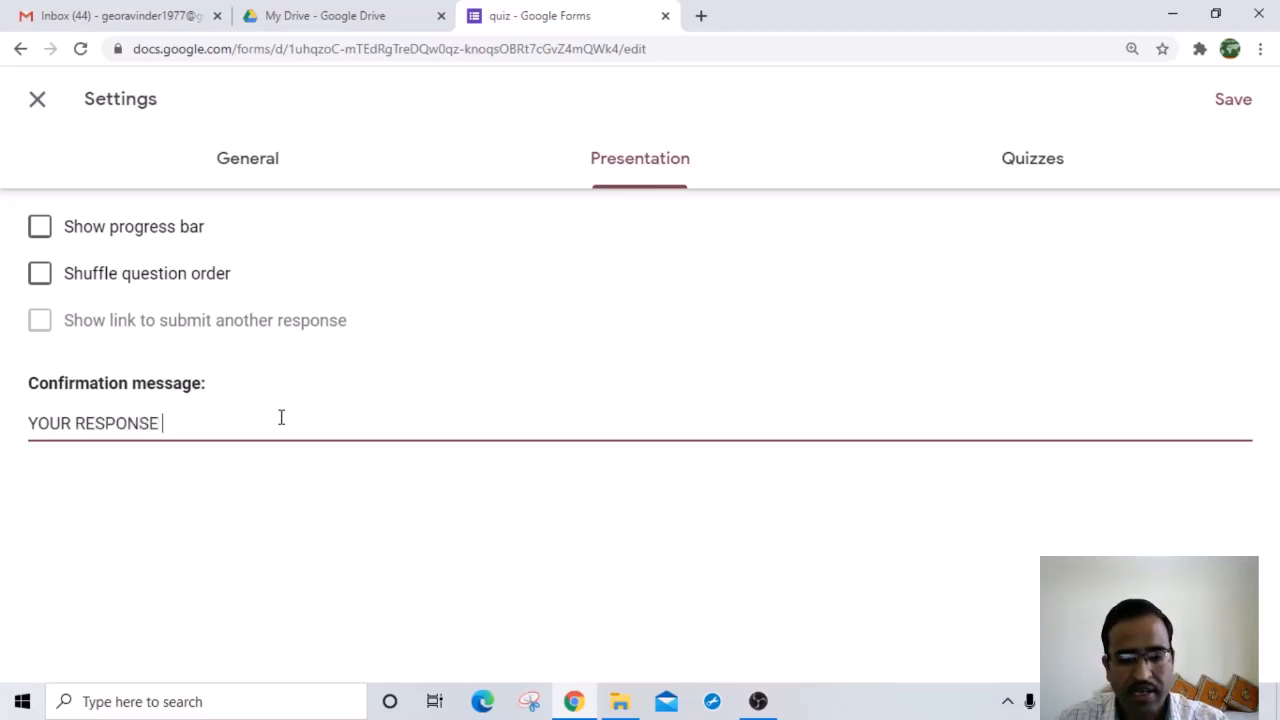
pyautogui.write('HAS BEEN ')
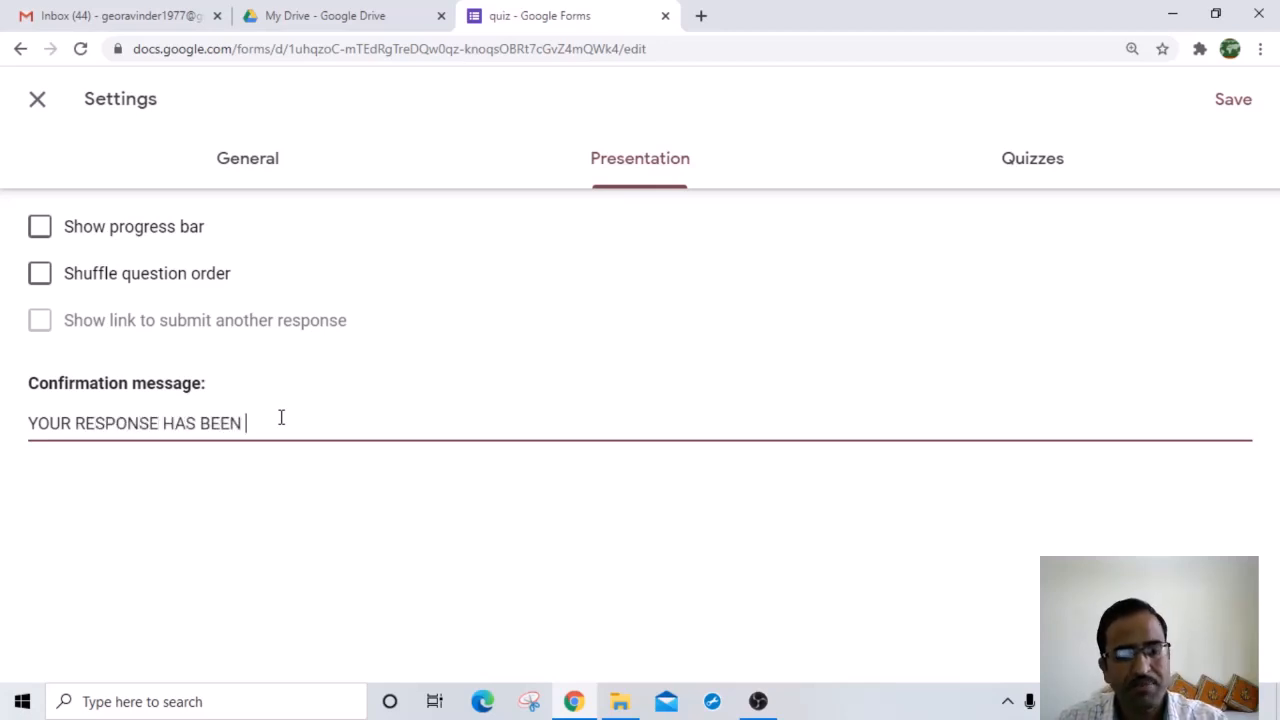
pyautogui.write('SUBMITTED')
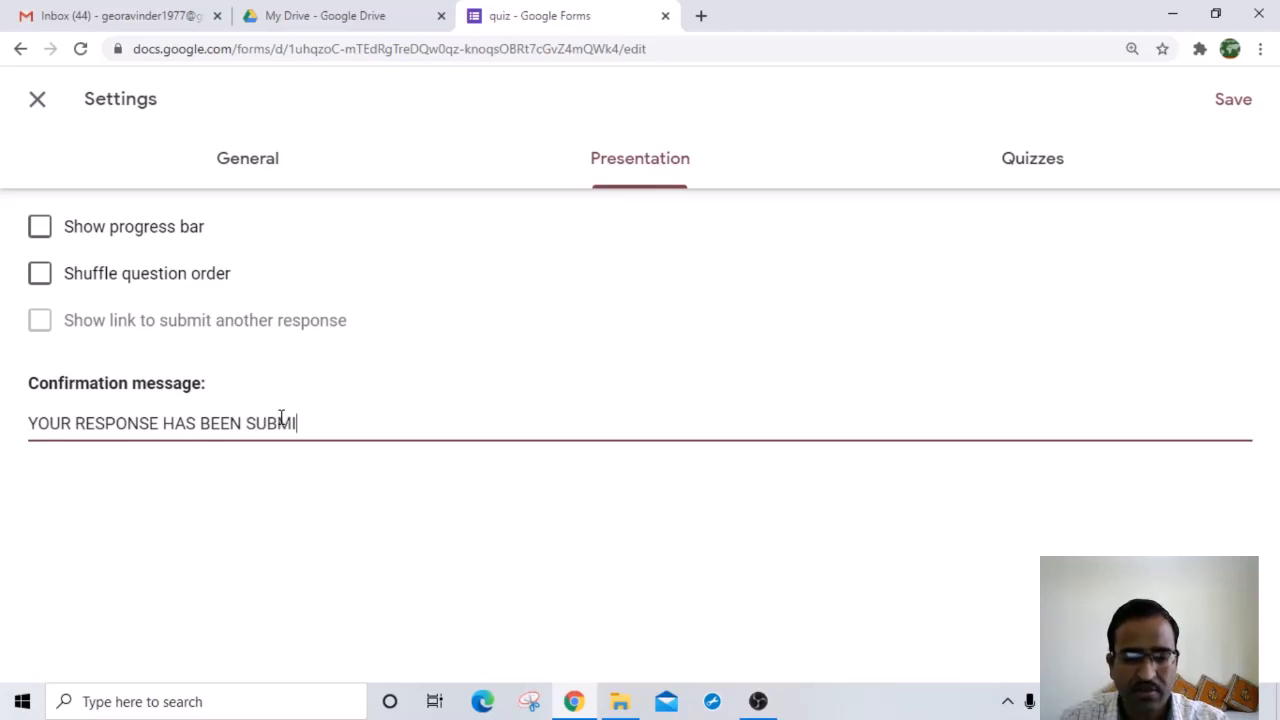
pyautogui.click(340, 510)
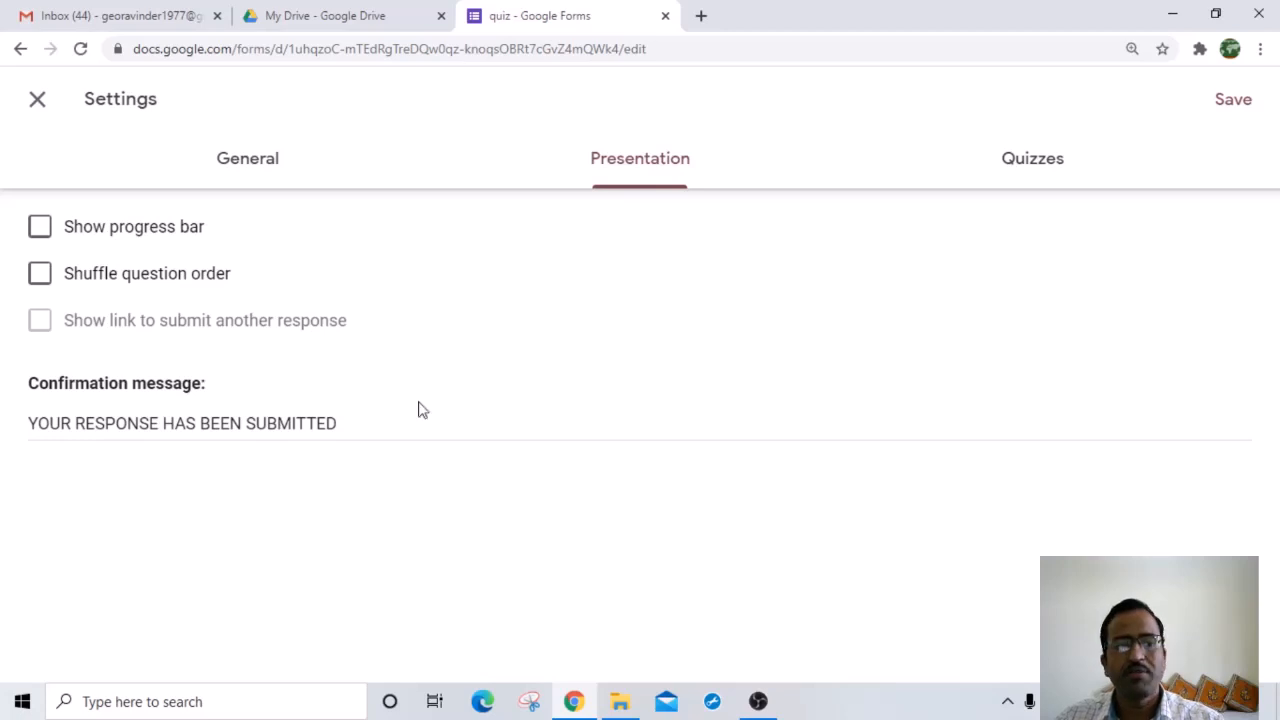
# Step: Save the settings and look over the updated quiz form
pyautogui.click(1240, 103)
pyautogui.scroll(-2, 460, 388)
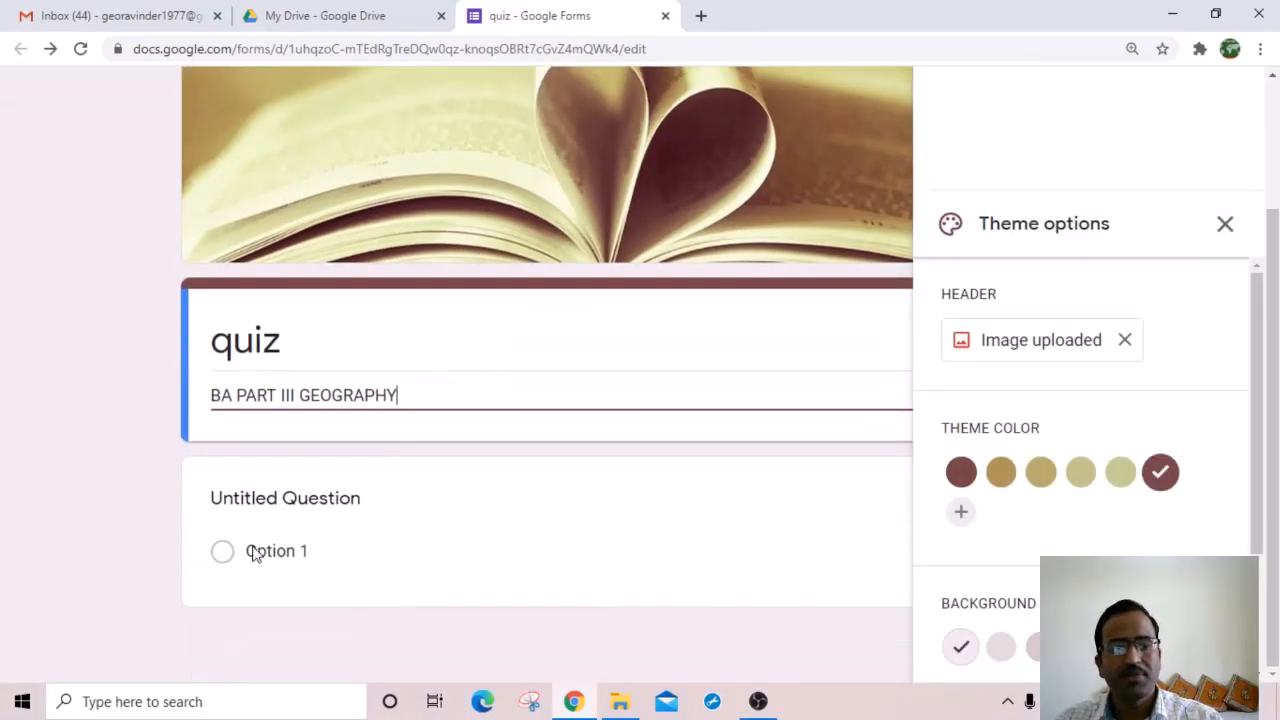
pyautogui.scroll(2, 551, 226)
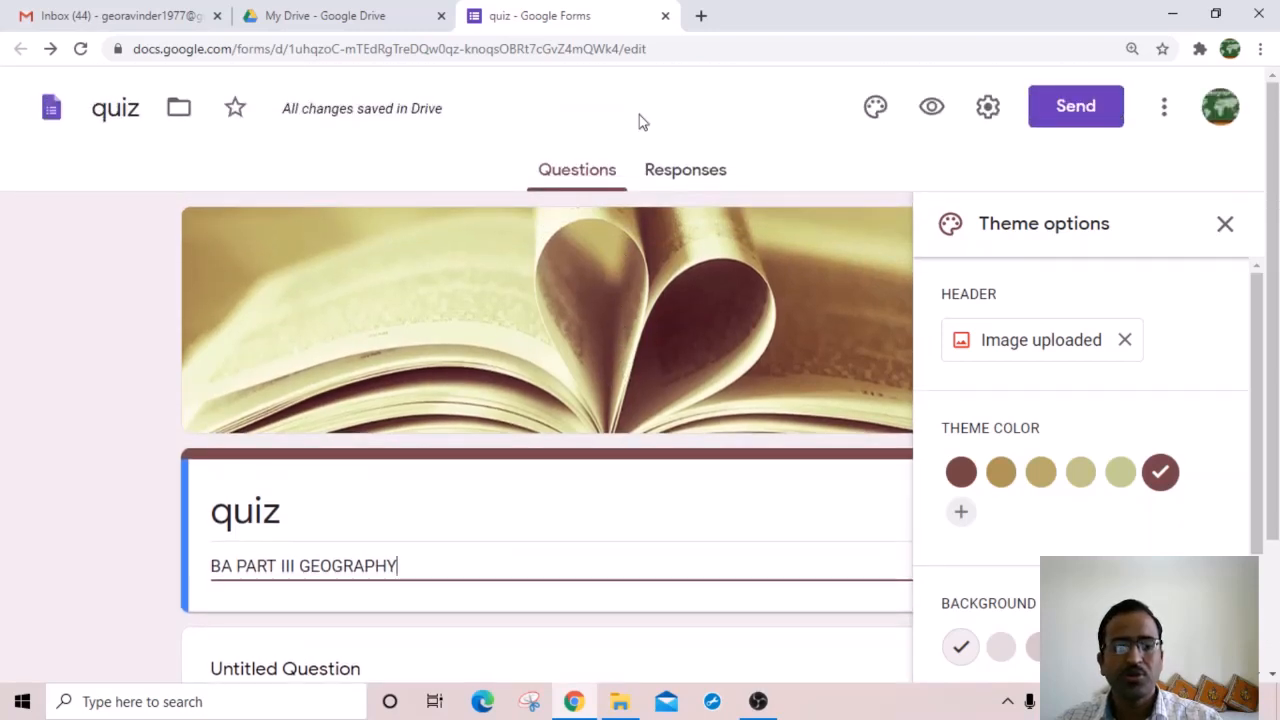
pyautogui.scroll(-2, 363, 400)
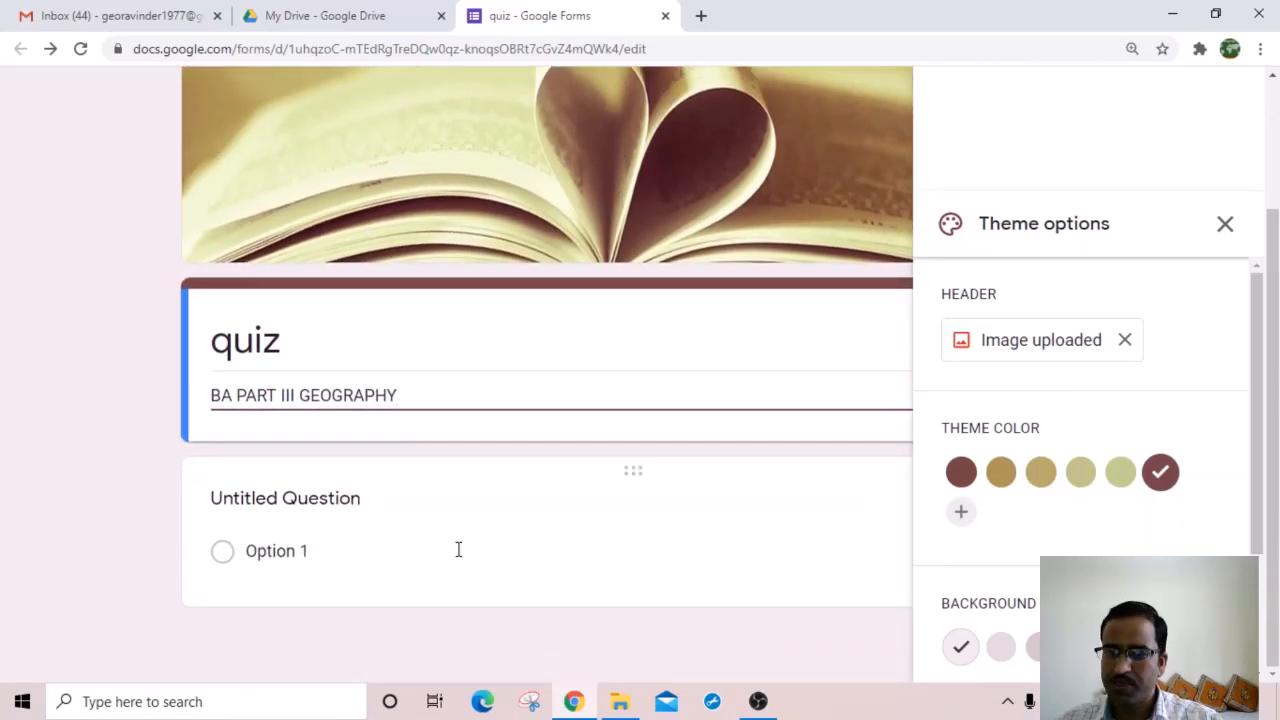
pyautogui.scroll(2, 463, 517)
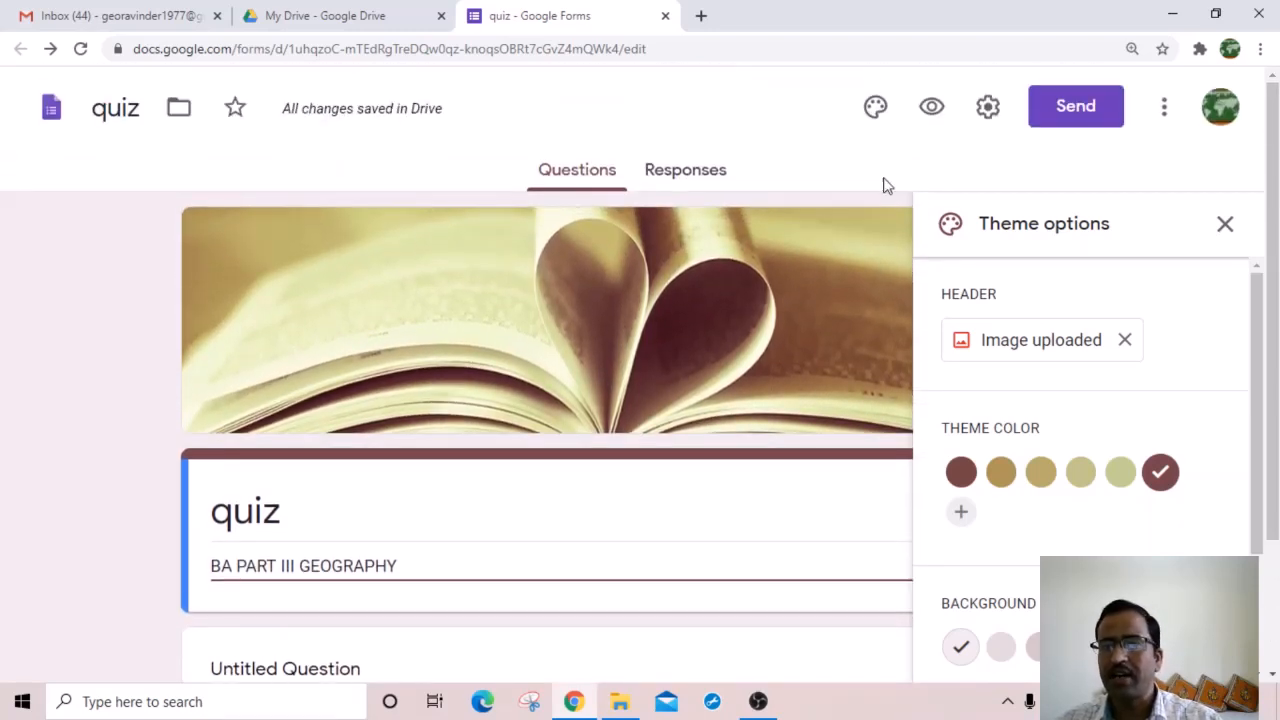
# Step: Submit a test response from the preview, then close the preview tab
pyautogui.click(930, 110)
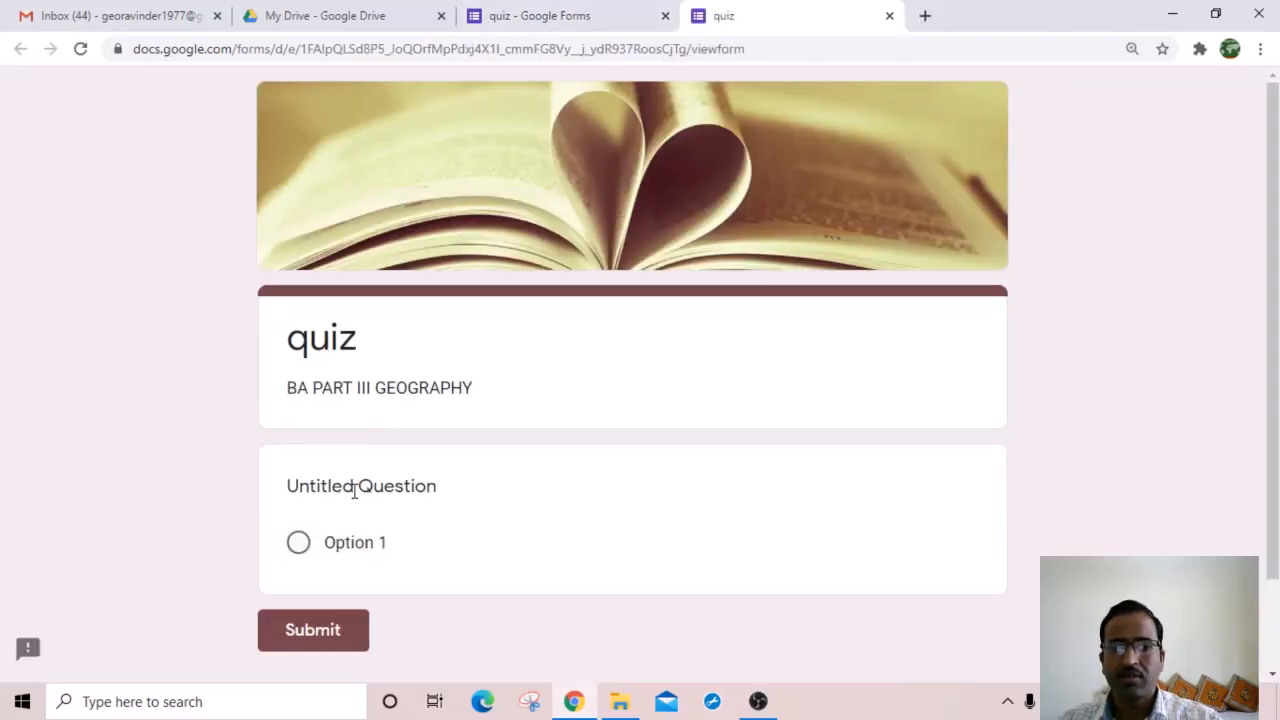
pyautogui.click(300, 630)
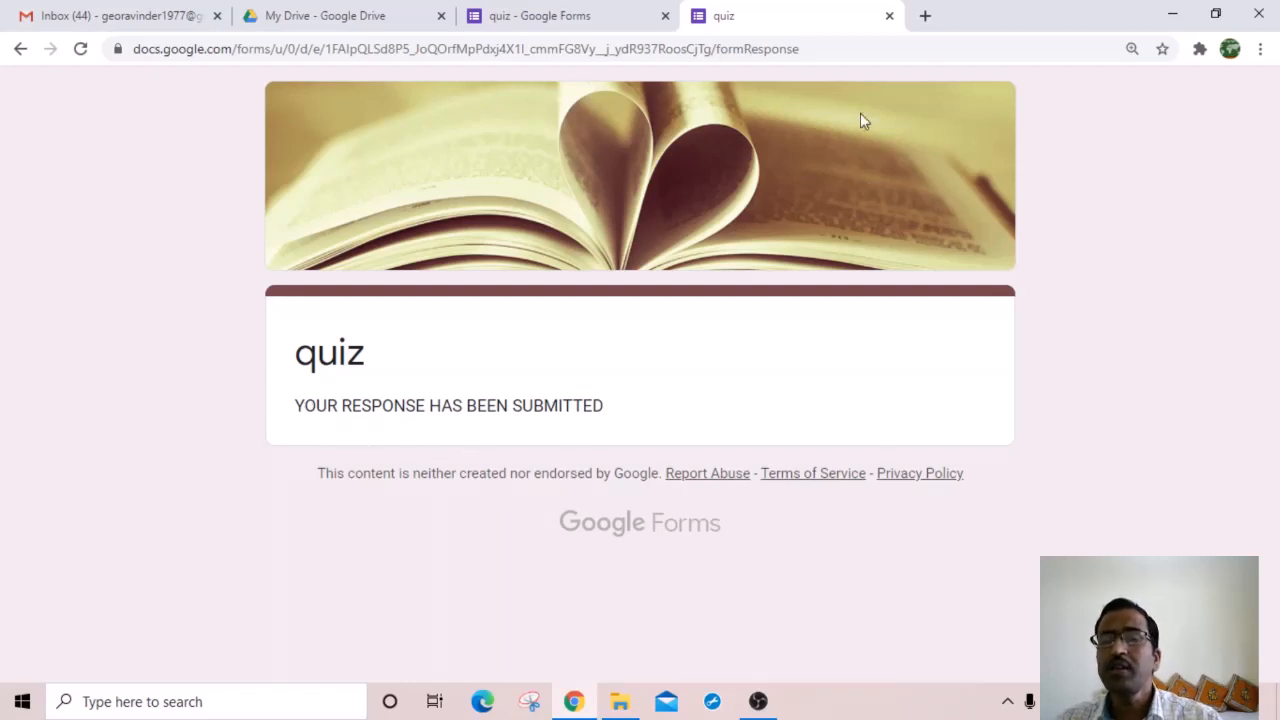
pyautogui.click(889, 17)
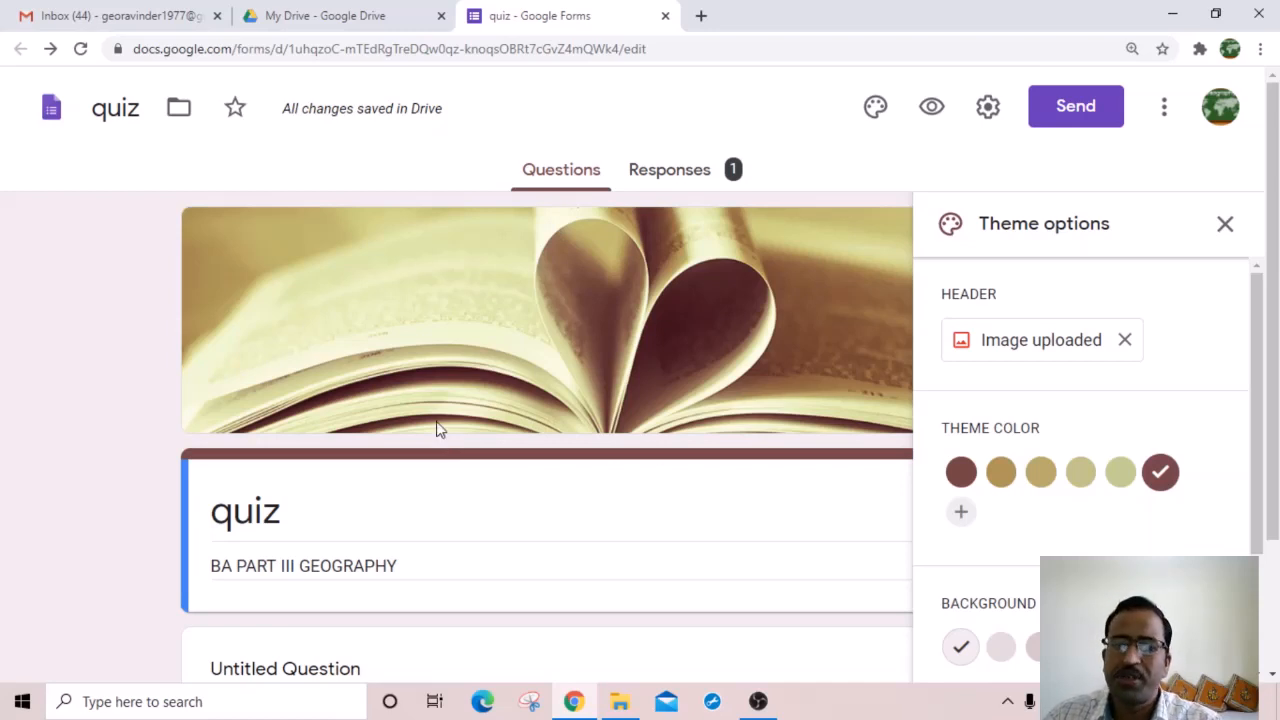
# Step: In Settings > Presentation, append a full stop to the confirmation message 'YOUR RESPONSE HAS BEEN SUBMITTED'
pyautogui.click(988, 107)
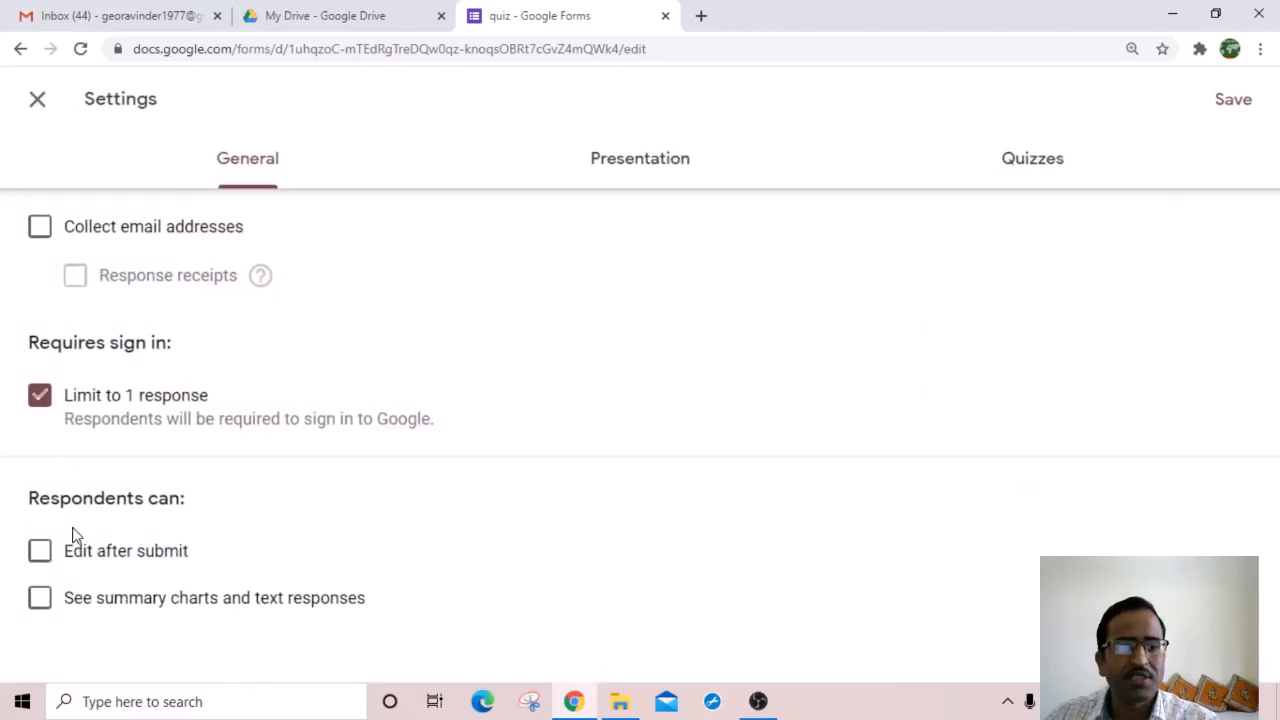
pyautogui.click(659, 167)
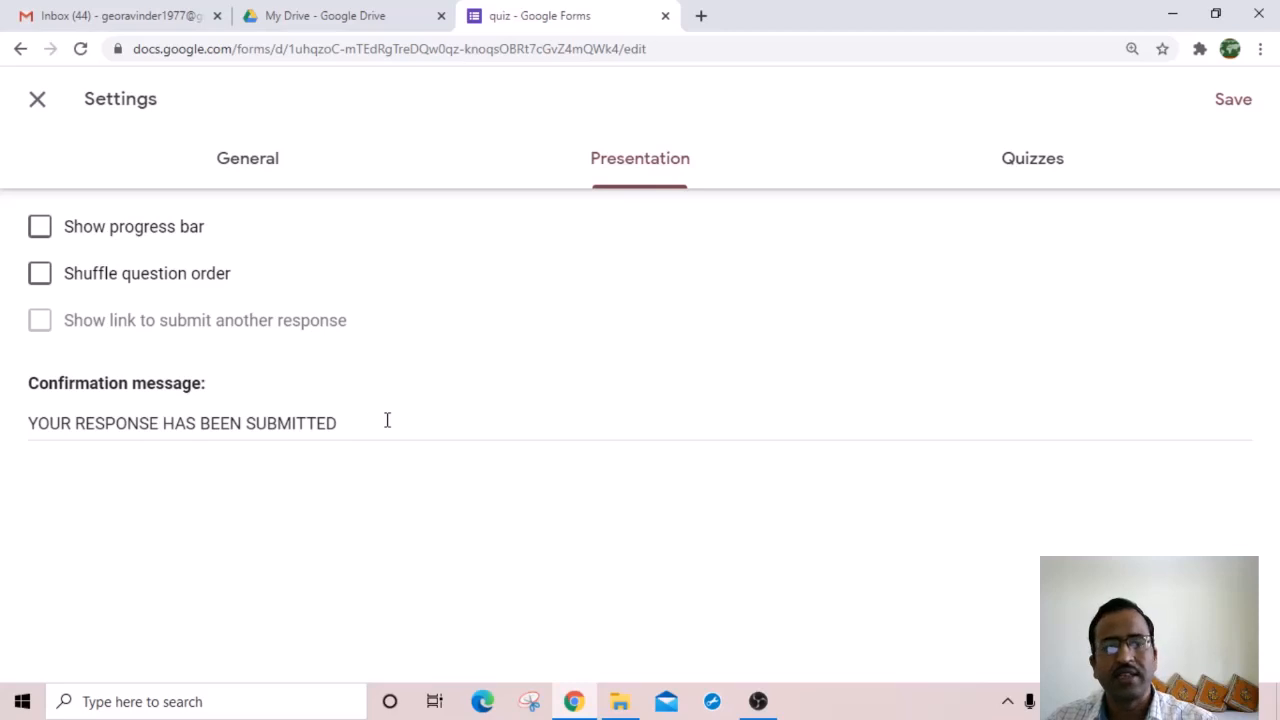
pyautogui.click(343, 424)
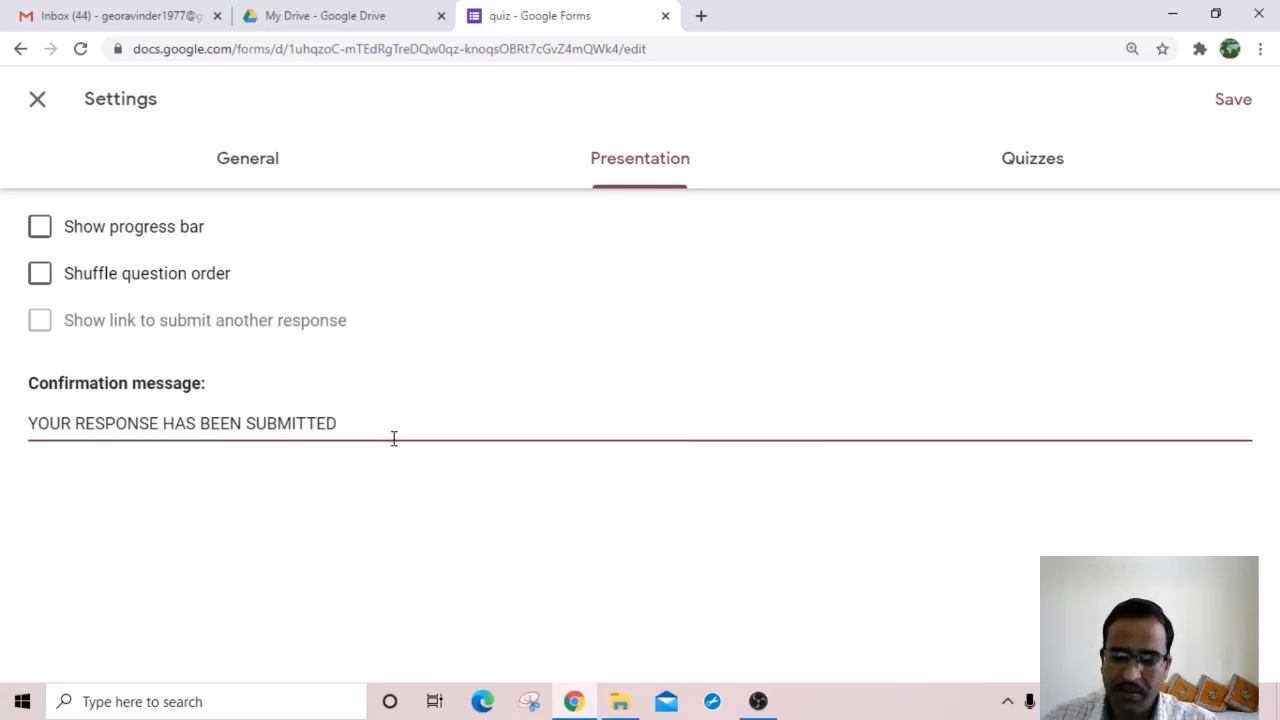
pyautogui.write('.')
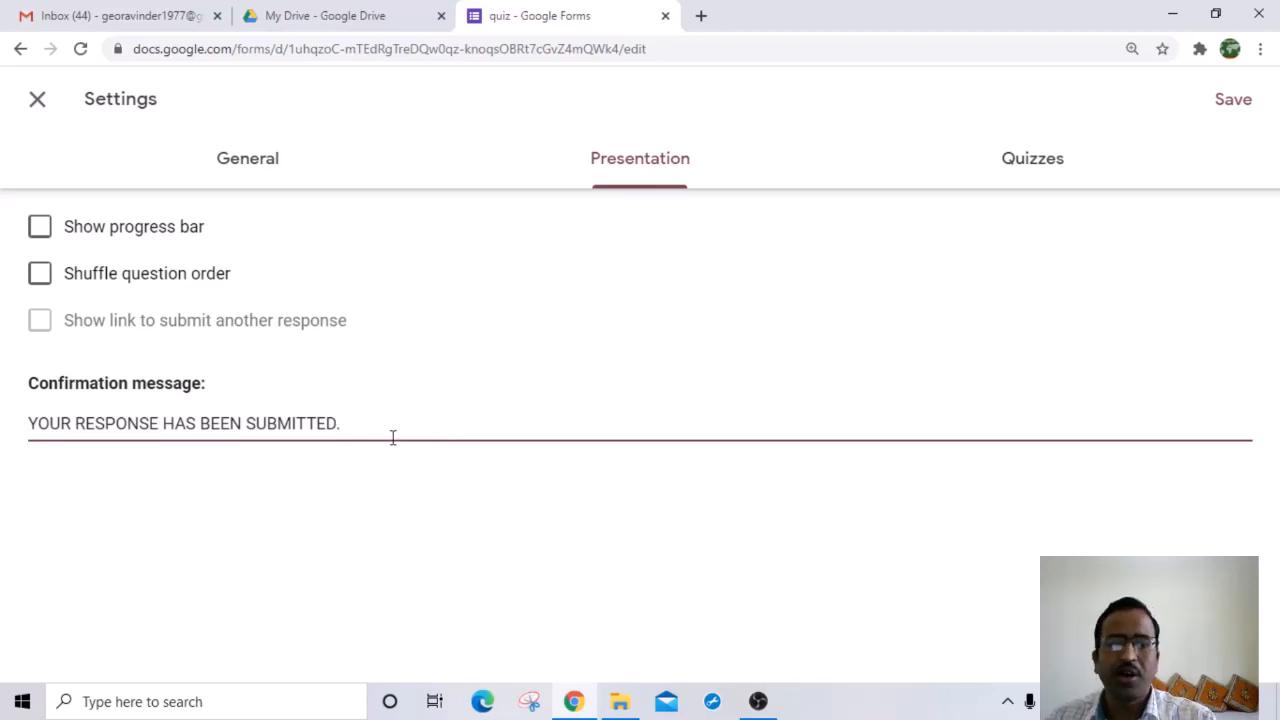
# Step: Turn on Make this a quiz with grades released immediately after each submission
pyautogui.click(1026, 168)
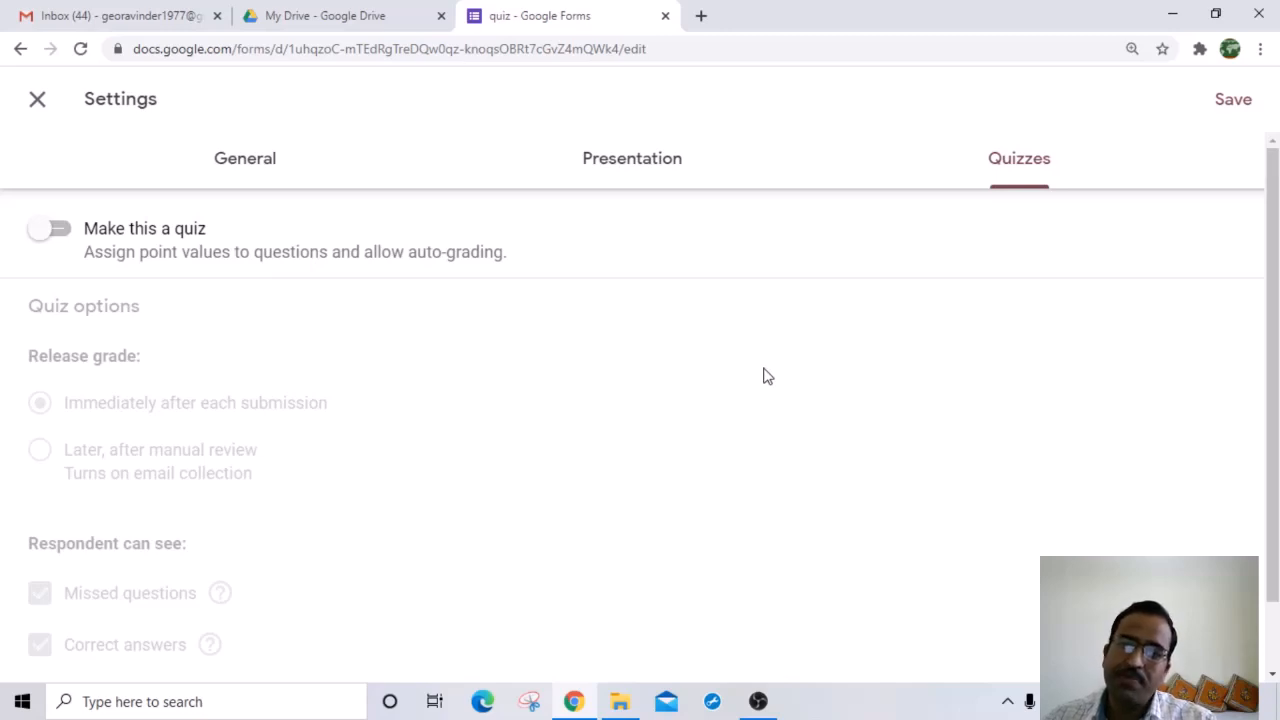
pyautogui.click(66, 236)
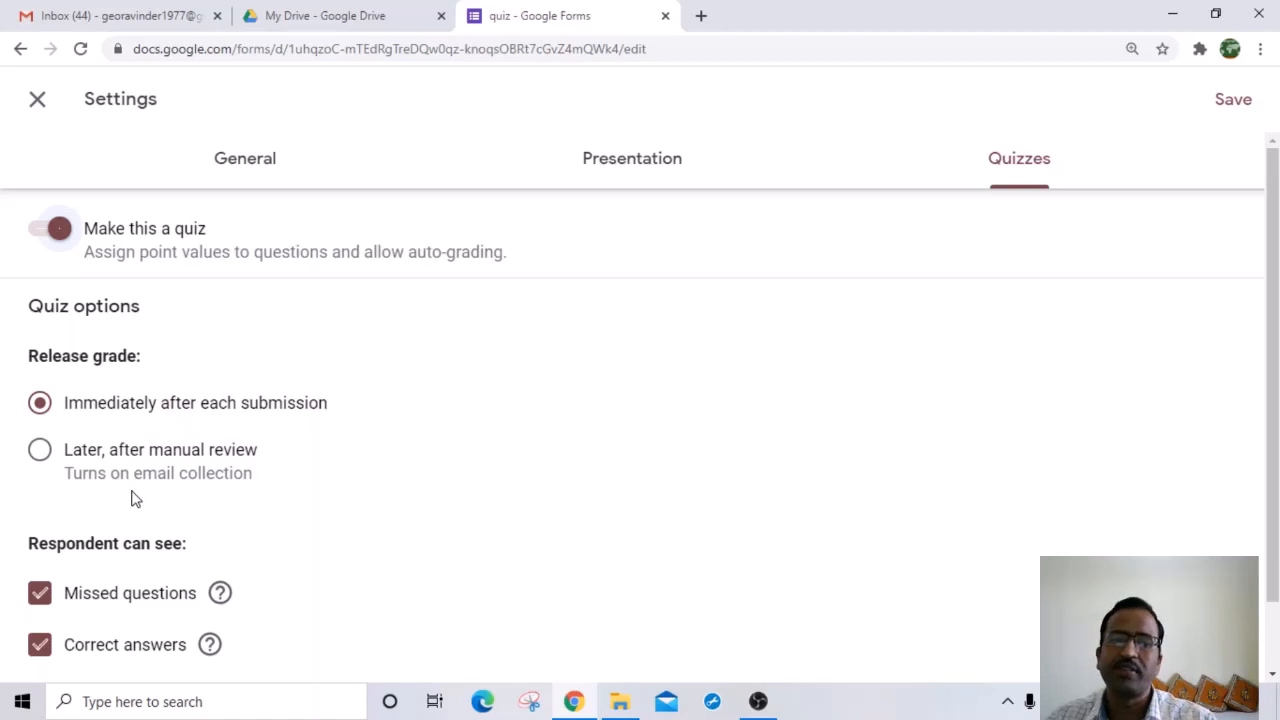
pyautogui.scroll(-1, 229, 471)
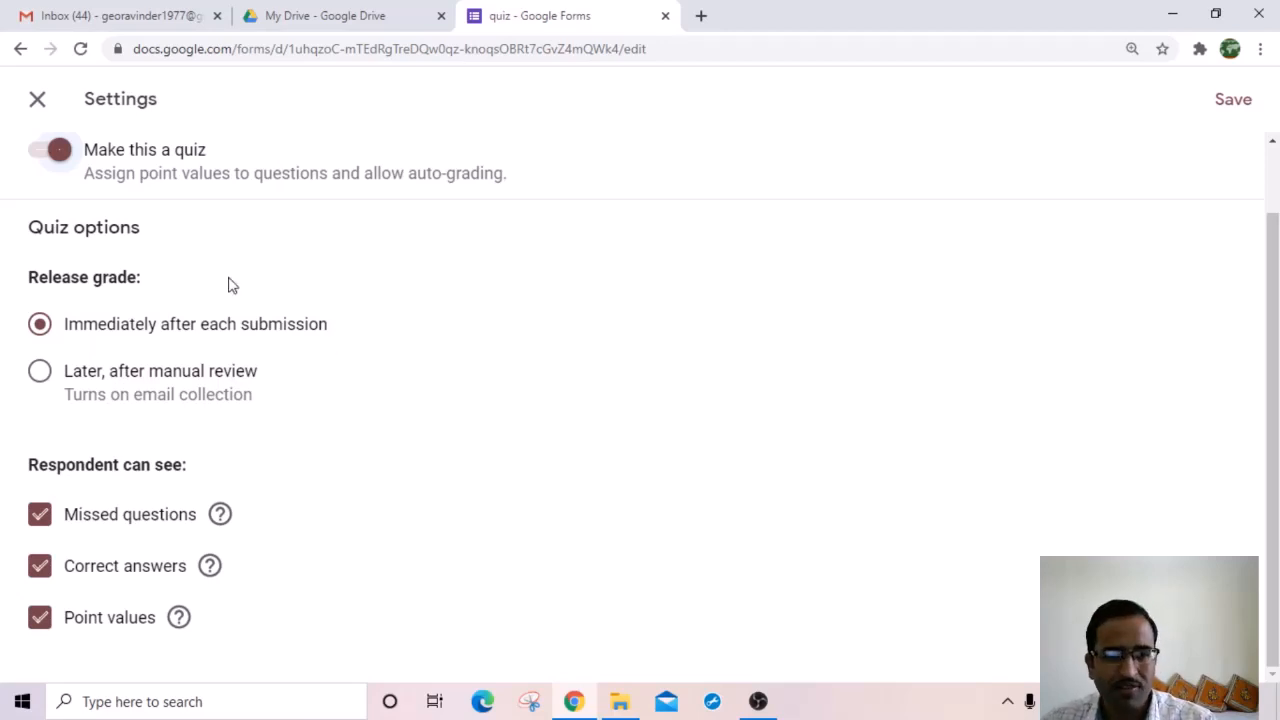
pyautogui.click(40, 371)
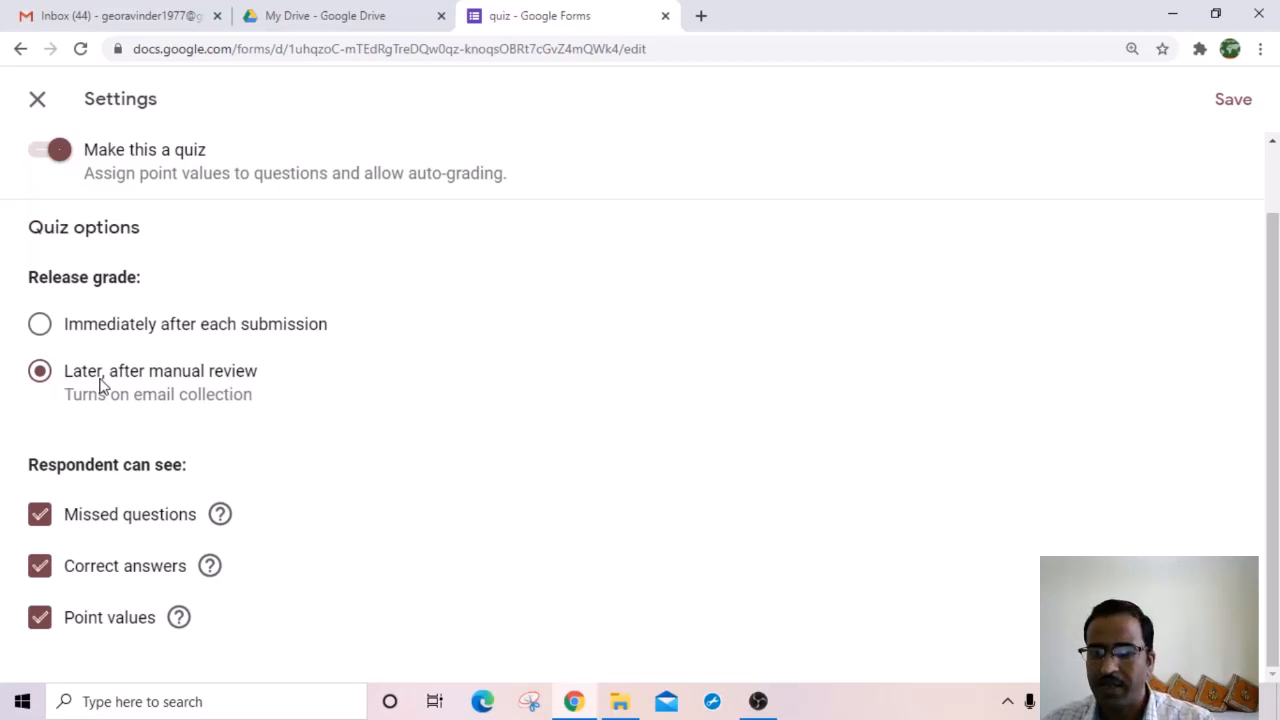
pyautogui.click(40, 326)
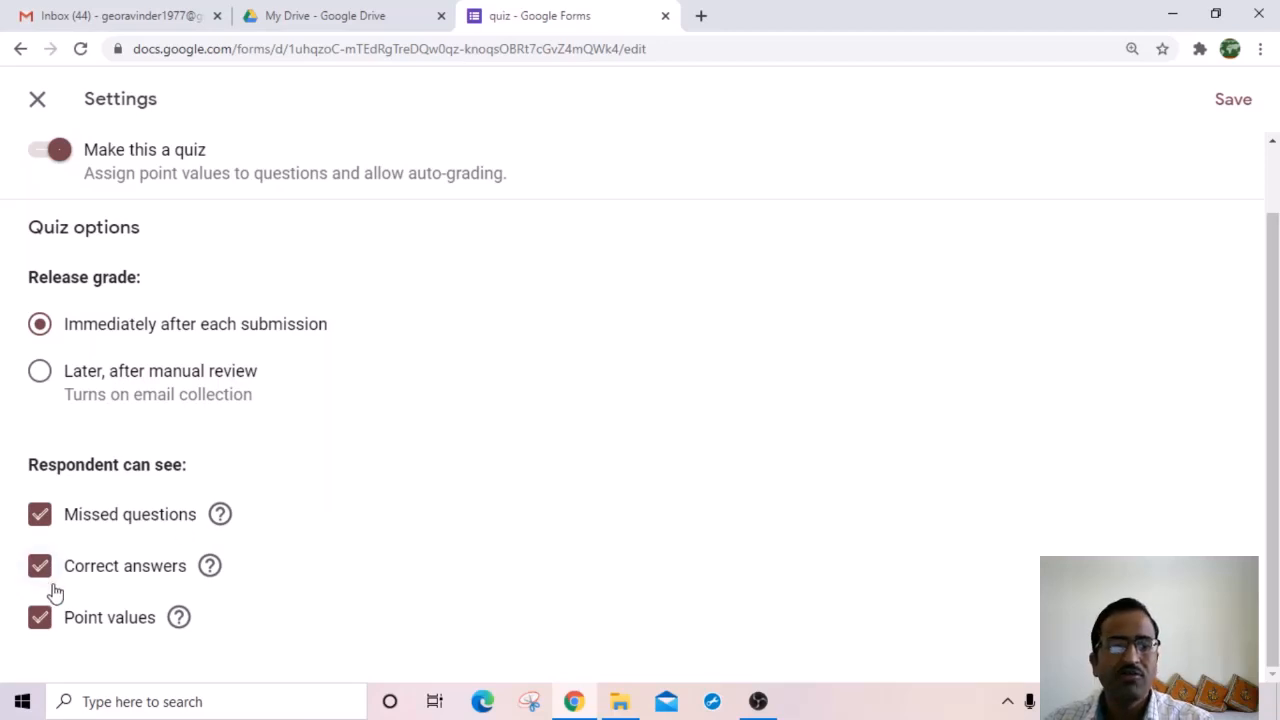
# Step: Hide missed questions, correct answers and point values from respondents, then save the quiz settings
pyautogui.moveTo(210, 567)
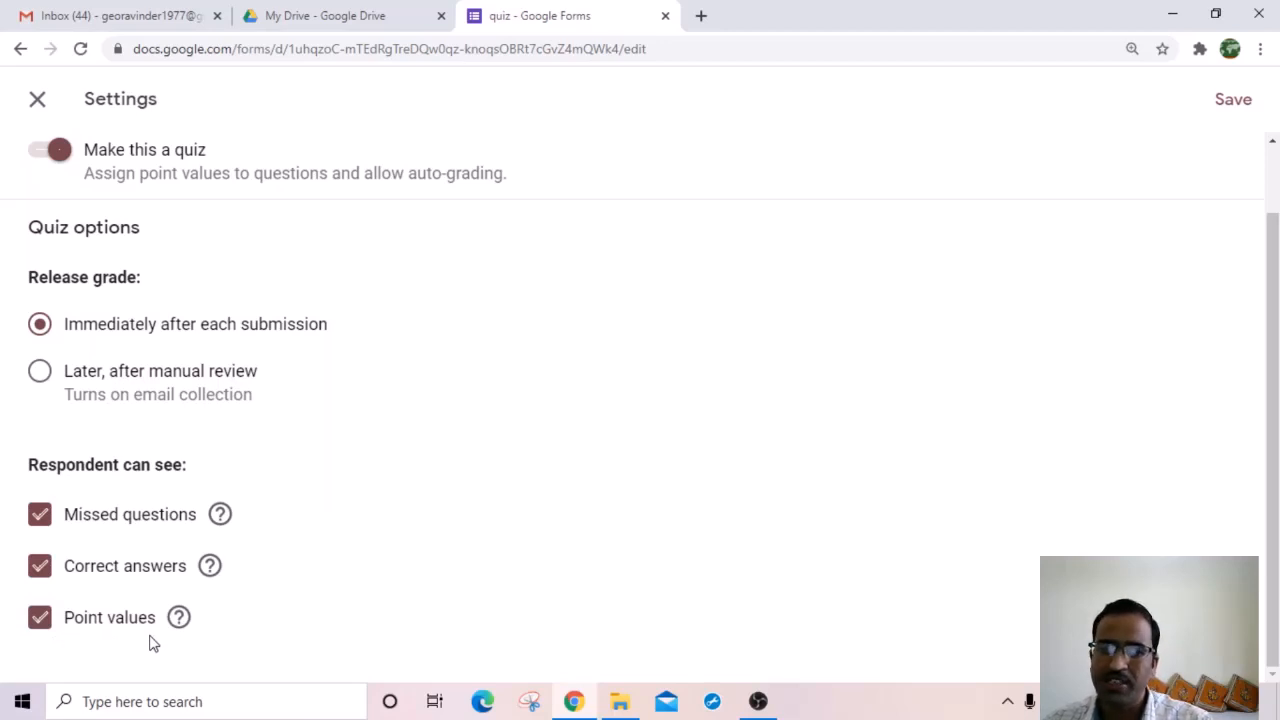
pyautogui.click(40, 520)
pyautogui.click(40, 566)
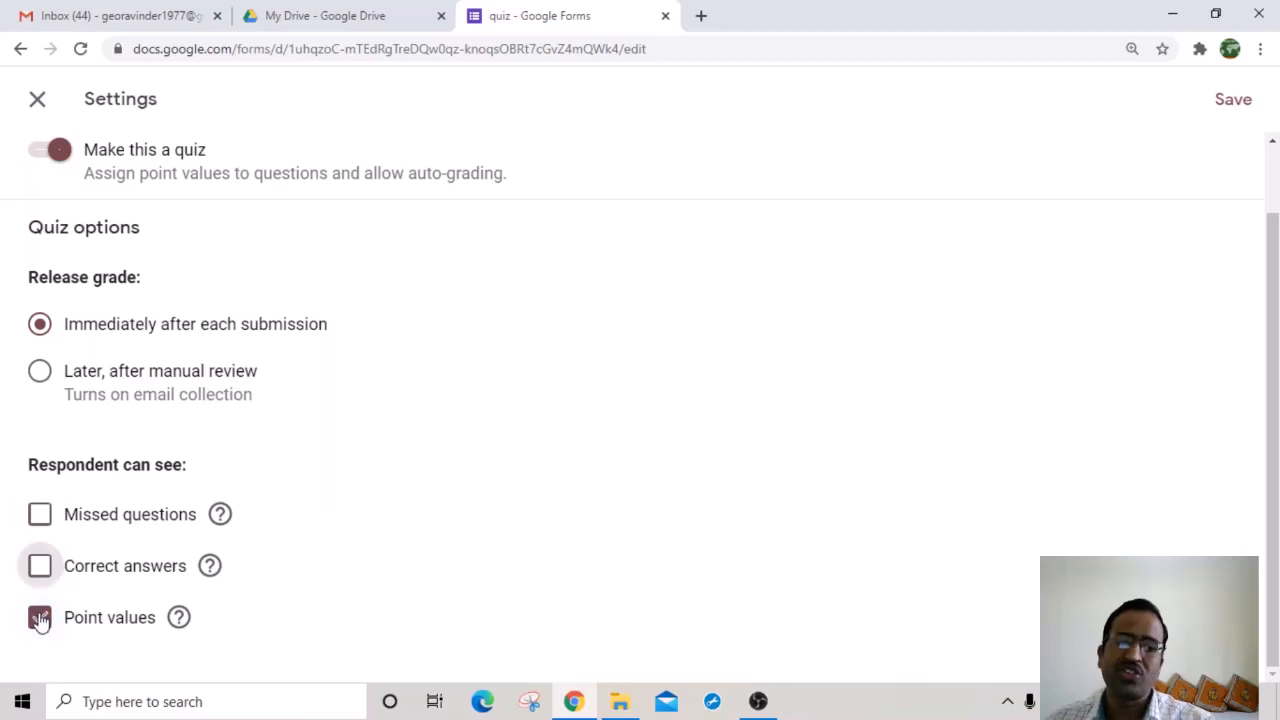
pyautogui.click(40, 618)
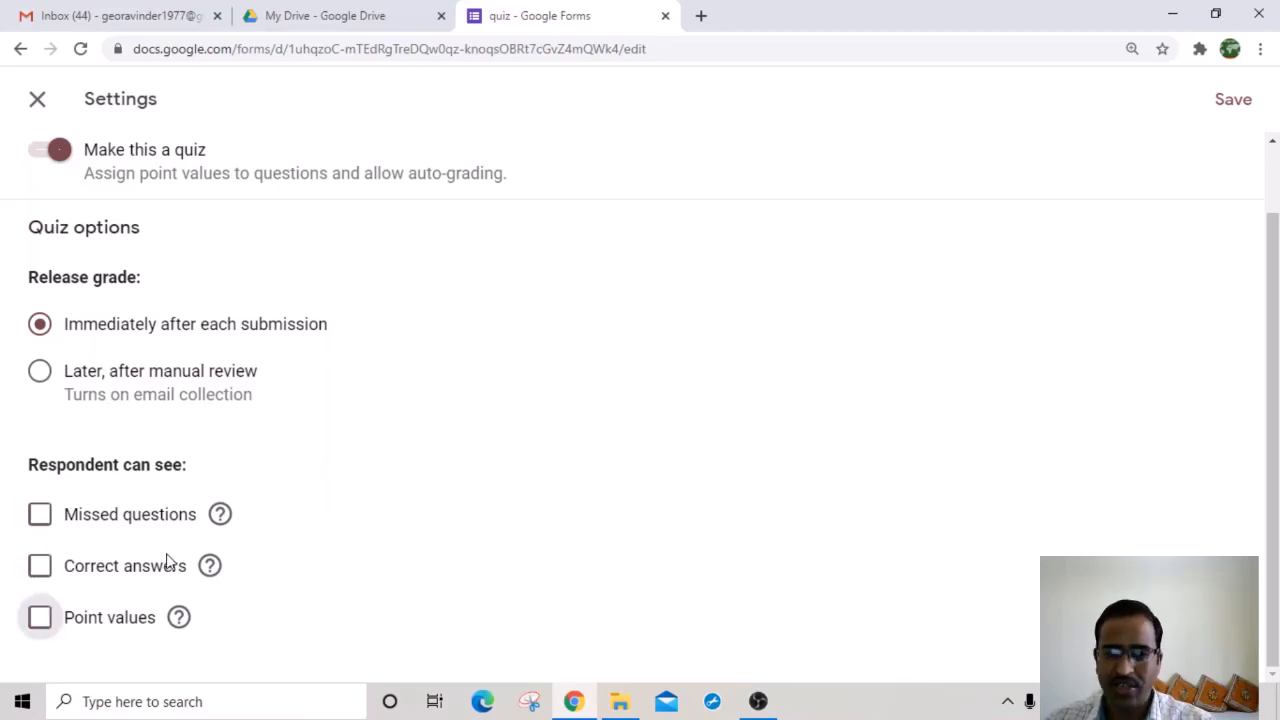
pyautogui.click(1235, 103)
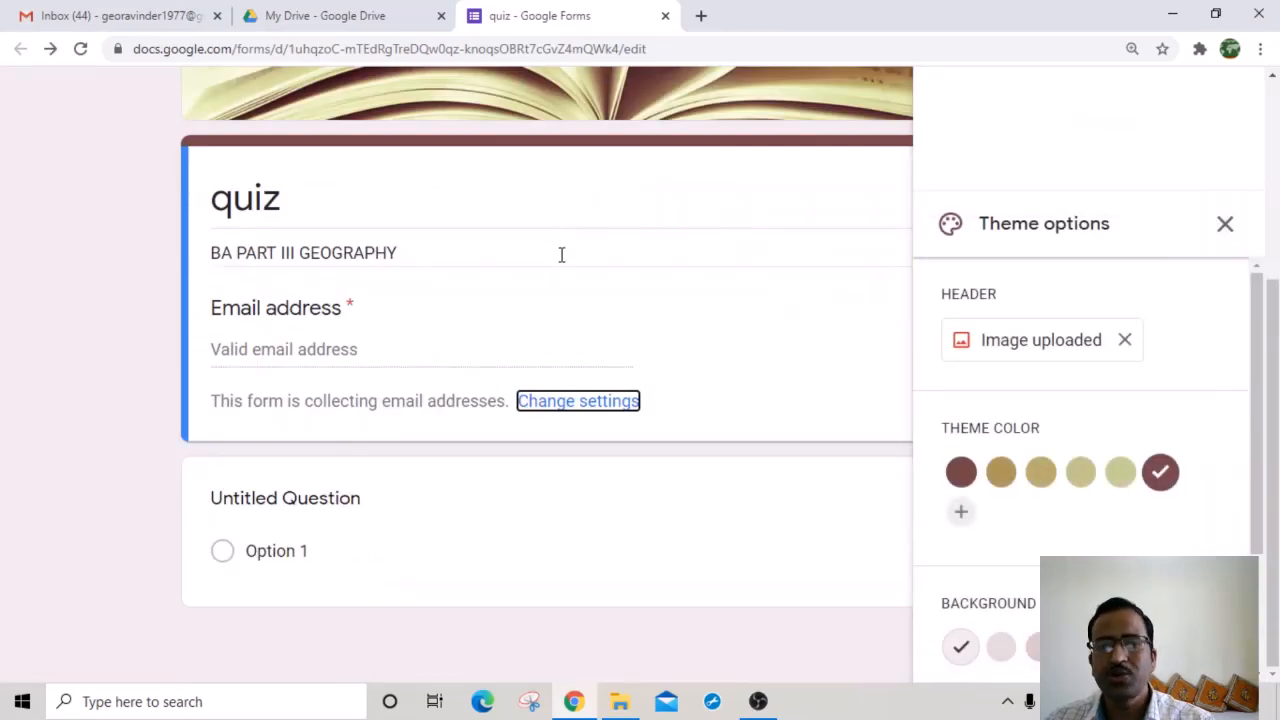
# Step: Close the Theme options panel and title the untitled multiple-choice question 'CAPITAL OF INDIA'
pyautogui.scroll(3, 752, 238)
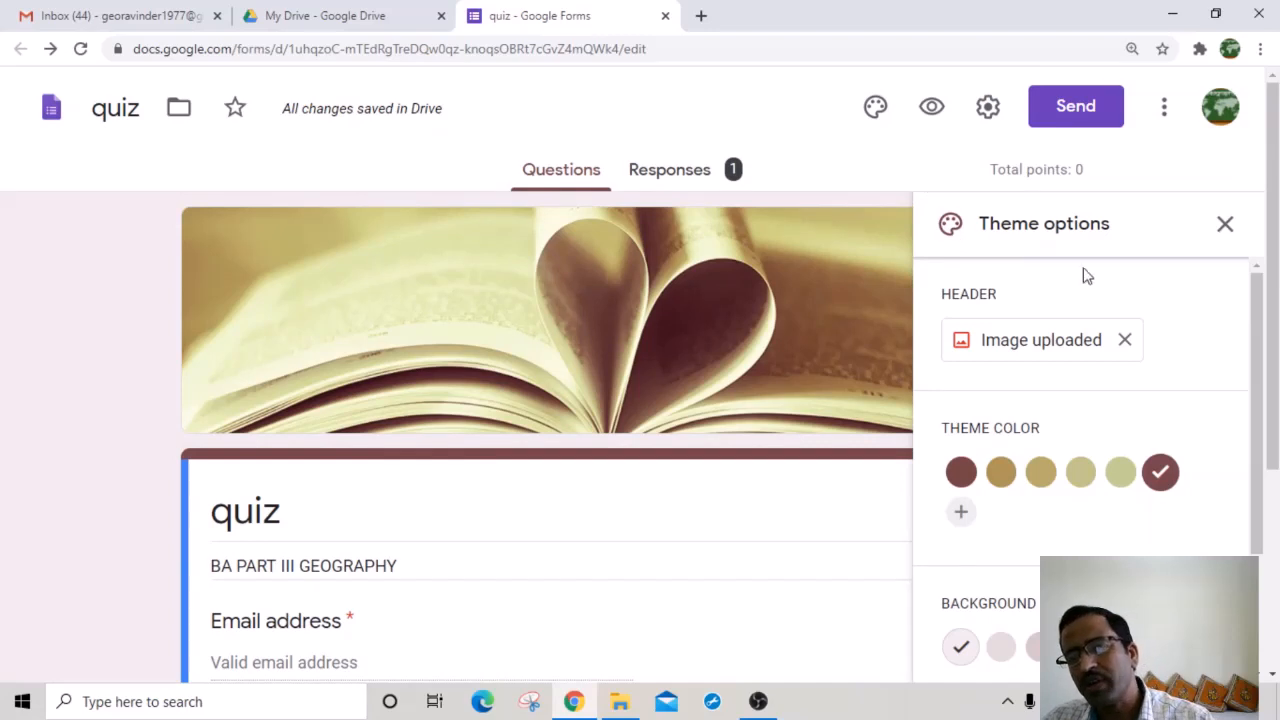
pyautogui.click(1225, 225)
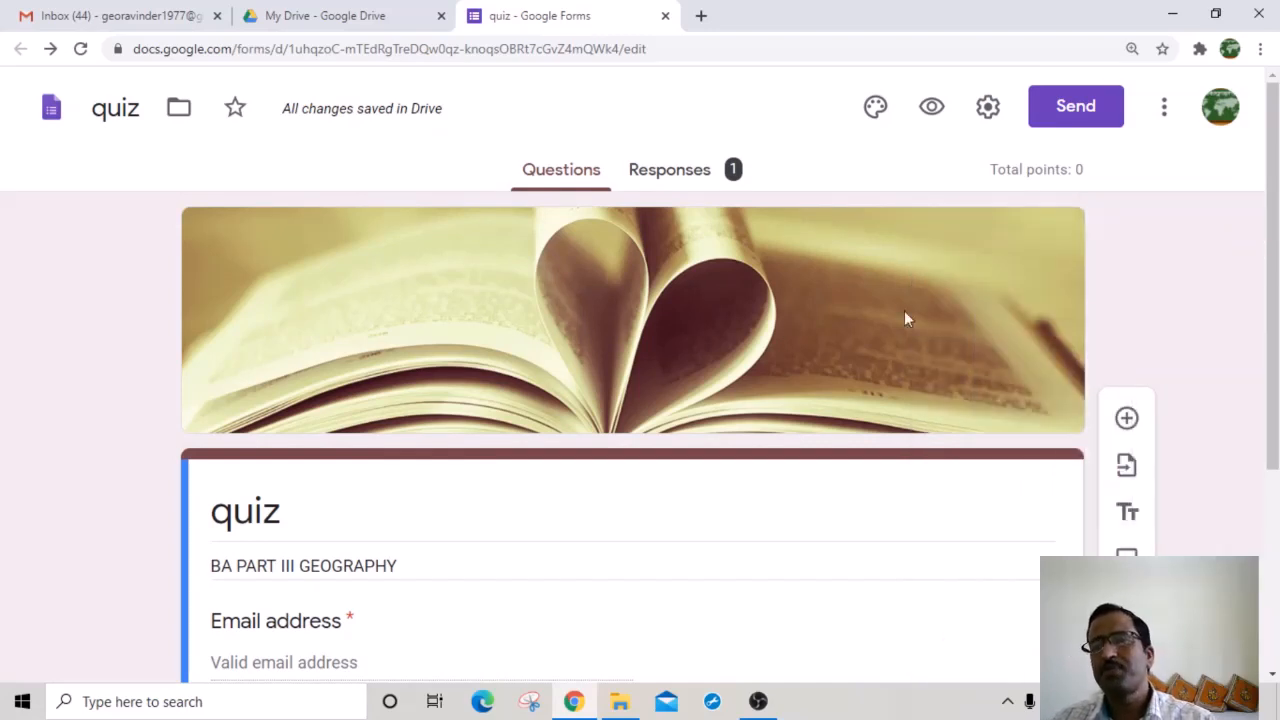
pyautogui.scroll(-3, 735, 367)
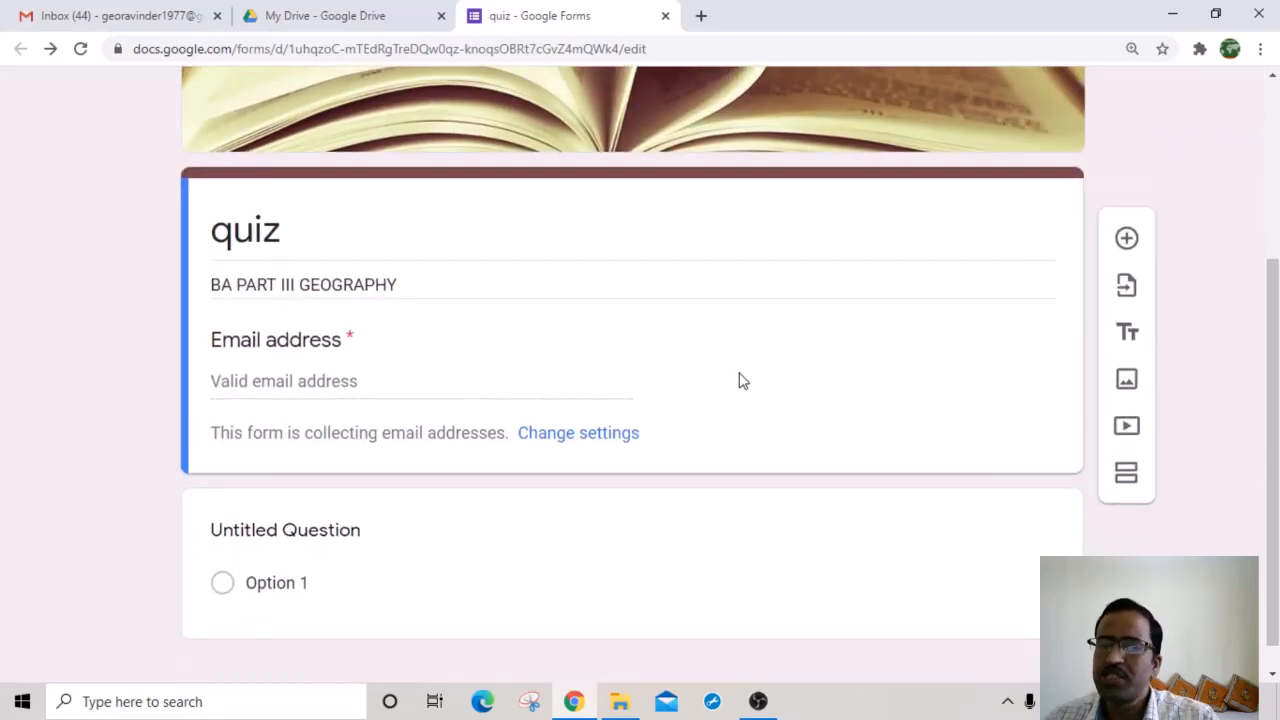
pyautogui.scroll(-1, 703, 360)
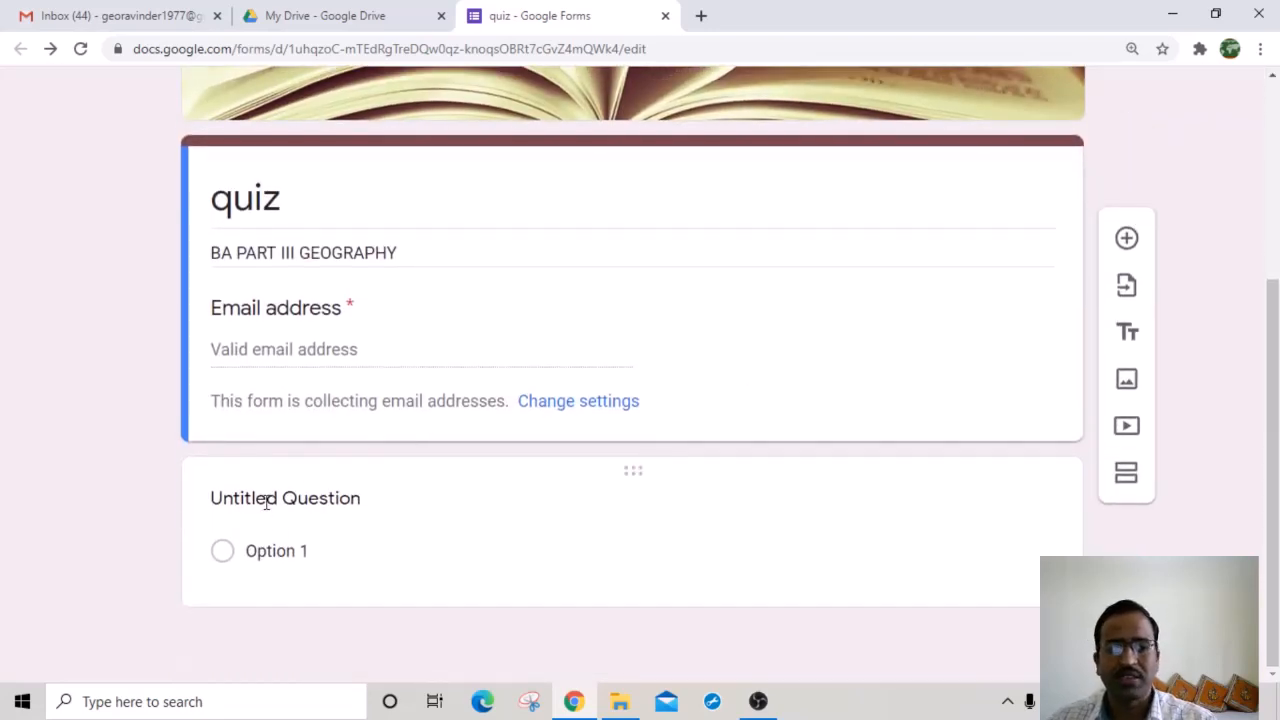
pyautogui.click(264, 502)
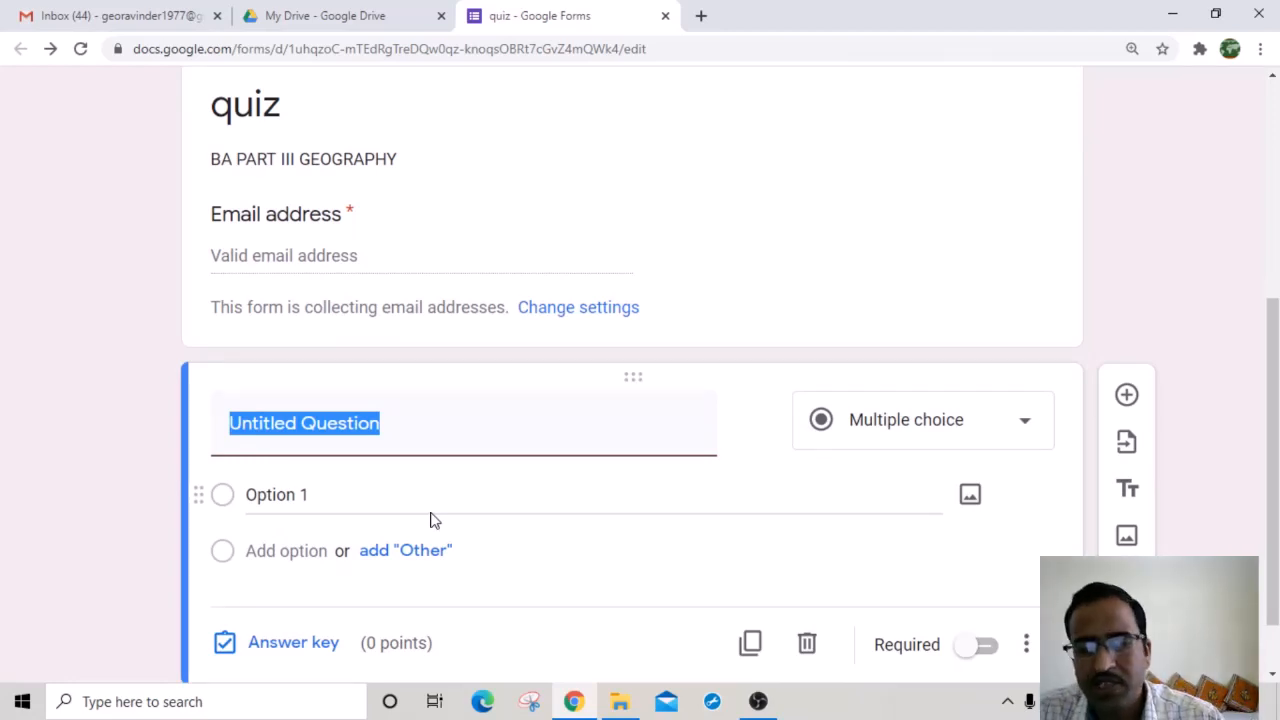
pyautogui.write('CAPI')
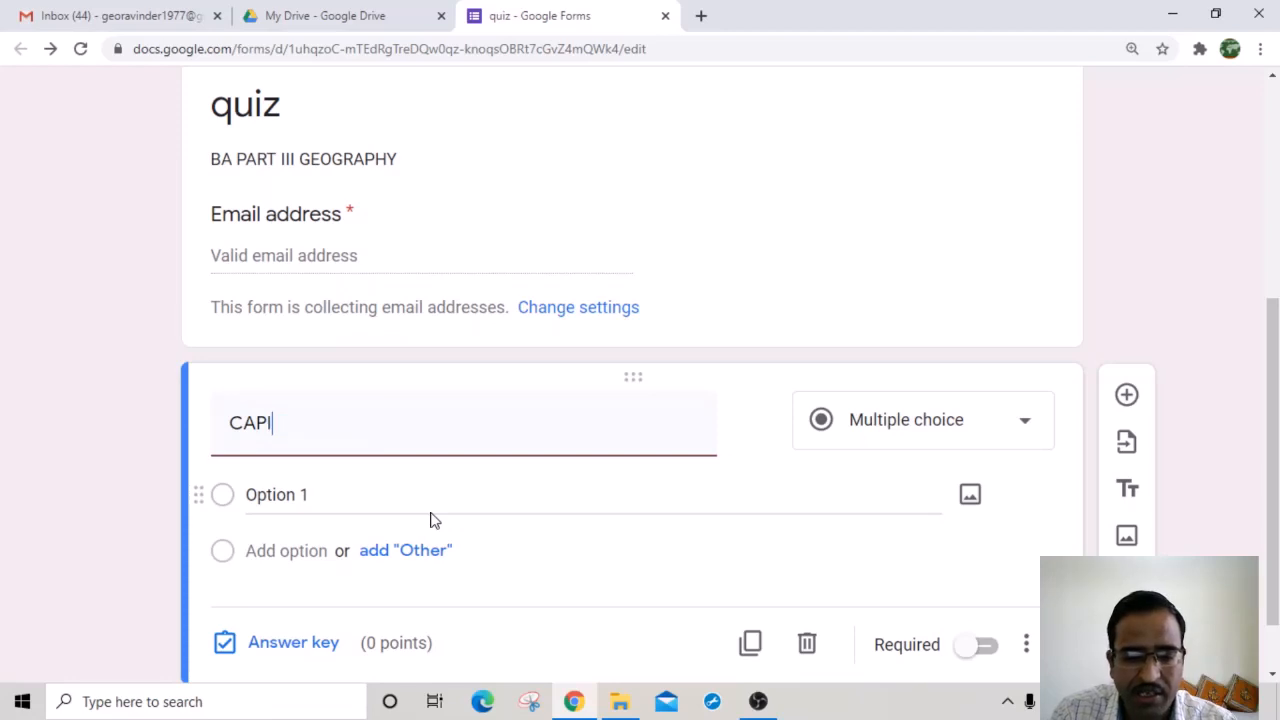
pyautogui.write('TAL OF')
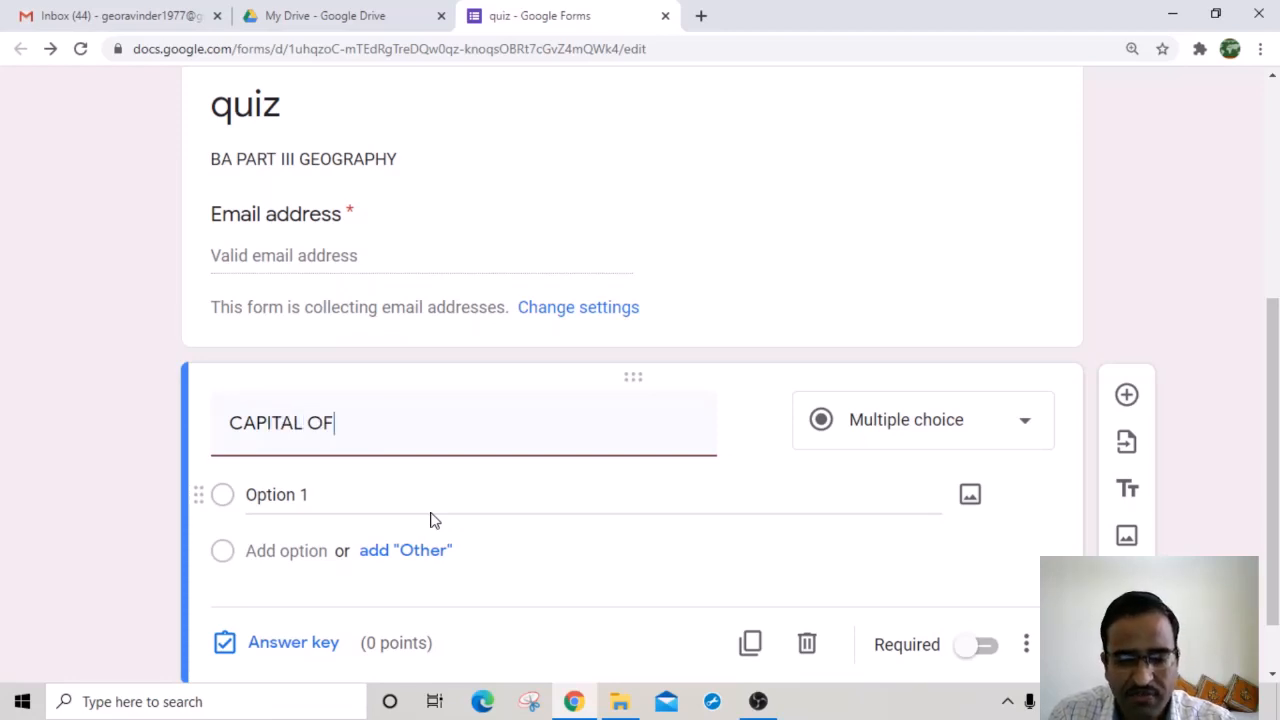
pyautogui.write(' INDIA')
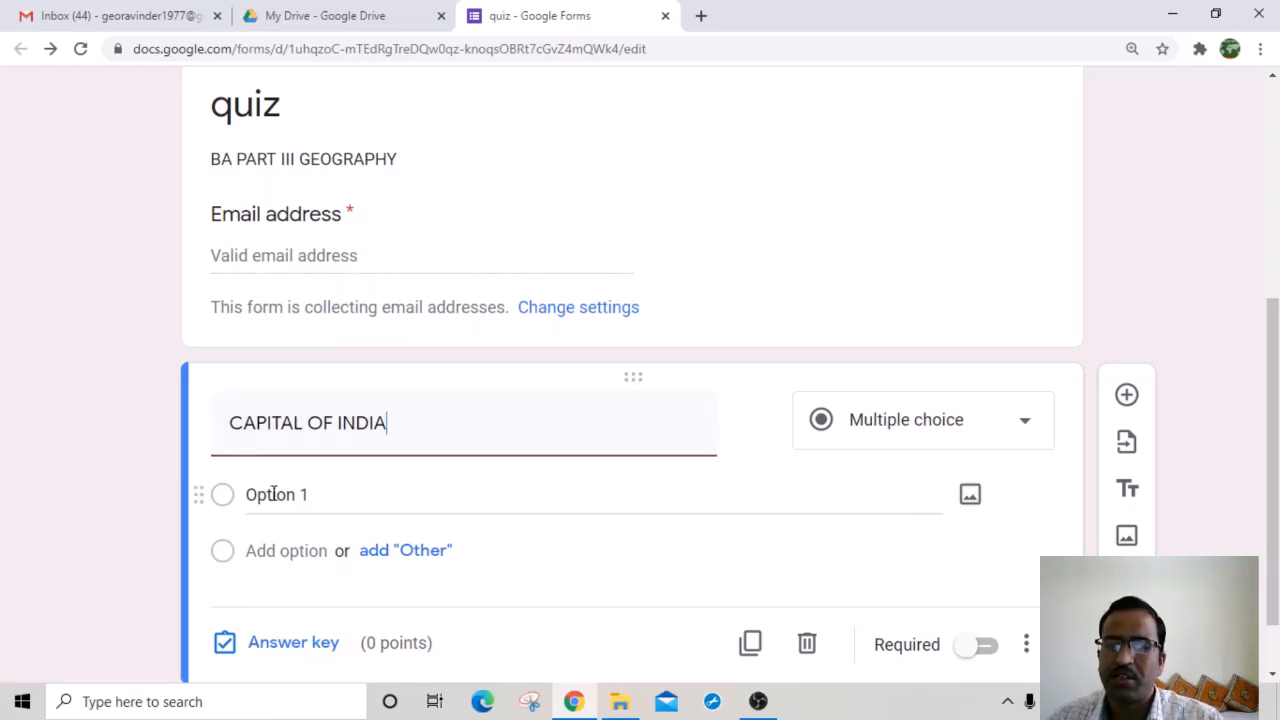
# Step: Enter the answer options JAIPUR, LUCKNOW, CHURU and NEW DELHI for CAPITAL OF INDIA
pyautogui.click(327, 496)
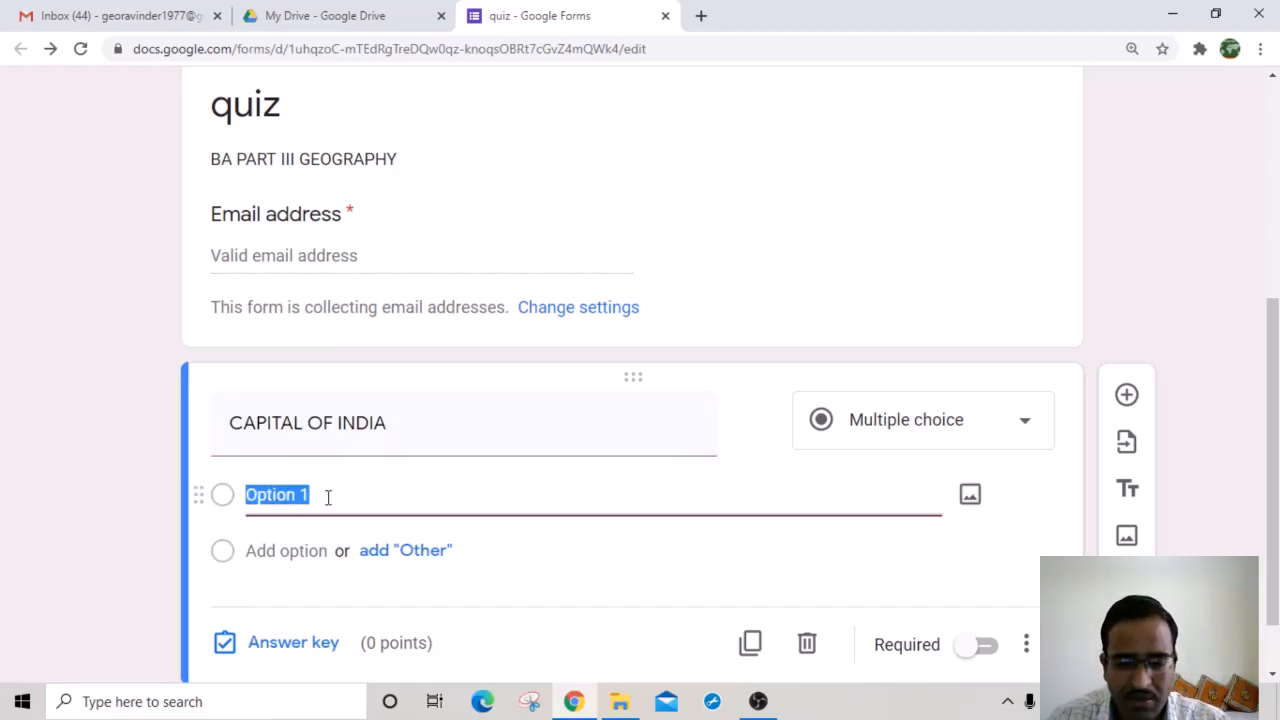
pyautogui.write('JAIPUR')
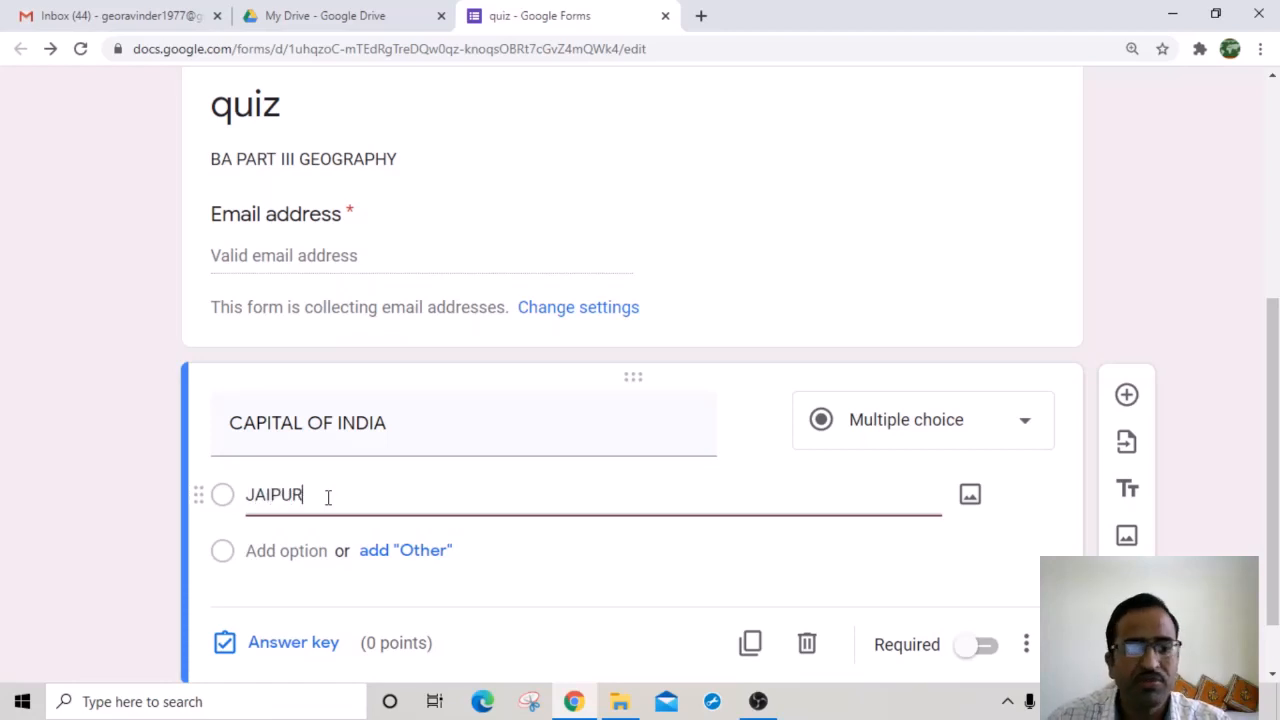
pyautogui.click(291, 550)
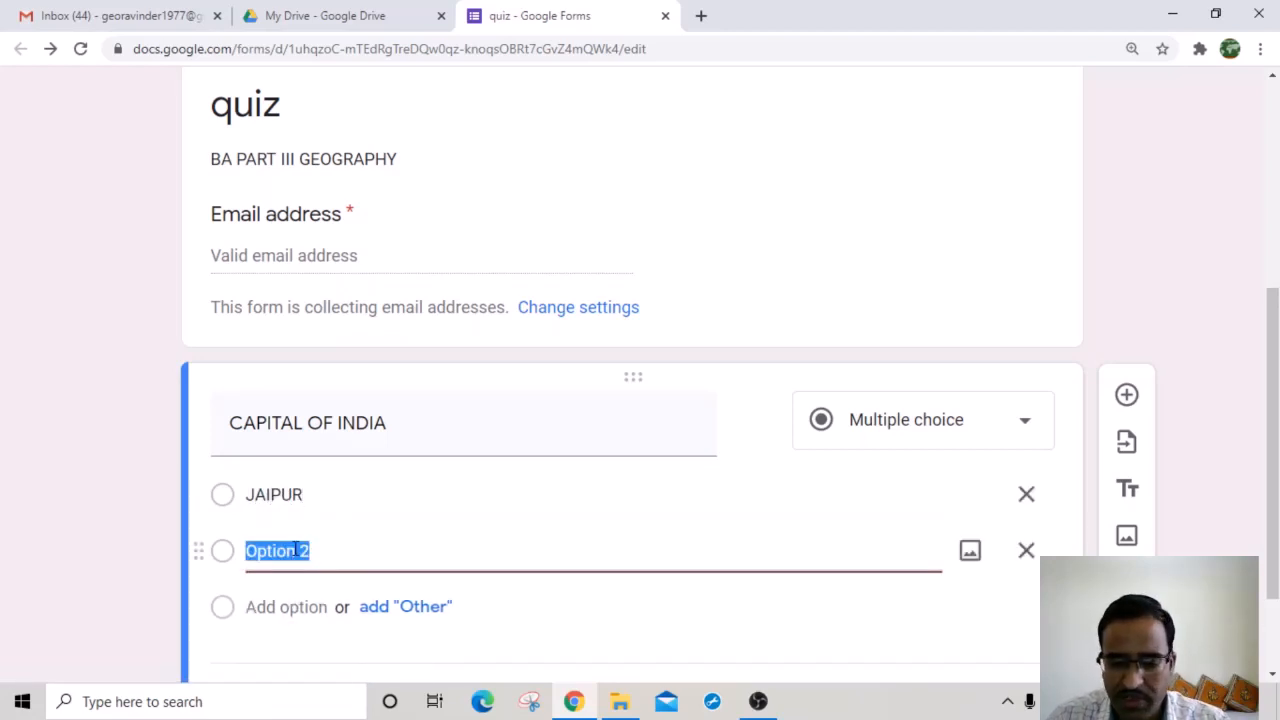
pyautogui.write('LUCKN')
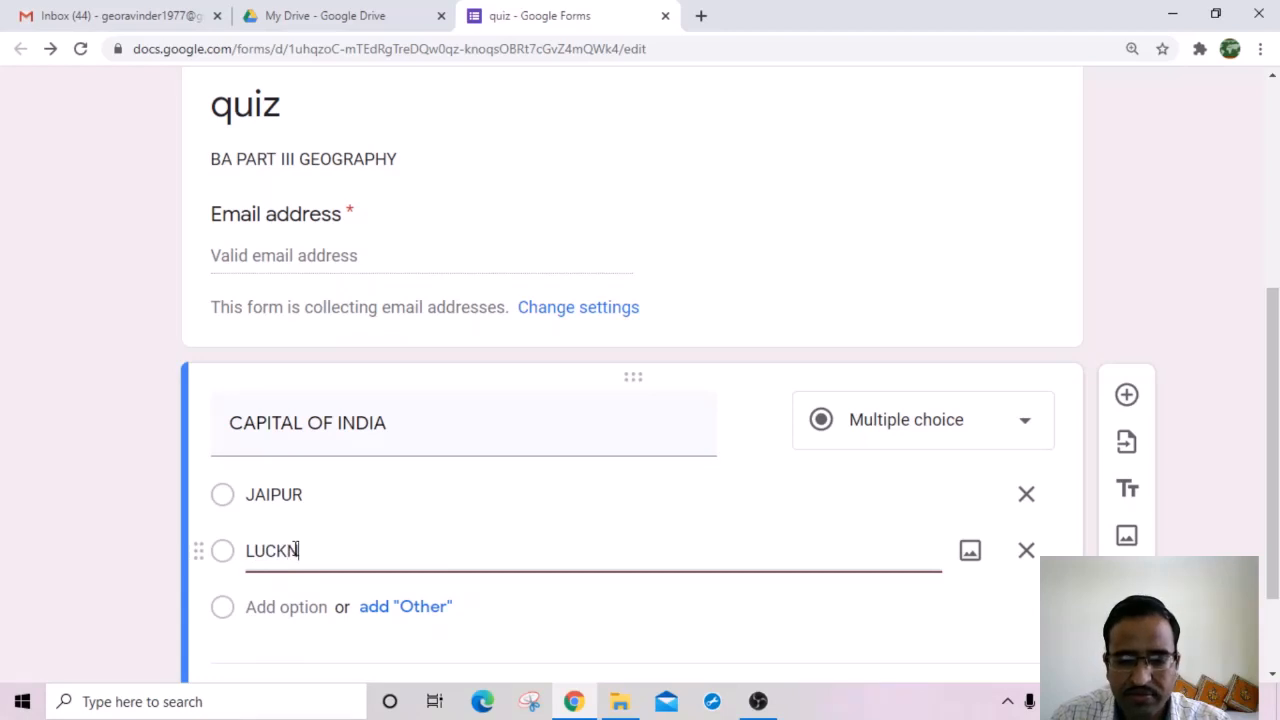
pyautogui.write('OW')
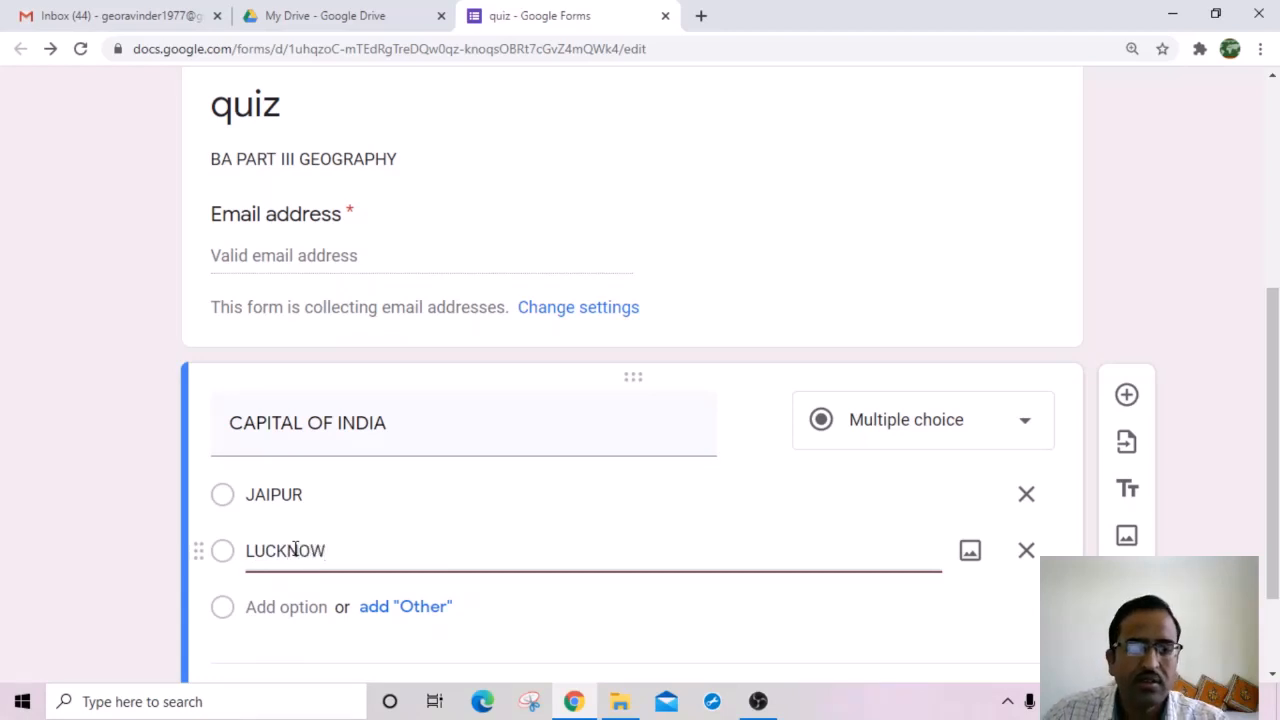
pyautogui.click(286, 607)
pyautogui.write('CHURU')
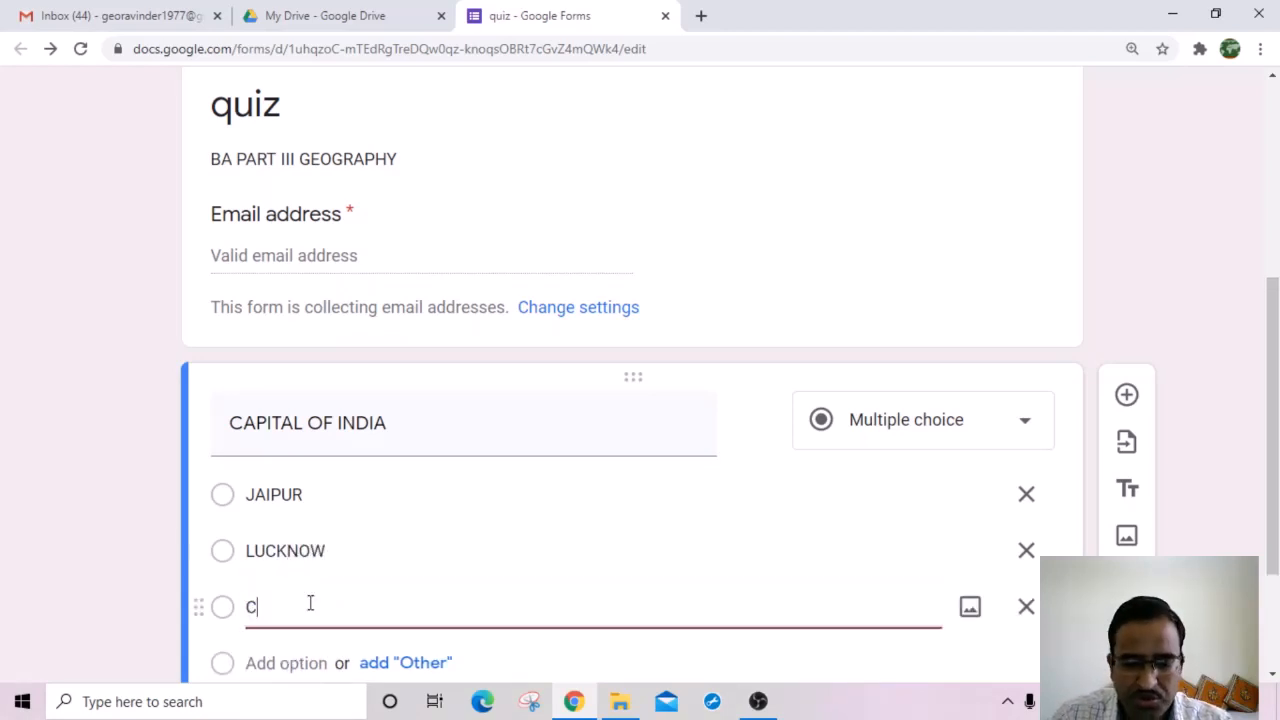
pyautogui.click(268, 662)
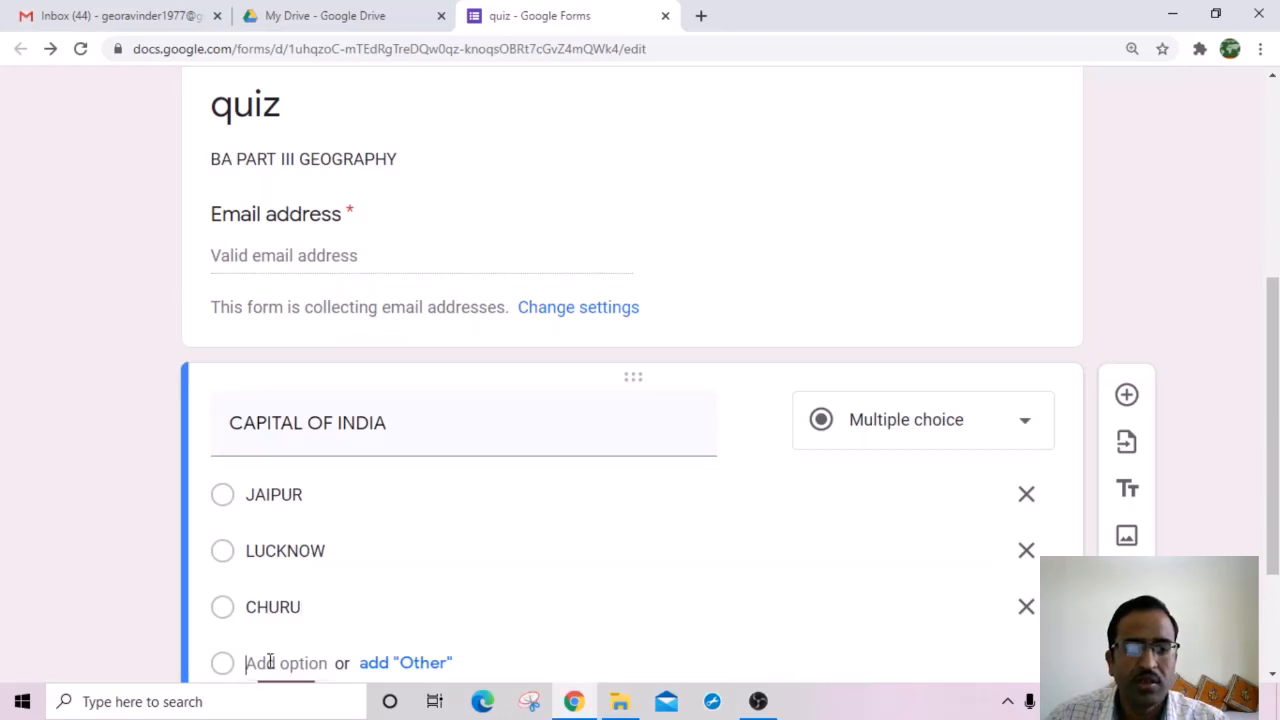
pyautogui.write('NEW DELHI')
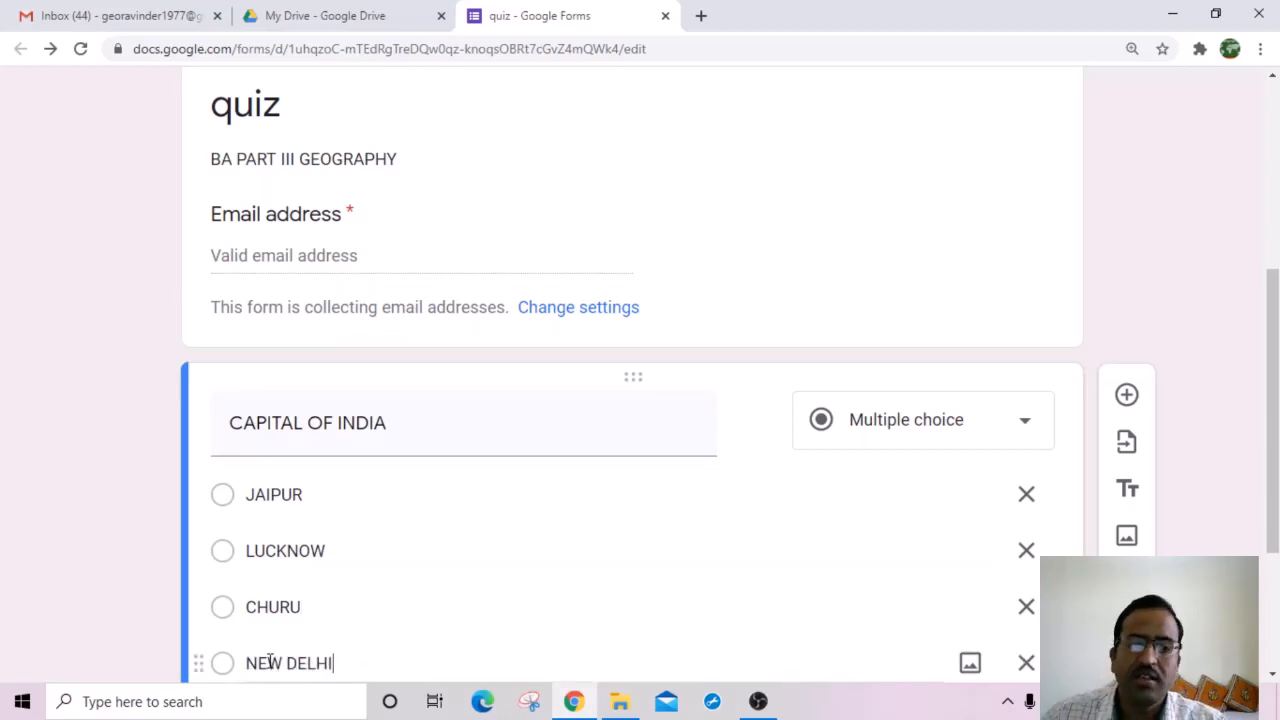
pyautogui.click(746, 490)
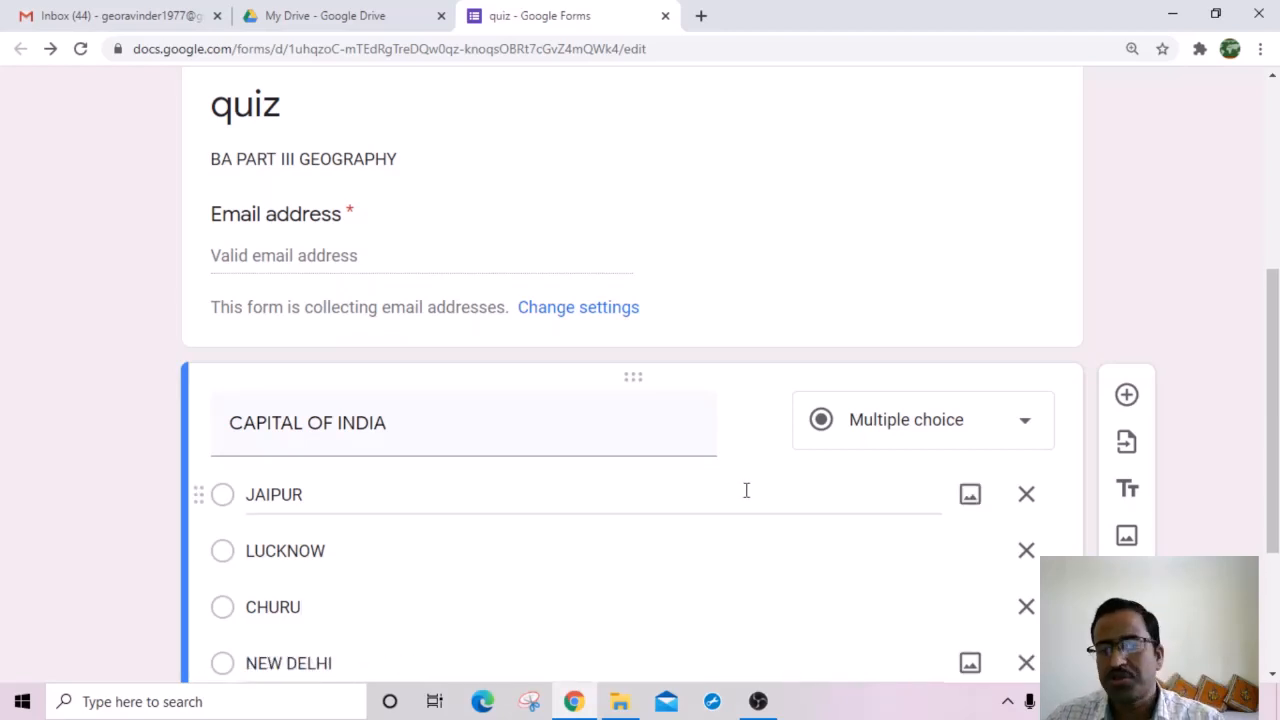
pyautogui.scroll(-2, 617, 520)
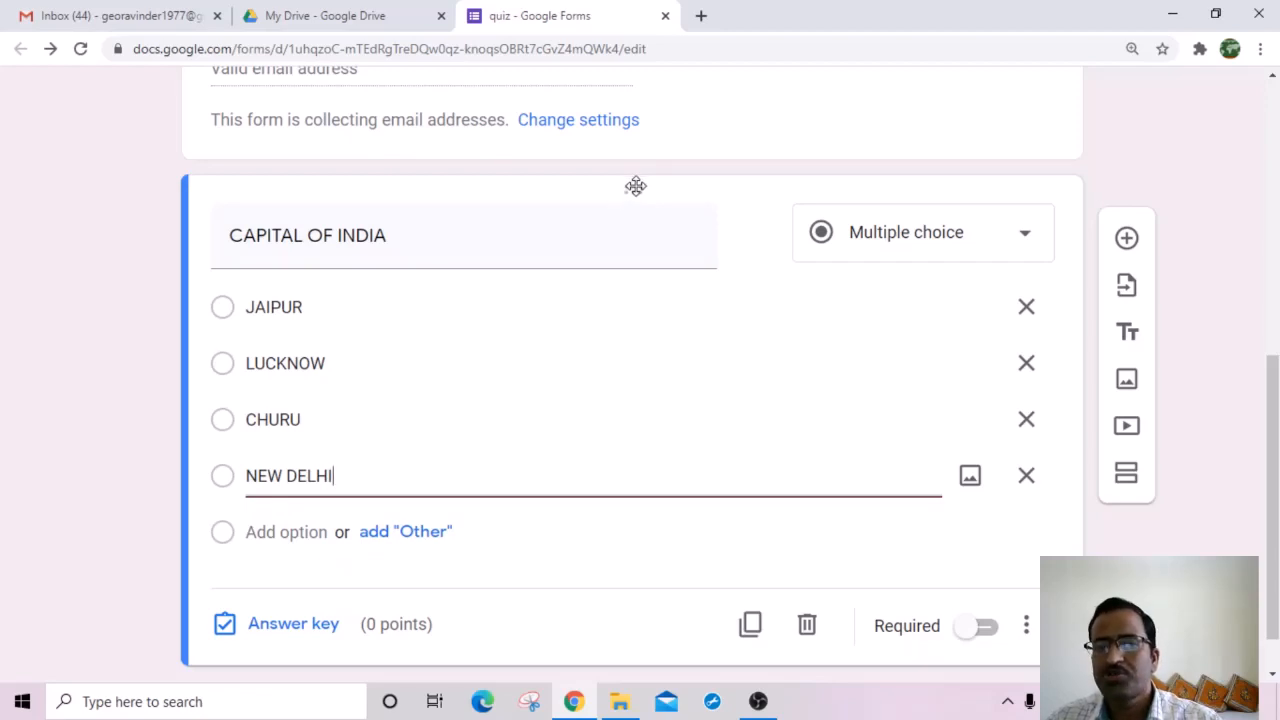
pyautogui.click(1127, 240)
pyautogui.scroll(-2, 566, 505)
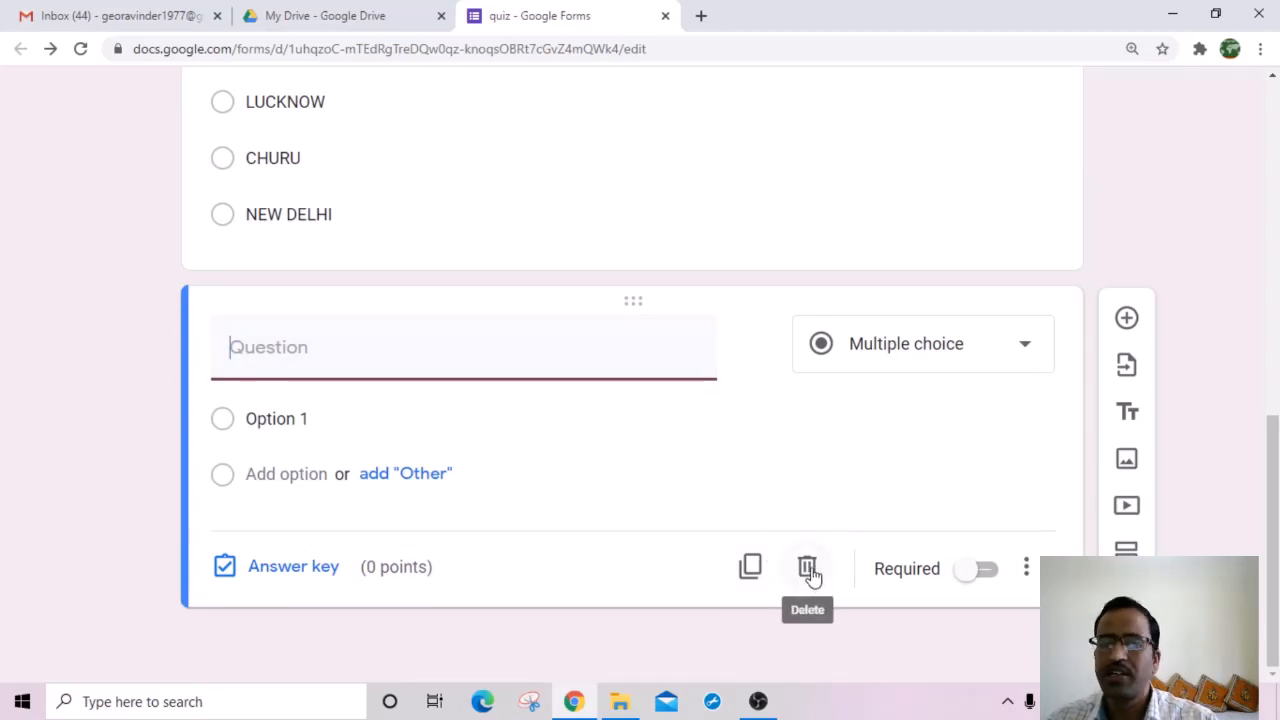
pyautogui.click(810, 572)
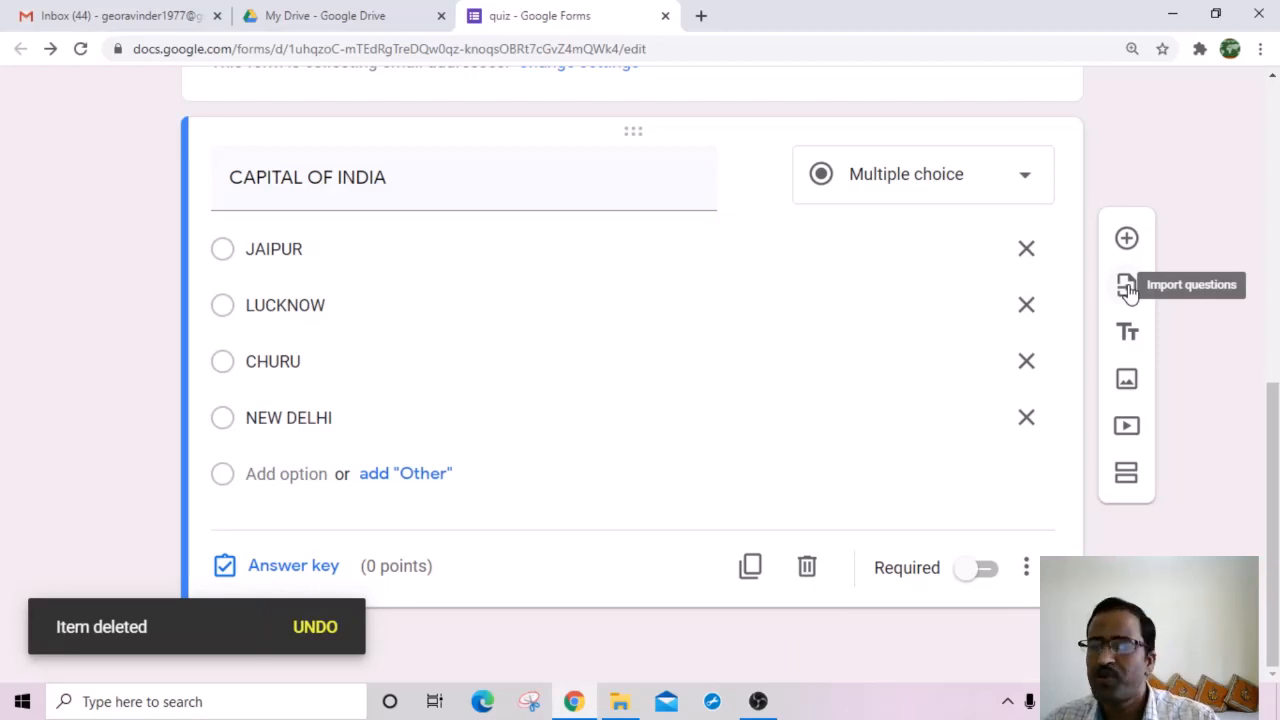
pyautogui.scroll(7, 1128, 286)
pyautogui.scroll(-3, 1146, 448)
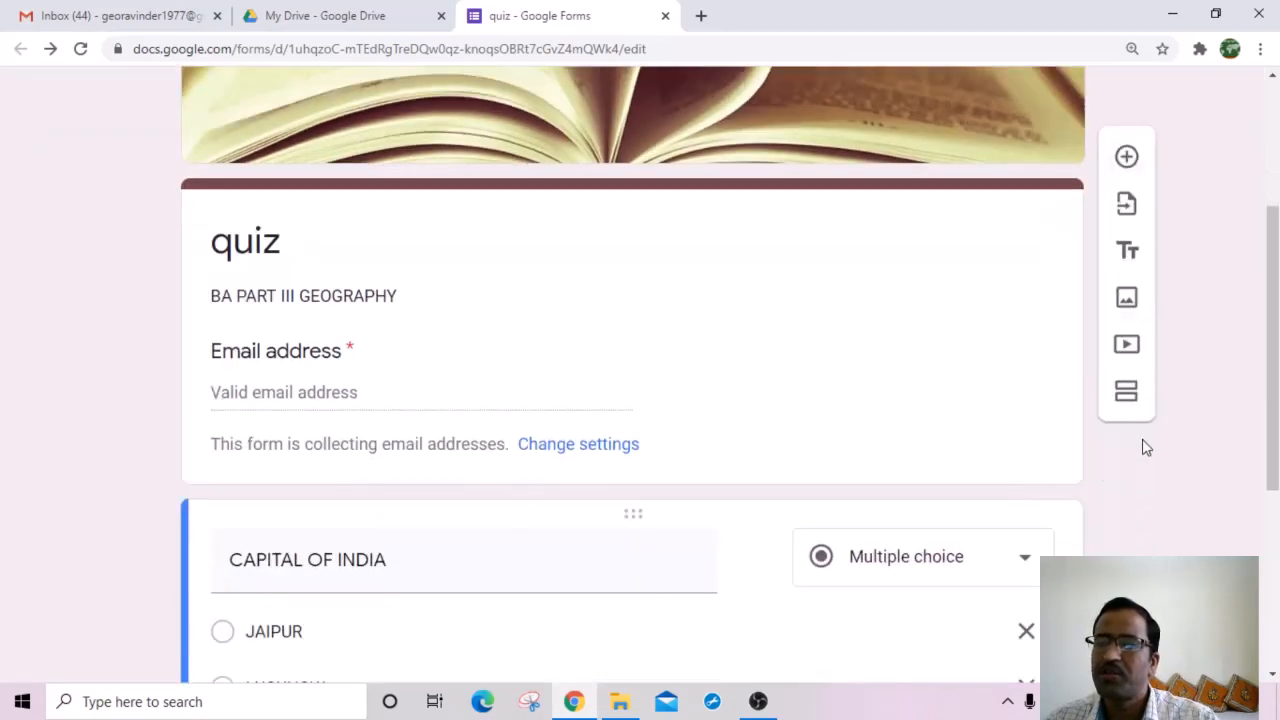
pyautogui.scroll(-2, 1189, 492)
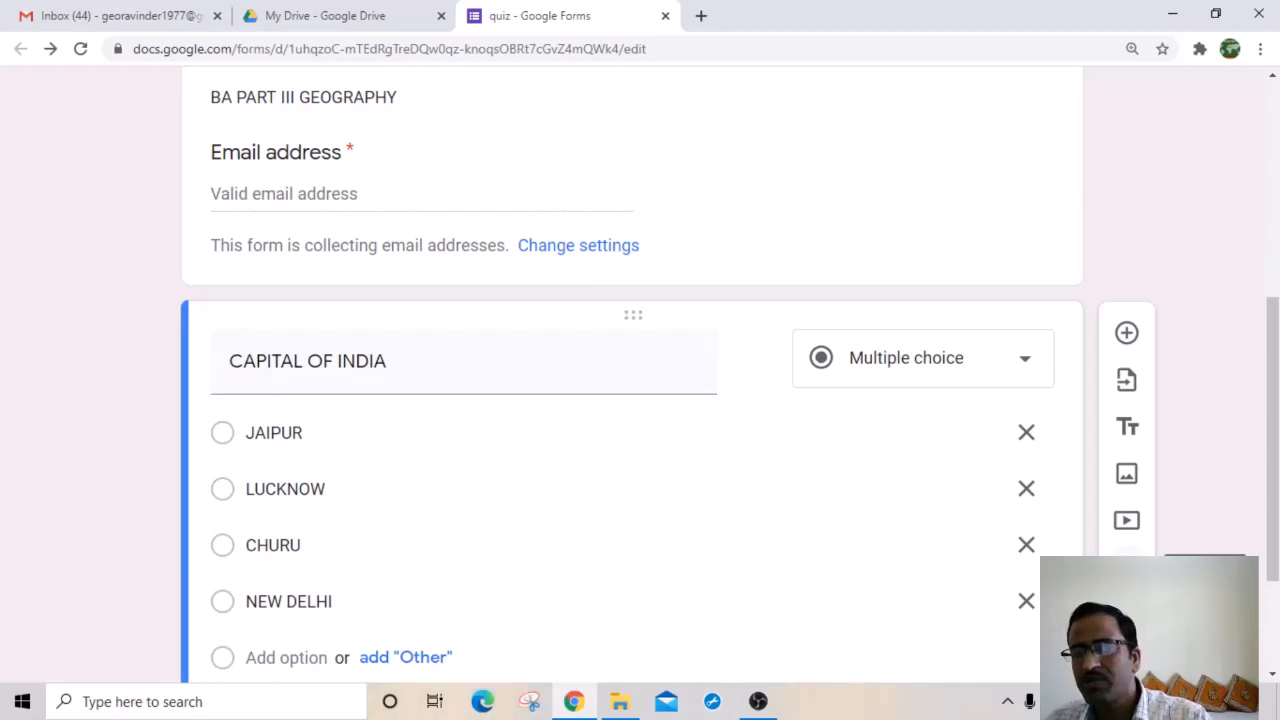
pyautogui.click(1127, 567)
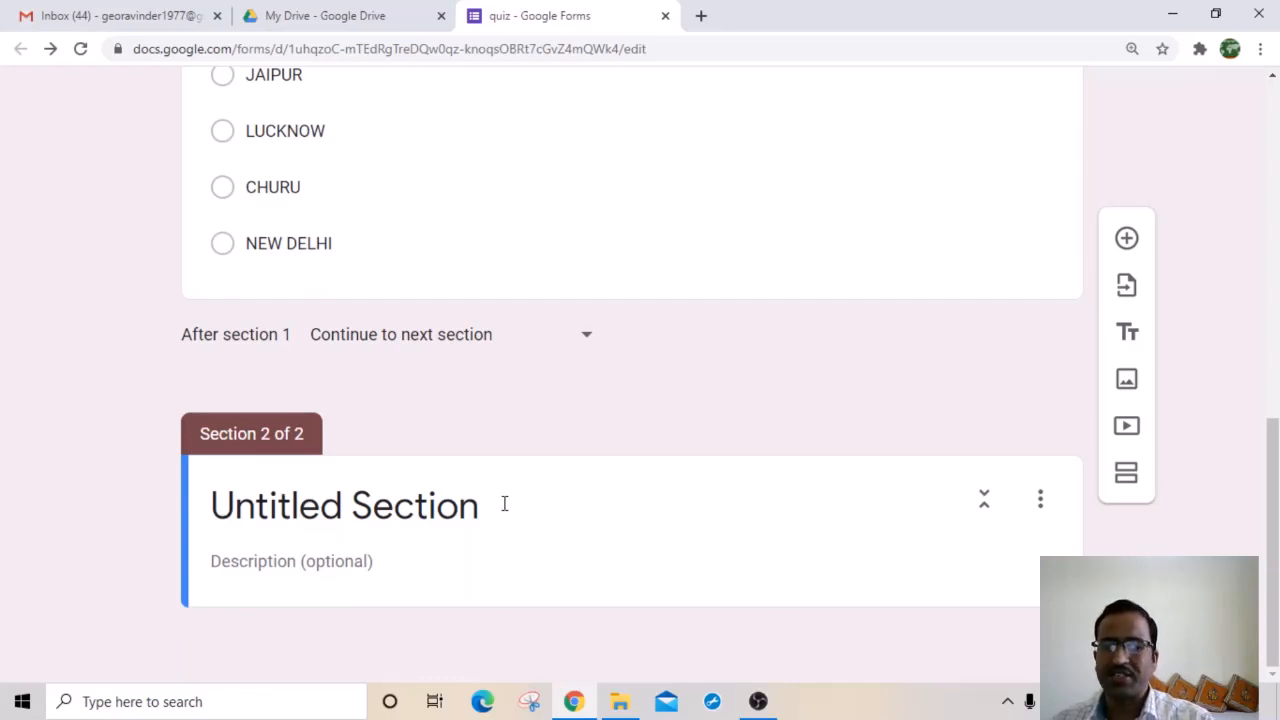
pyautogui.click(634, 505)
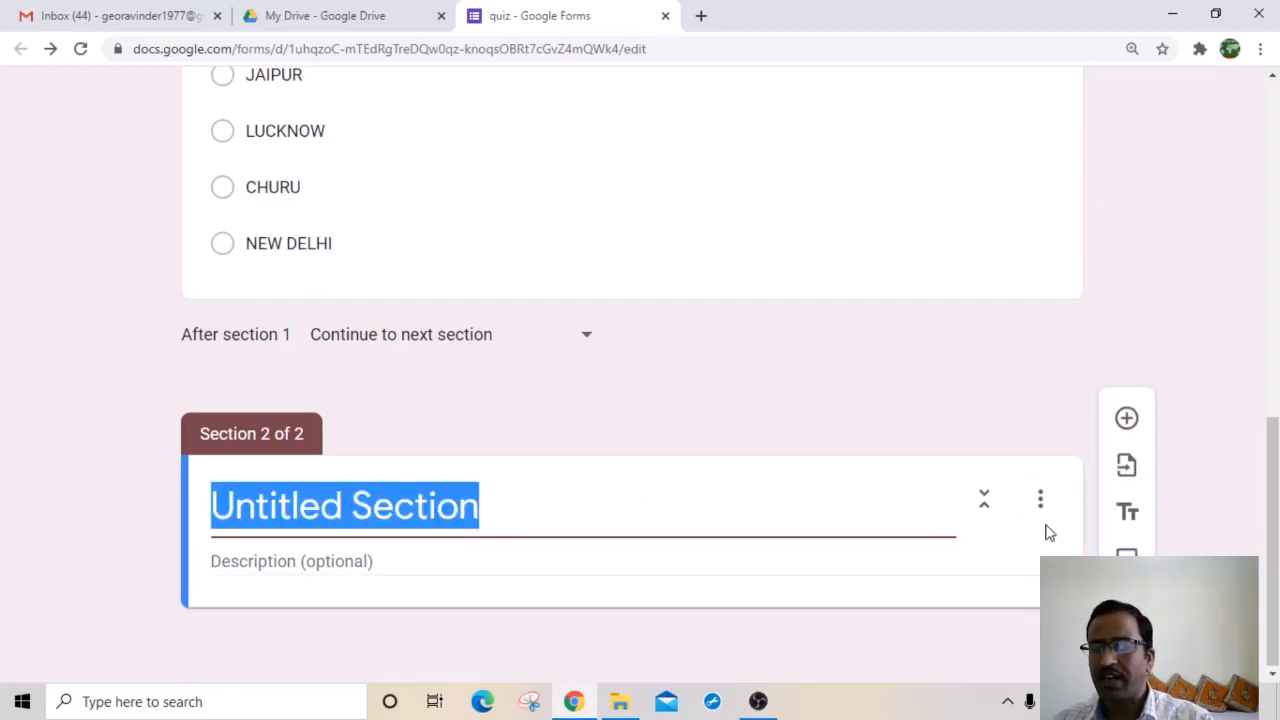
pyautogui.click(1040, 499)
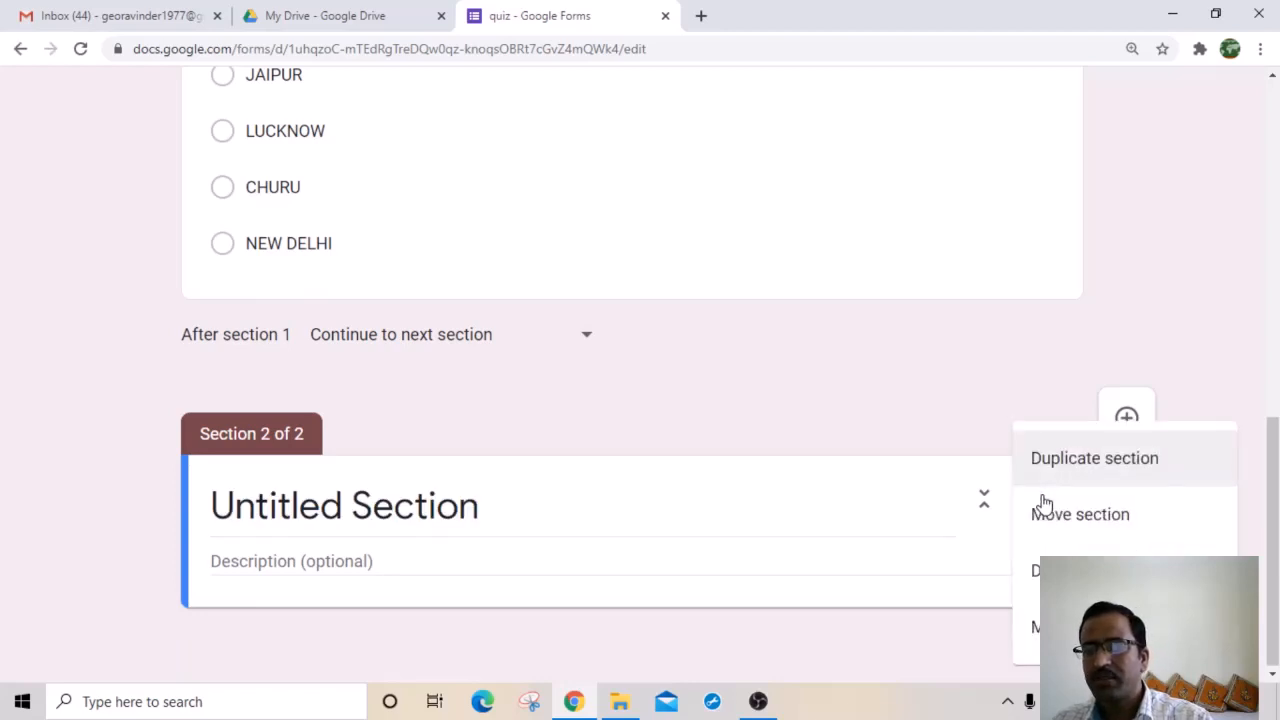
pyautogui.click(972, 534)
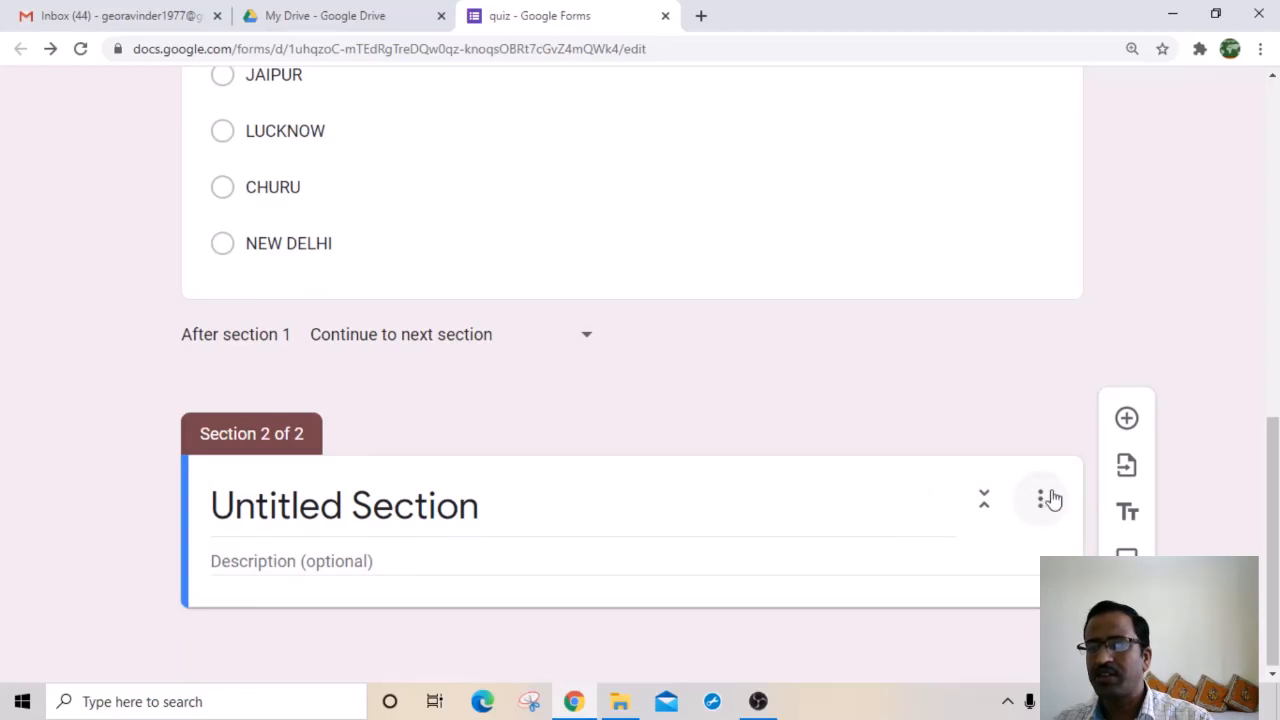
pyautogui.click(1040, 505)
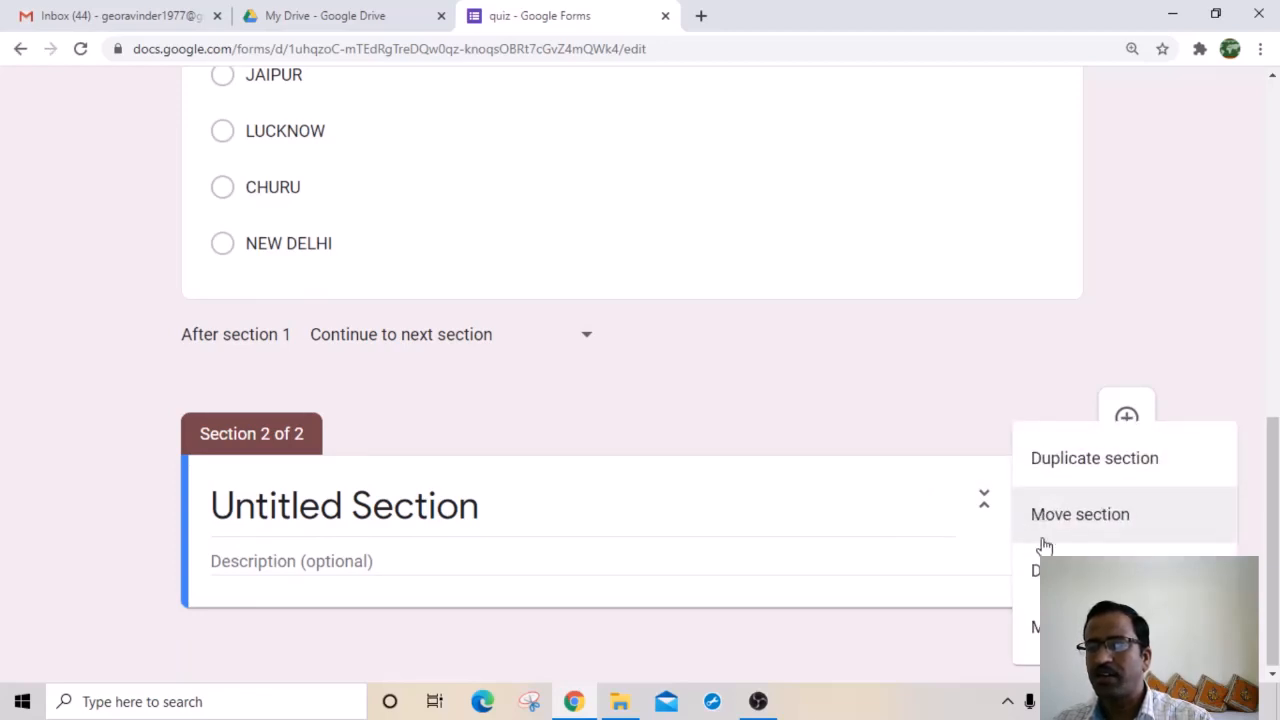
pyautogui.click(1040, 569)
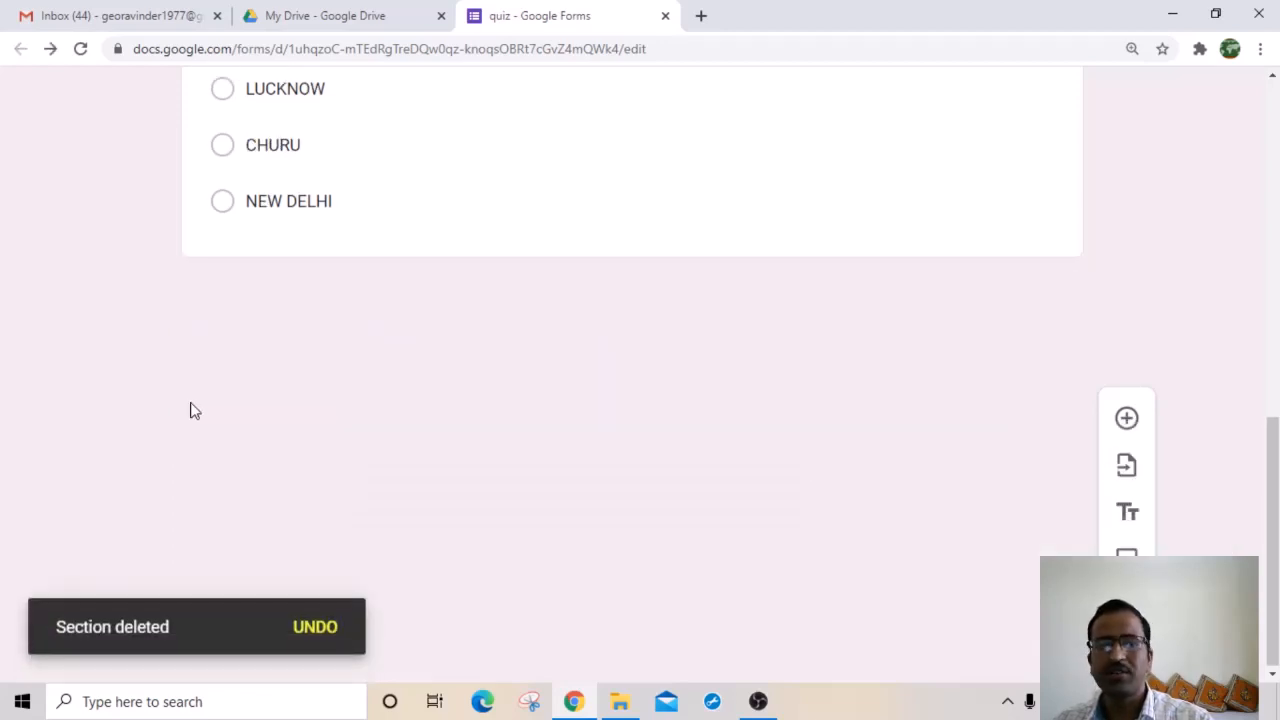
pyautogui.scroll(8, 1020, 463)
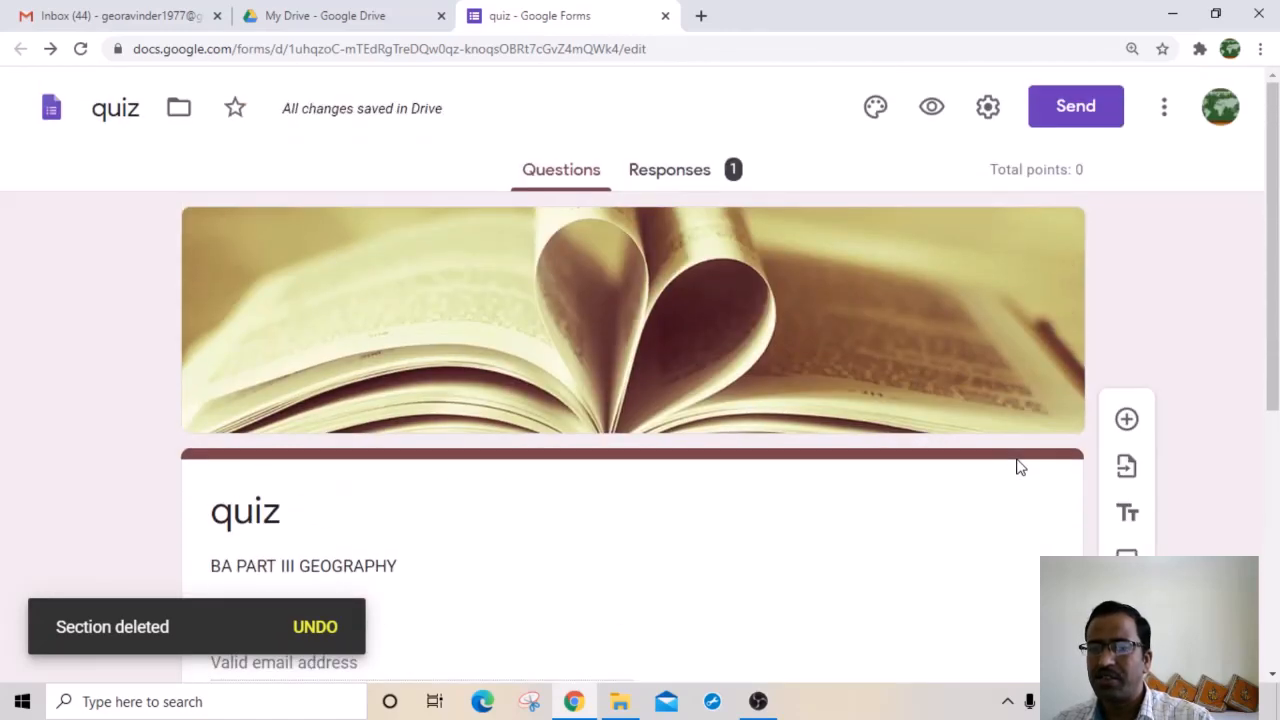
pyautogui.scroll(-1, 760, 463)
pyautogui.scroll(-2, 589, 486)
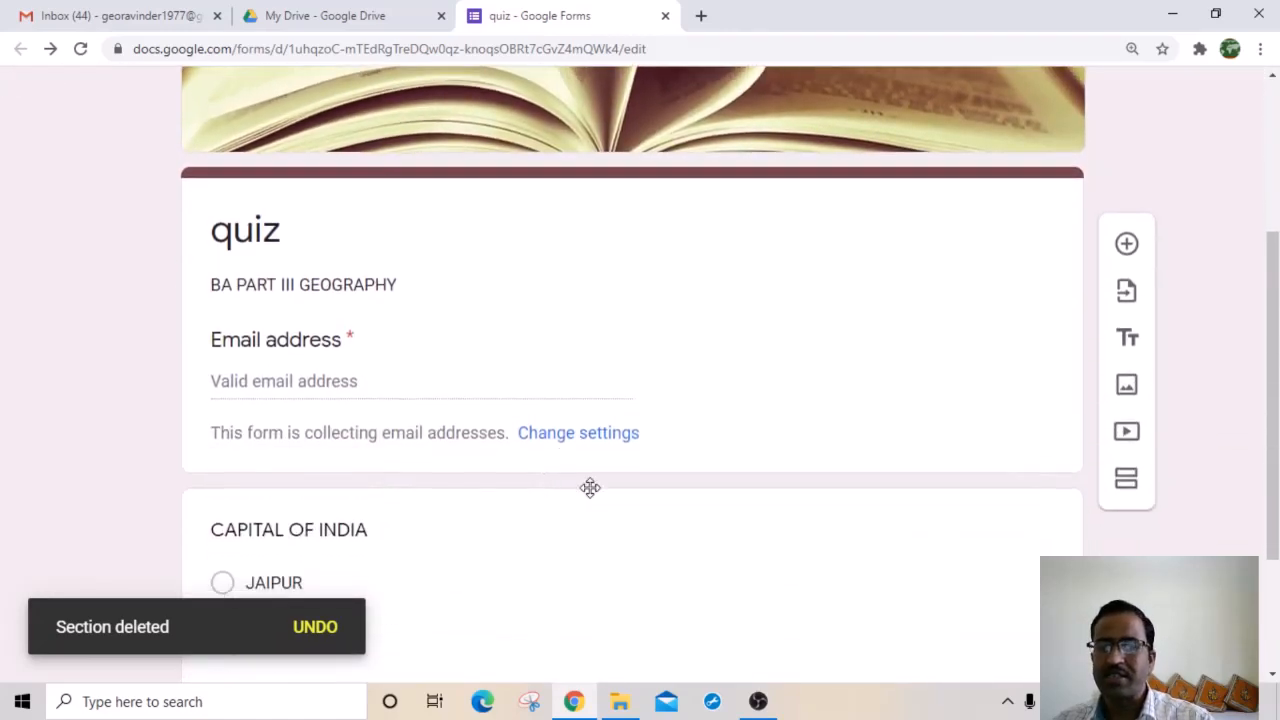
pyautogui.scroll(-2, 907, 410)
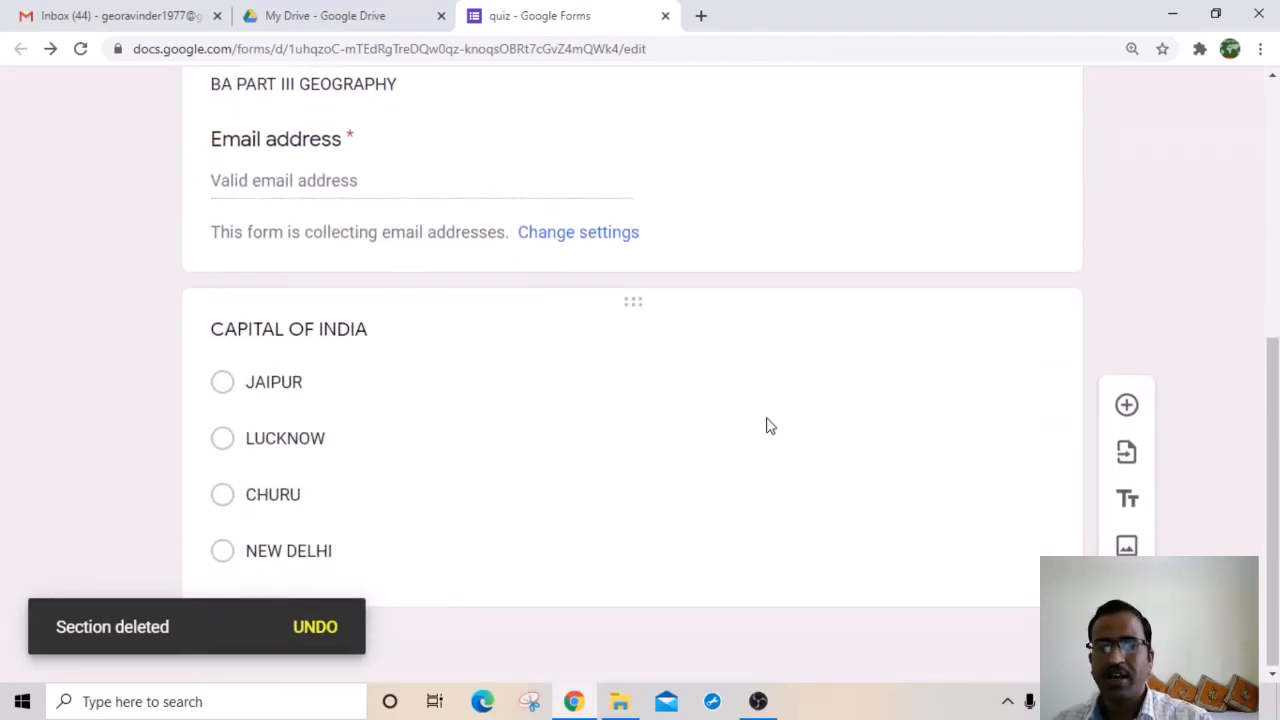
# Step: Insert a blank multiple-choice question with Option 1 and drag it above CAPITAL OF INDIA
pyautogui.click(833, 437)
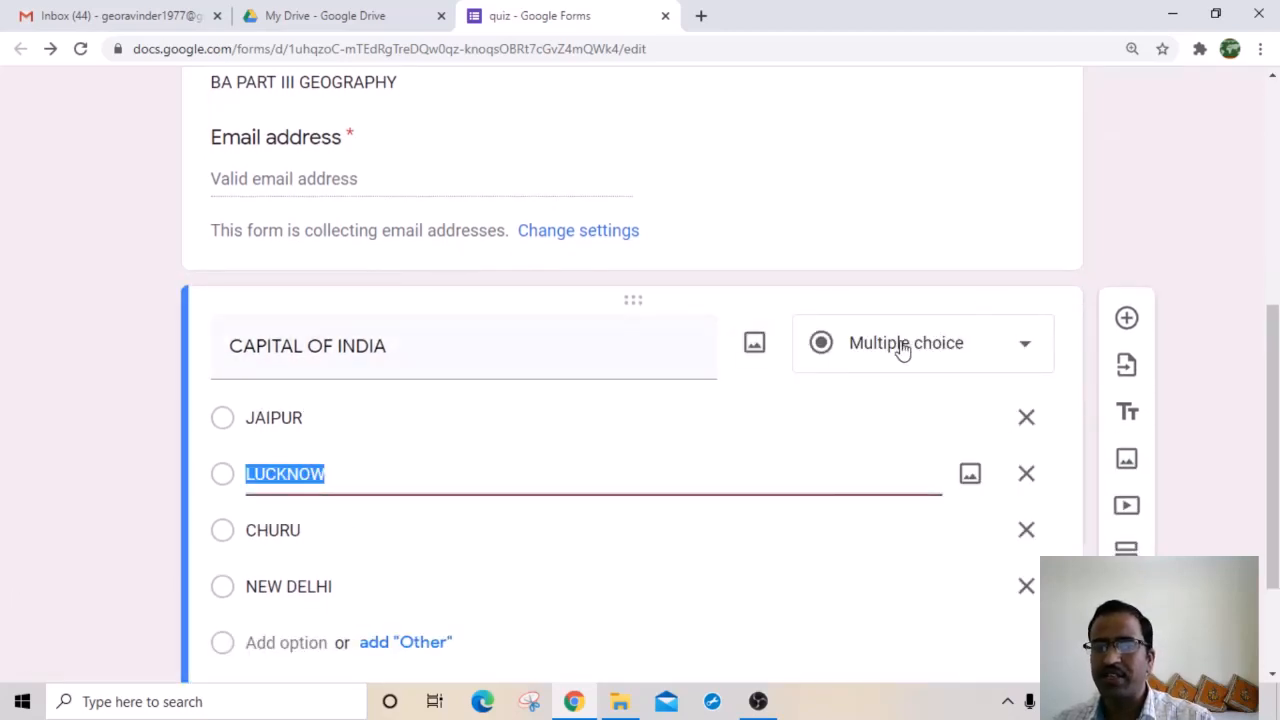
pyautogui.click(1028, 350)
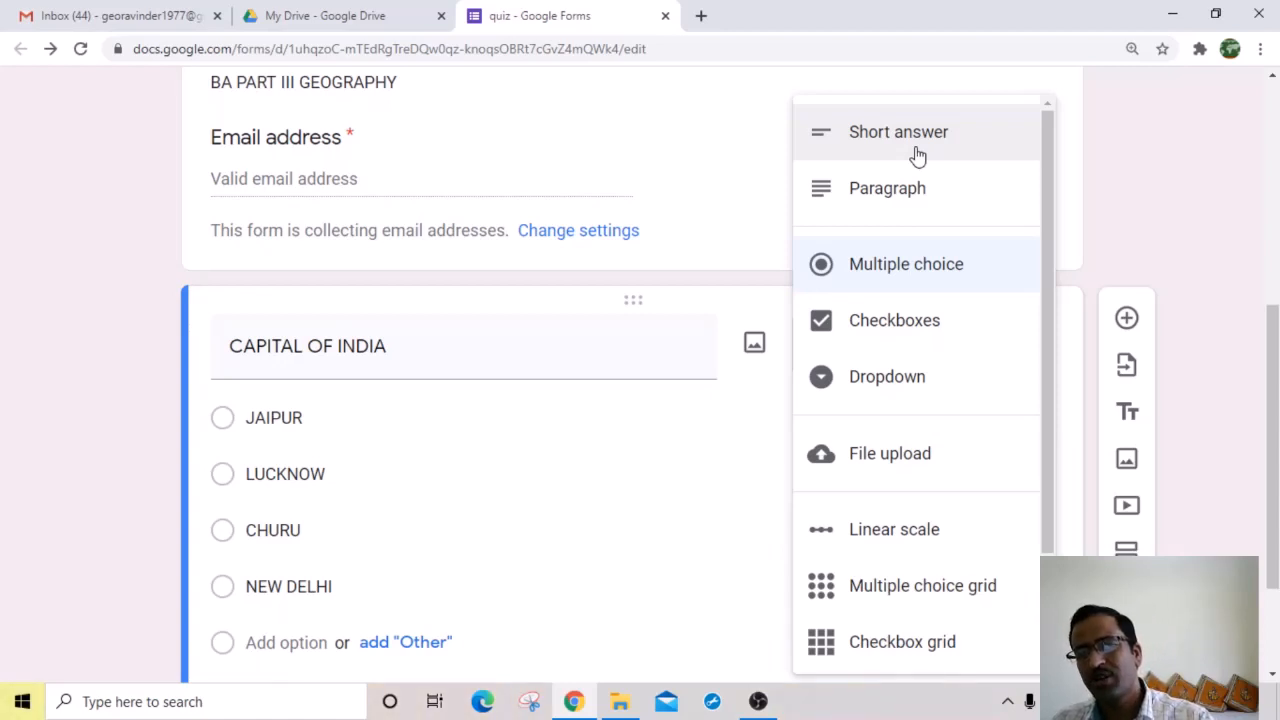
pyautogui.click(1186, 211)
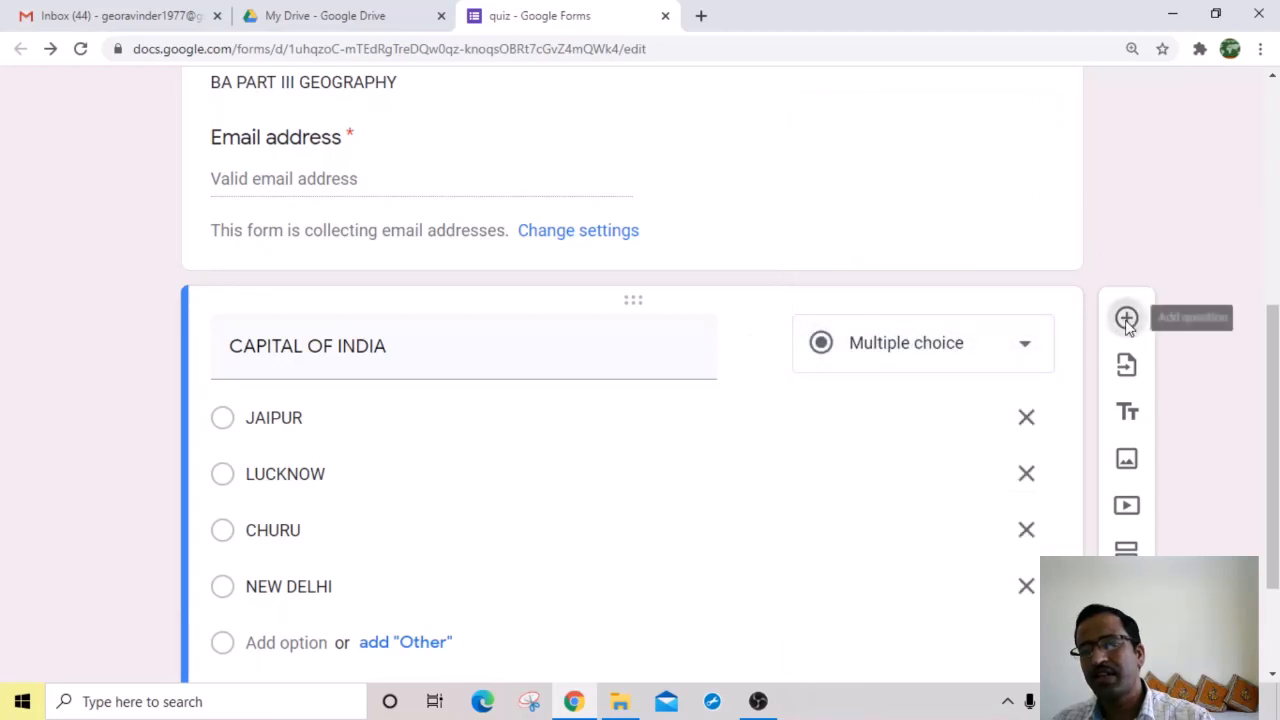
pyautogui.click(1127, 319)
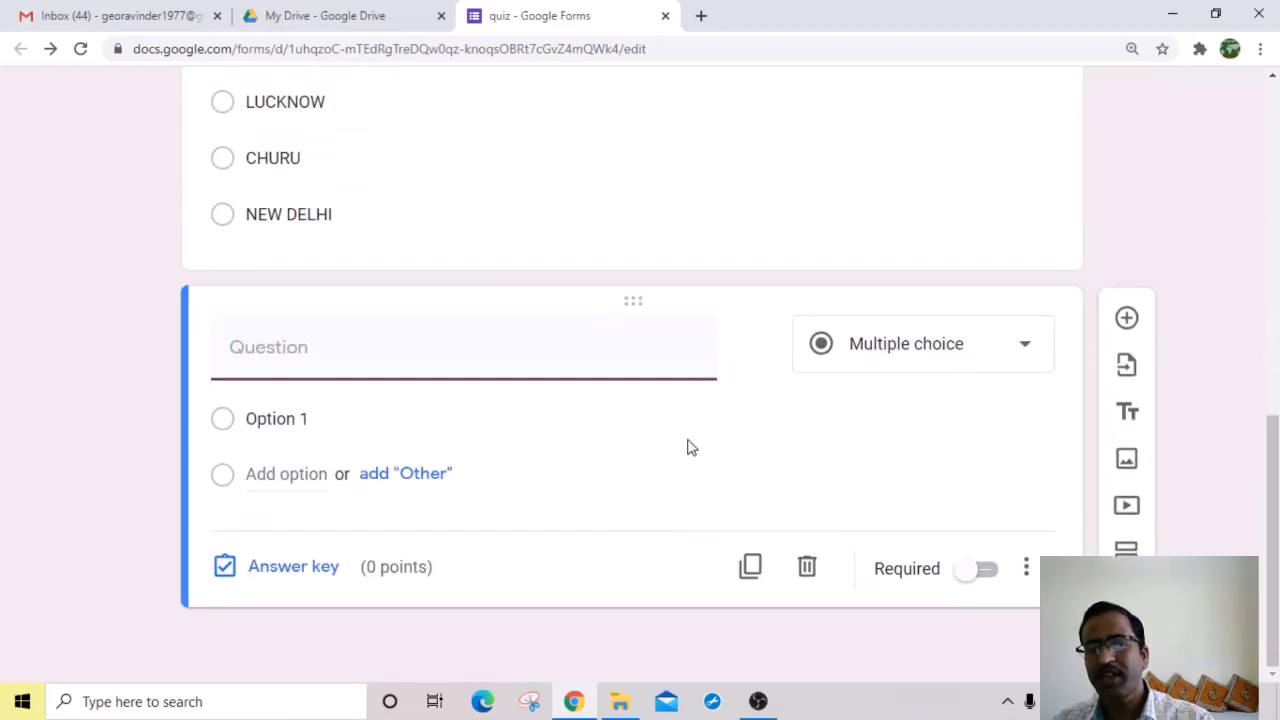
pyautogui.moveTo(629, 300); pyautogui.dragTo(623, 177)
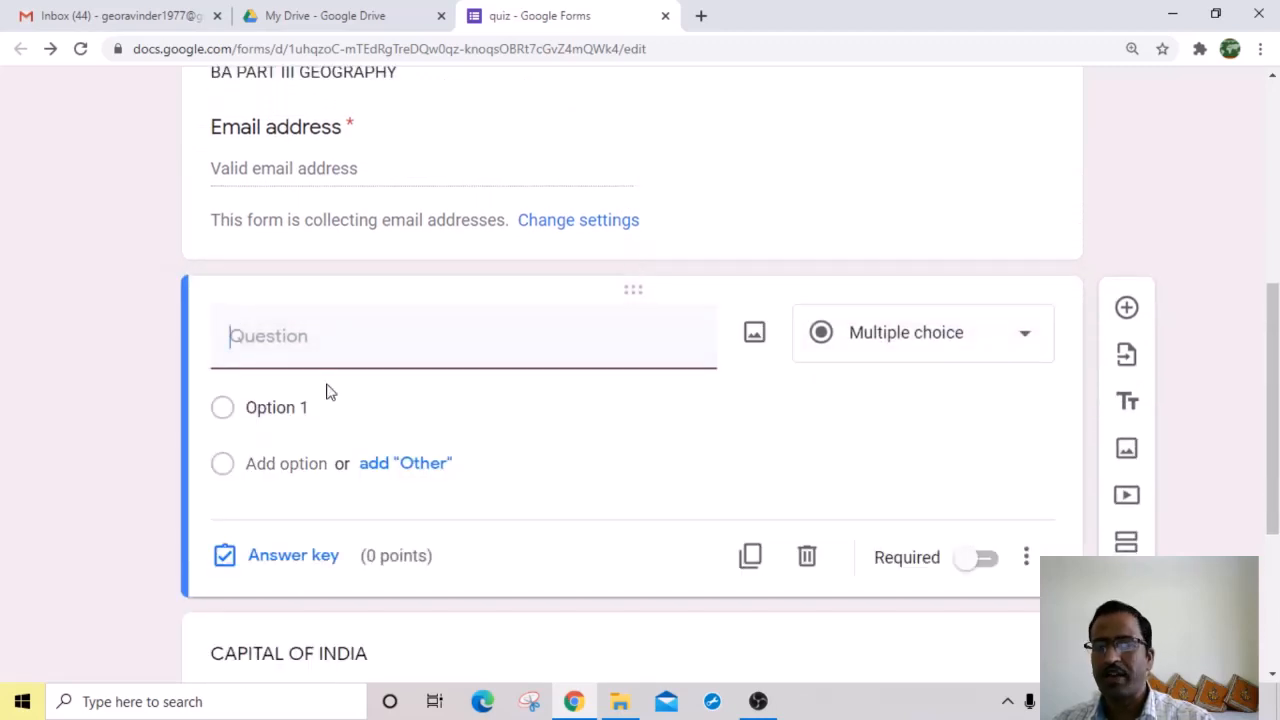
pyautogui.scroll(-3, 325, 430)
pyautogui.scroll(3, 530, 444)
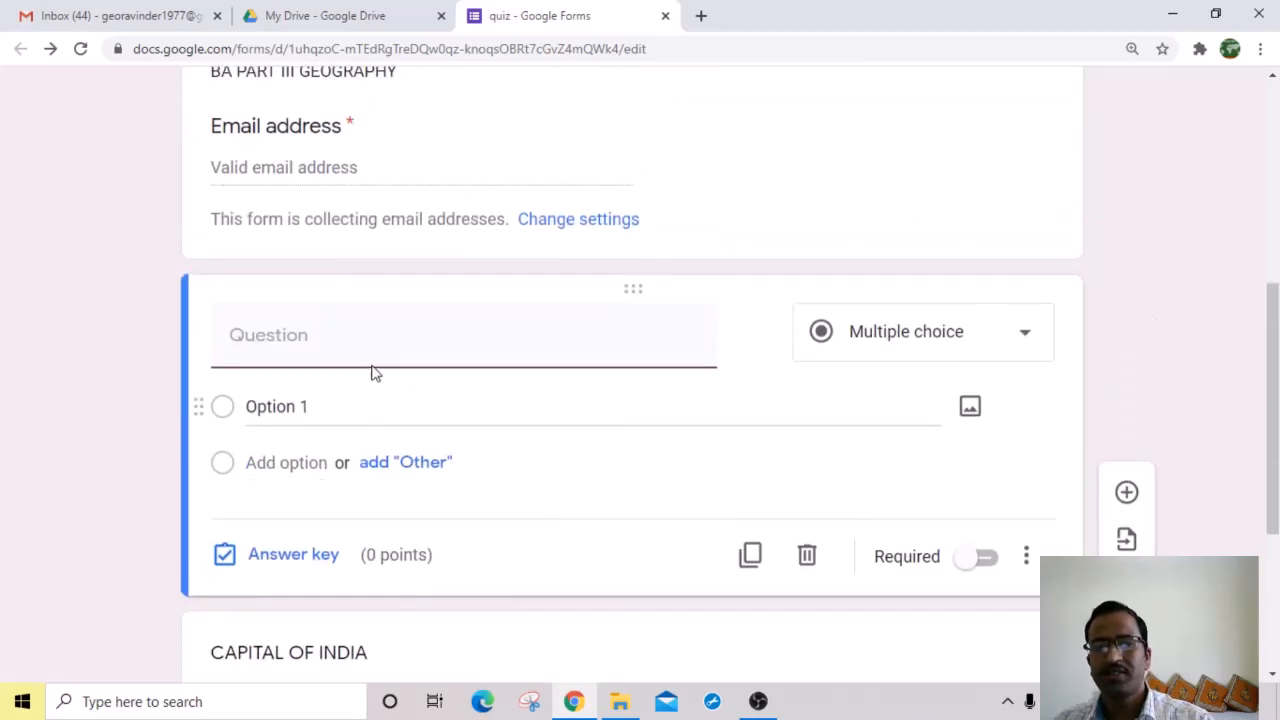
pyautogui.moveTo(634, 306)
pyautogui.mouseDown()
pyautogui.moveTo(636, 455)
pyautogui.moveTo(642, 292)
pyautogui.mouseUp()
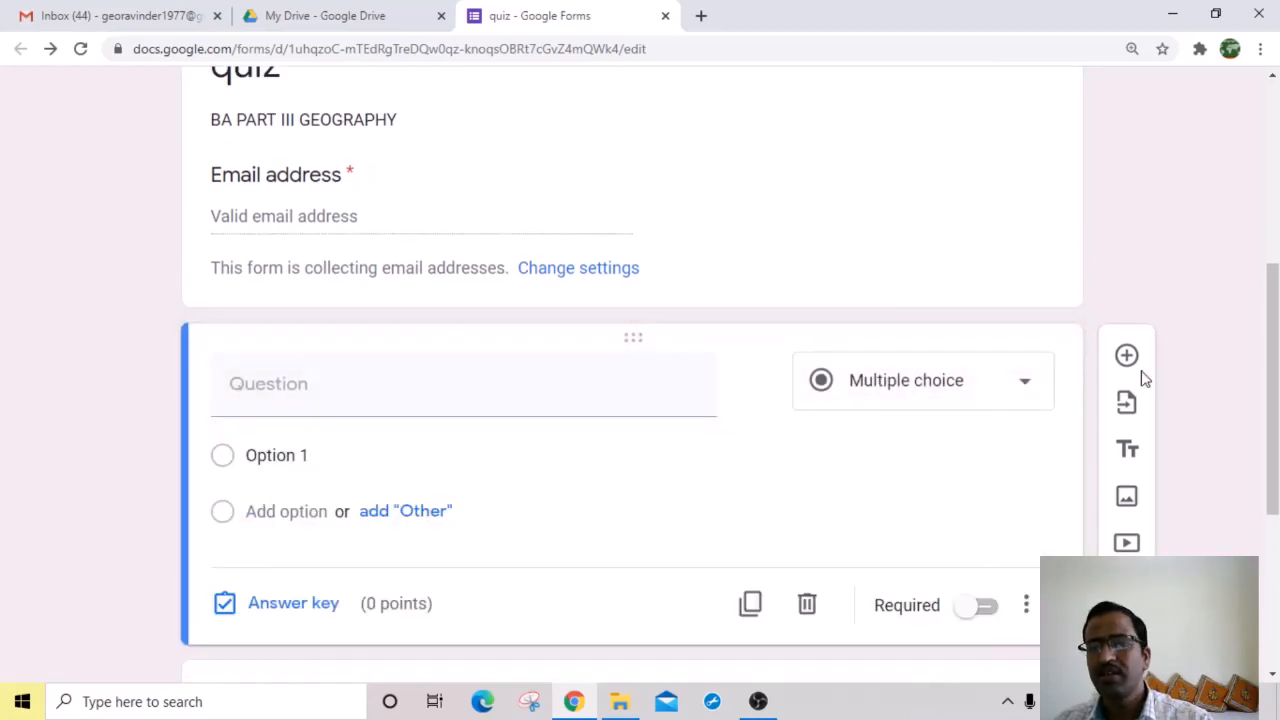
# Step: Switch the blank question to Short answer and title it 'YOUR NAME'
pyautogui.click(1024, 384)
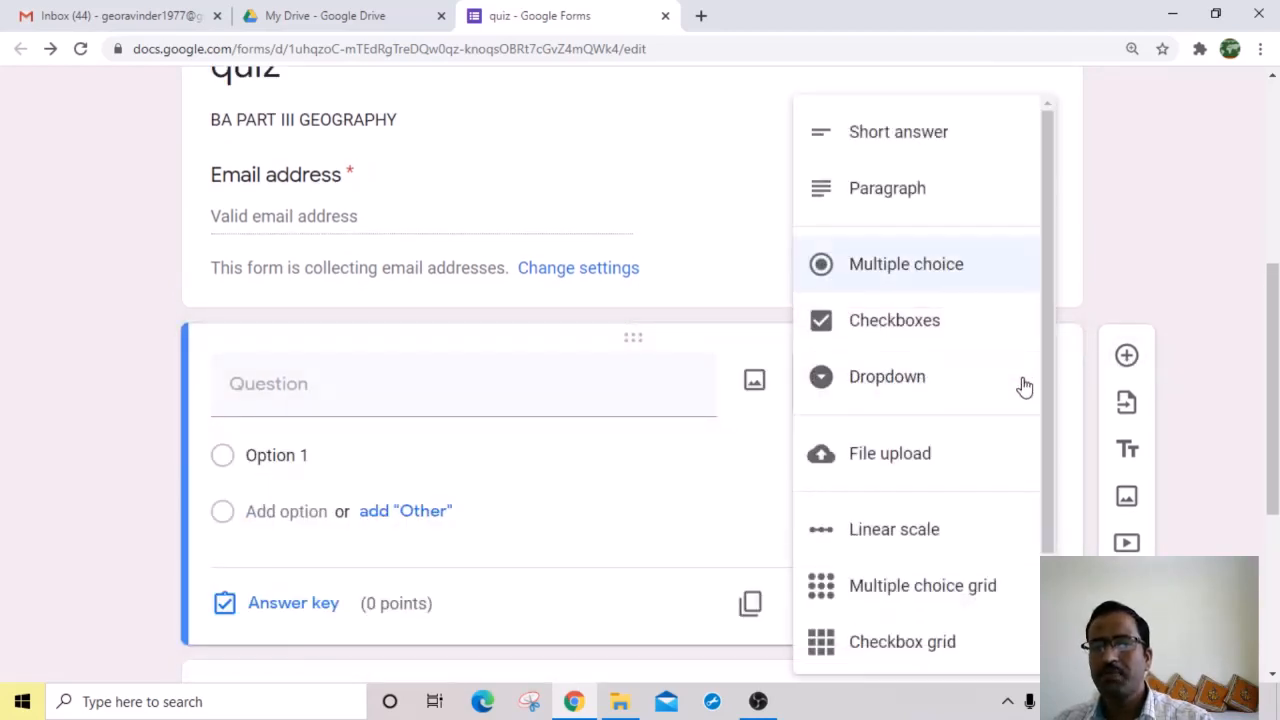
pyautogui.click(907, 145)
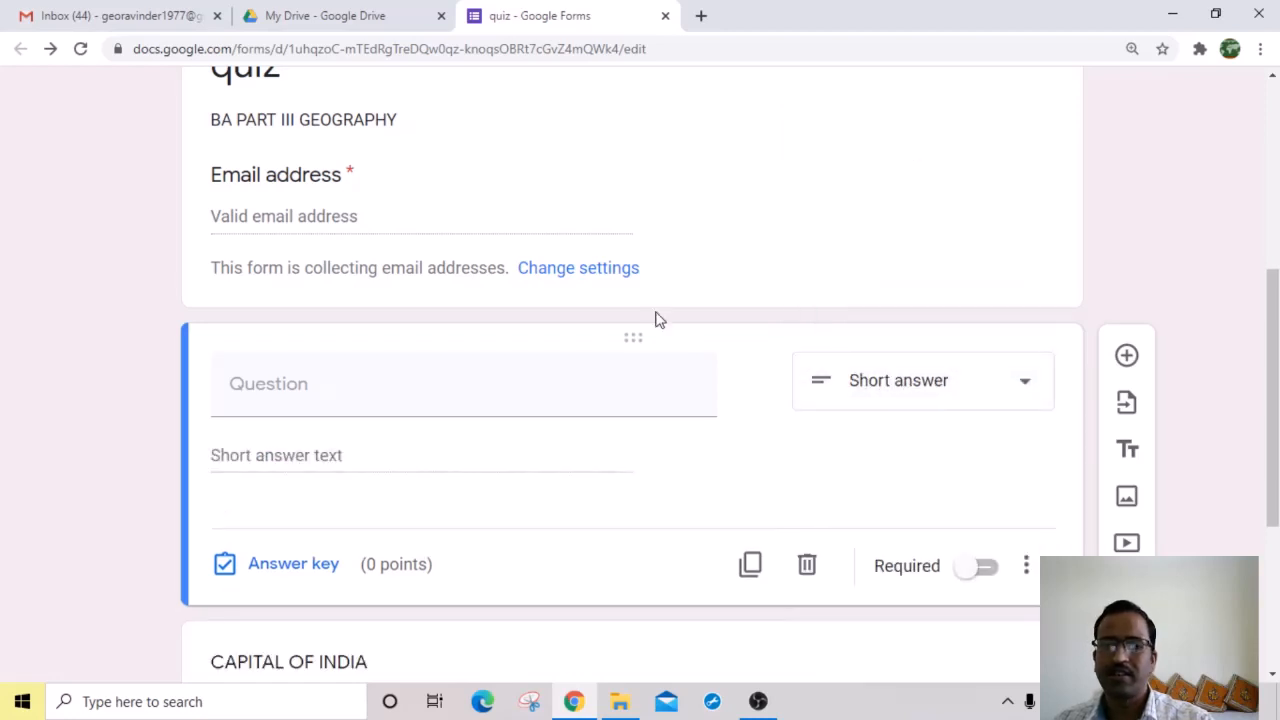
pyautogui.click(435, 400)
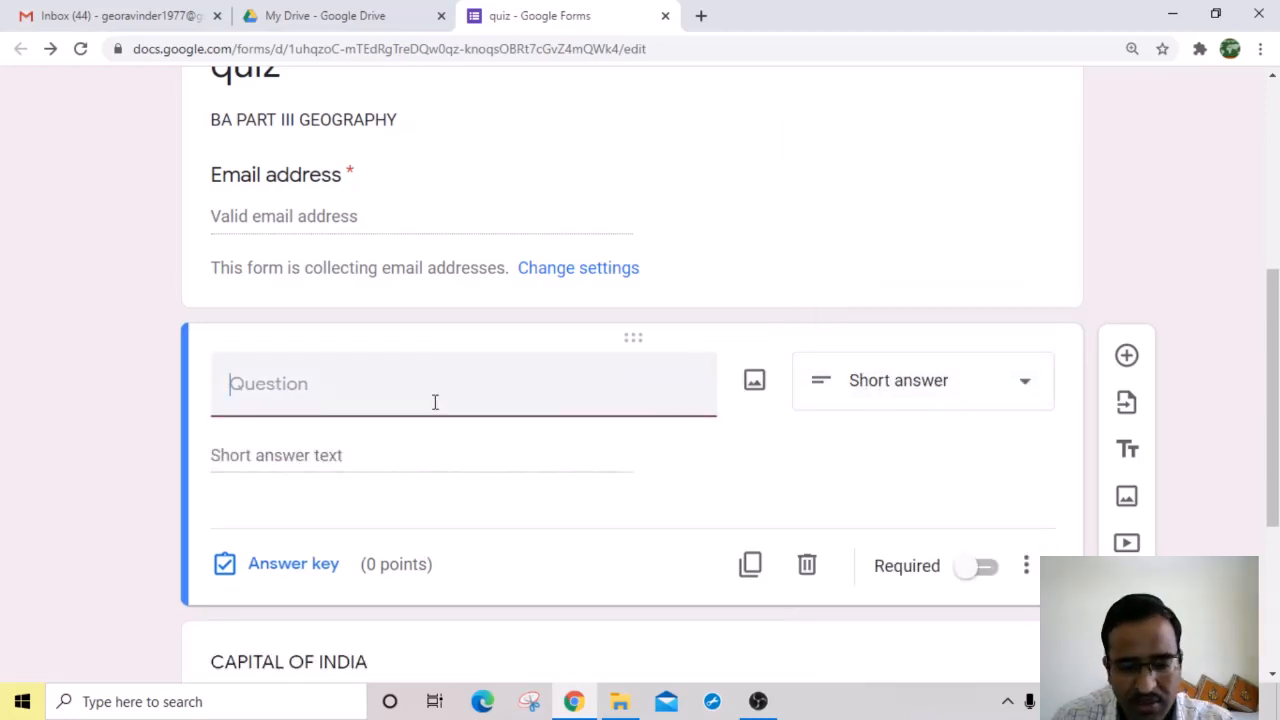
pyautogui.write('YR')
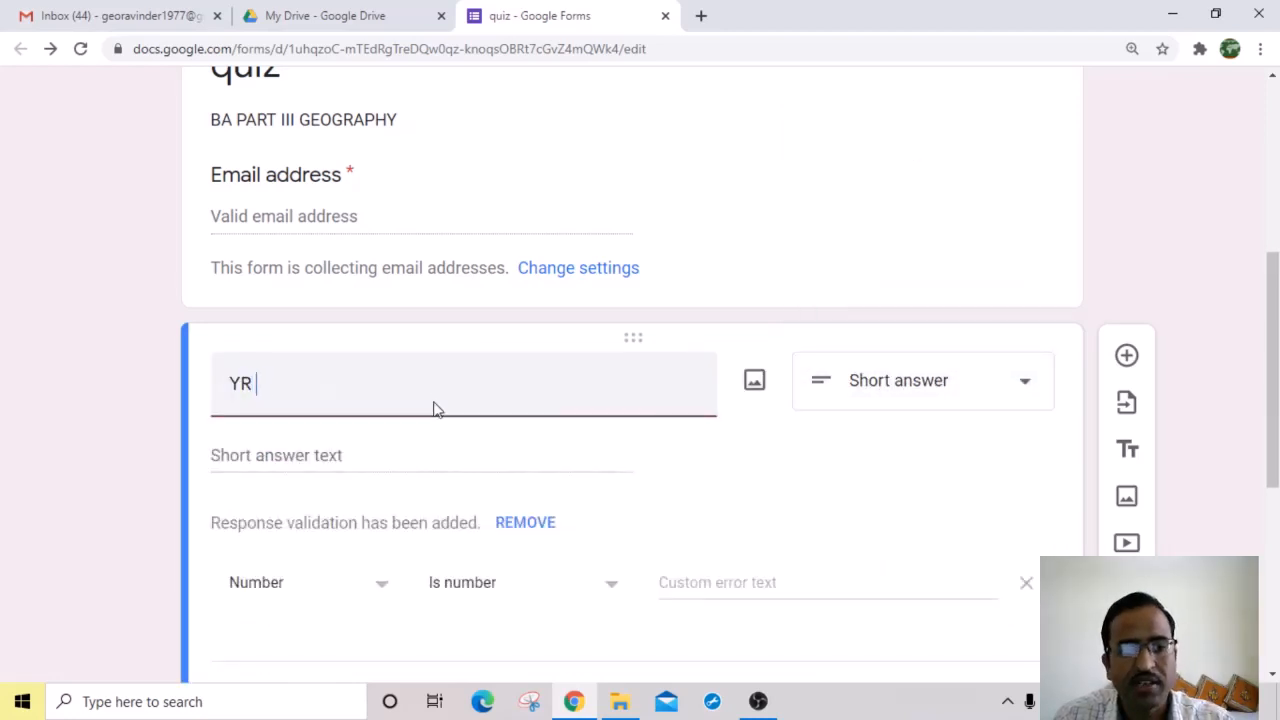
pyautogui.press('BackSpace')
pyautogui.press('BackSpace')
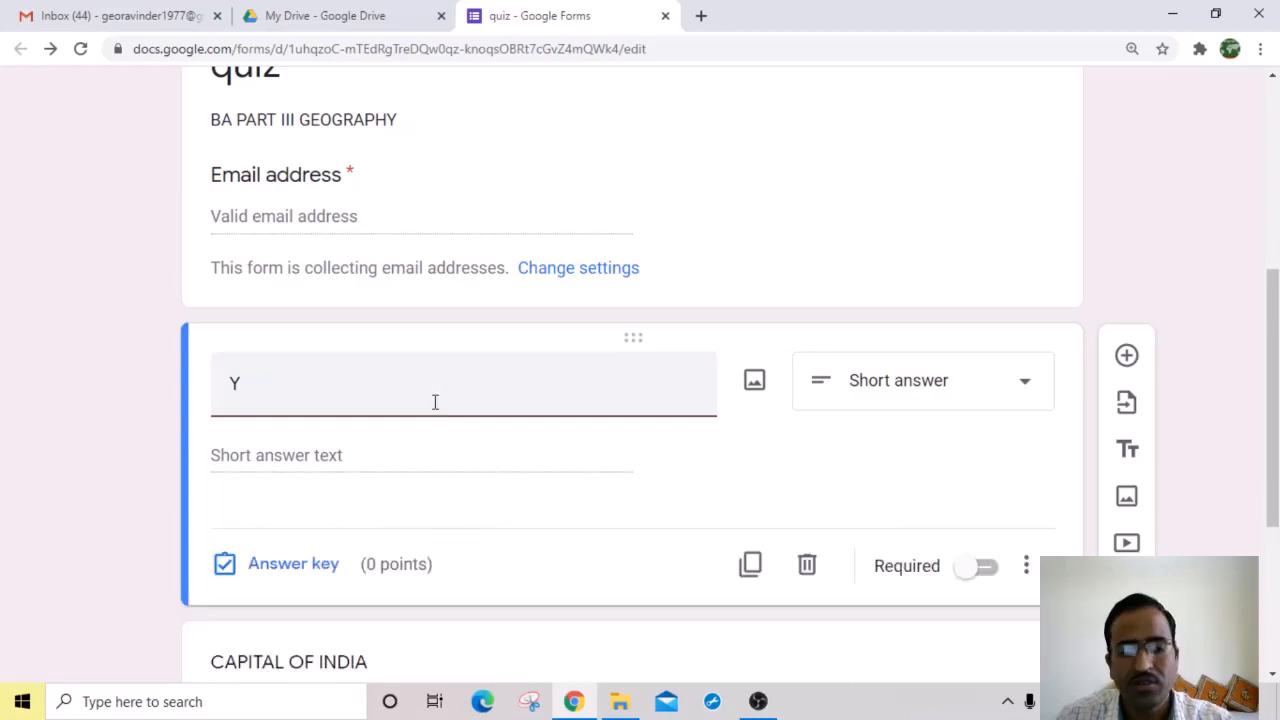
pyautogui.write('UR')
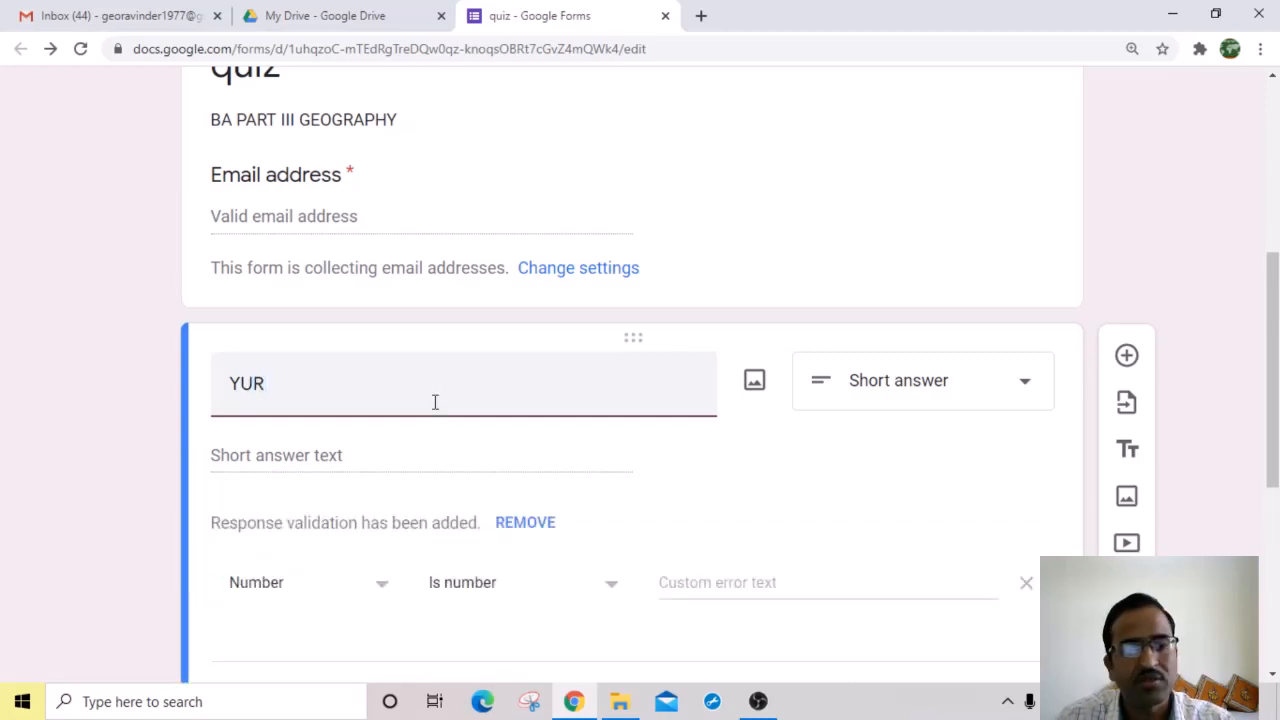
pyautogui.press('BackSpace')
pyautogui.press('BackSpace')
pyautogui.write('O')
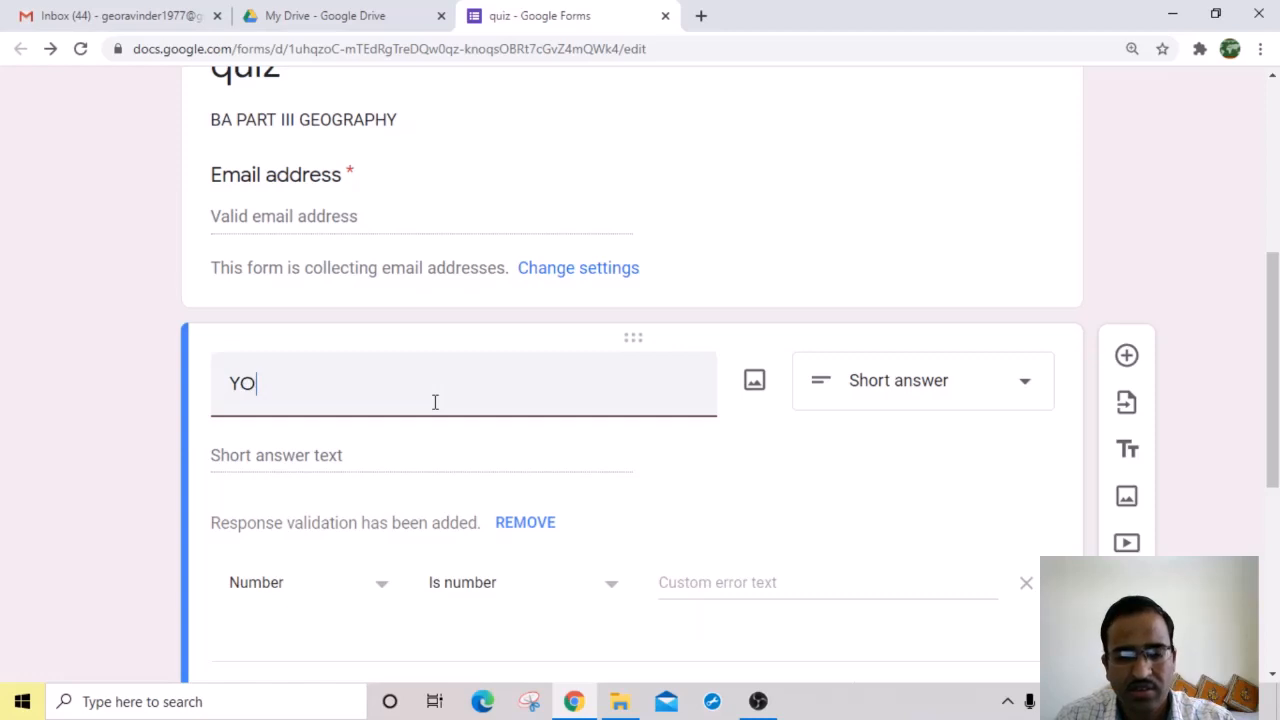
pyautogui.write('URAME')
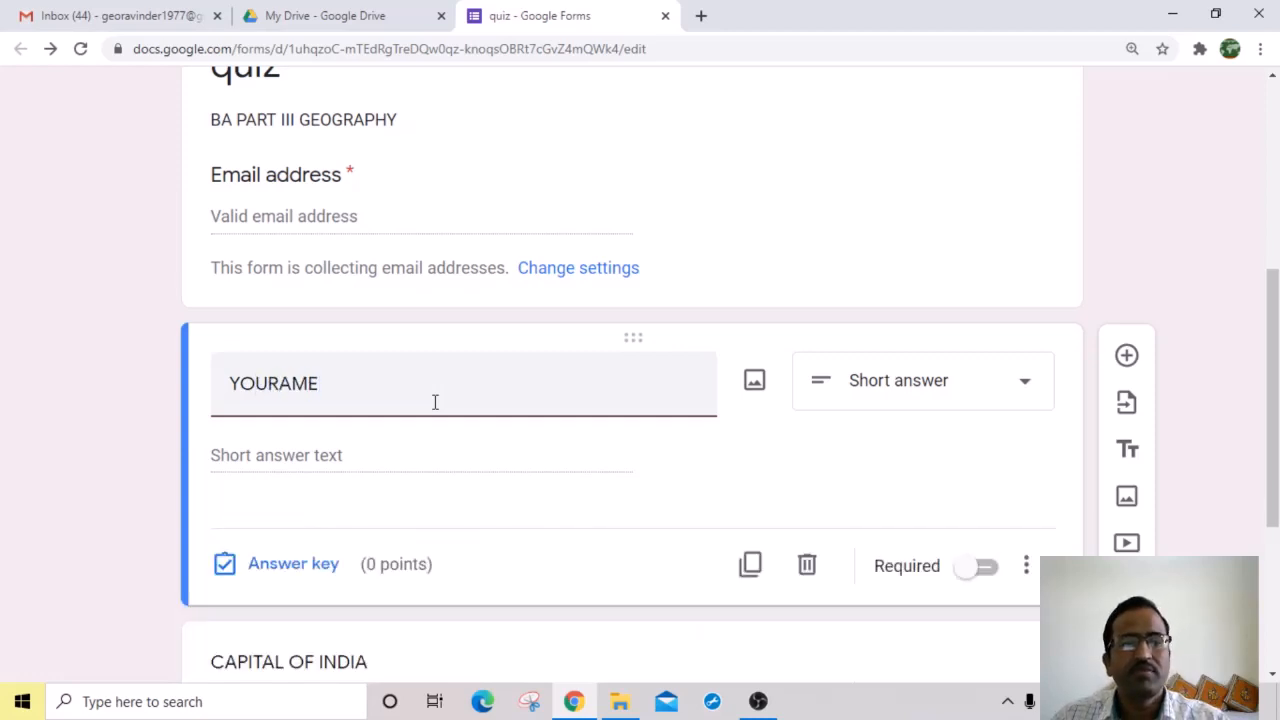
pyautogui.click(281, 384)
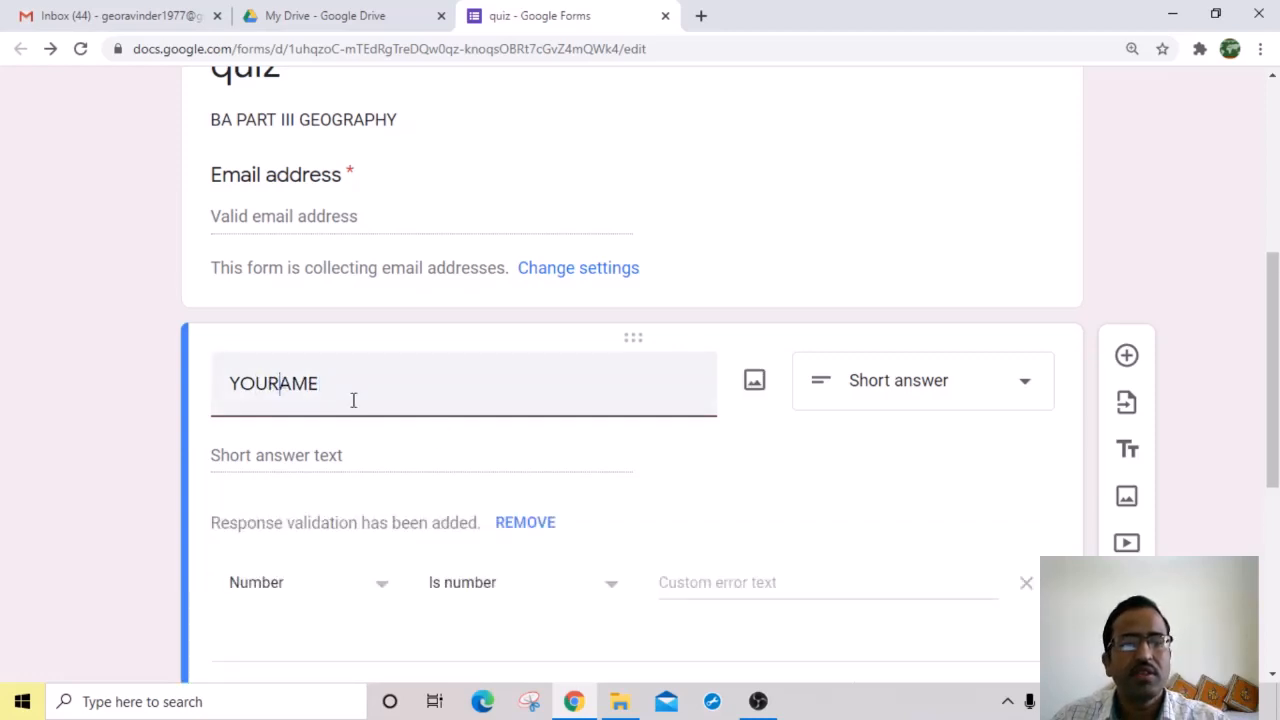
pyautogui.write('N')
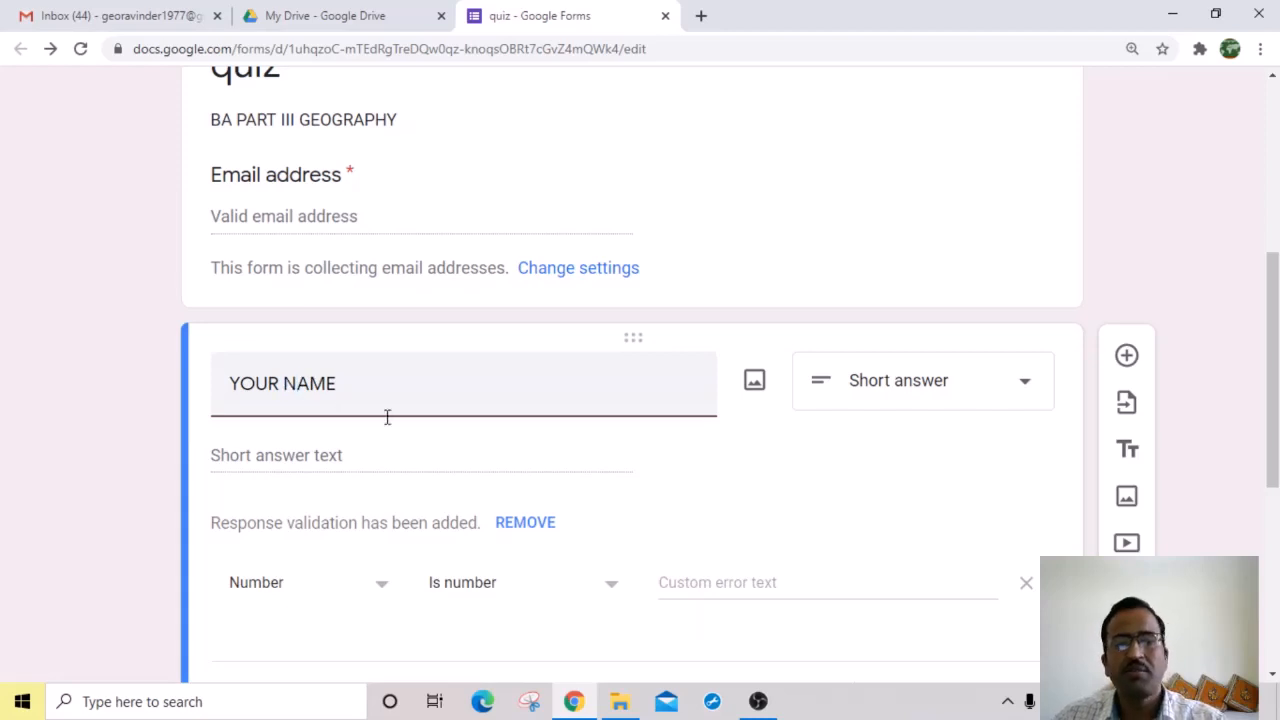
pyautogui.click(338, 458)
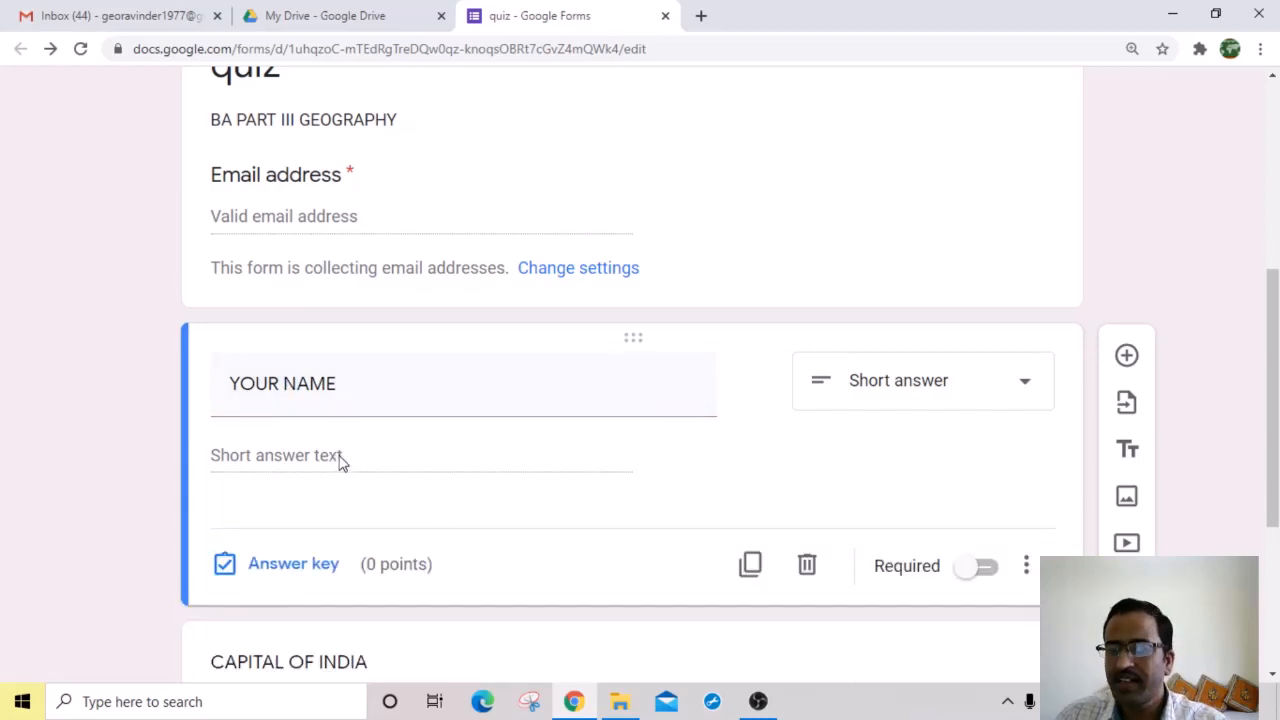
# Step: Add a blank multiple-choice question with Option 1 right after YOUR NAME
pyautogui.scroll(-1, 830, 450)
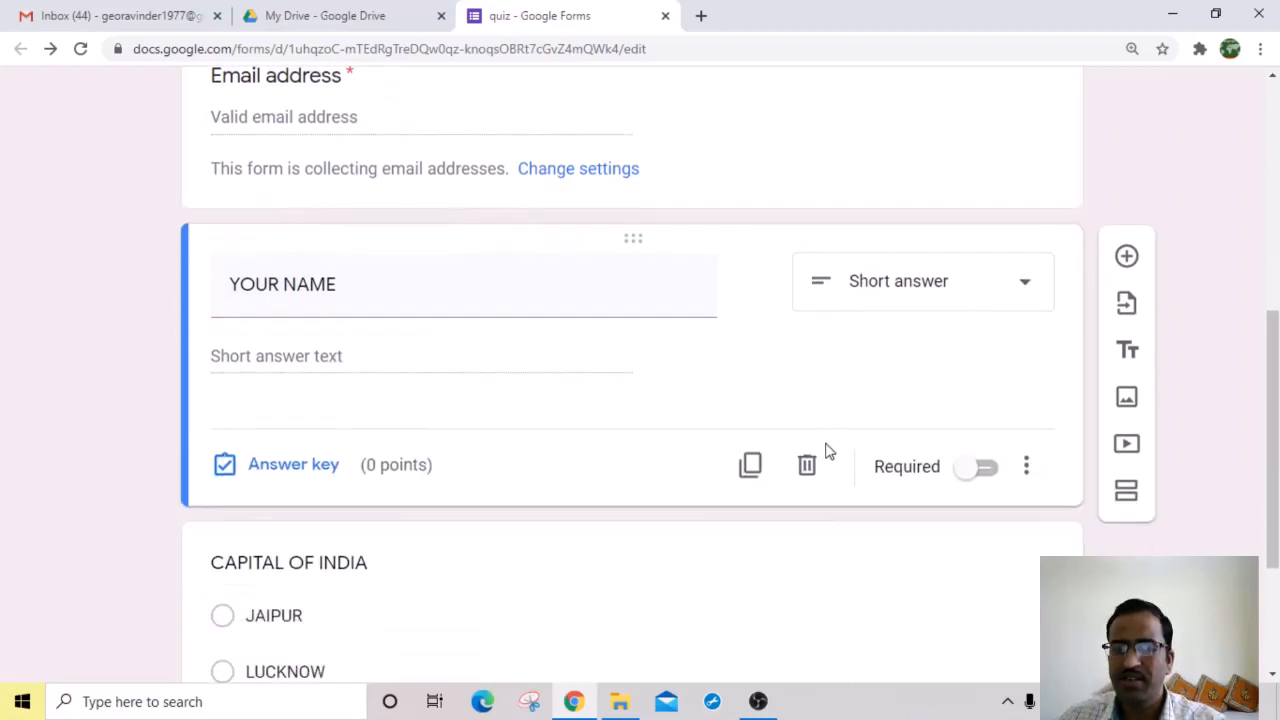
pyautogui.scroll(-2, 826, 450)
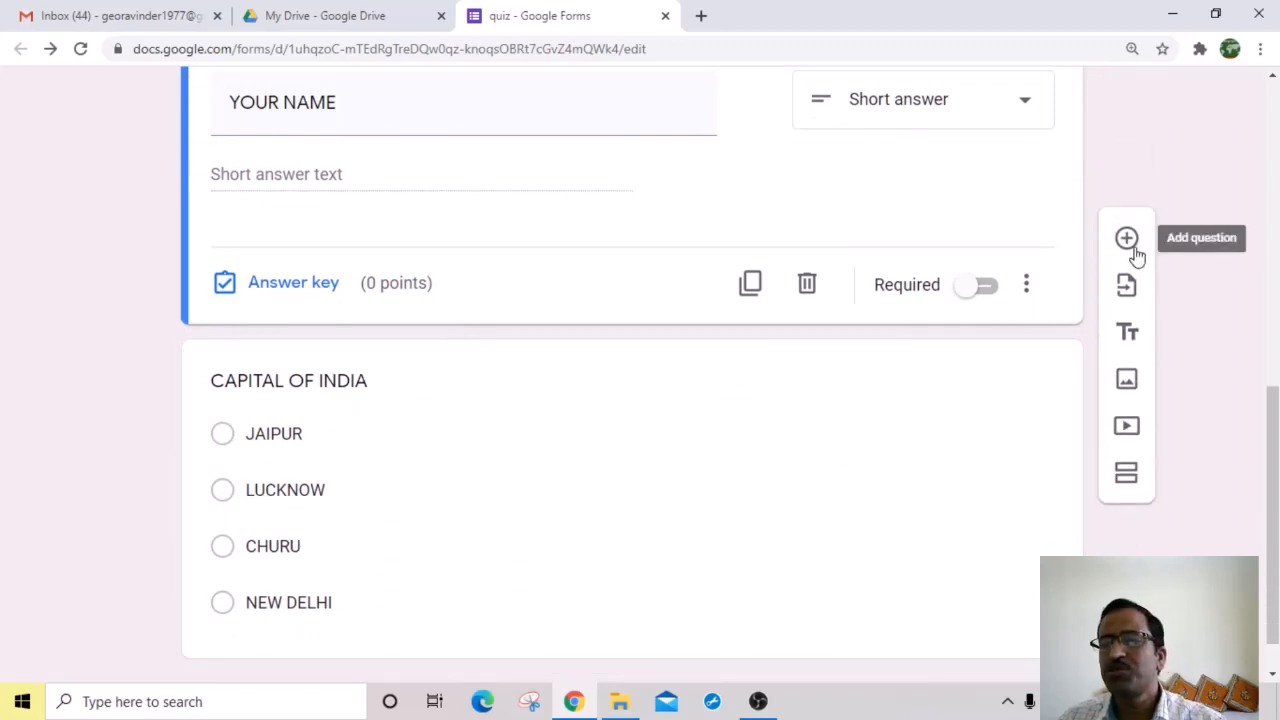
pyautogui.scroll(1, 348, 463)
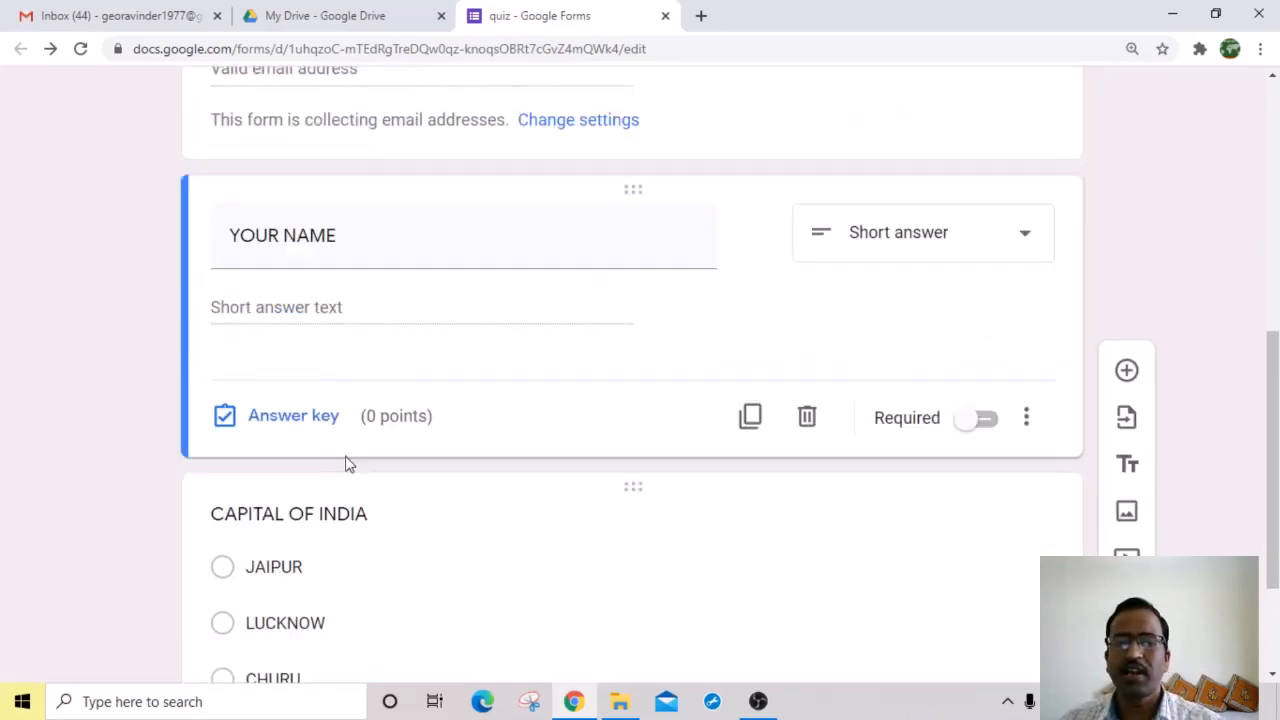
pyautogui.scroll(5, 348, 463)
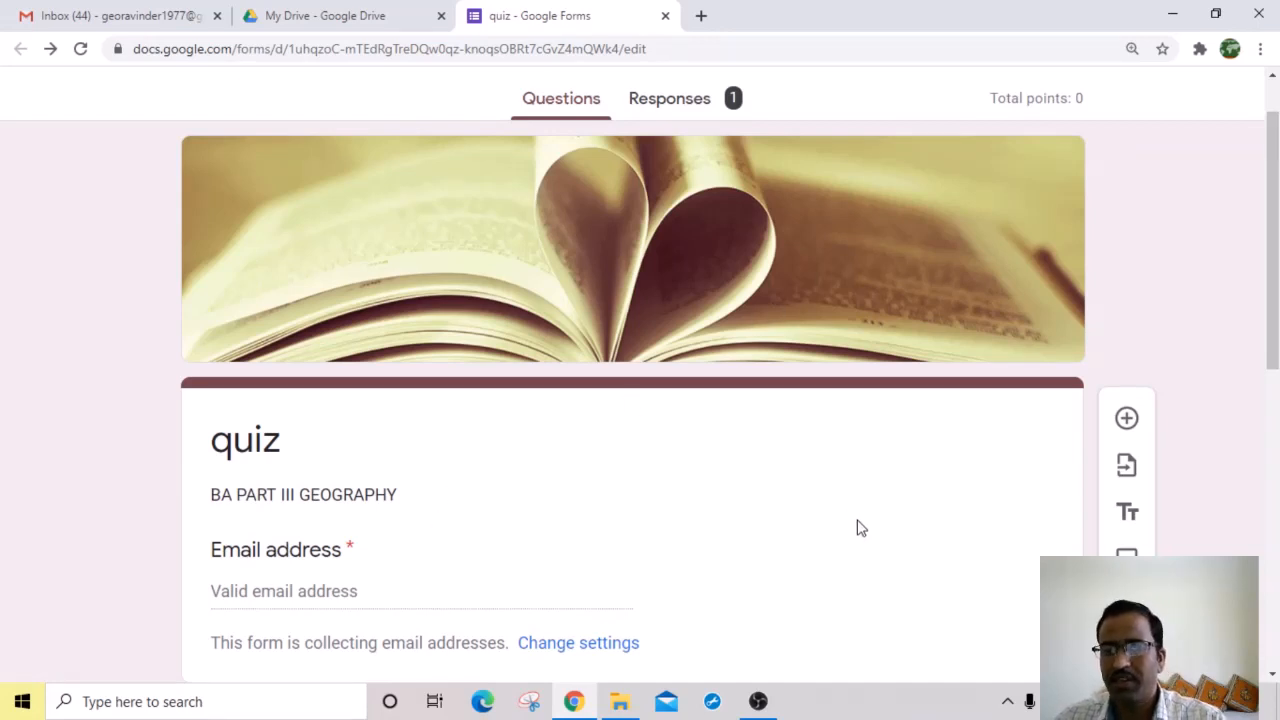
pyautogui.scroll(-3, 857, 529)
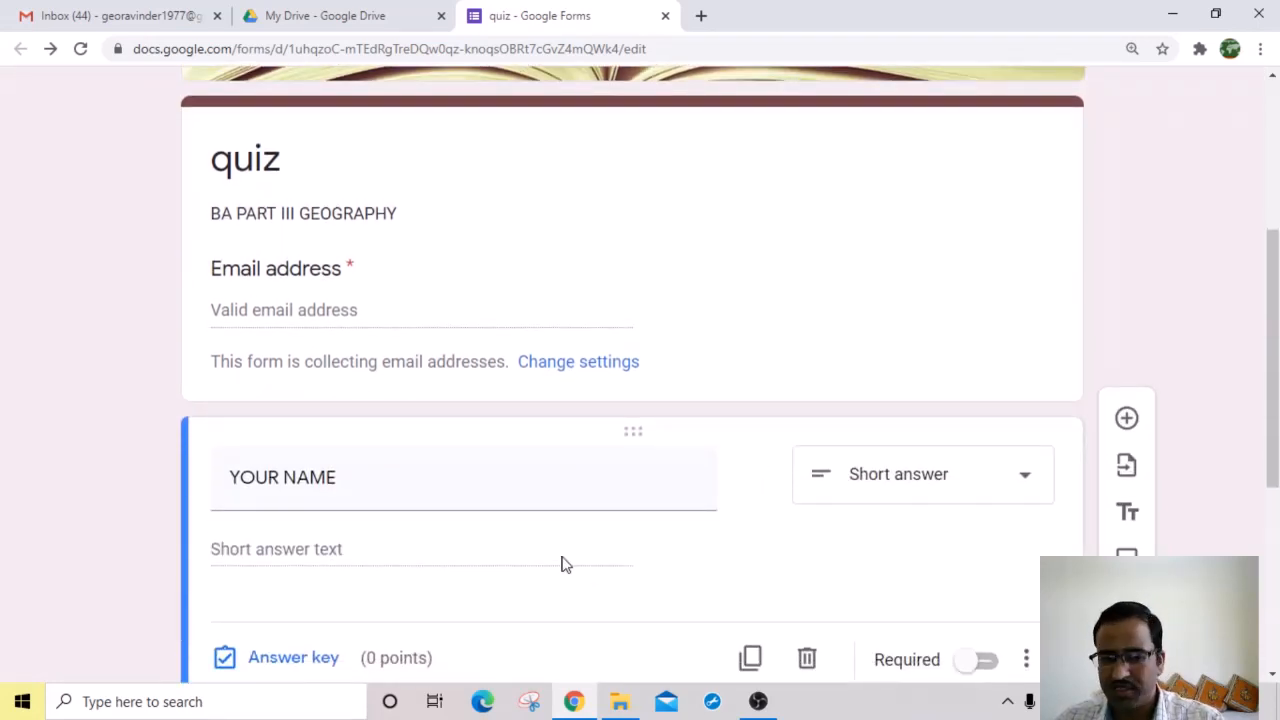
pyautogui.scroll(-2, 506, 563)
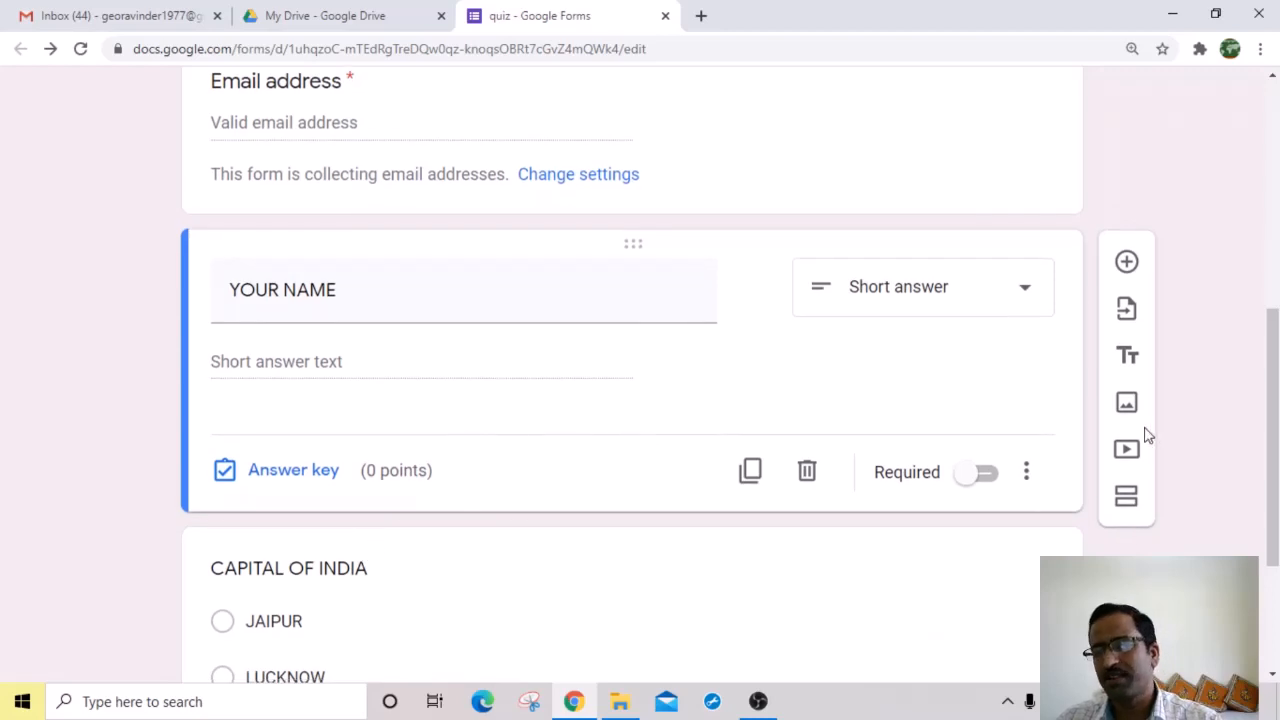
pyautogui.scroll(-2, 1146, 434)
pyautogui.click(1127, 240)
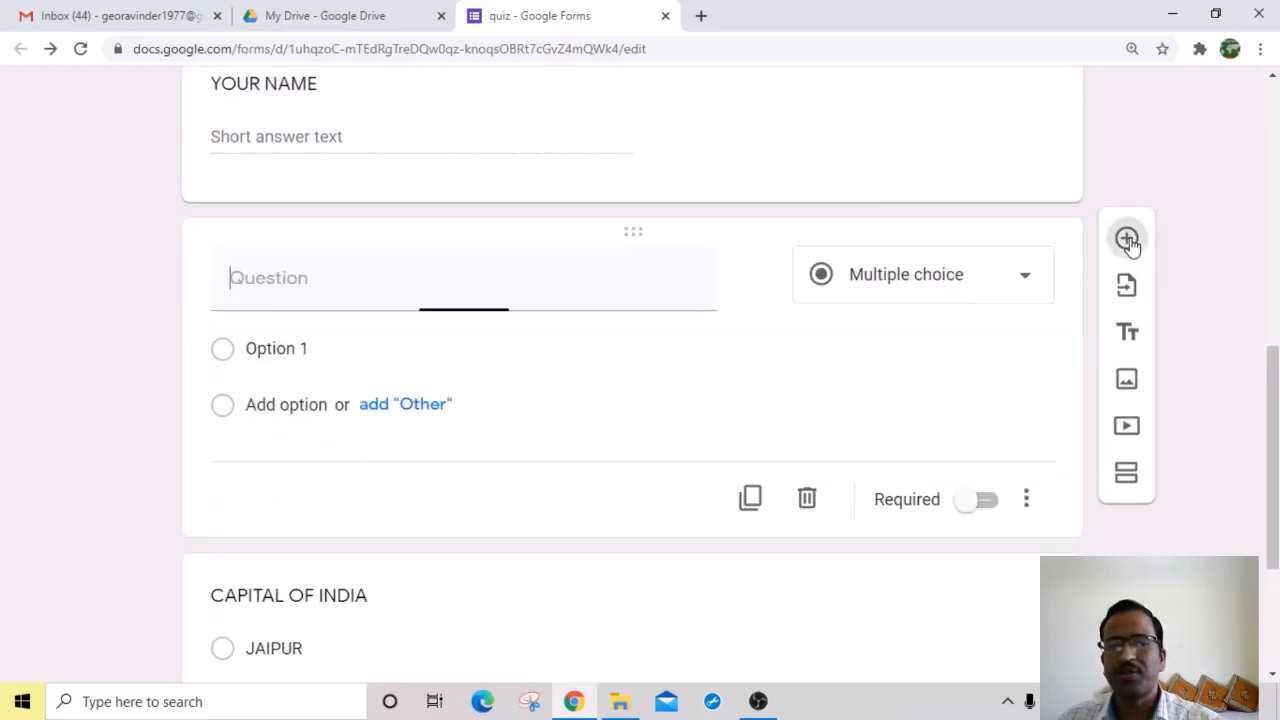
# Step: Title the new question 'CONTACT NO.' and make it Short answer with Is number validation
pyautogui.scroll(1, 280, 450)
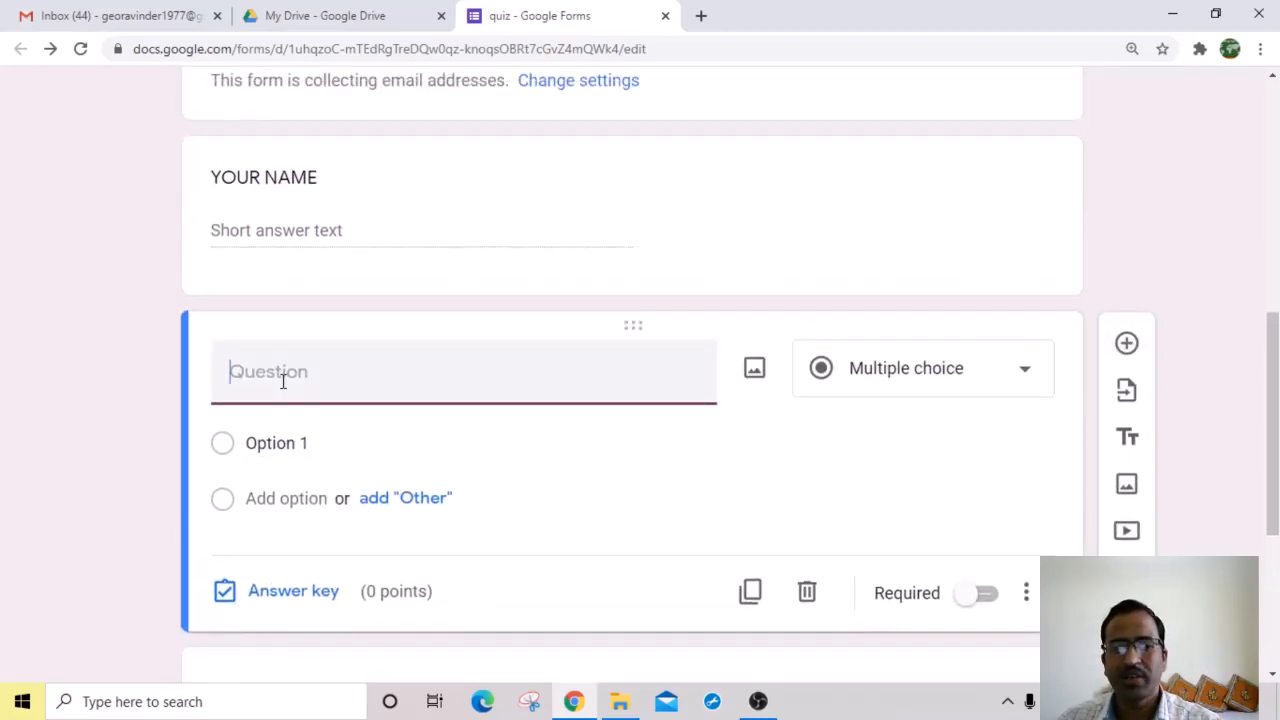
pyautogui.write('M')
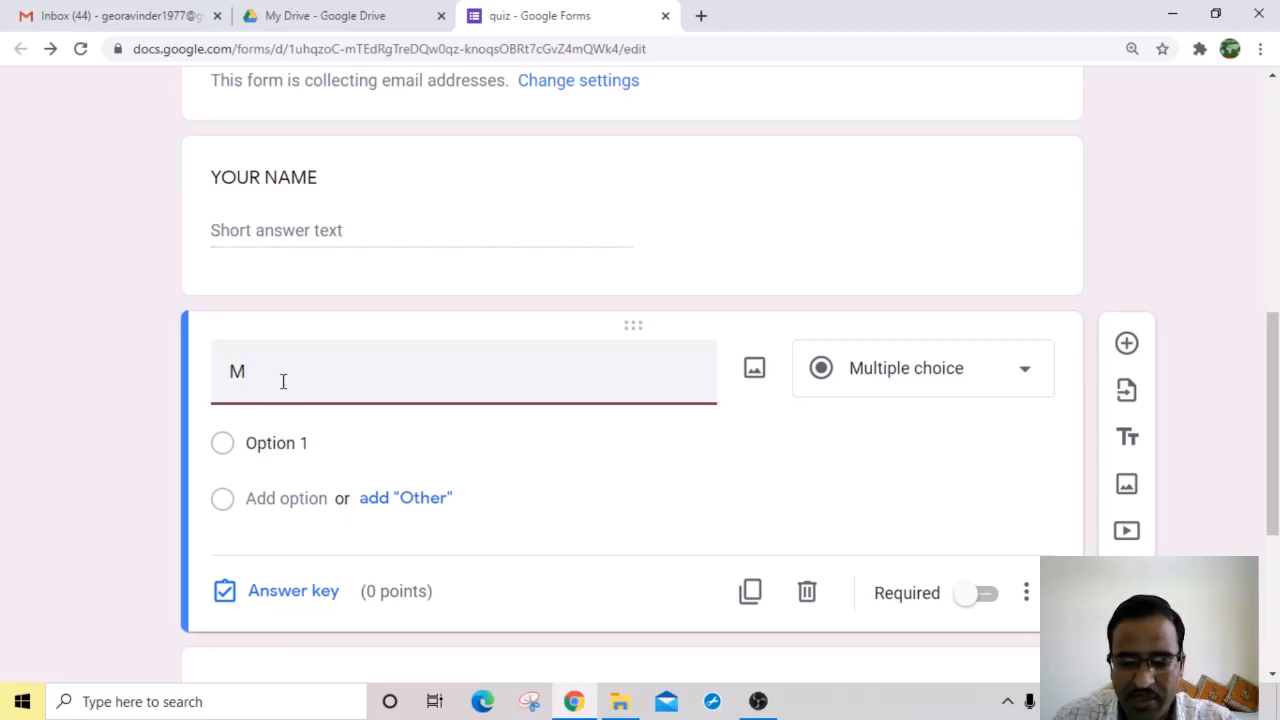
pyautogui.press('BackSpace')
pyautogui.write('CONTA')
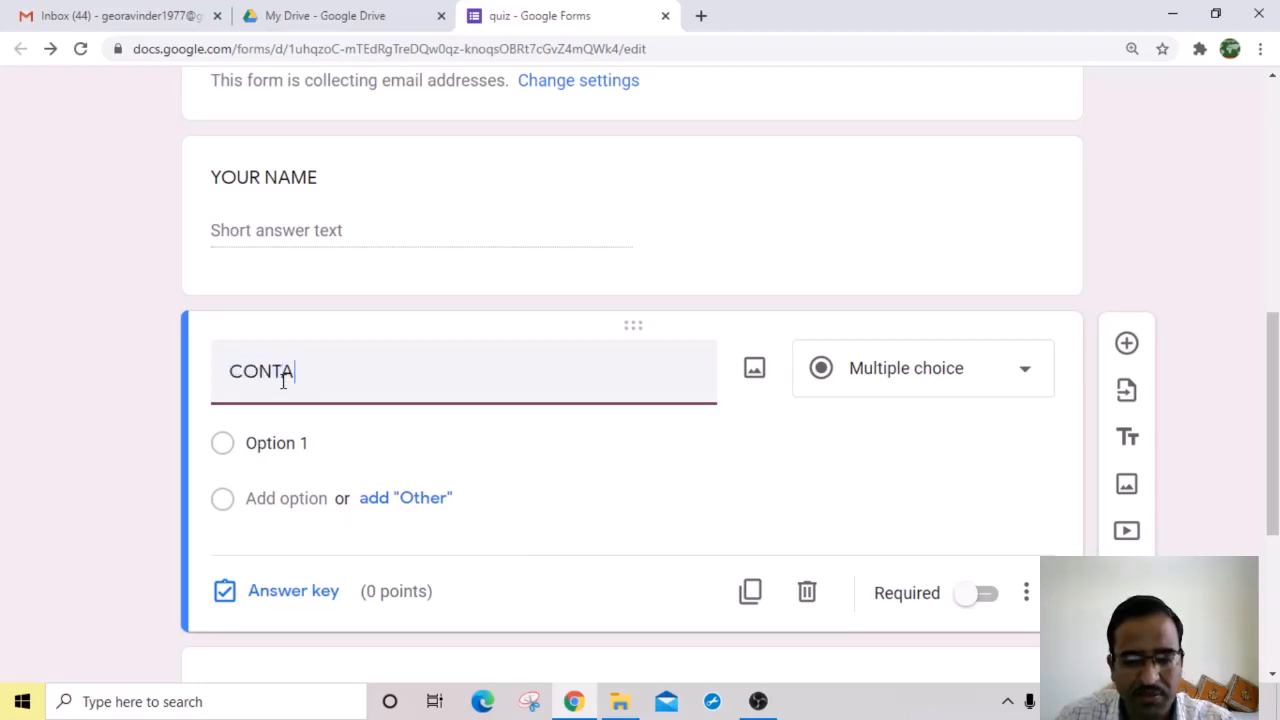
pyautogui.write('CT')
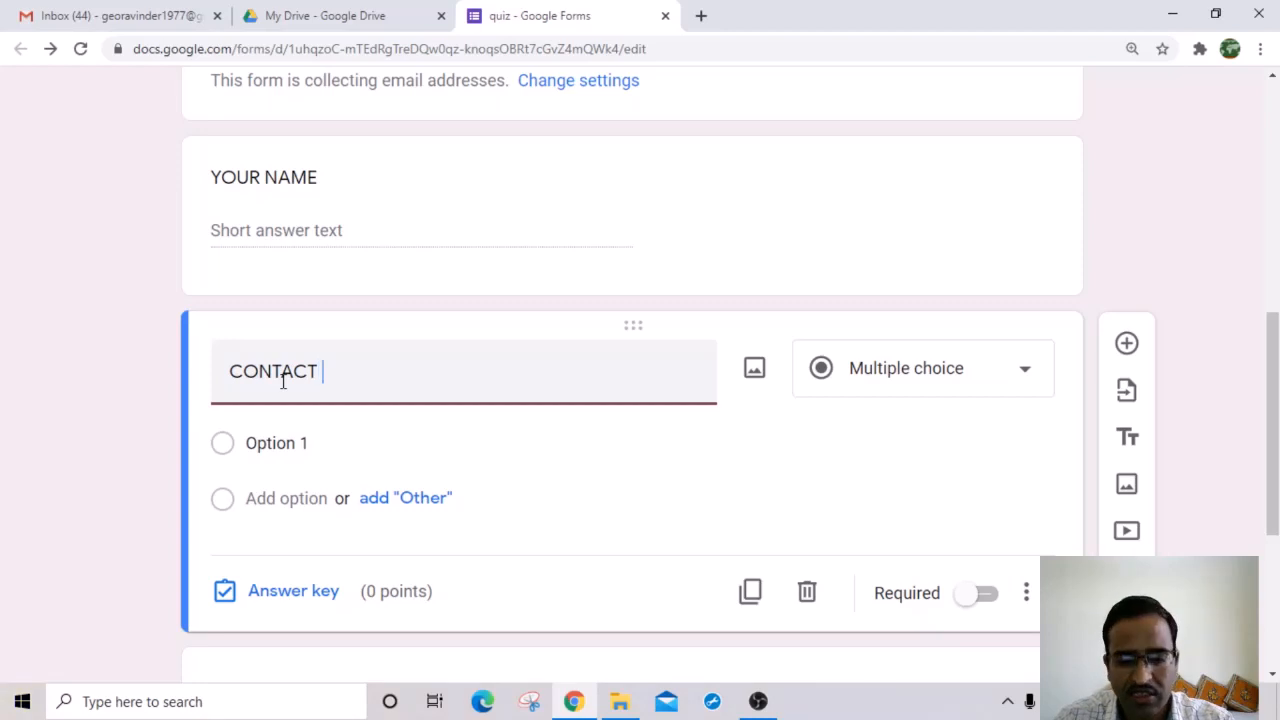
pyautogui.write(' NO')
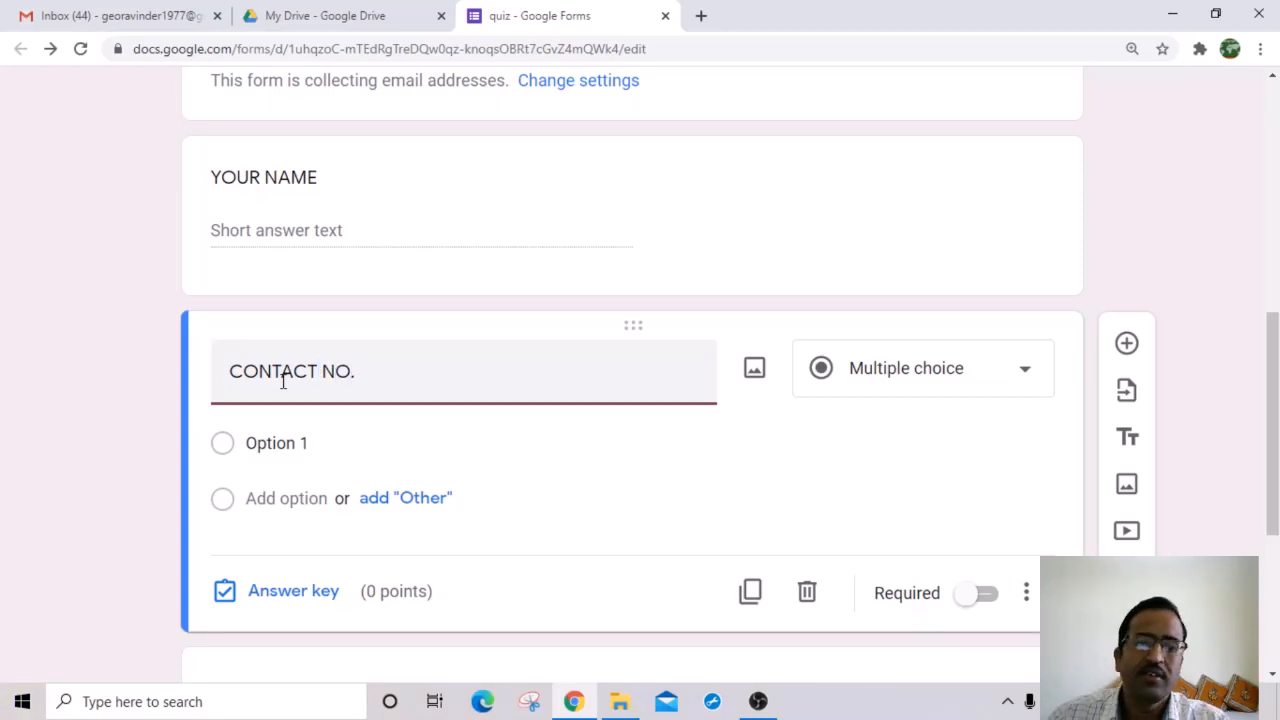
pyautogui.write('.')
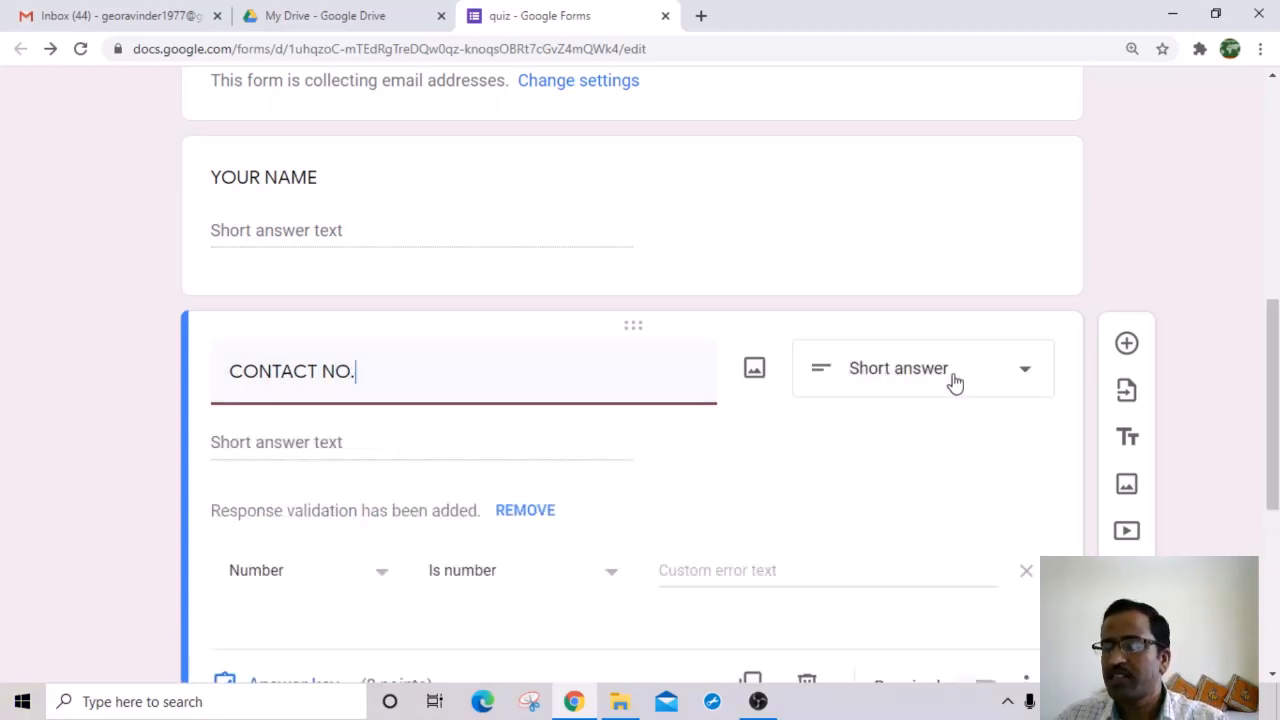
pyautogui.click(955, 378)
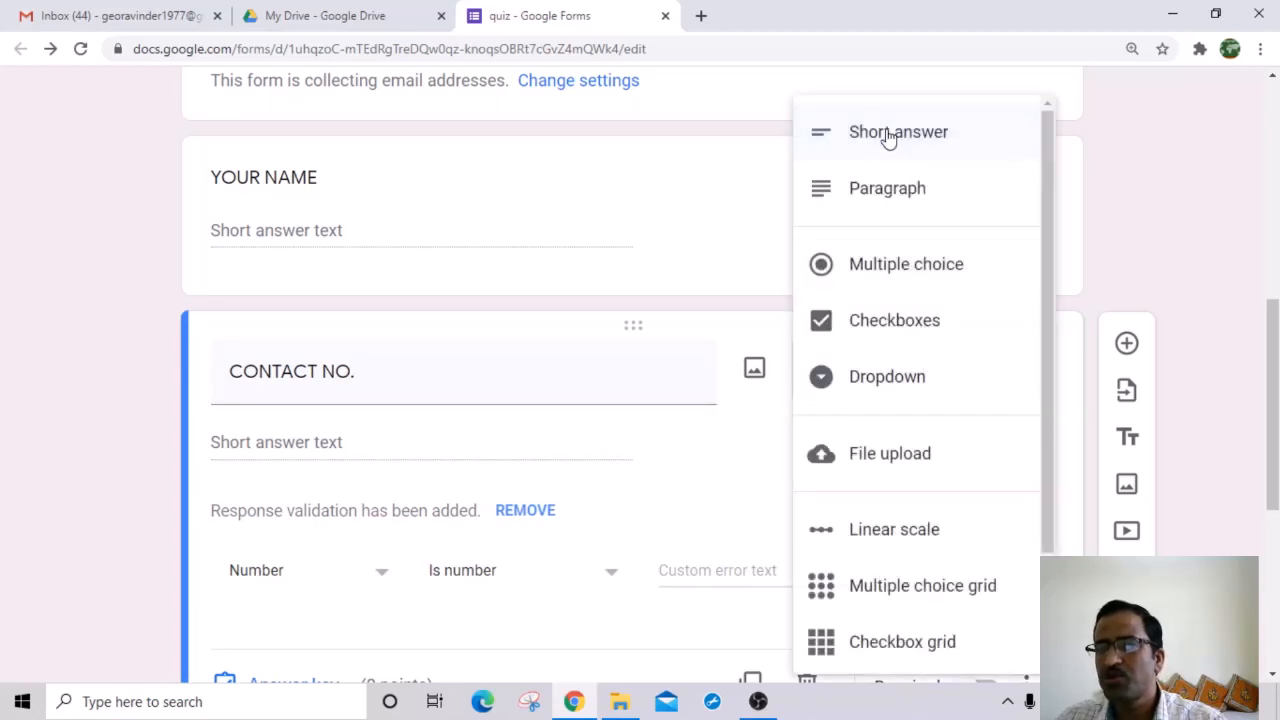
pyautogui.click(888, 139)
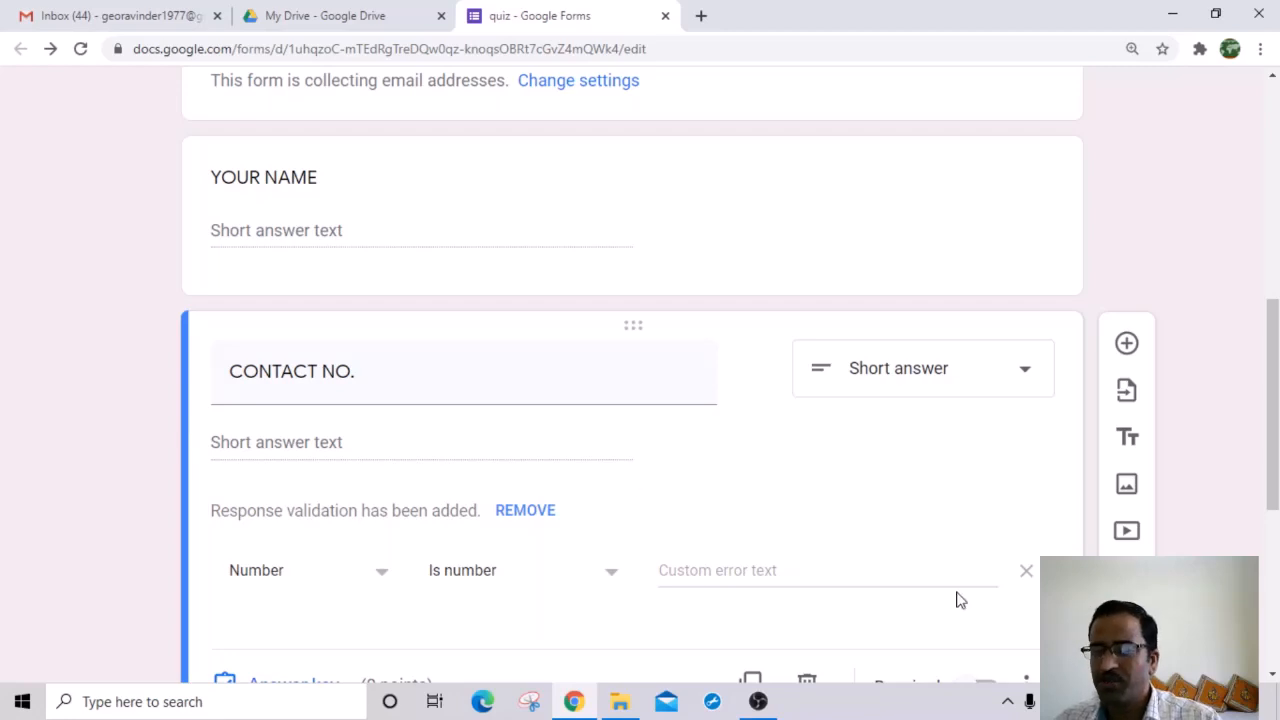
pyautogui.scroll(-2, 762, 543)
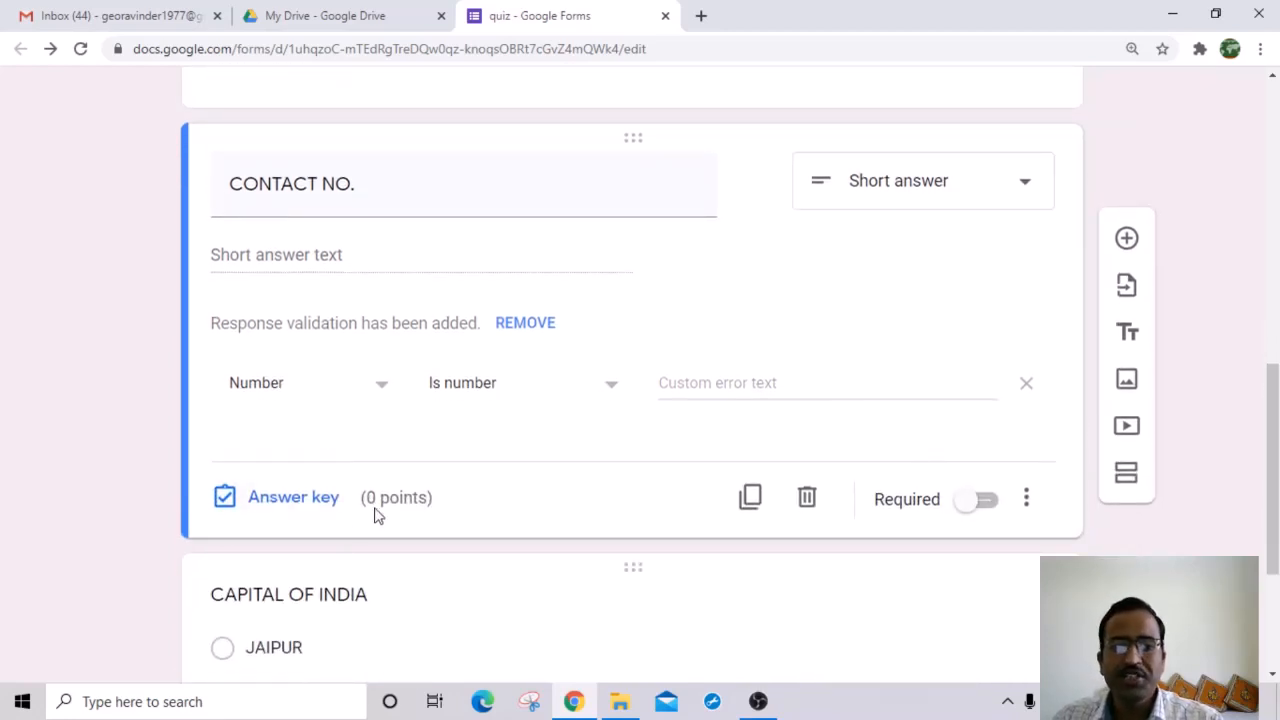
# Step: Set CONTACT NO.'s response validation to Length with a minimum character count of 10
pyautogui.click(385, 391)
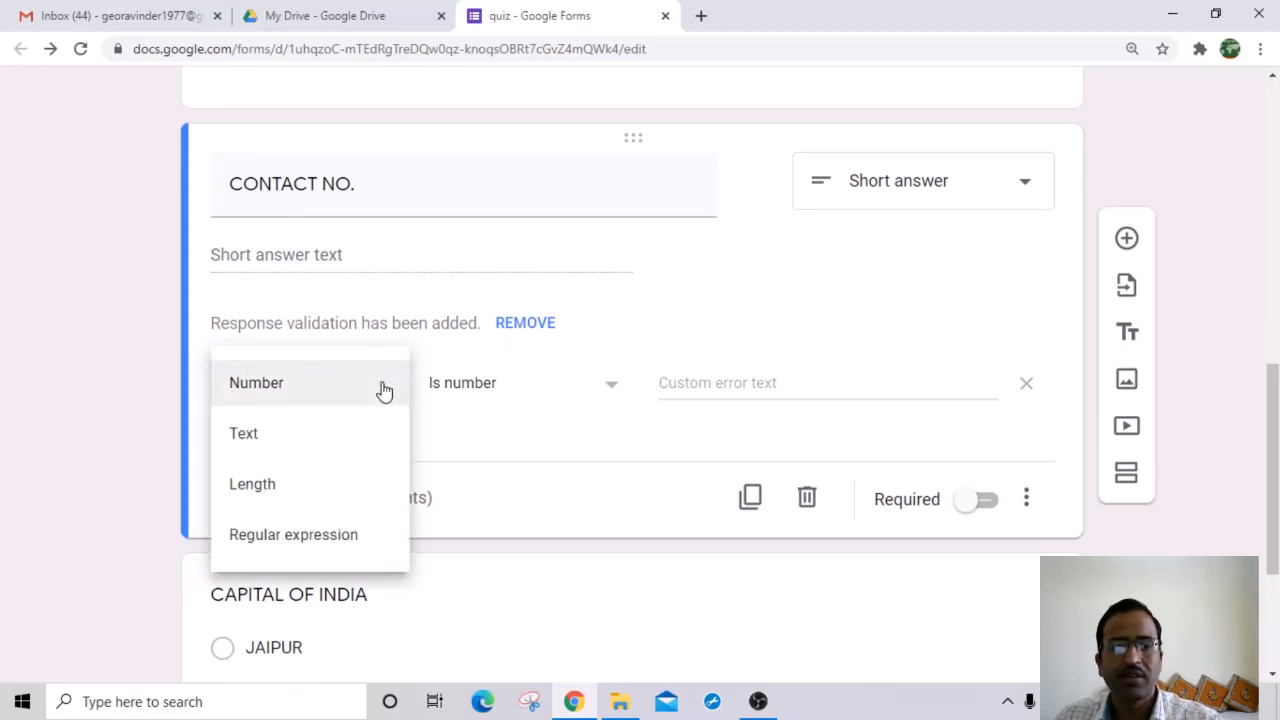
pyautogui.click(288, 489)
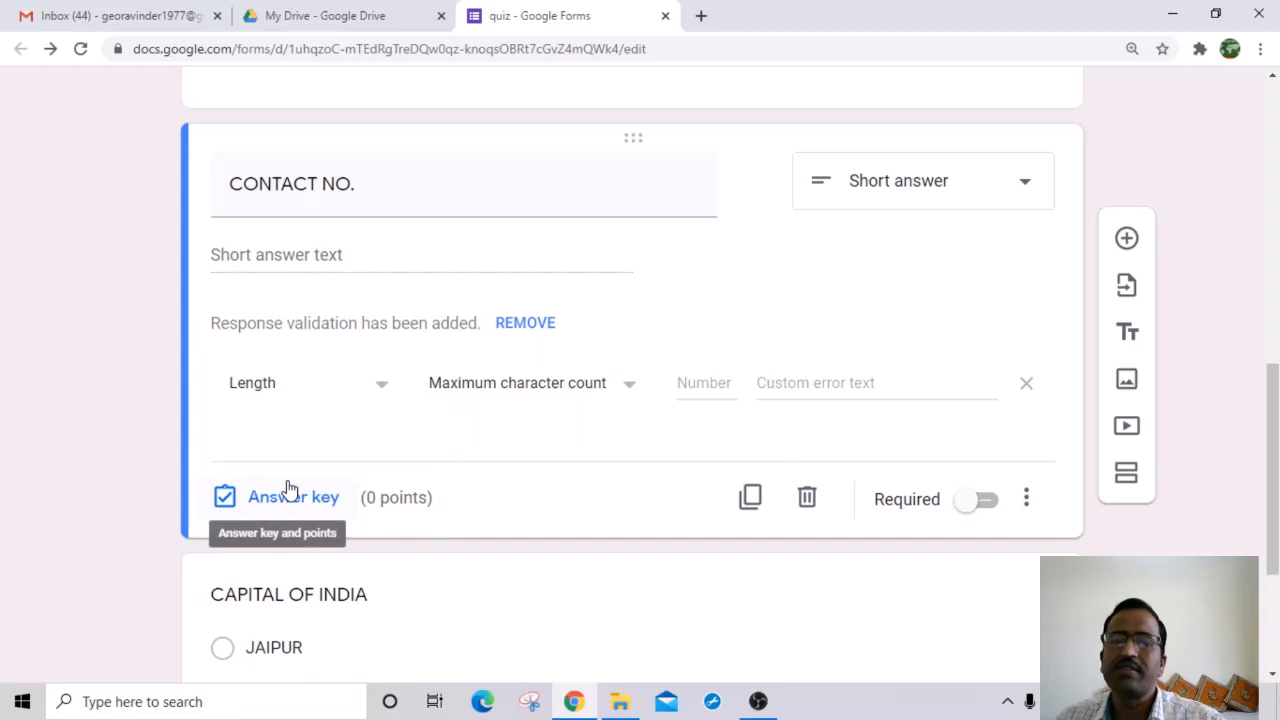
pyautogui.click(630, 390)
pyautogui.click(508, 442)
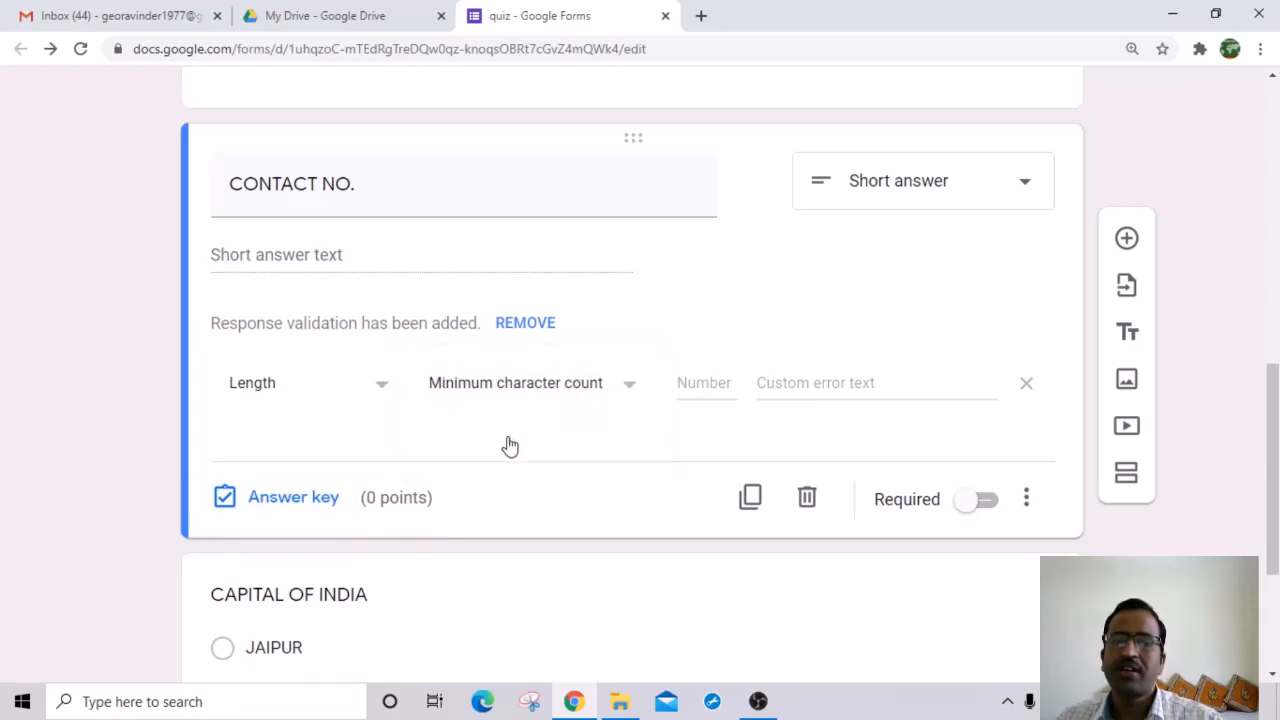
pyautogui.click(688, 380)
pyautogui.write('10')
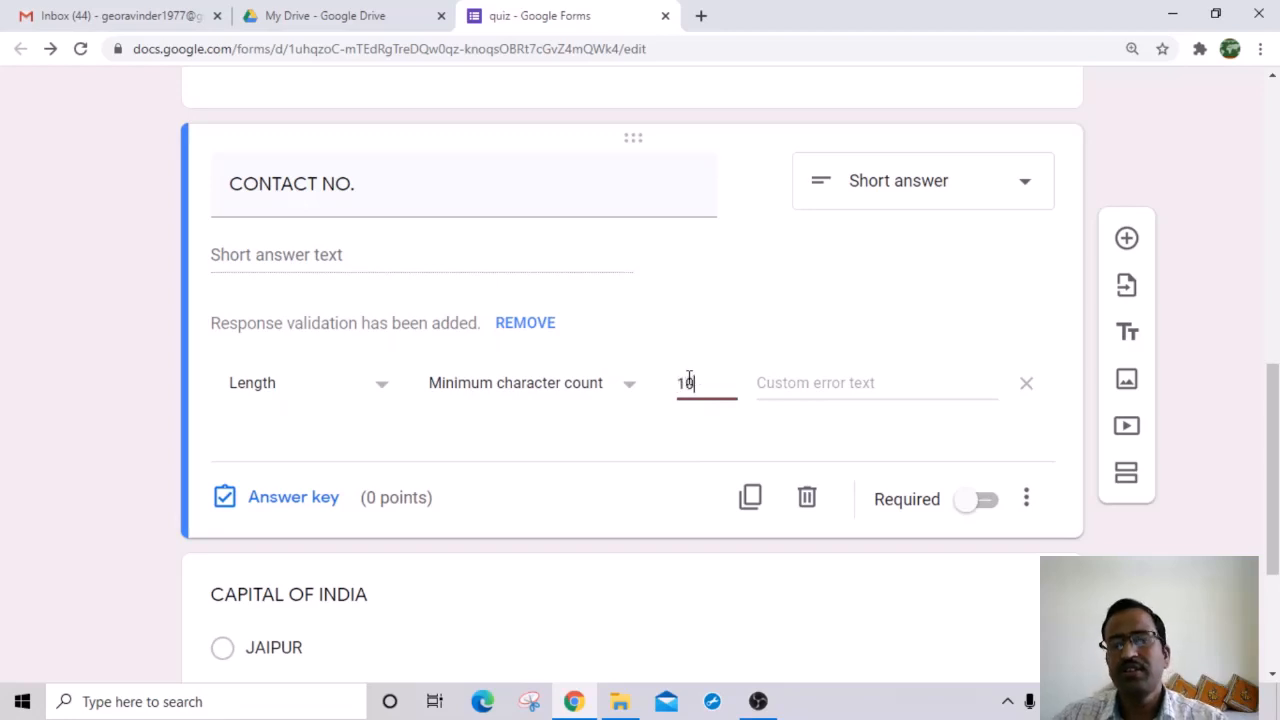
pyautogui.click(600, 425)
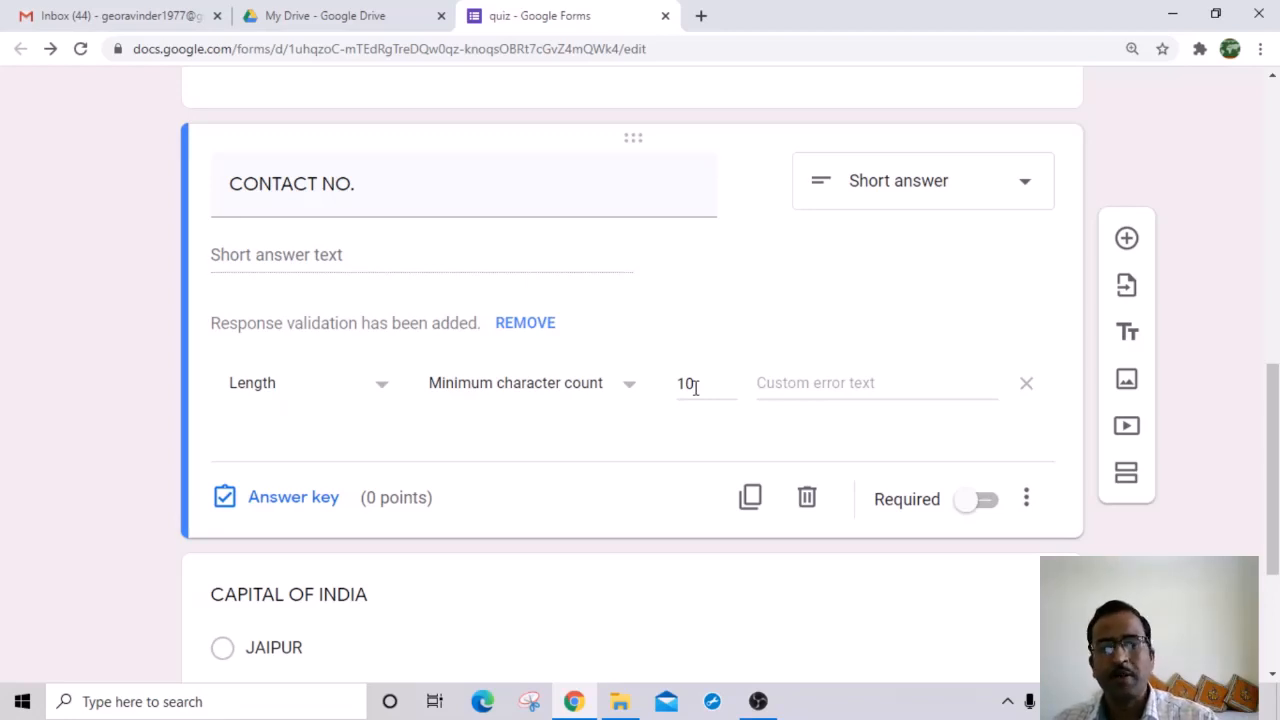
pyautogui.scroll(3, 714, 389)
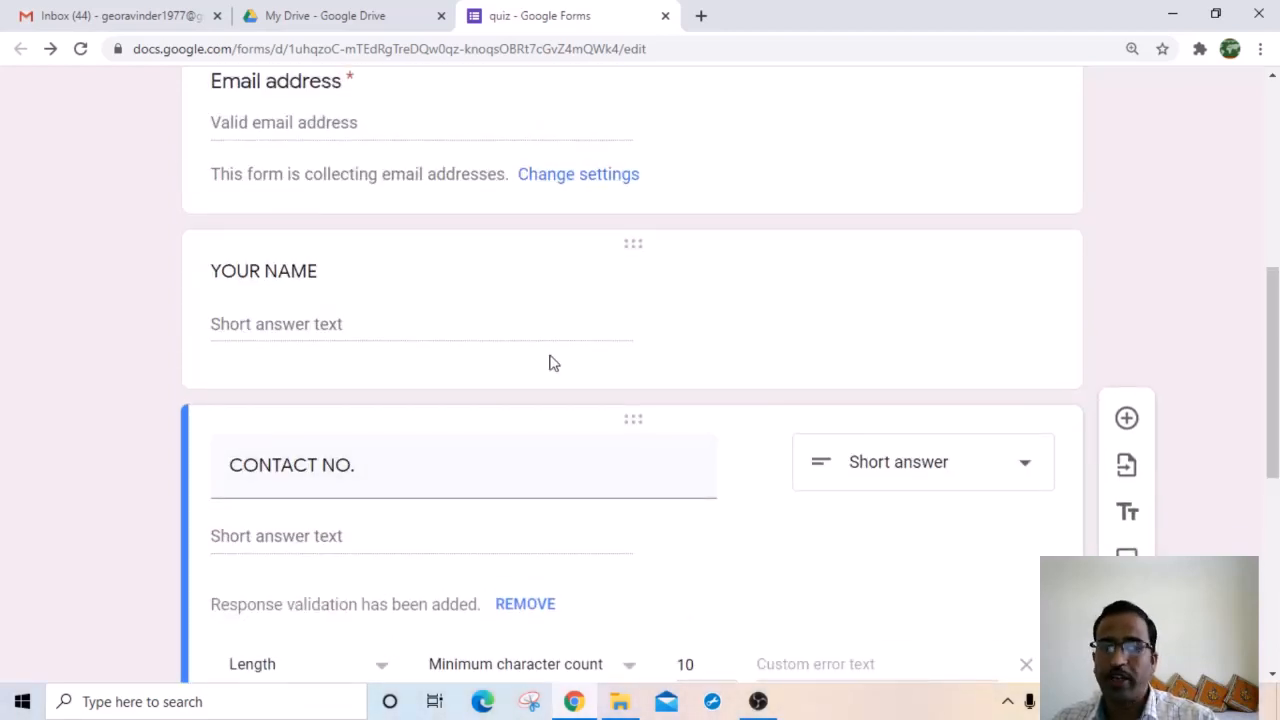
# Step: Switch on Required for the YOUR NAME question
pyautogui.scroll(2, 549, 363)
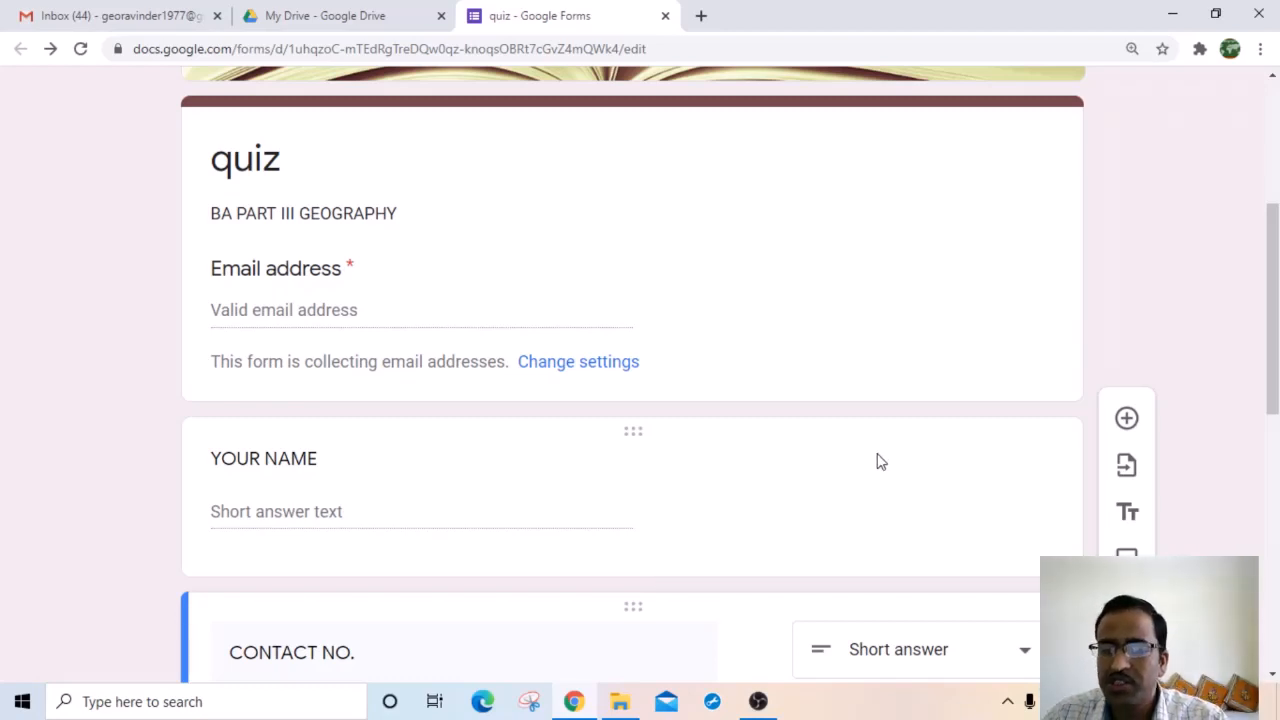
pyautogui.click(818, 489)
pyautogui.scroll(-3, 836, 562)
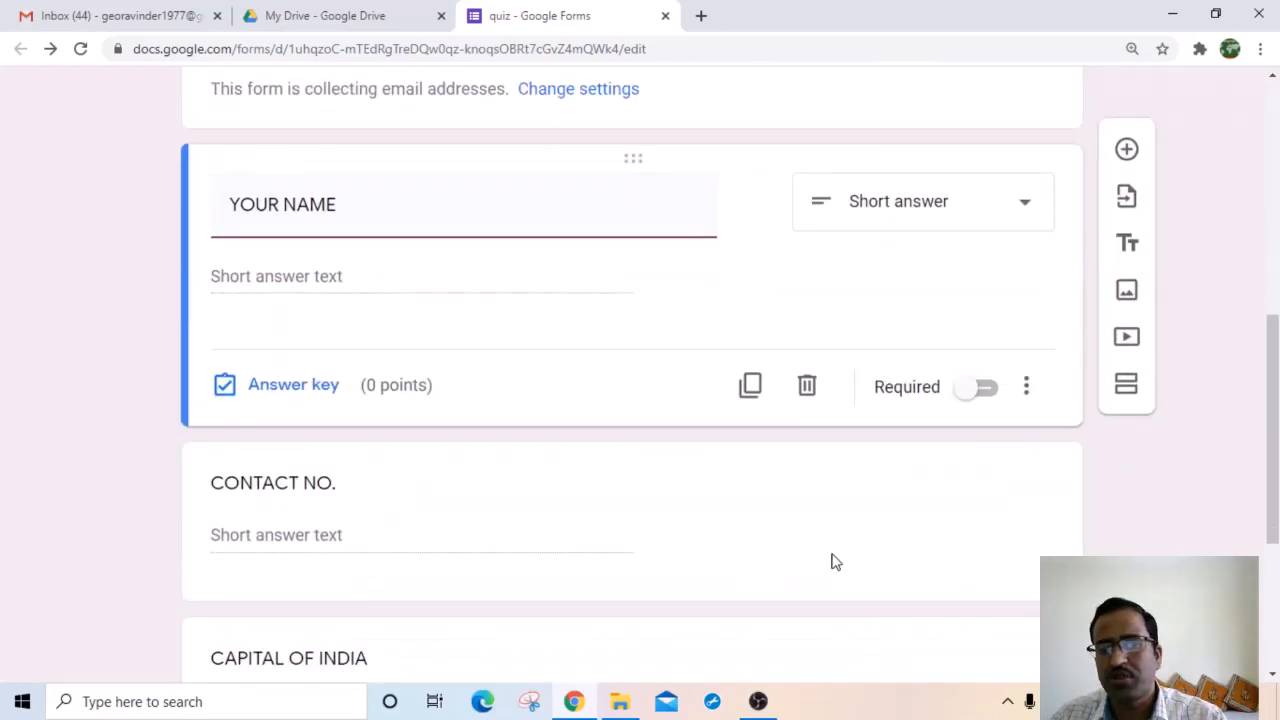
pyautogui.click(968, 390)
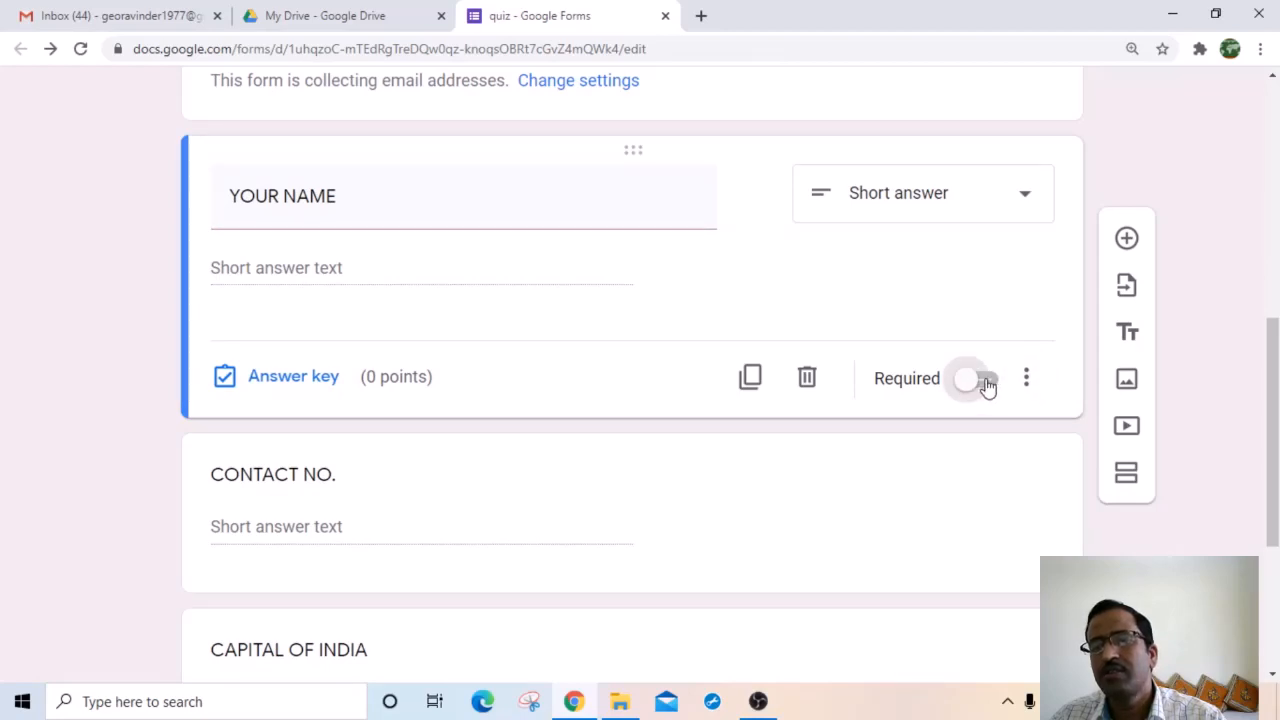
pyautogui.click(988, 392)
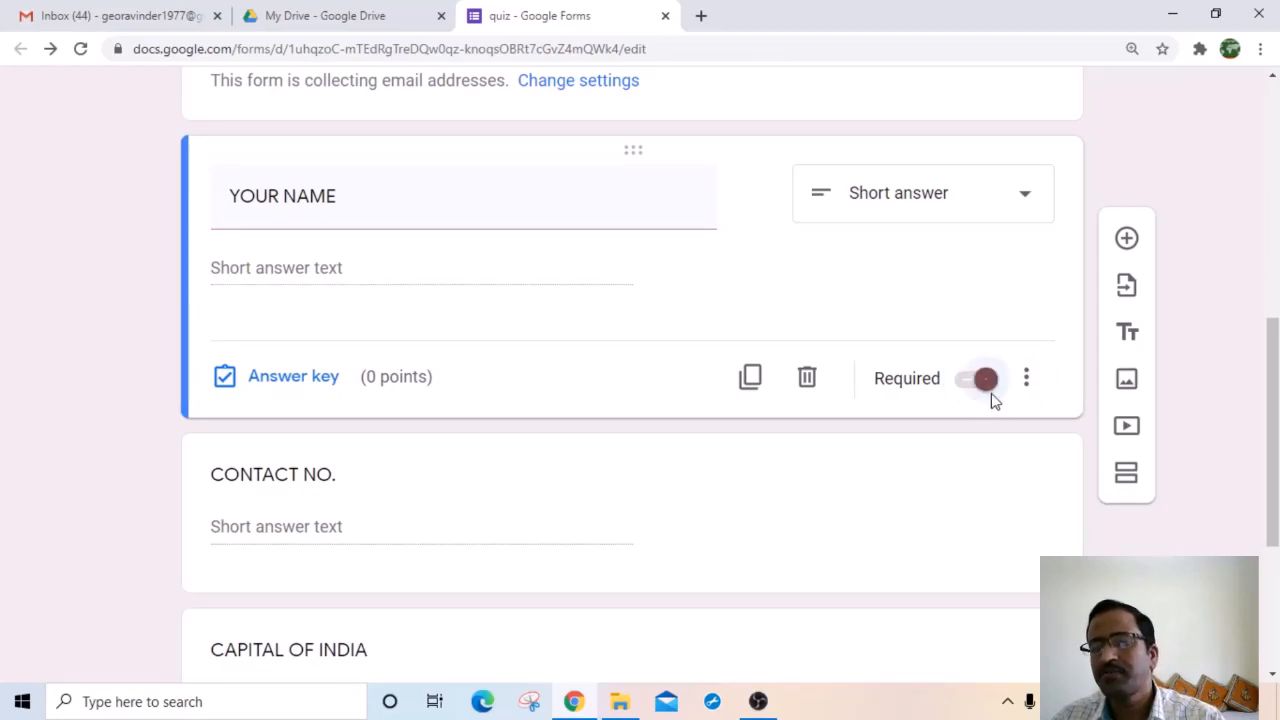
# Step: Switch on Required for the CONTACT NO. question
pyautogui.scroll(3, 600, 305)
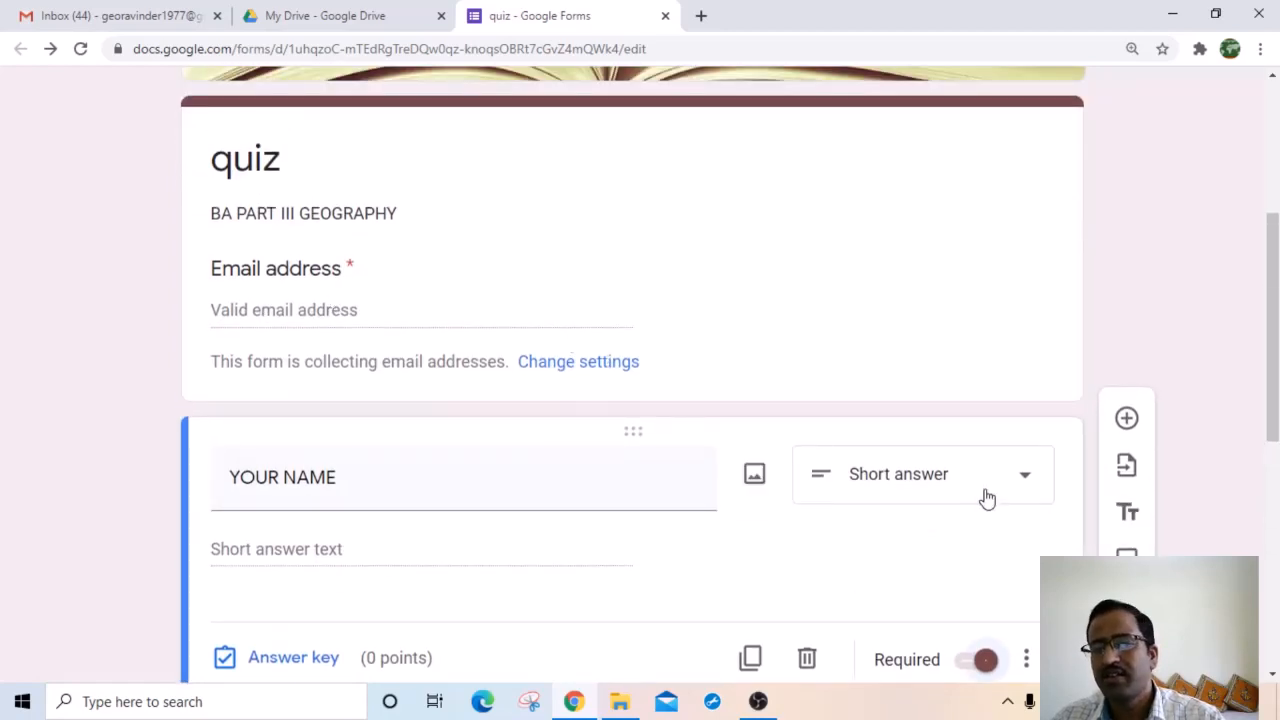
pyautogui.scroll(-3, 987, 497)
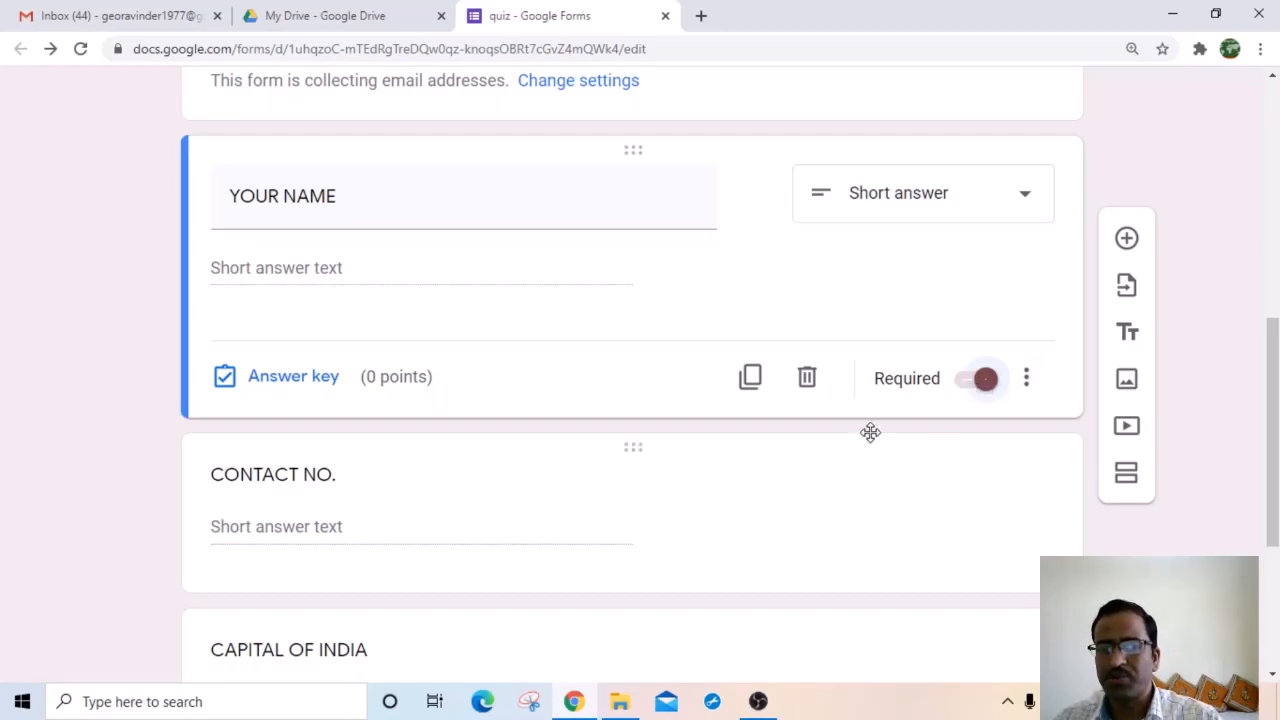
pyautogui.scroll(-3, 366, 511)
pyautogui.scroll(7, 425, 443)
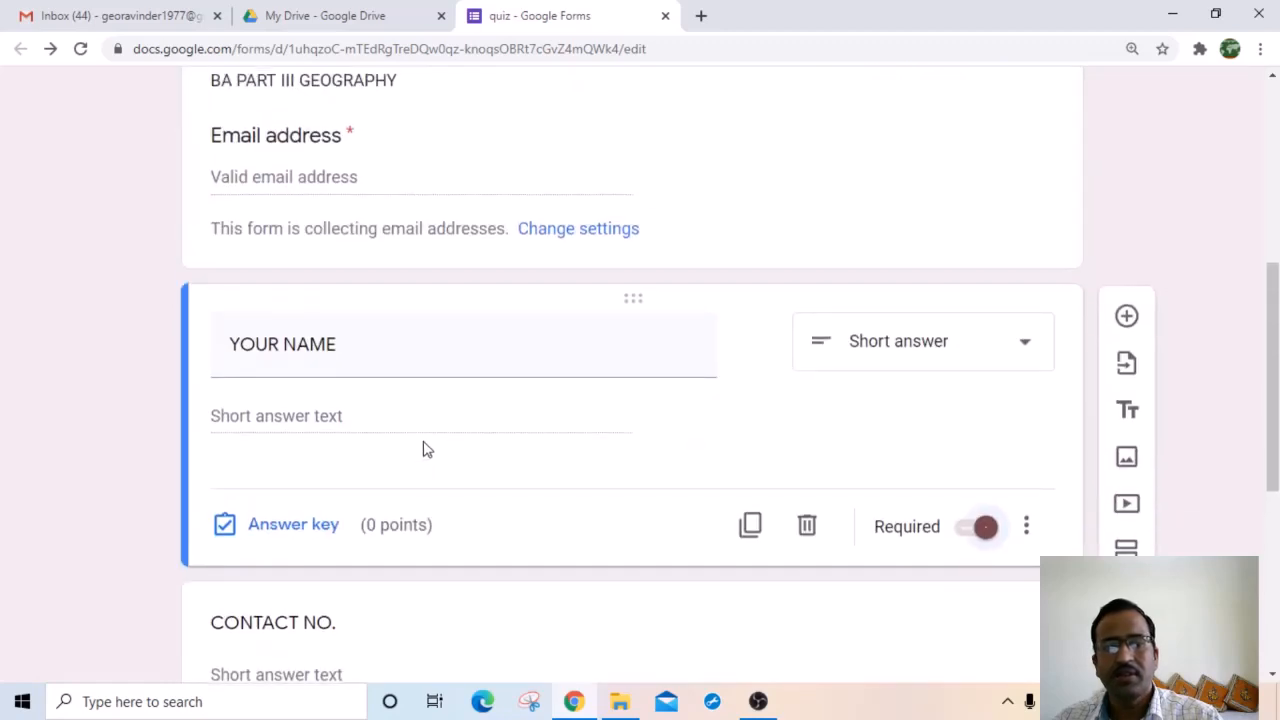
pyautogui.scroll(-4, 414, 463)
pyautogui.scroll(-3, 548, 465)
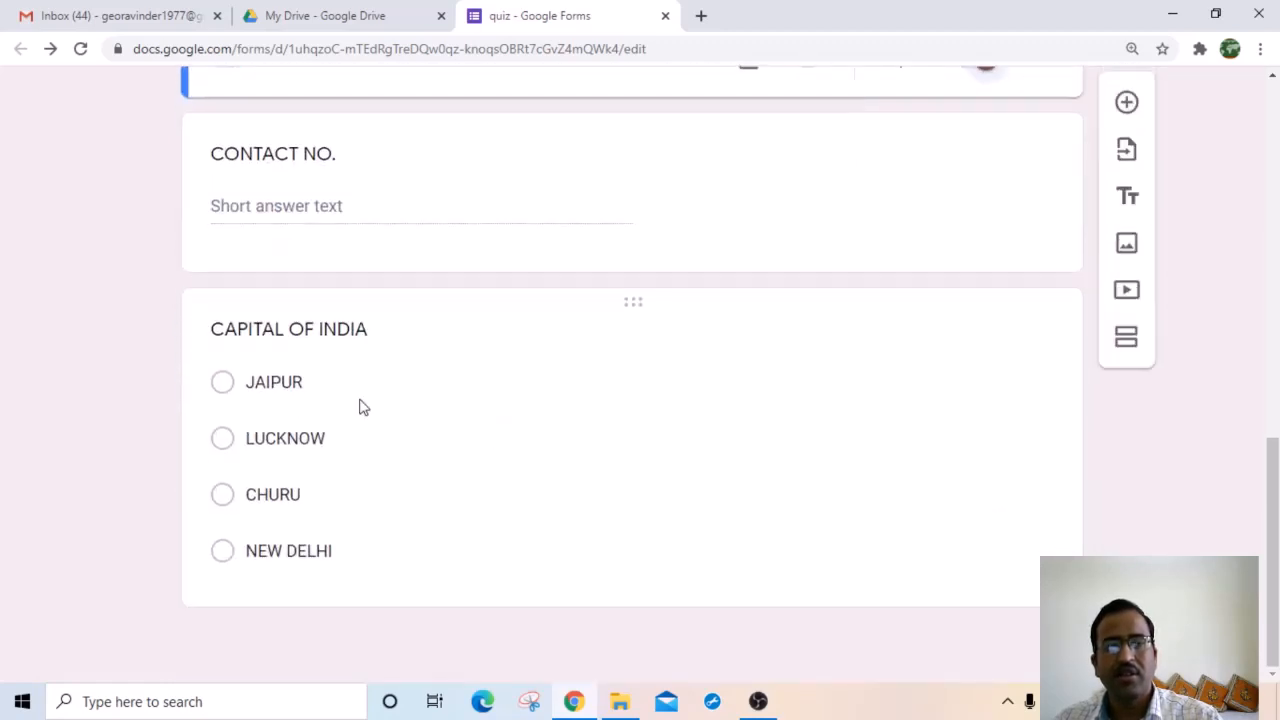
pyautogui.click(780, 177)
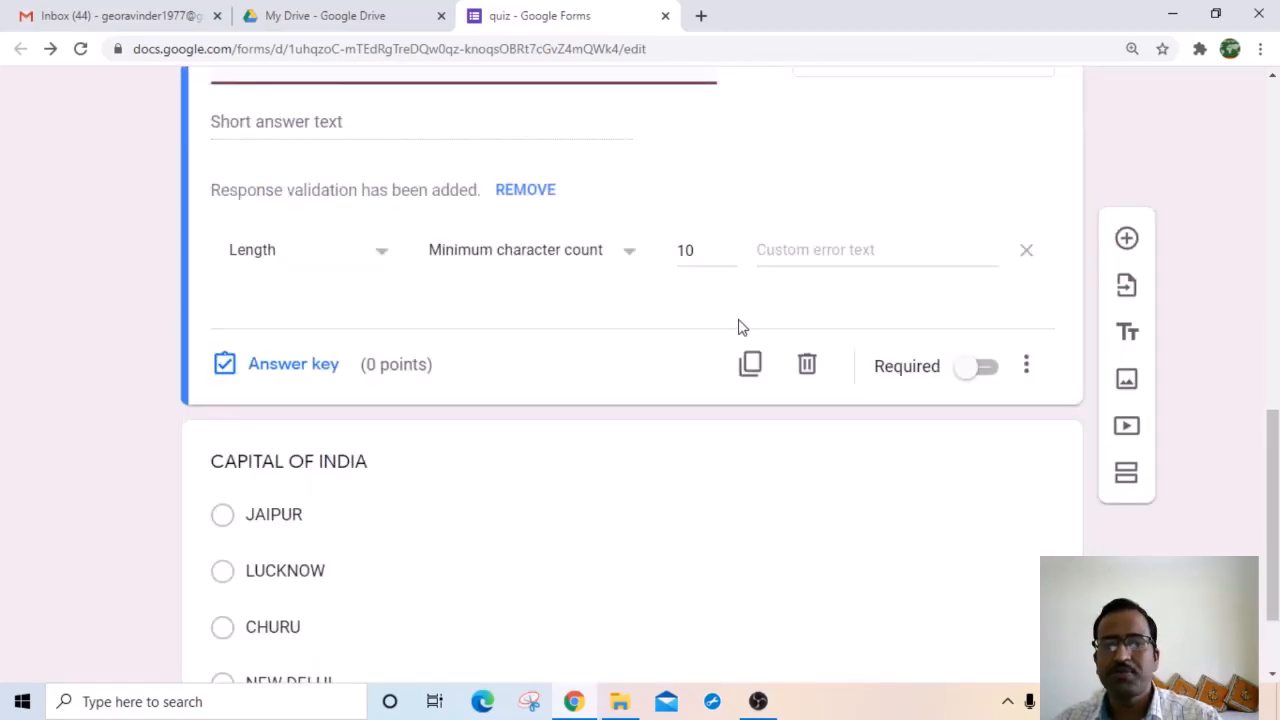
pyautogui.scroll(2, 660, 345)
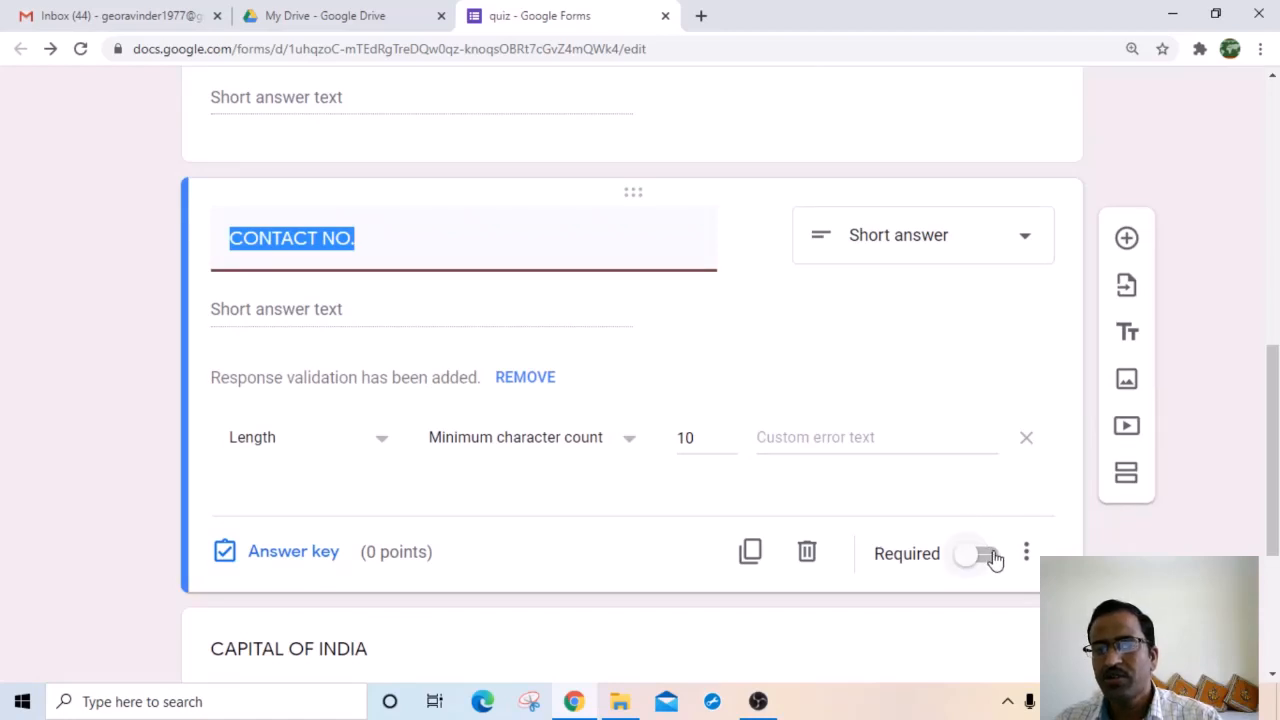
pyautogui.click(987, 556)
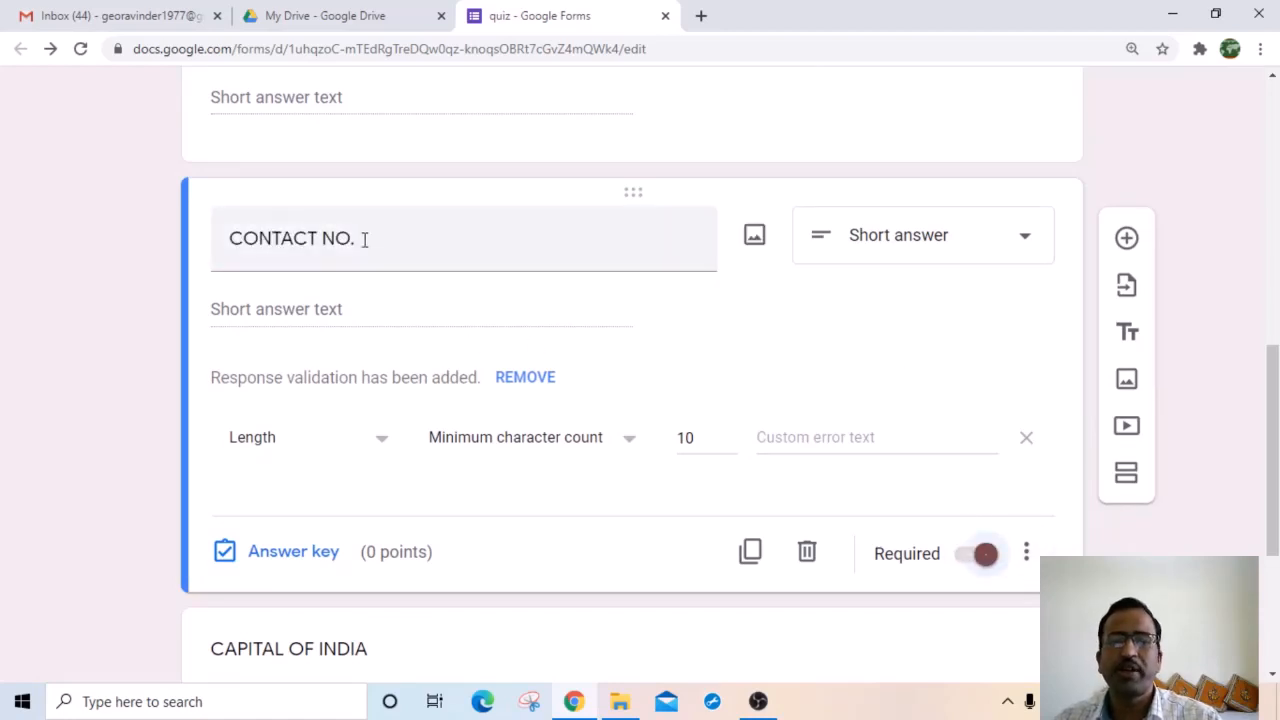
pyautogui.scroll(3, 403, 314)
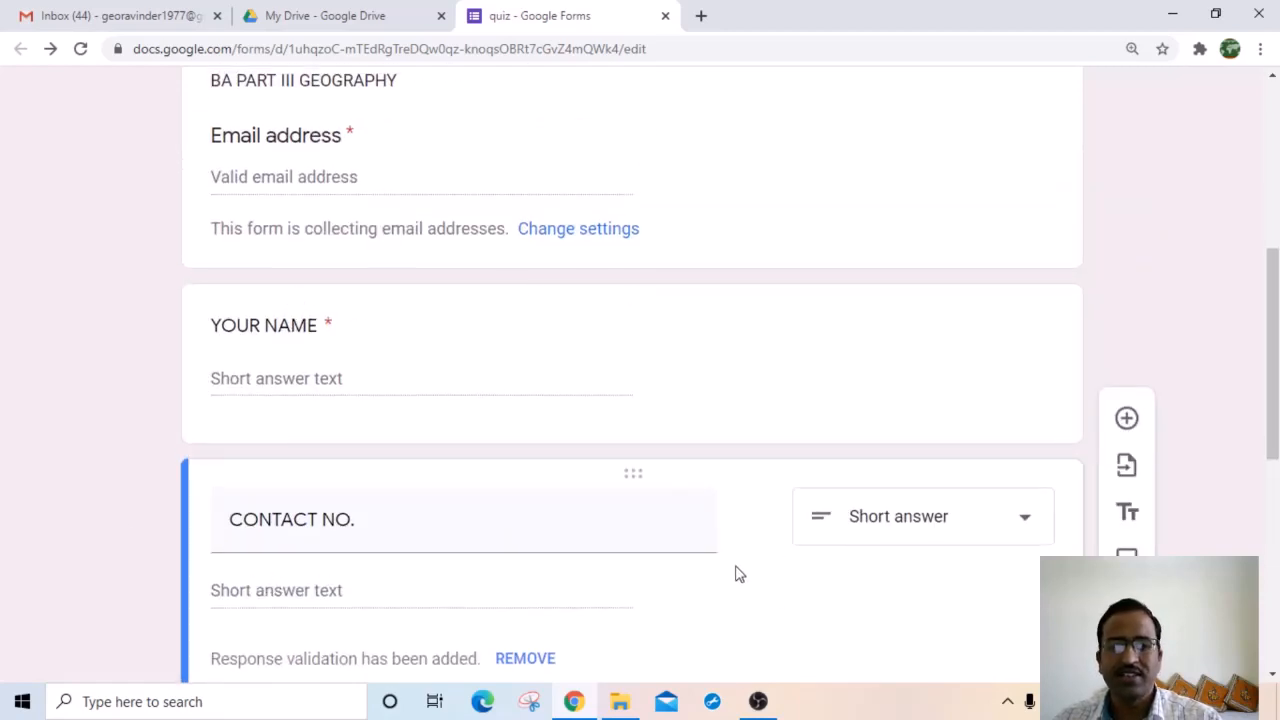
pyautogui.scroll(-2, 385, 617)
pyautogui.scroll(-3, 450, 615)
pyautogui.click(457, 611)
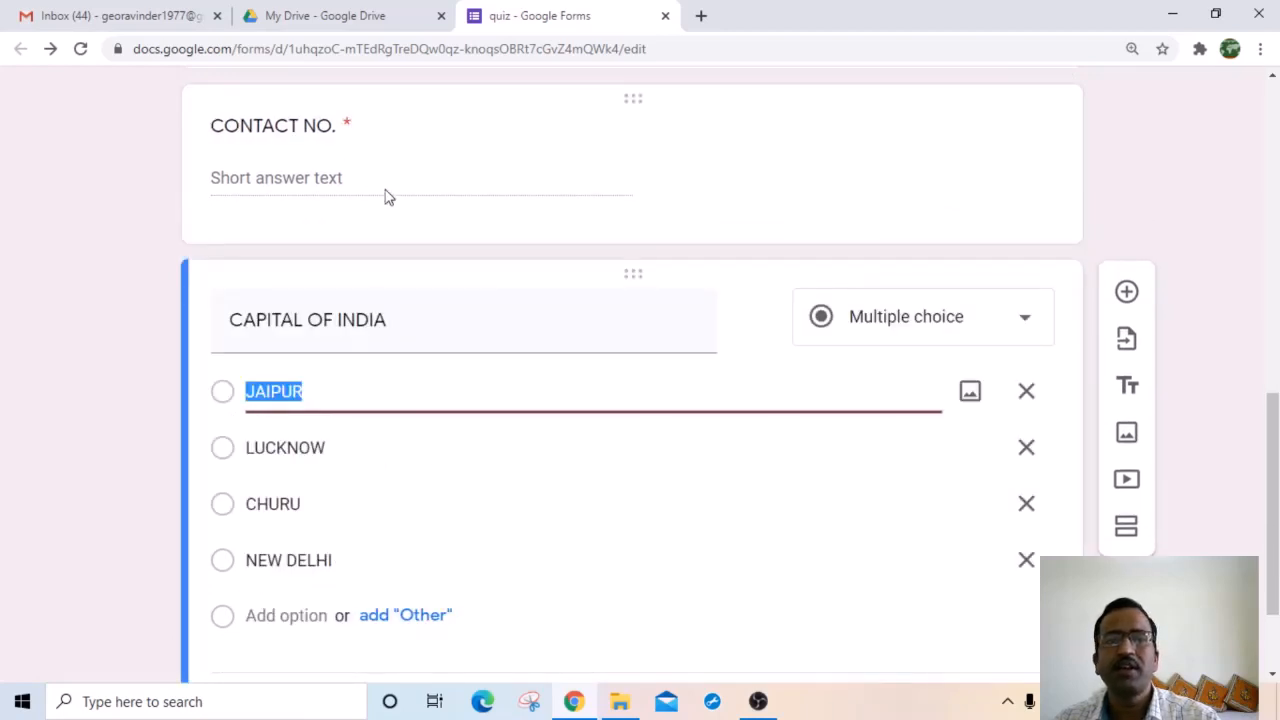
# Step: Switch the CAPITAL OF INDIA question type to Checkboxes
pyautogui.scroll(1, 357, 272)
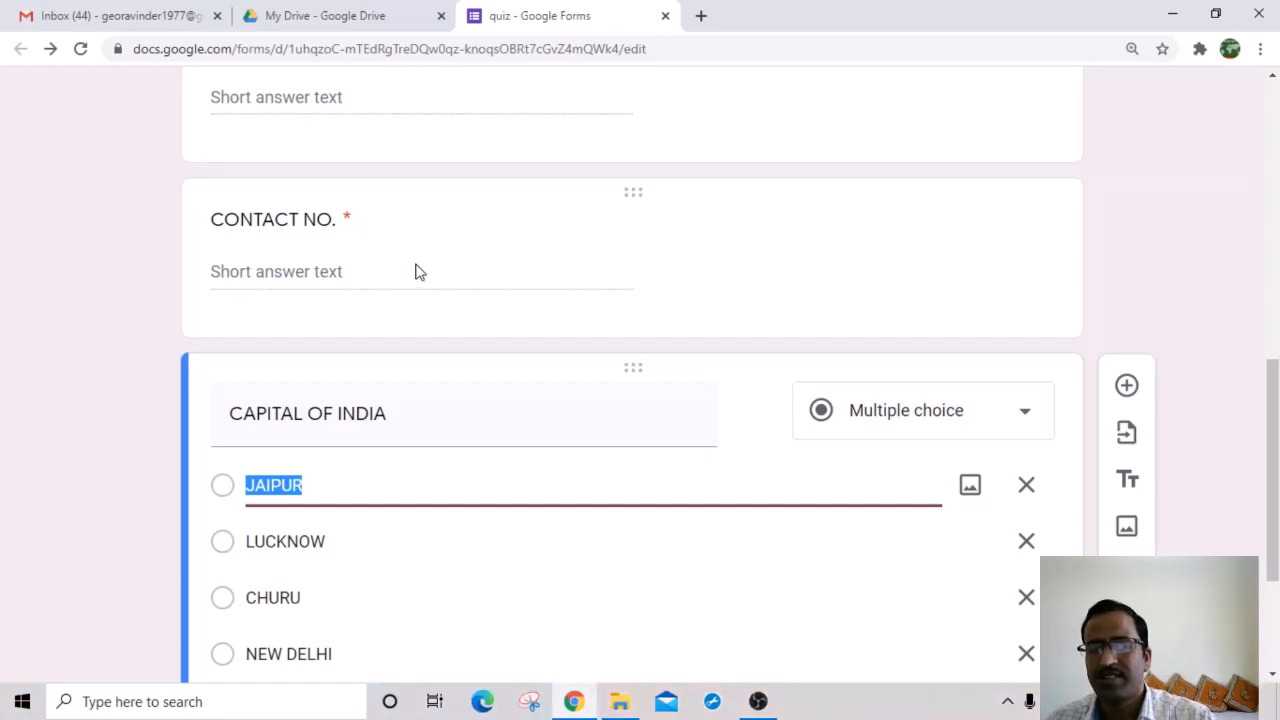
pyautogui.scroll(-2, 406, 391)
pyautogui.scroll(-1, 675, 407)
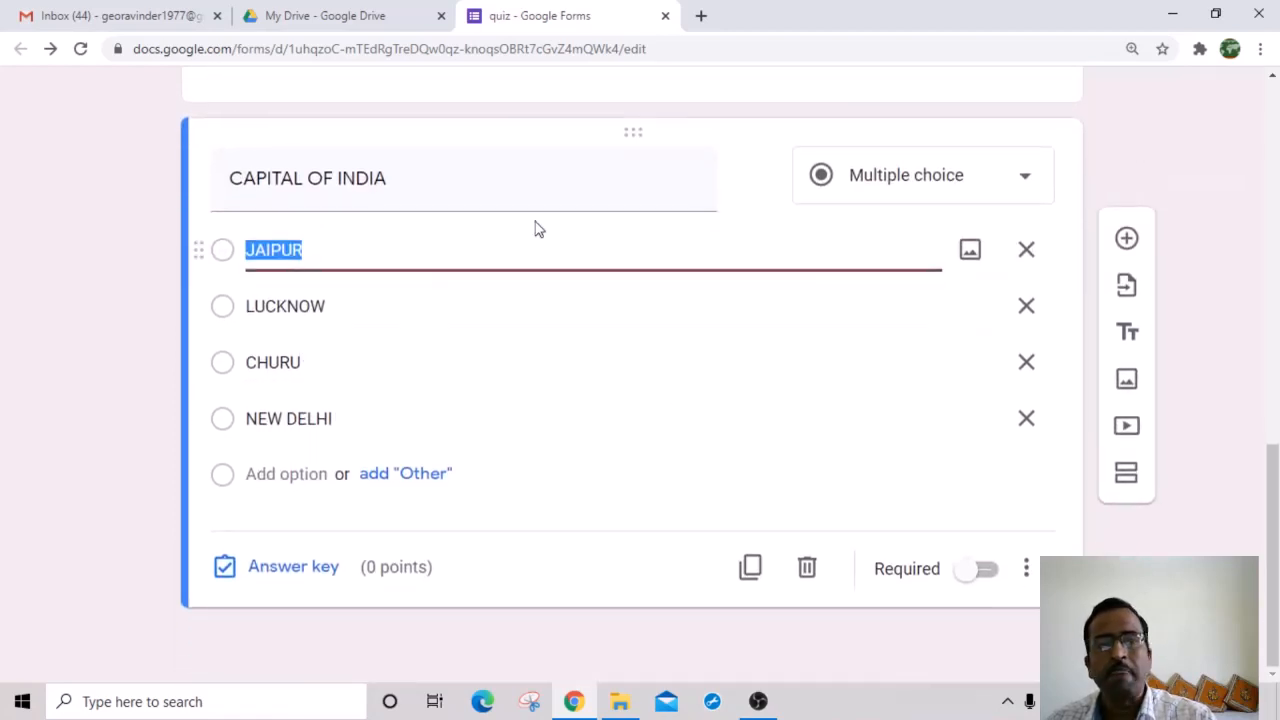
pyautogui.click(1022, 180)
pyautogui.scroll(2, 922, 165)
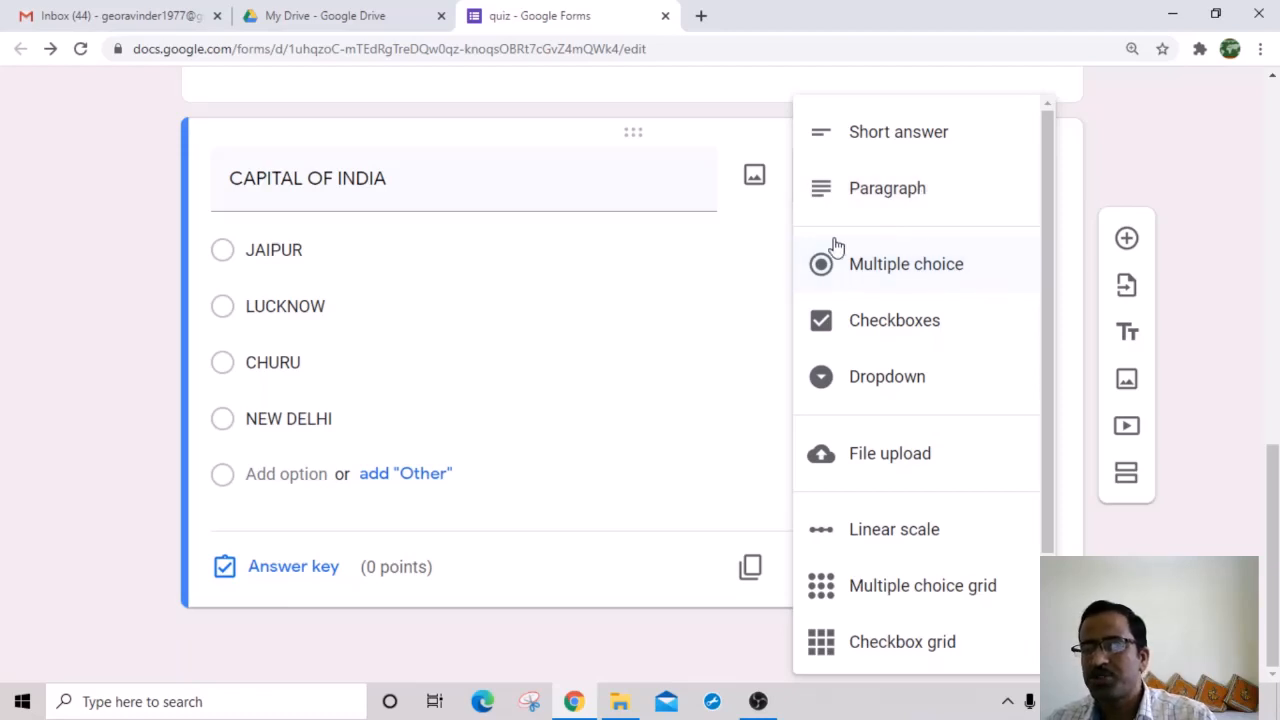
pyautogui.click(895, 330)
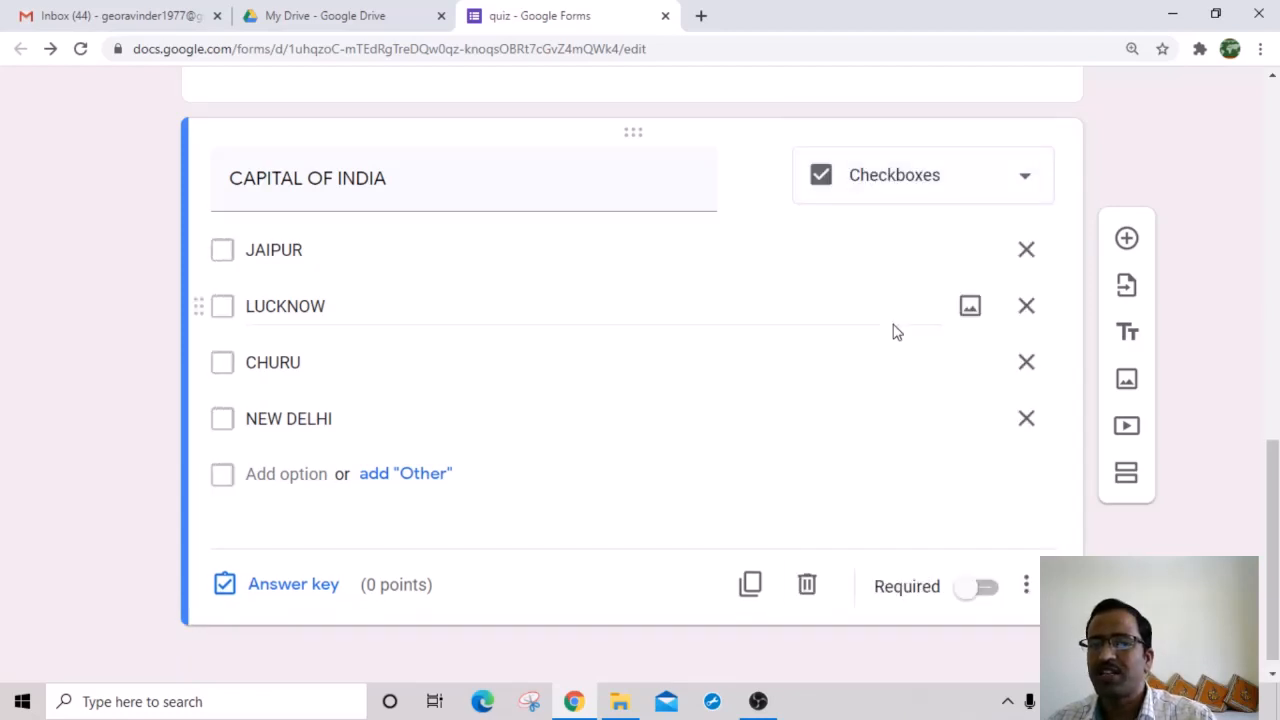
pyautogui.click(225, 257)
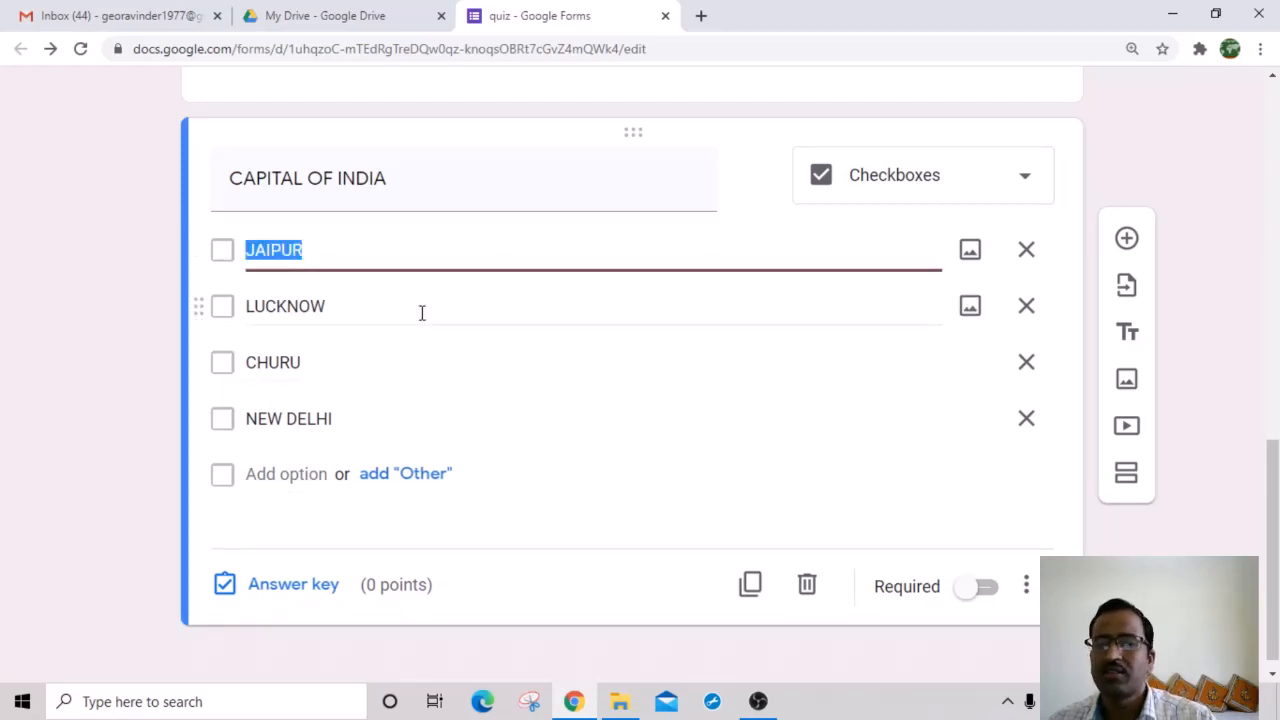
# Step: Change it to a Dropdown listing JAIPUR, LUCKNOW, CHURU and NEW DELHI
pyautogui.click(1023, 180)
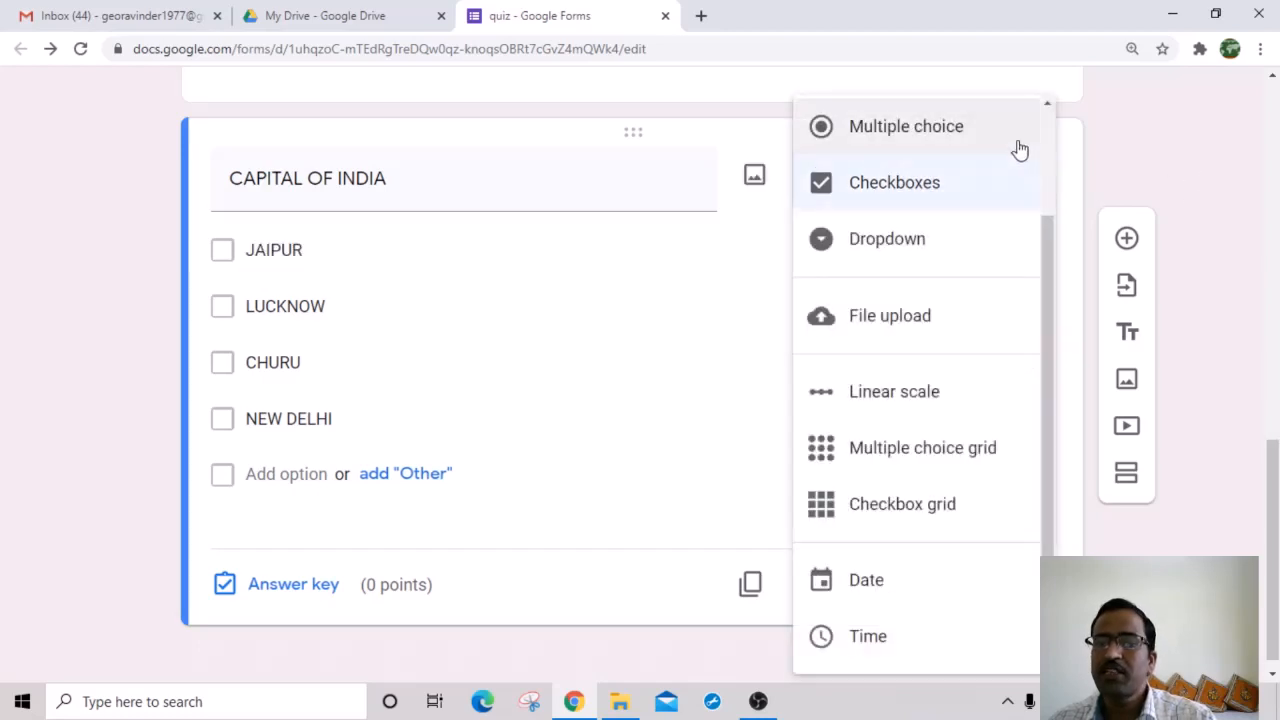
pyautogui.click(912, 245)
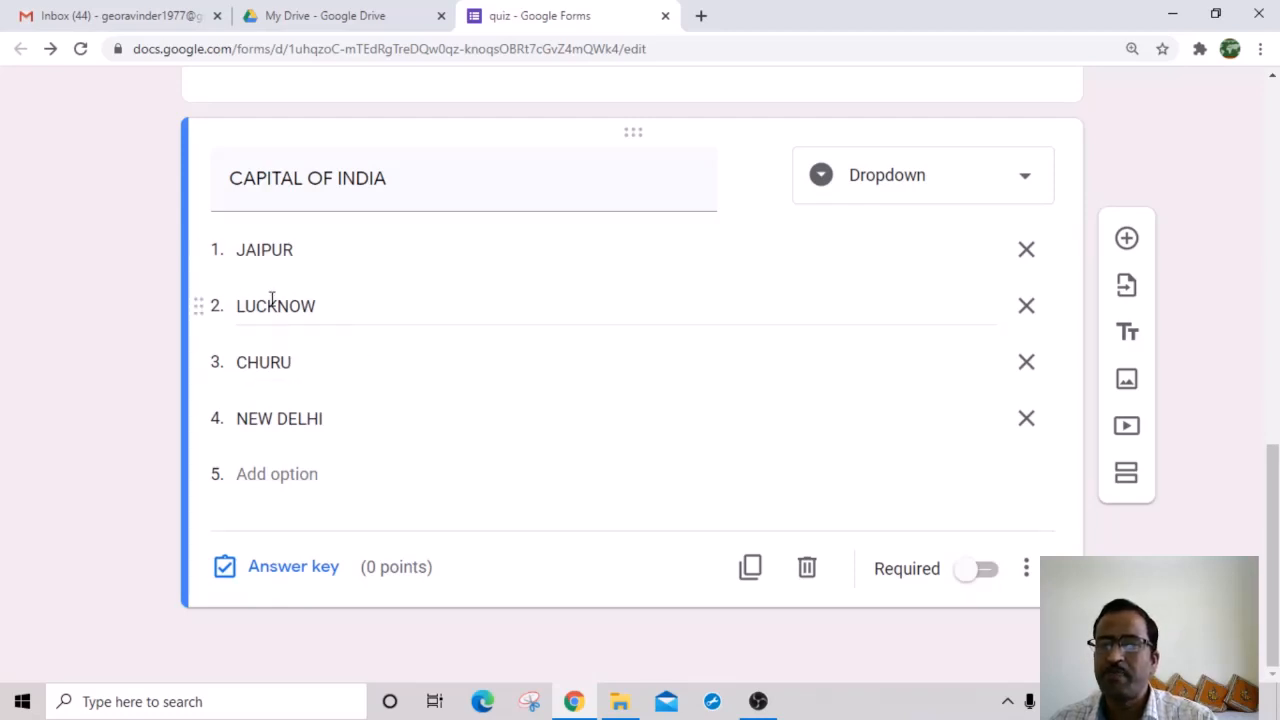
pyautogui.scroll(1, 584, 321)
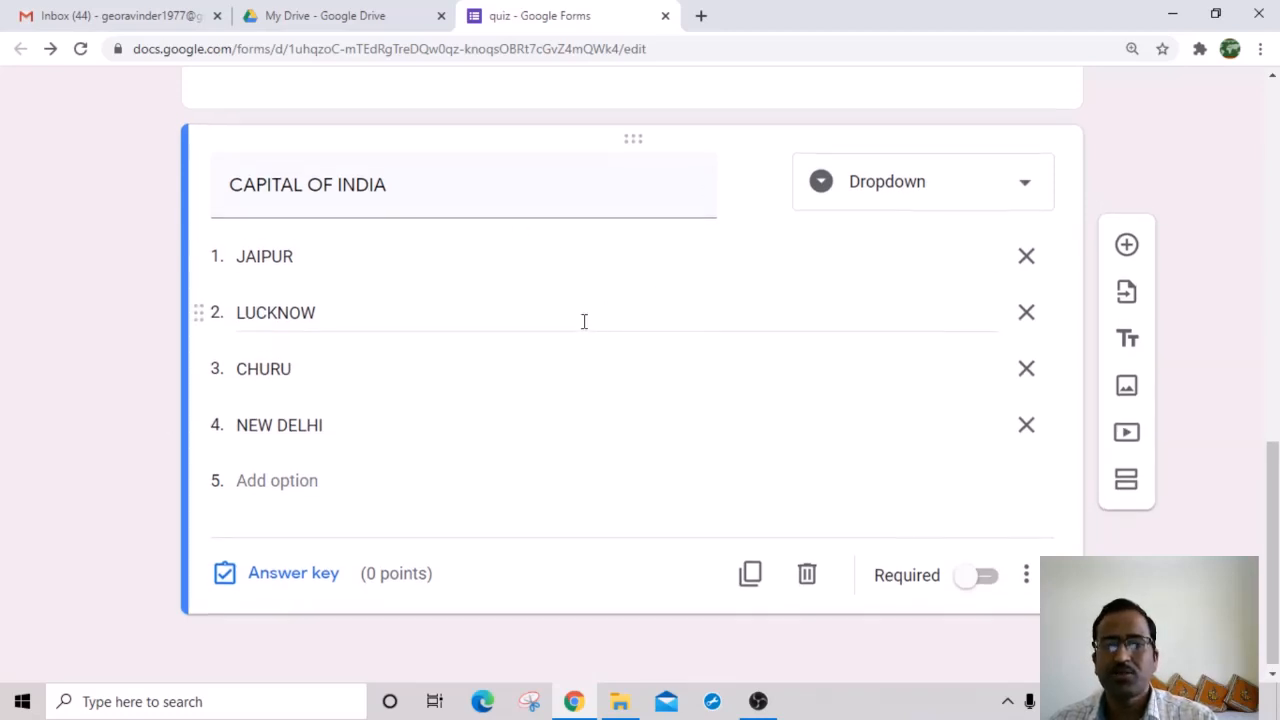
pyautogui.scroll(10, 584, 321)
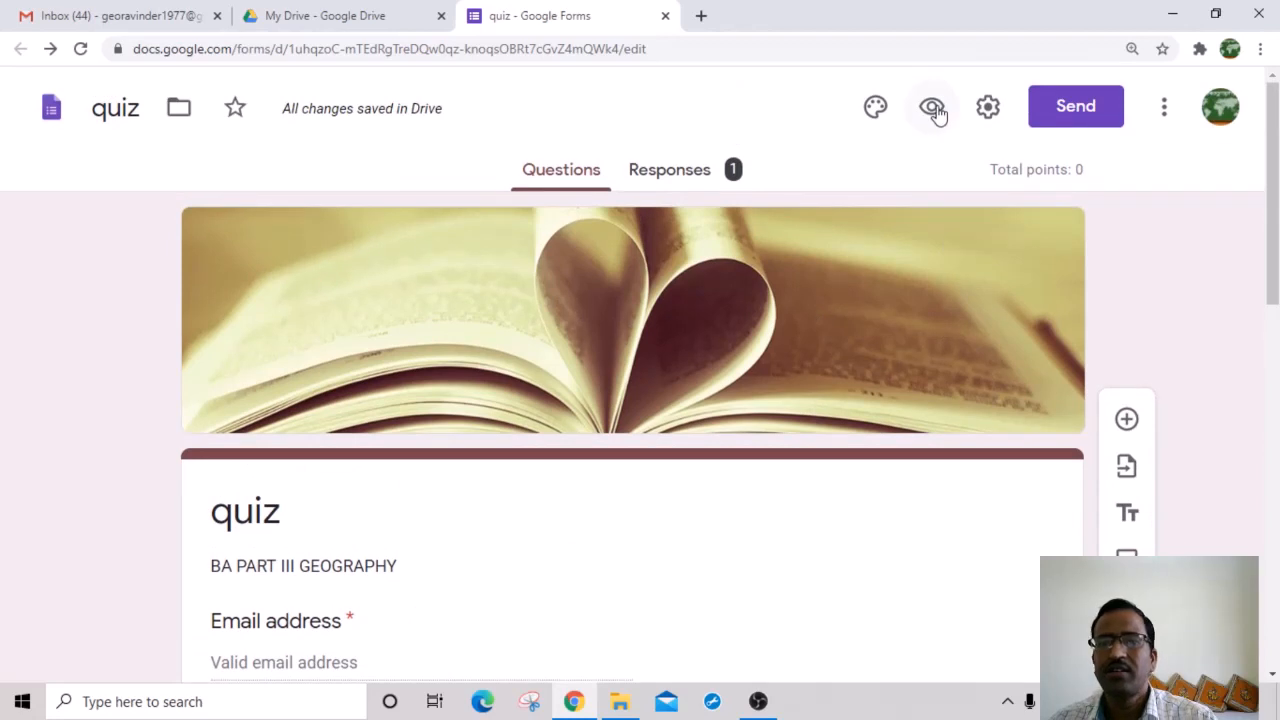
pyautogui.click(933, 108)
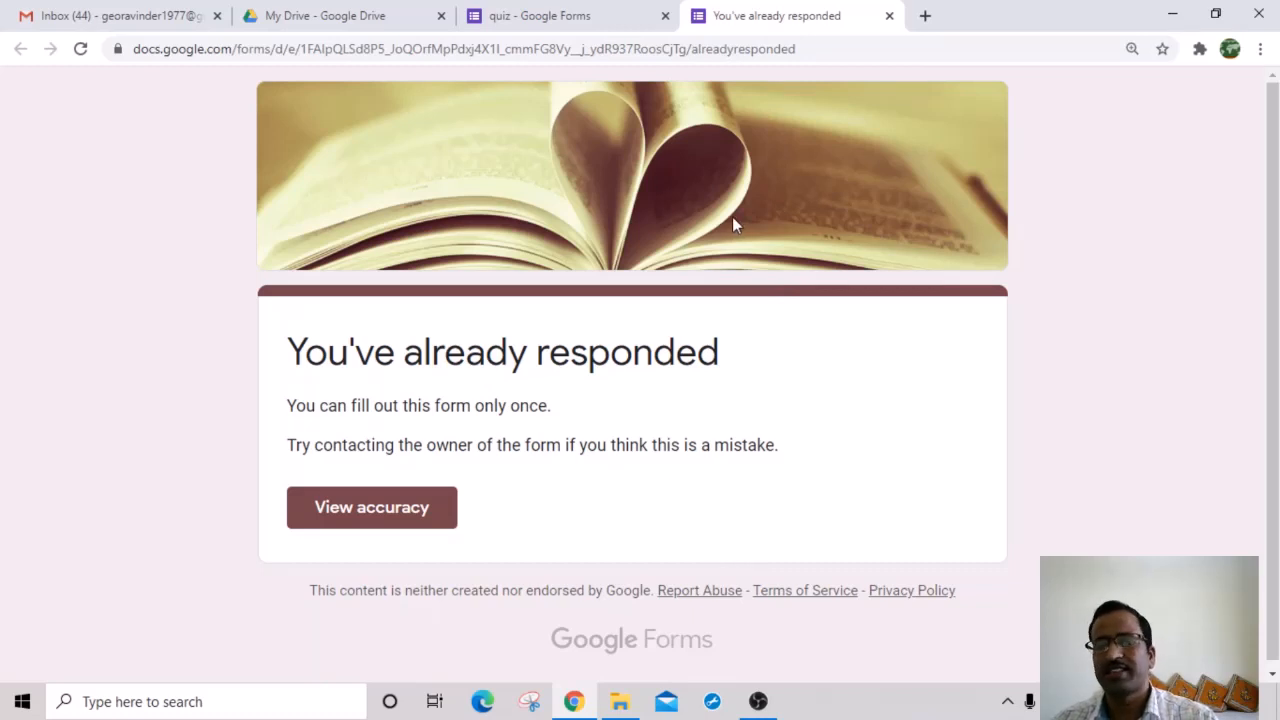
pyautogui.click(889, 16)
pyautogui.click(987, 108)
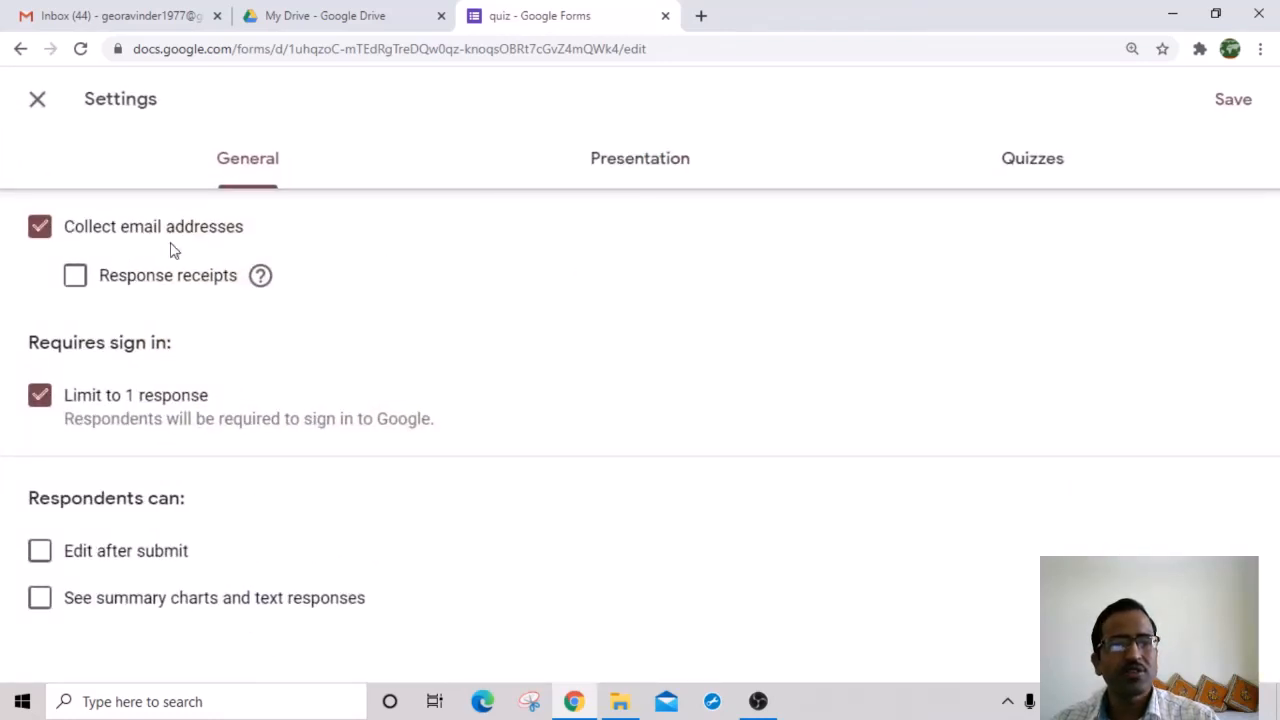
pyautogui.click(40, 396)
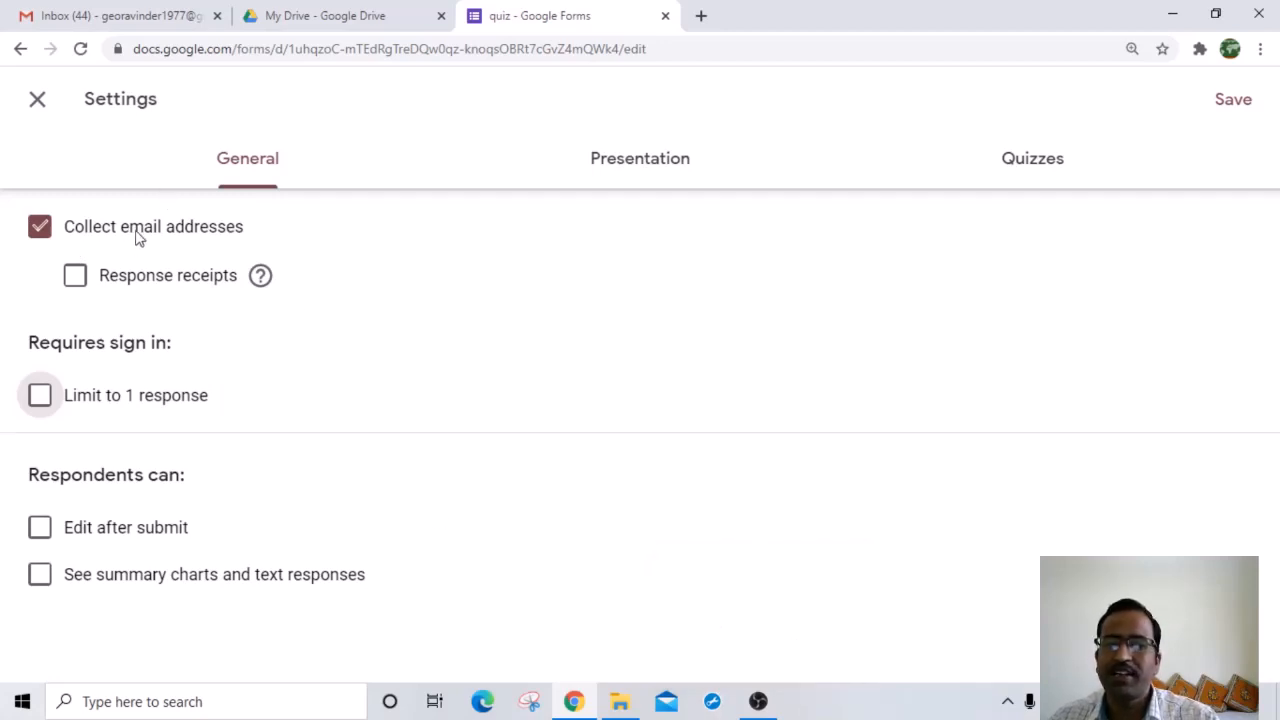
pyautogui.click(39, 230)
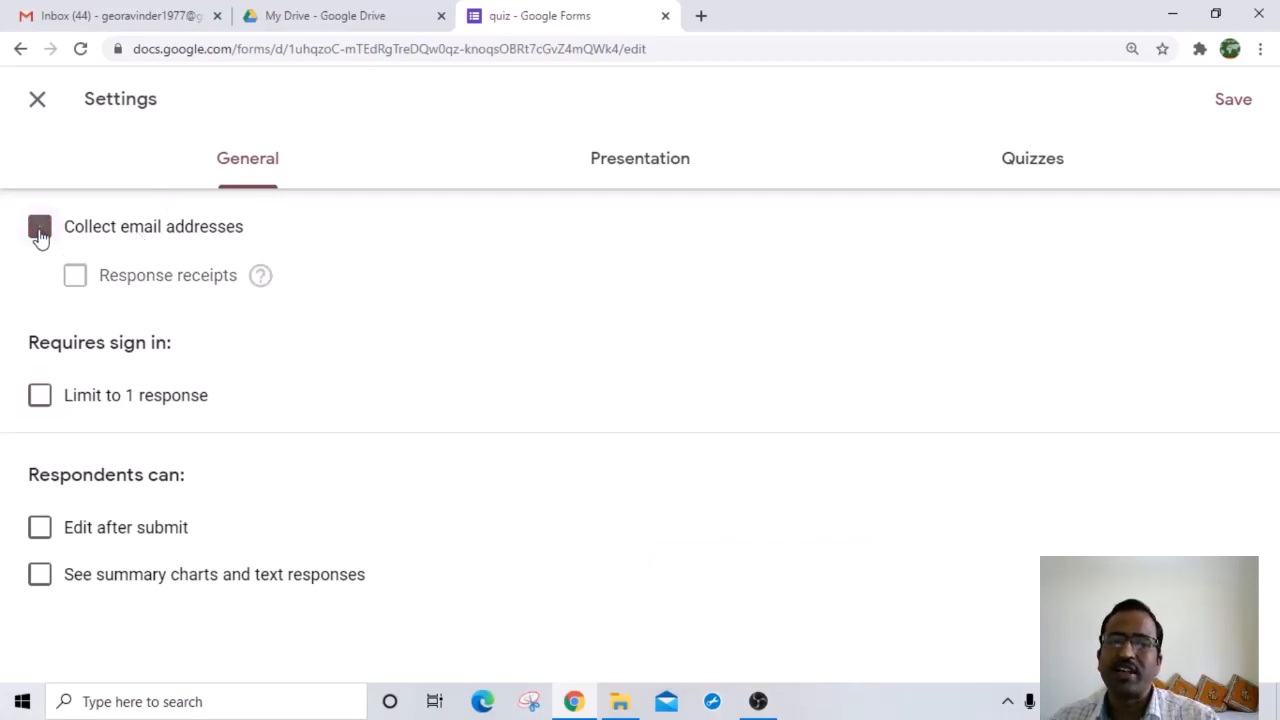
pyautogui.click(1246, 104)
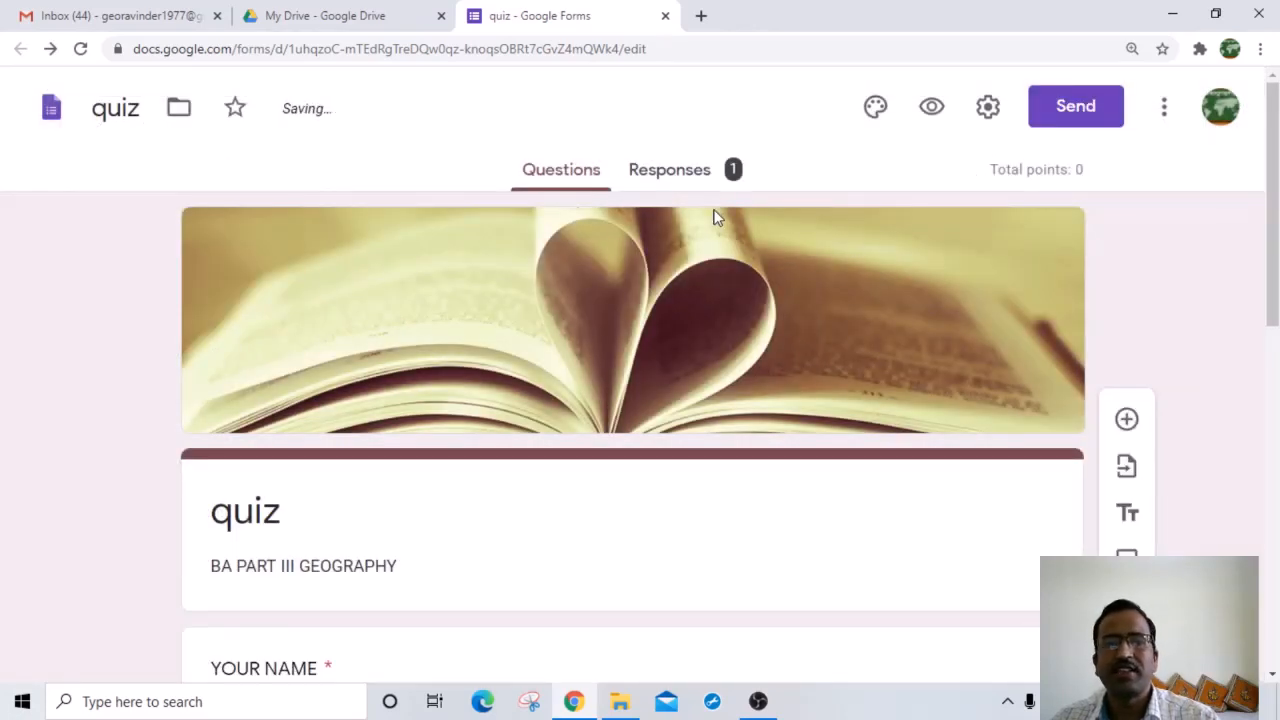
# Step: Preview the quiz and fill in a test name and a 10-digit contact number
pyautogui.click(932, 107)
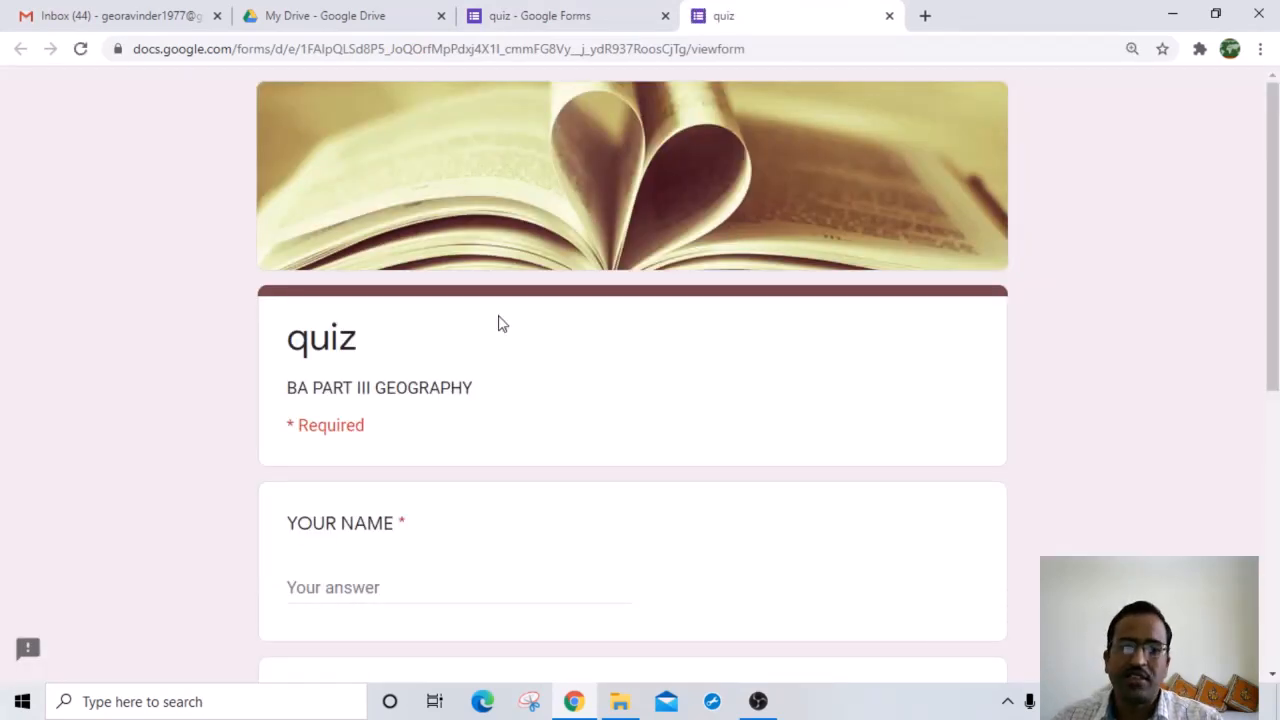
pyautogui.scroll(-4, 374, 431)
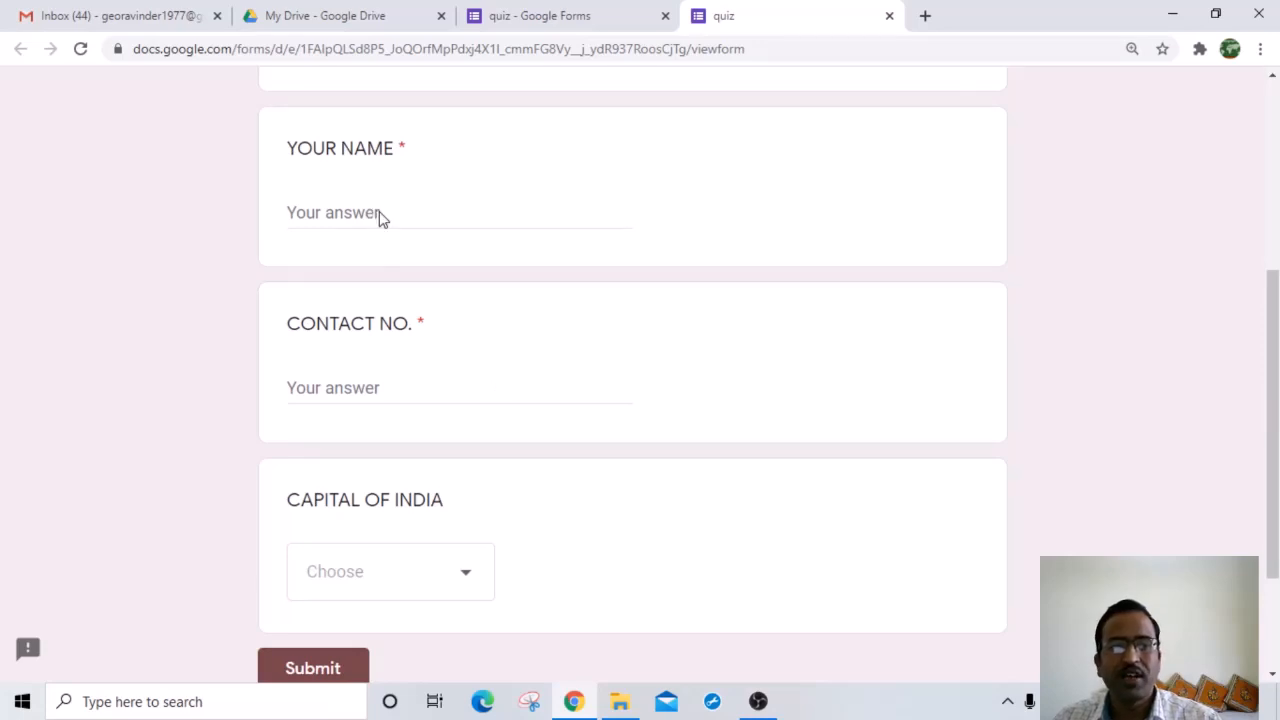
pyautogui.click(361, 218)
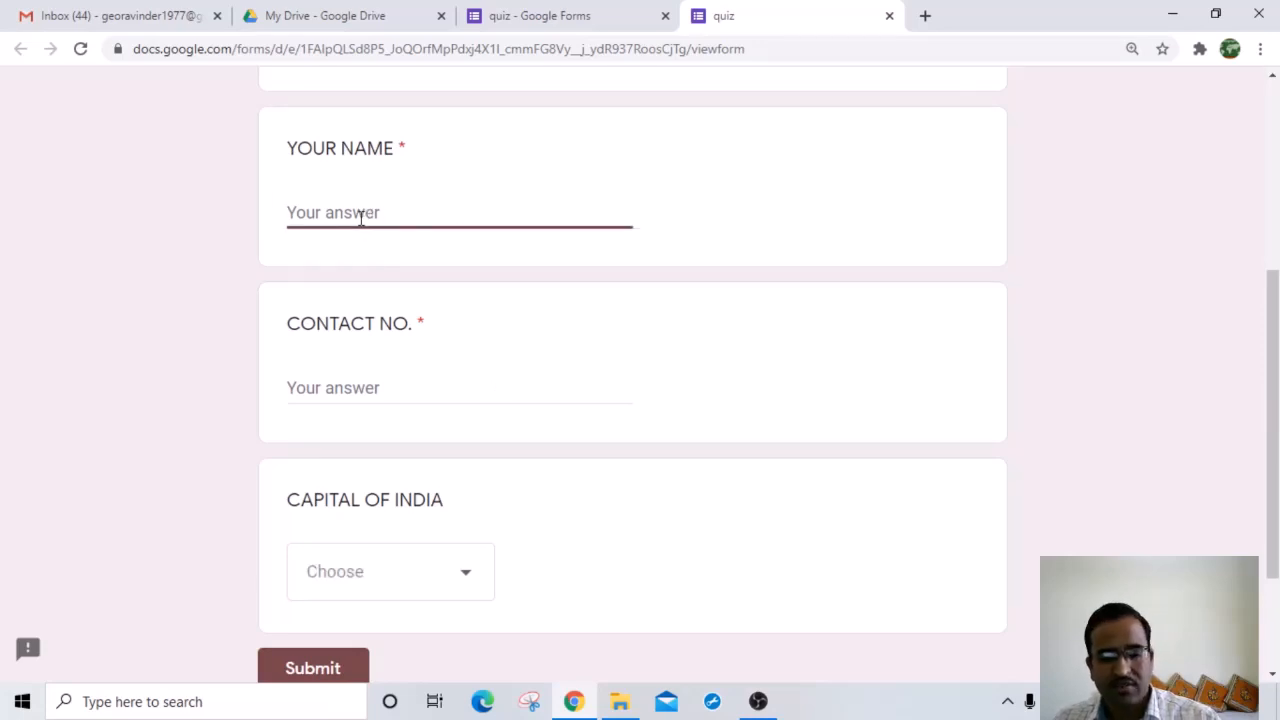
pyautogui.write('DSFFDG')
pyautogui.click(341, 388)
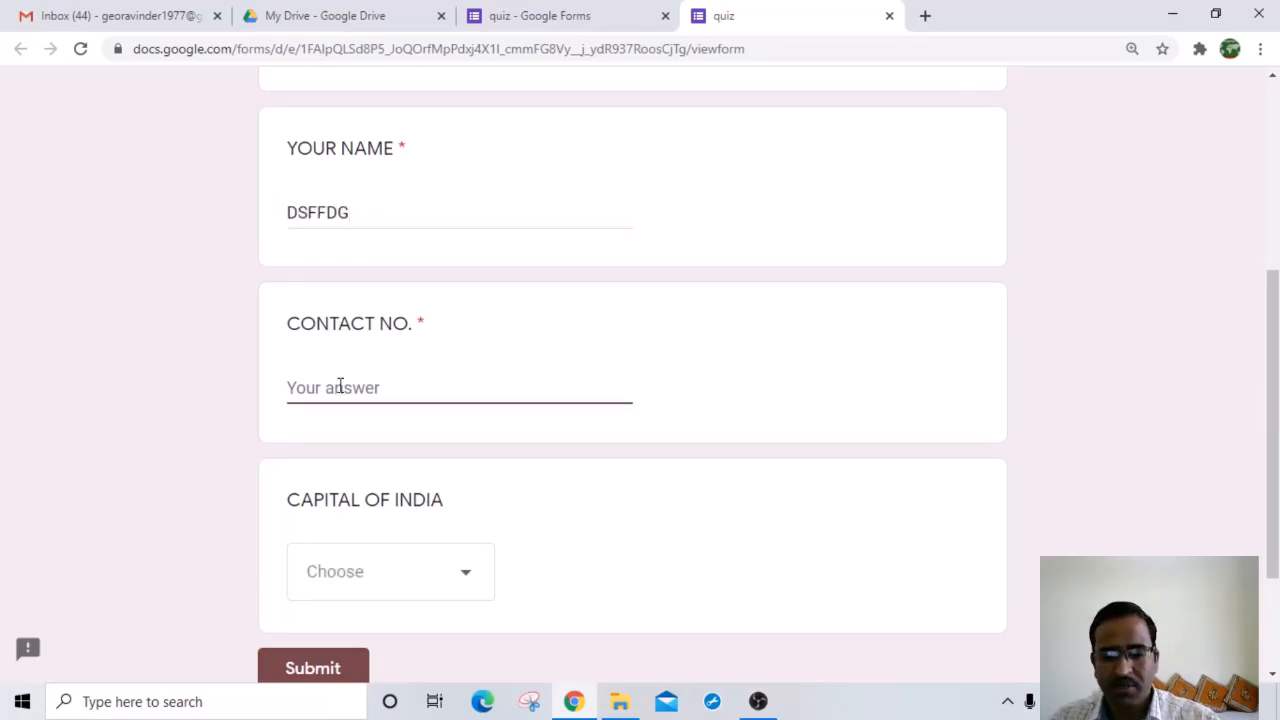
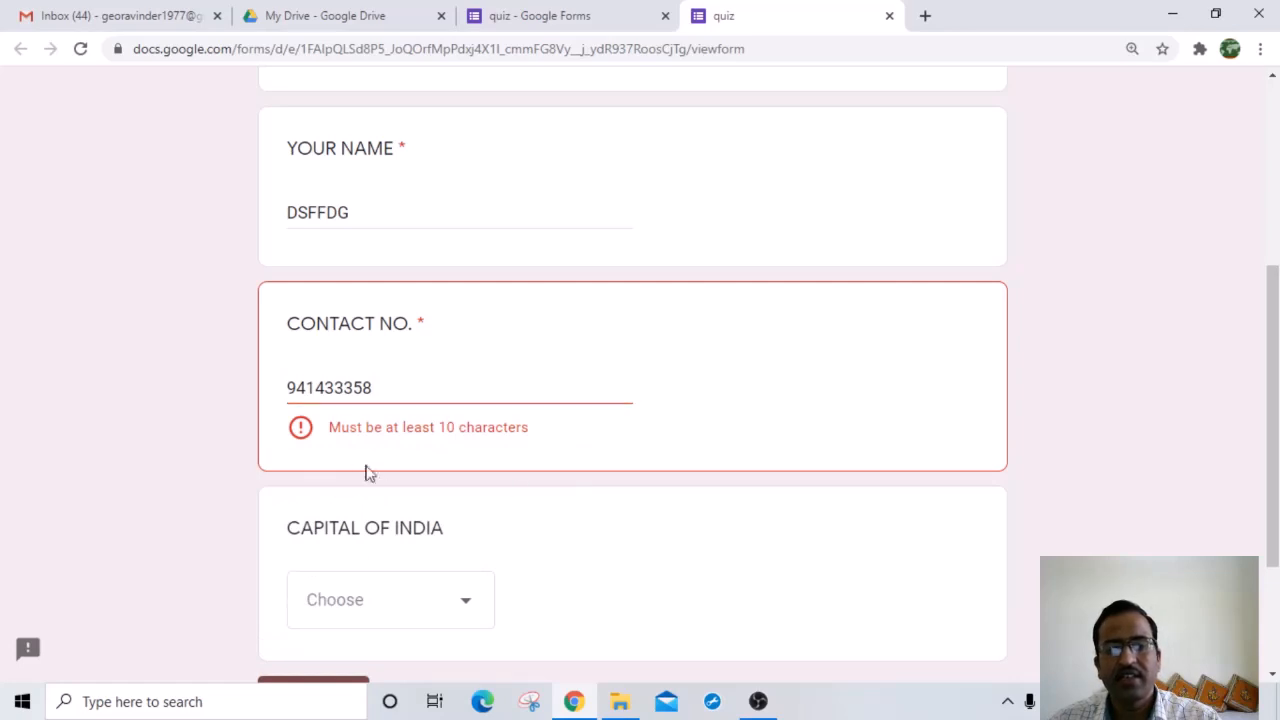
pyautogui.click(404, 391)
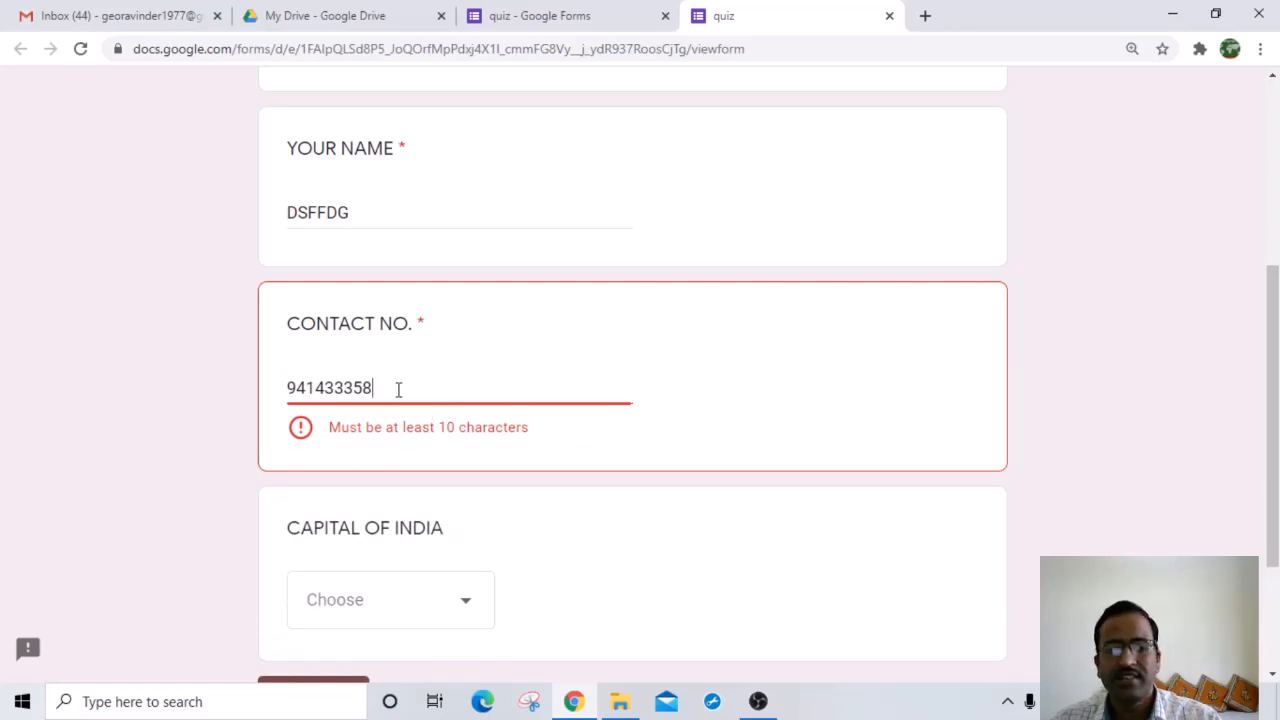
pyautogui.click(410, 478)
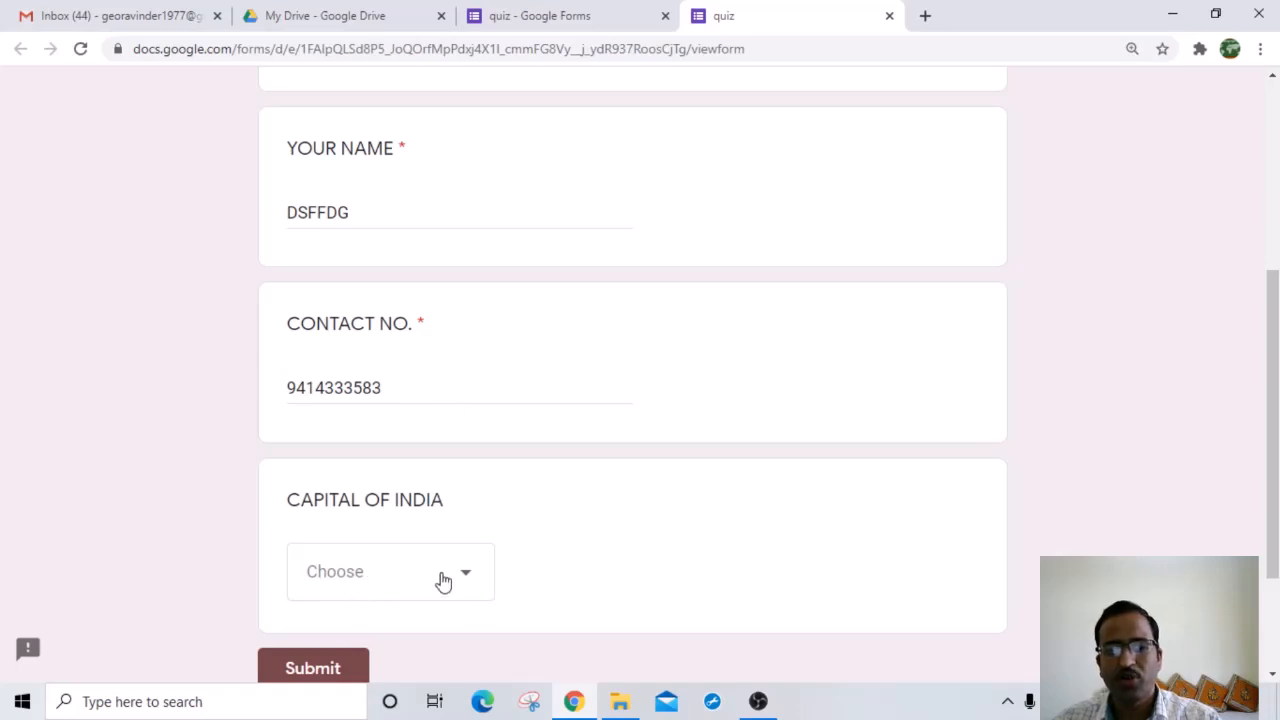
# Step: Answer NEW DELHI for CAPITAL OF INDIA, then close and leave the preview
pyautogui.scroll(-3, 440, 584)
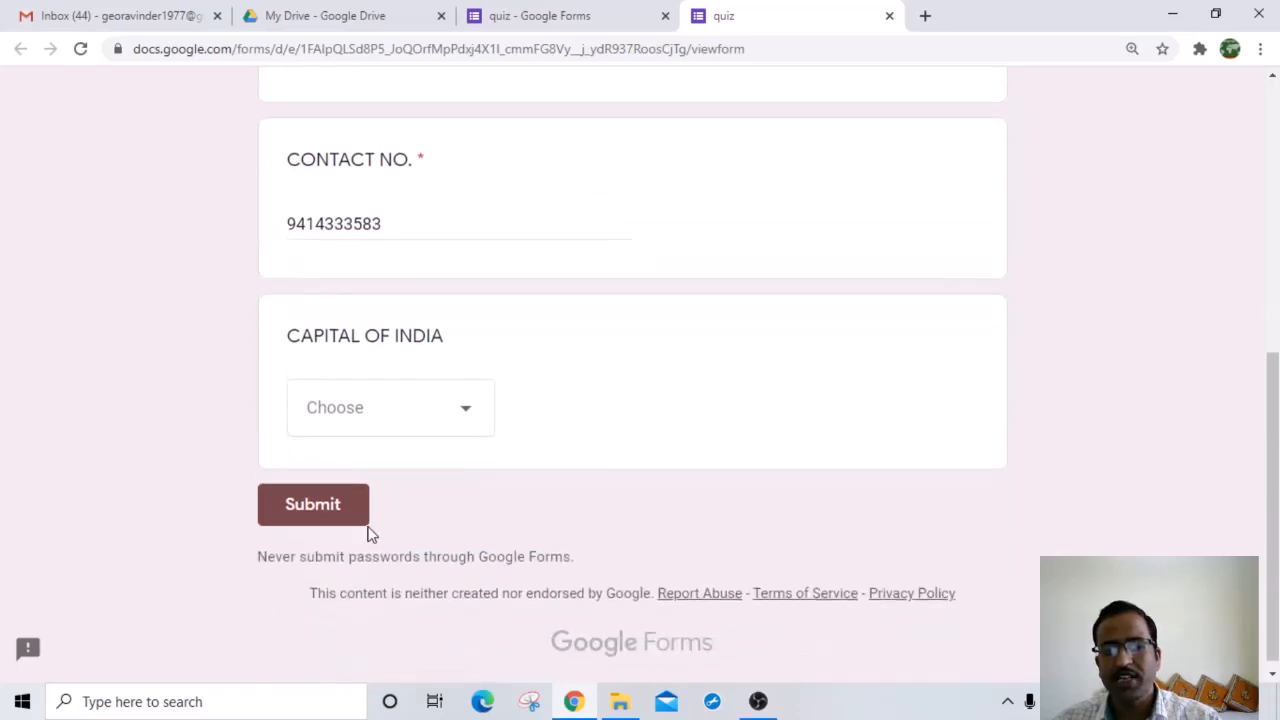
pyautogui.click(462, 405)
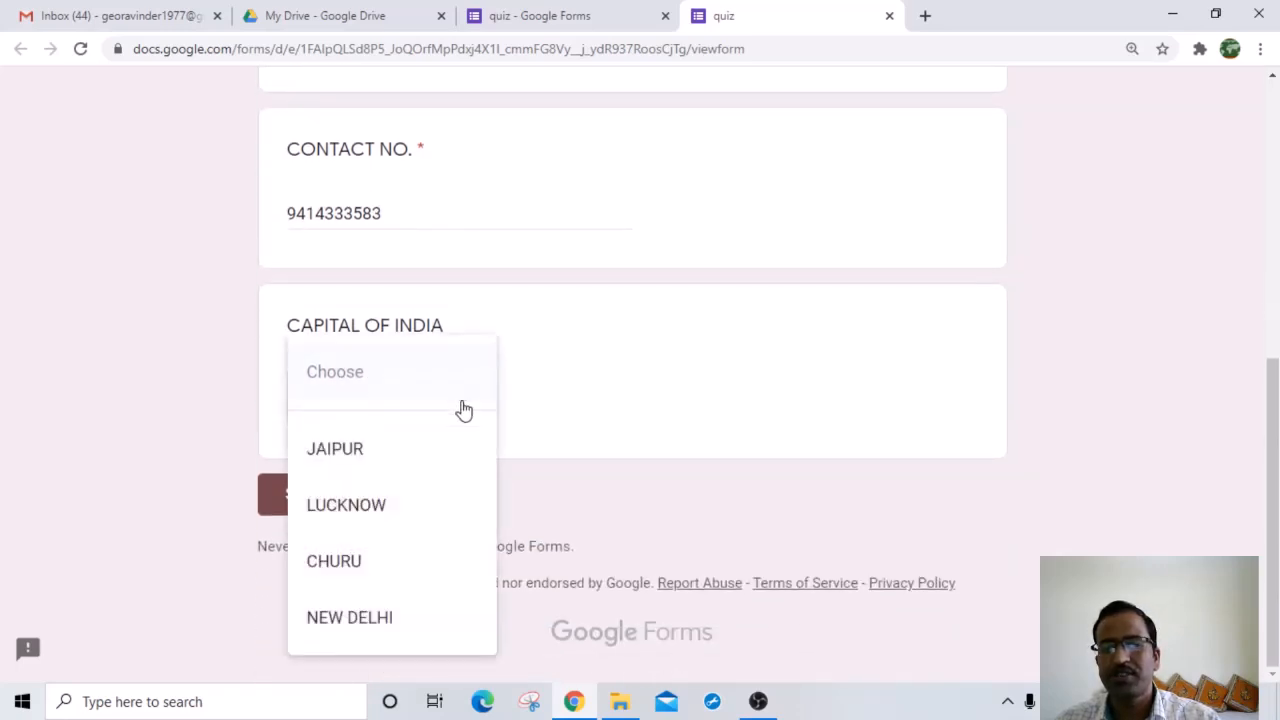
pyautogui.click(352, 620)
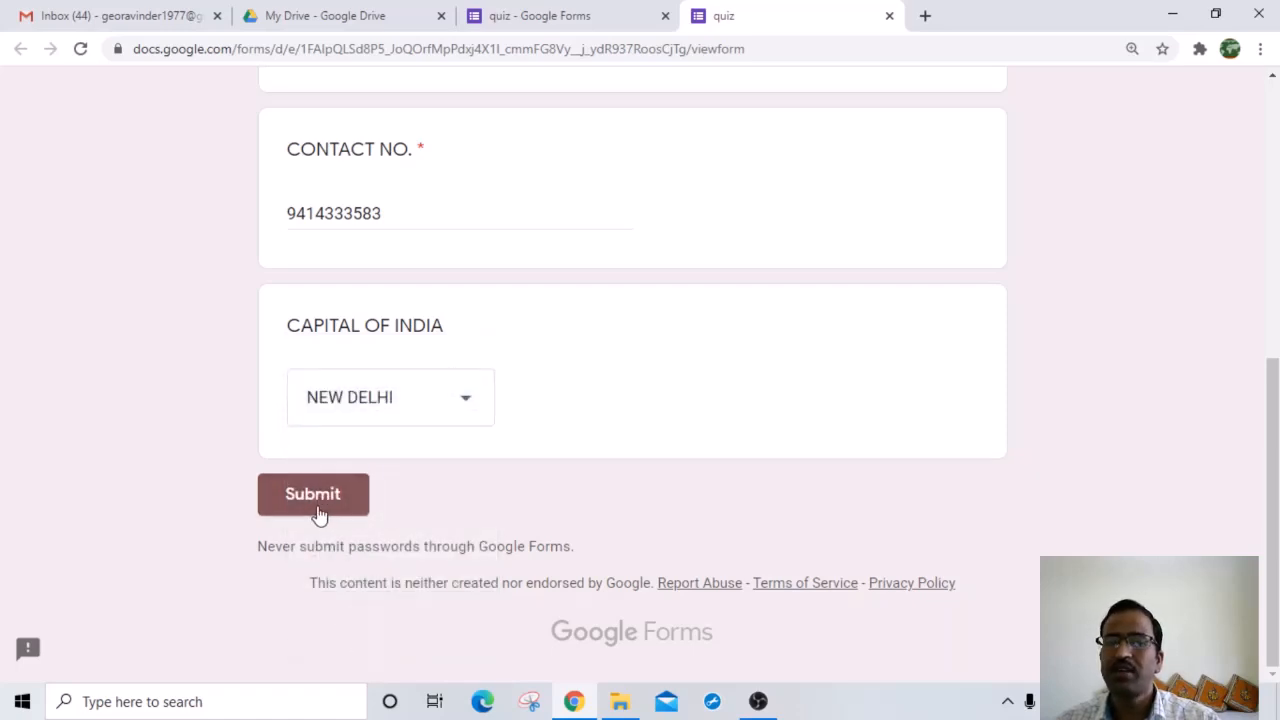
pyautogui.click(889, 16)
pyautogui.click(737, 169)
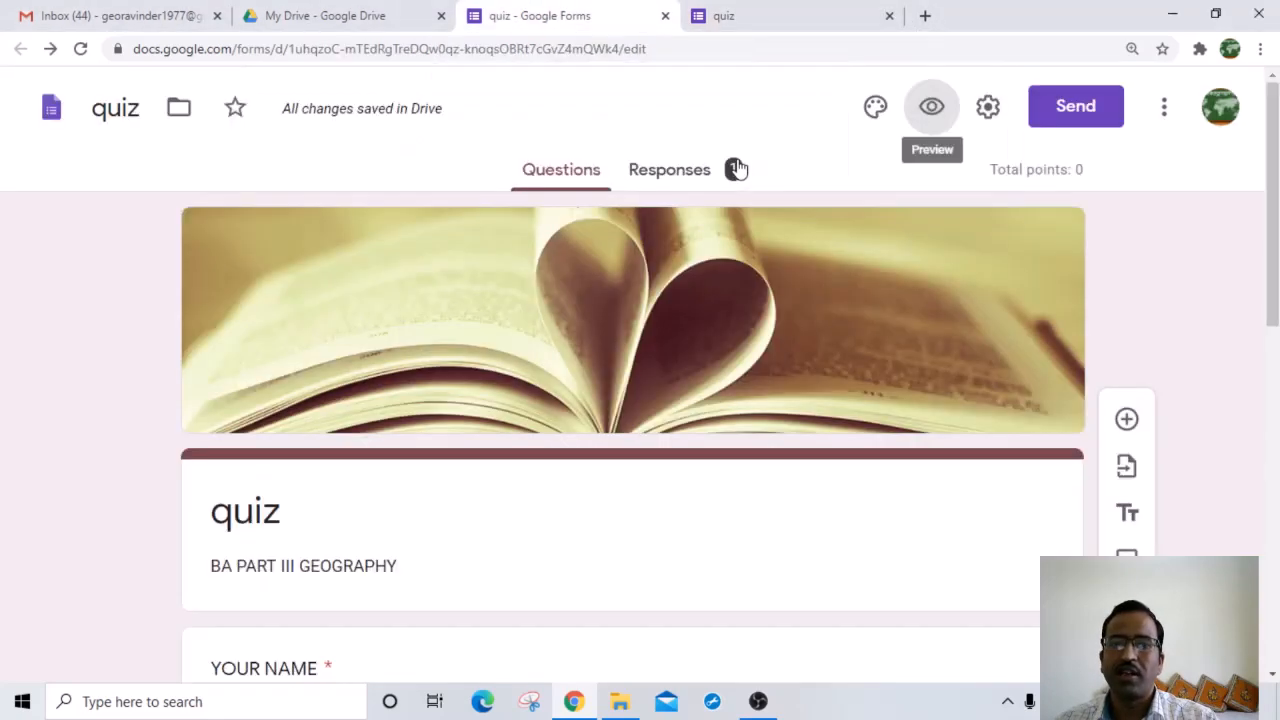
# Step: Try the Linear scale type on CAPITAL OF INDIA, checking its lowest and highest values
pyautogui.scroll(-5, 305, 515)
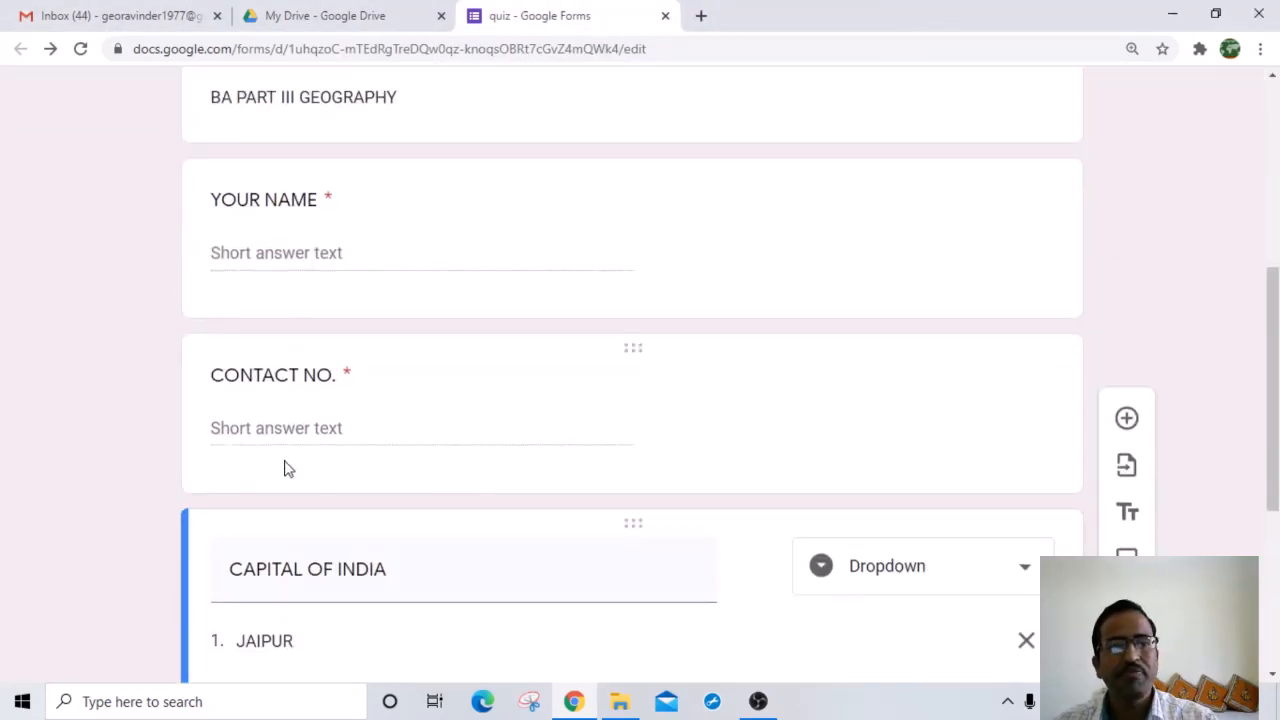
pyautogui.scroll(-4, 290, 470)
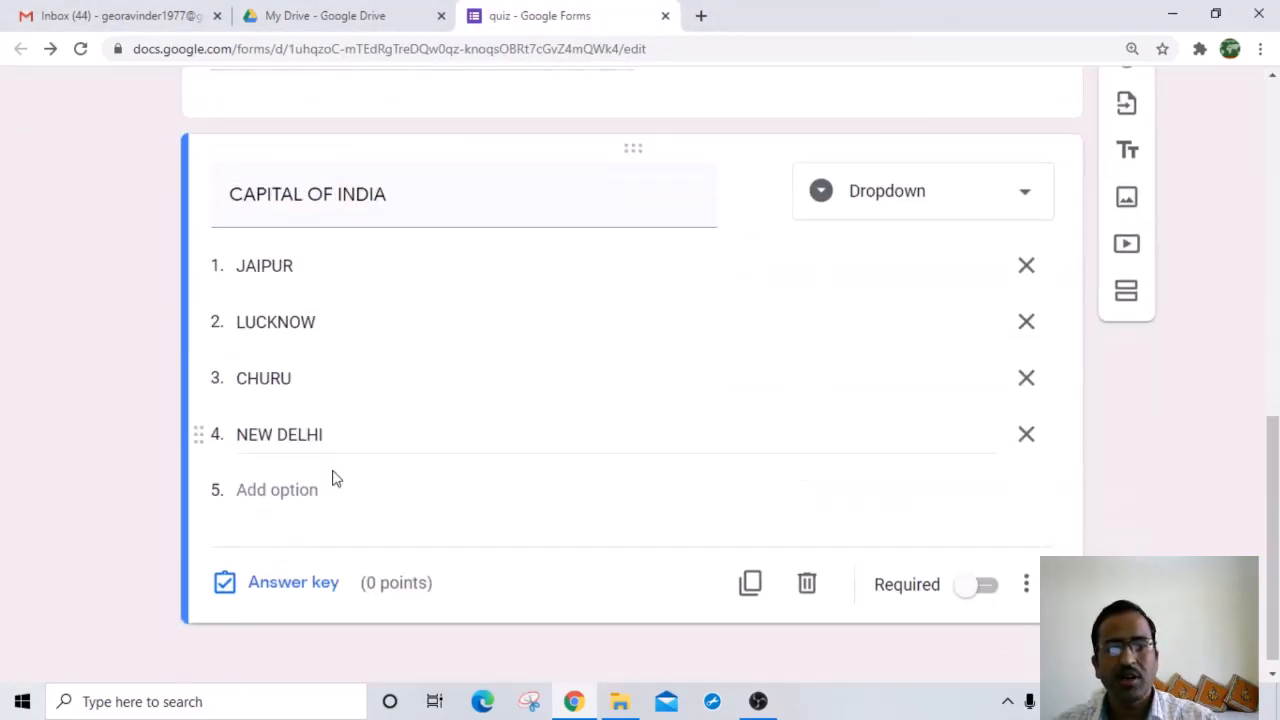
pyautogui.click(1021, 197)
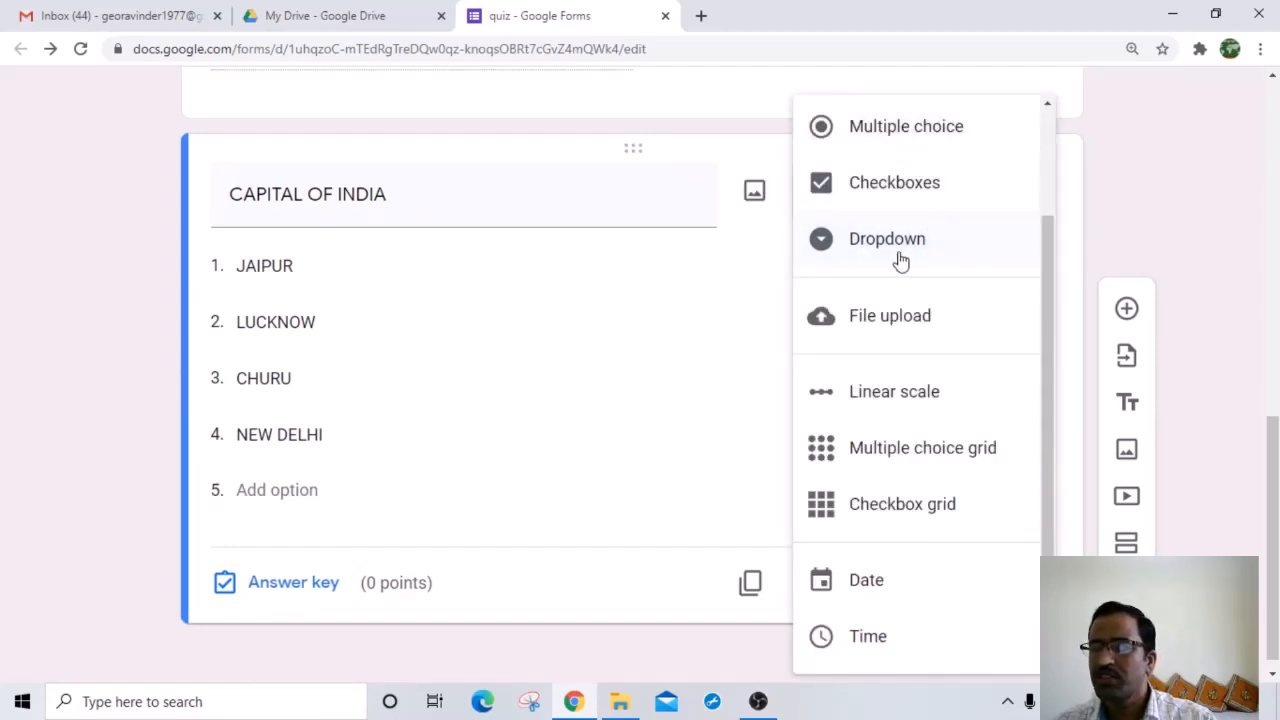
pyautogui.click(881, 405)
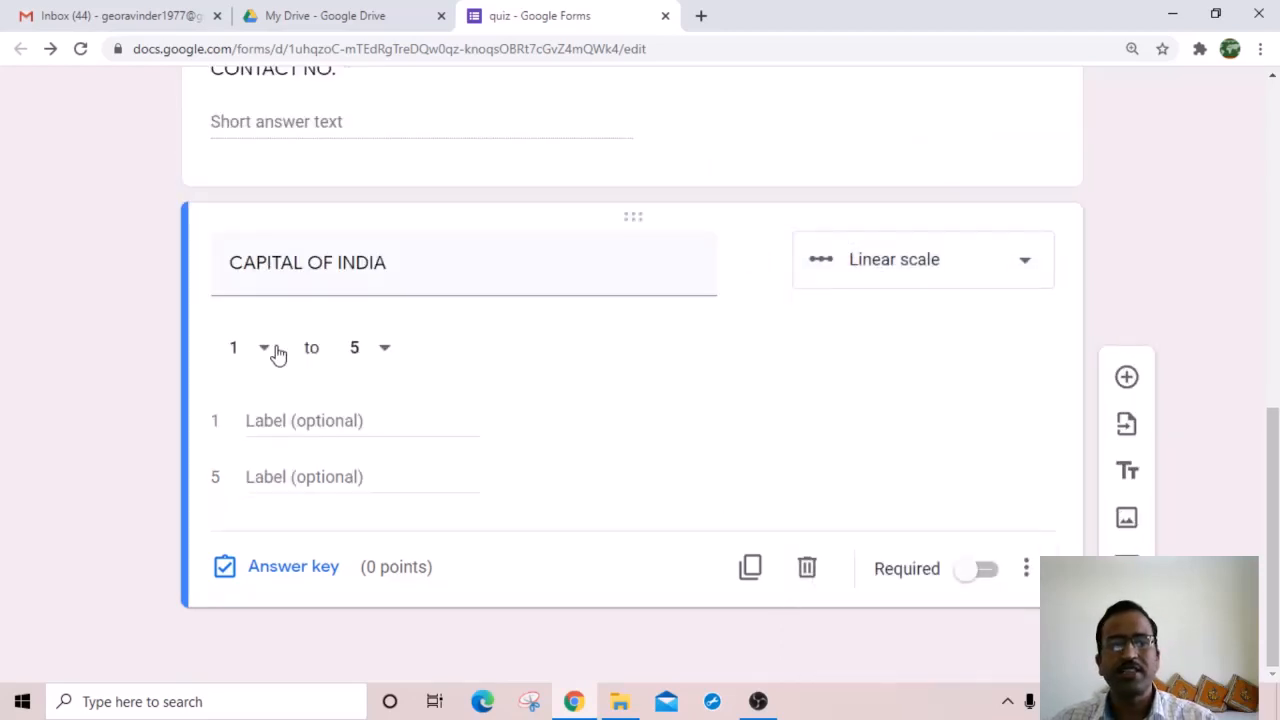
pyautogui.click(265, 350)
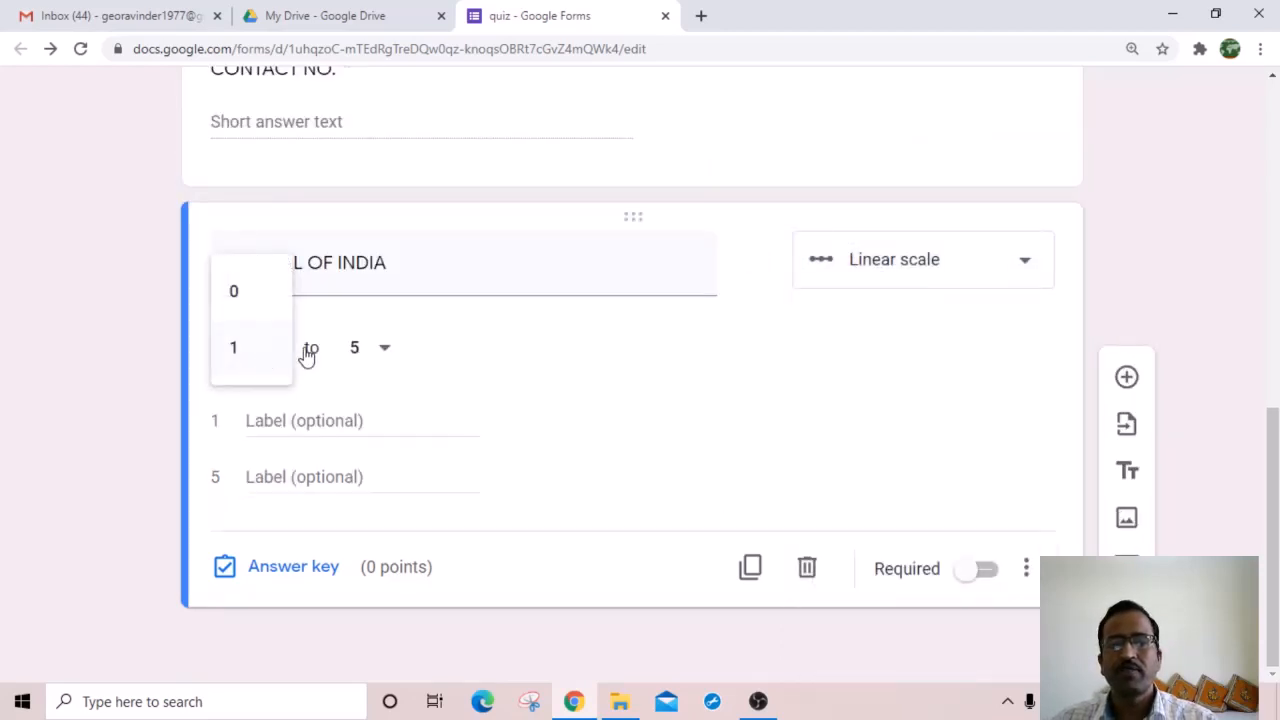
pyautogui.click(383, 350)
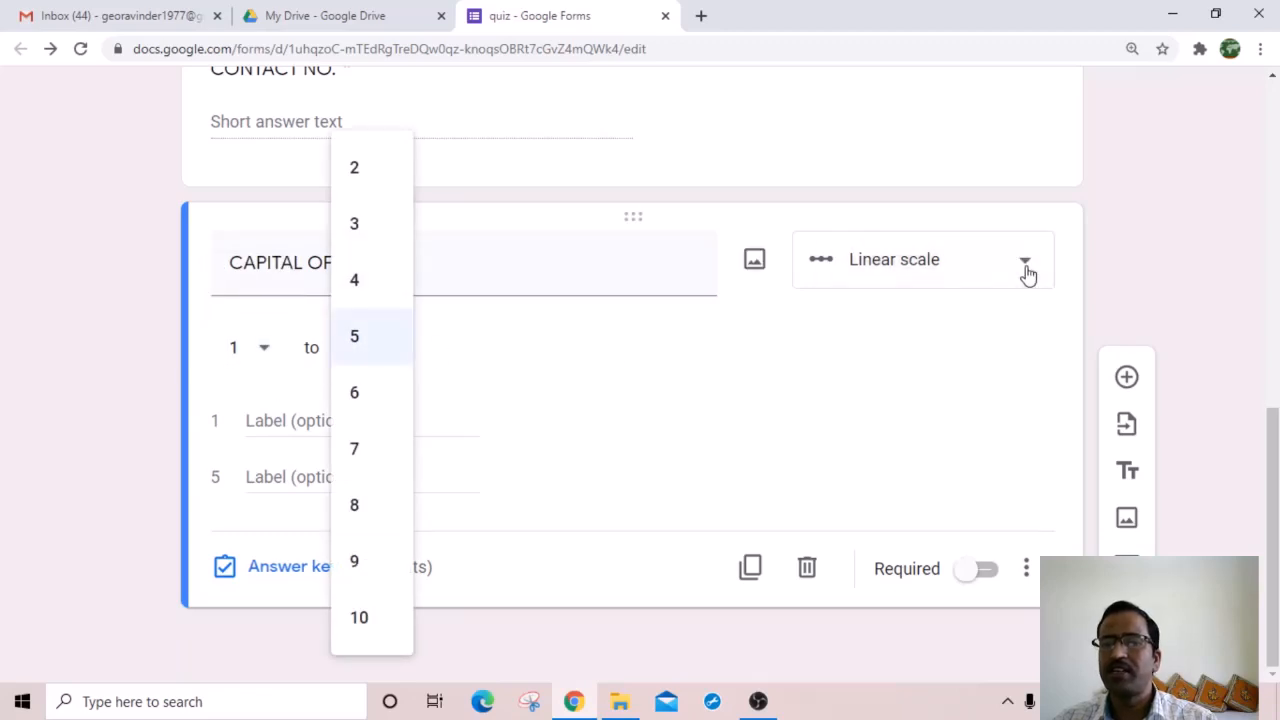
# Step: Make it multiple choice with options JAIPUR, LUCKNOW, CHURU and NEW DELHI
pyautogui.click(1025, 265)
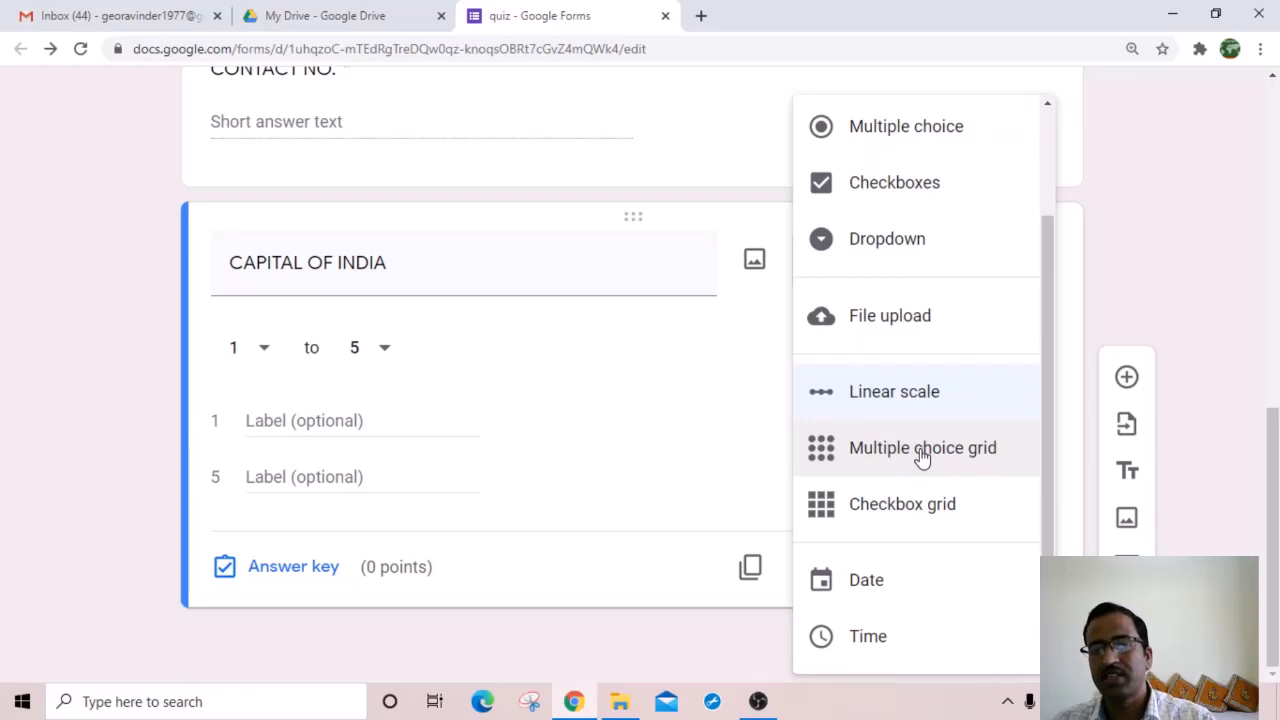
pyautogui.click(922, 147)
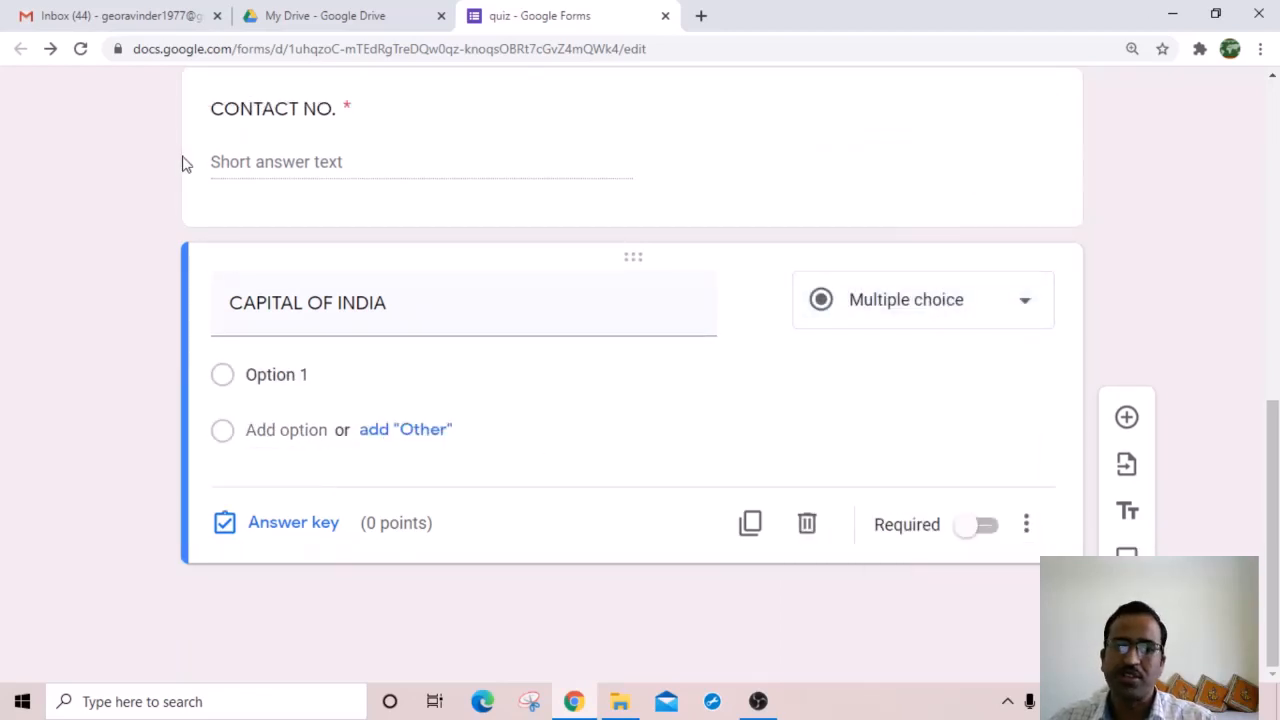
pyautogui.click(257, 378)
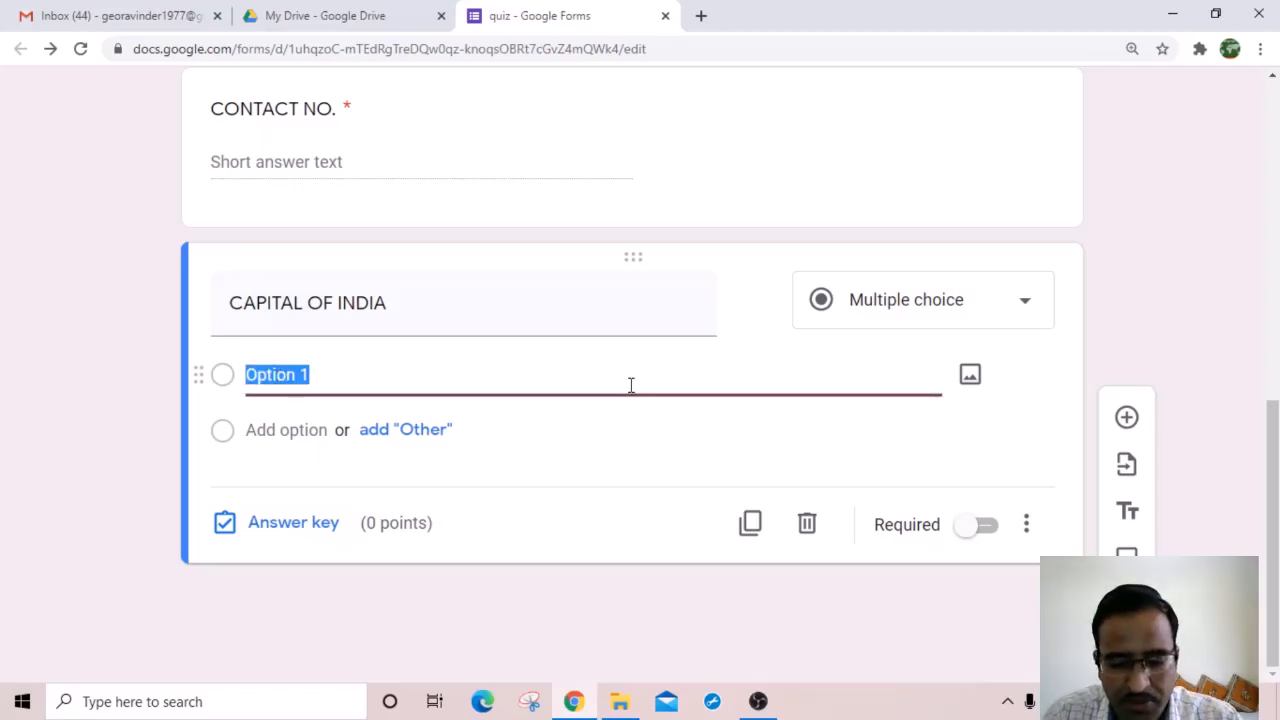
pyautogui.write('JAIPUR')
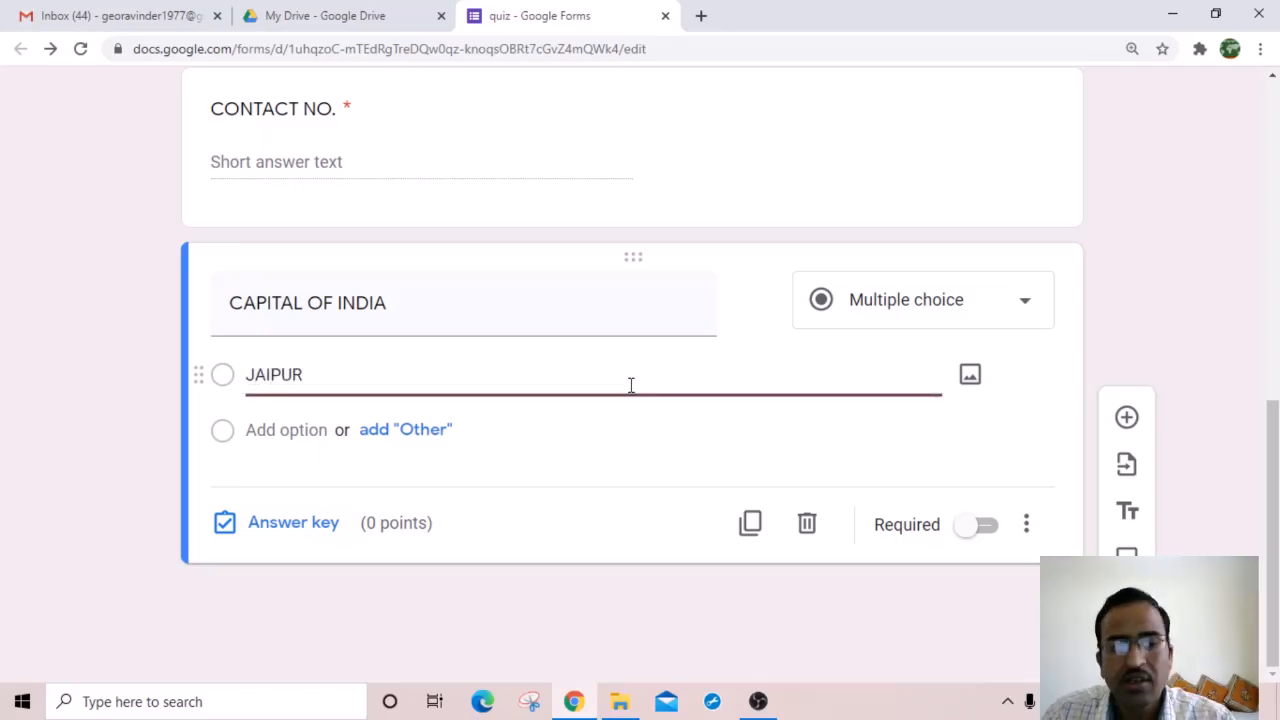
pyautogui.press('Return')
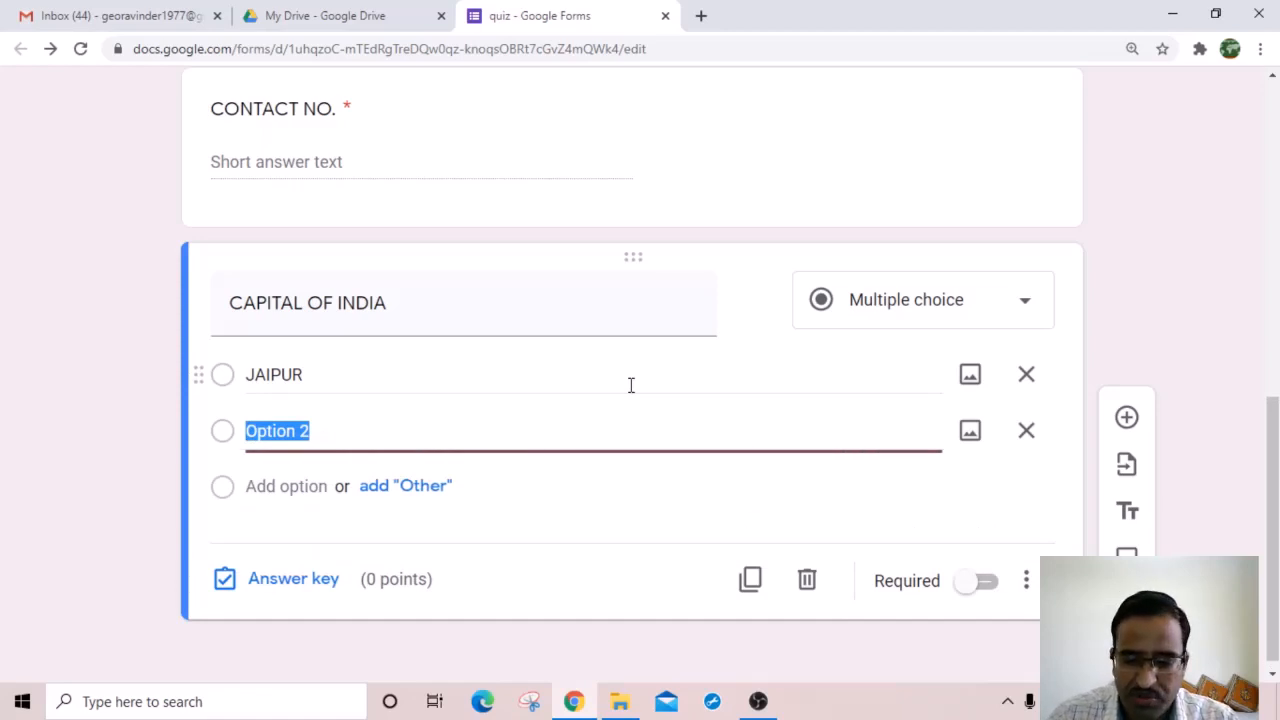
pyautogui.write('LUCKN')
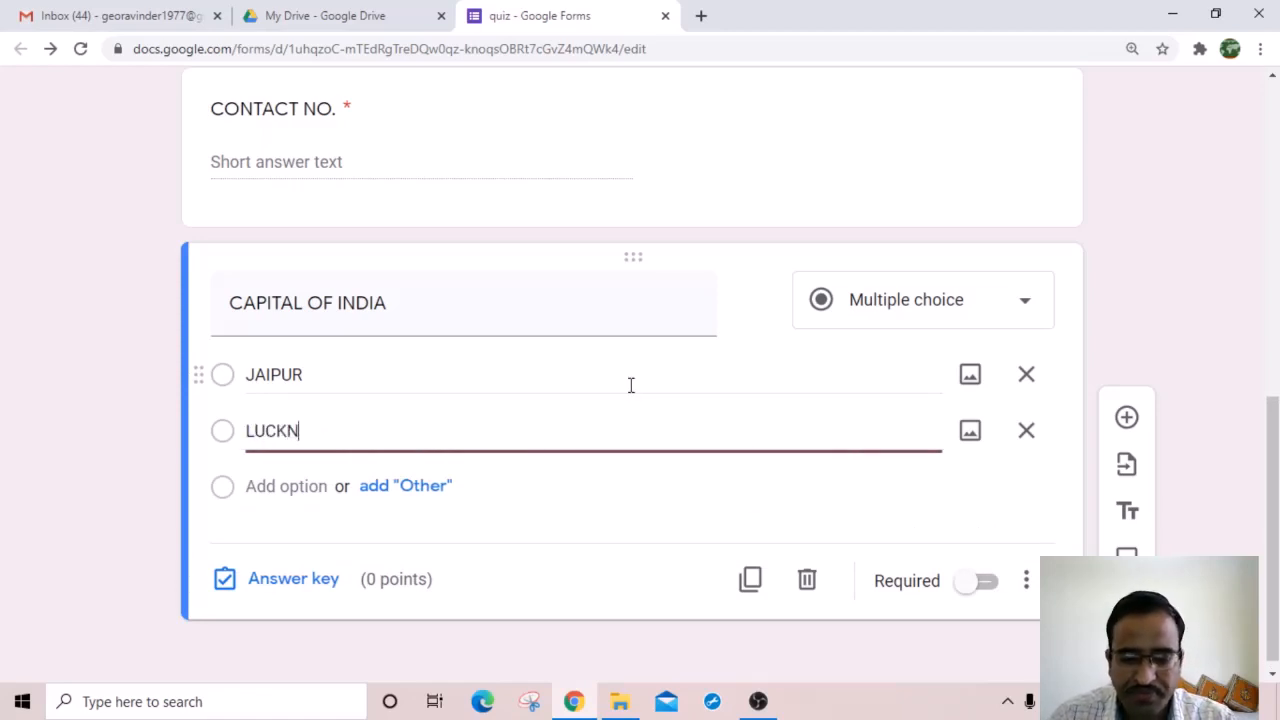
pyautogui.write('OW')
pyautogui.press('Return')
pyautogui.write('CHURU')
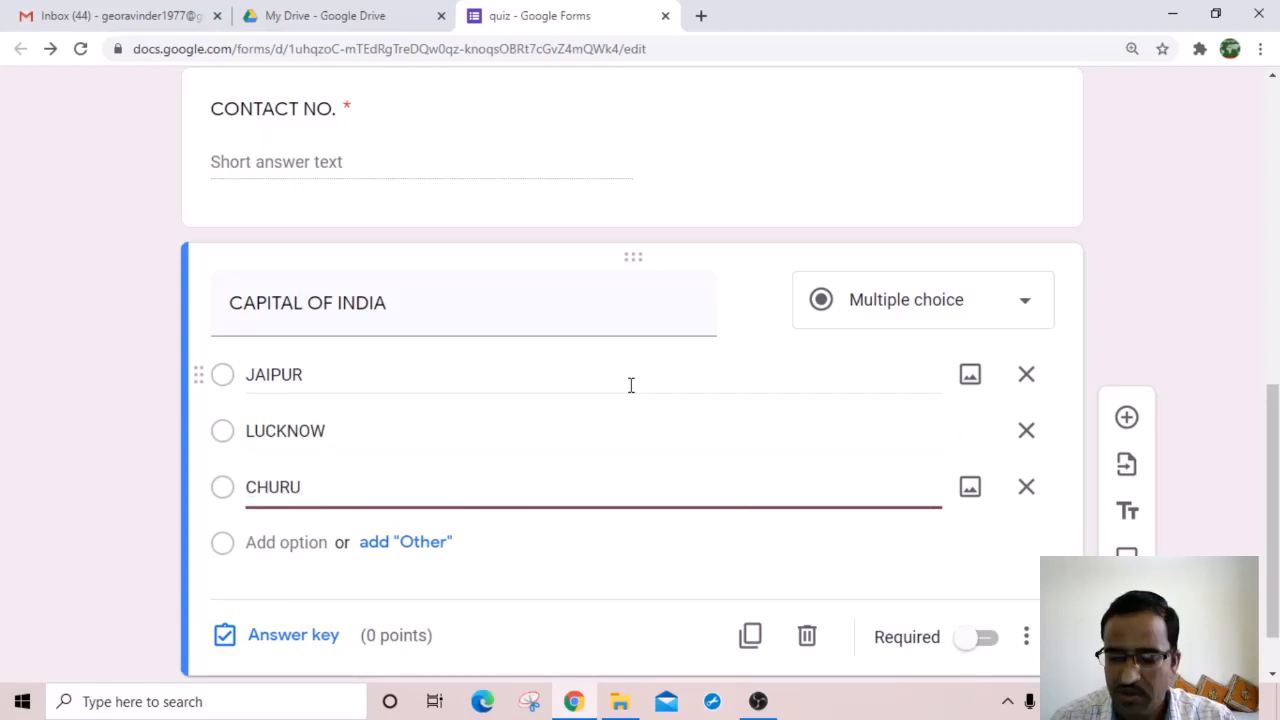
pyautogui.press('Return')
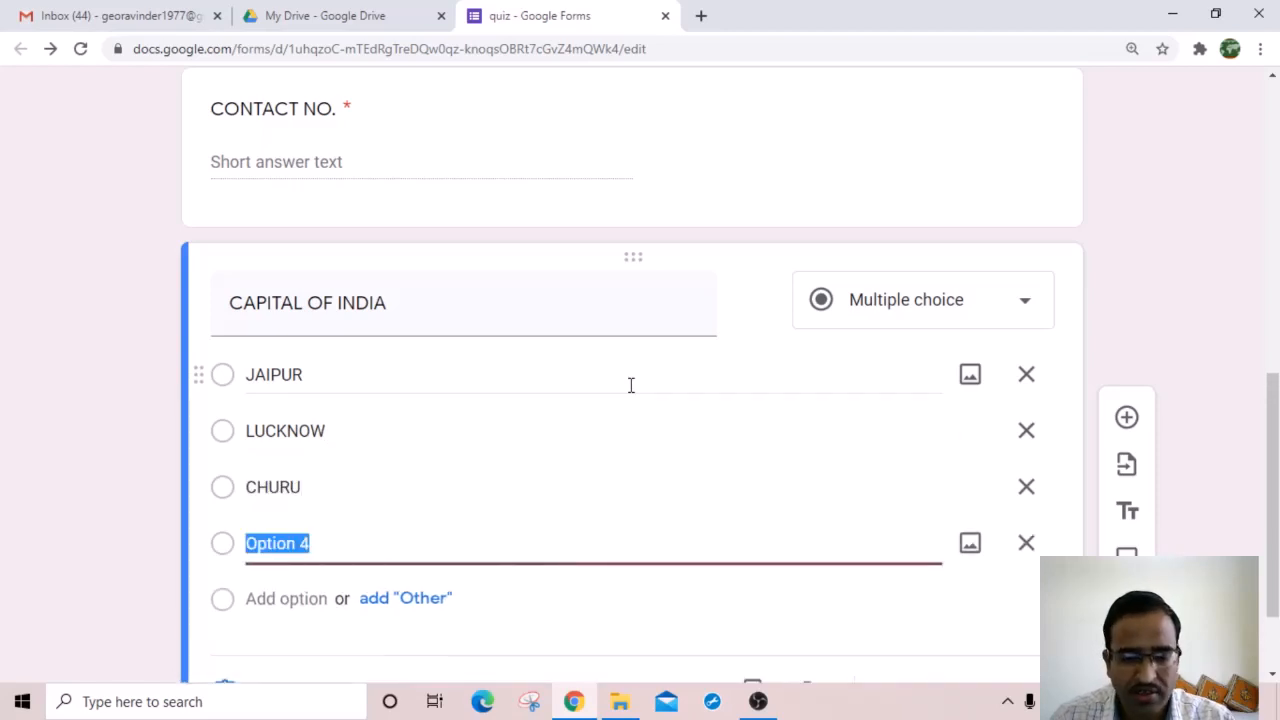
pyautogui.write('NEW DELHI')
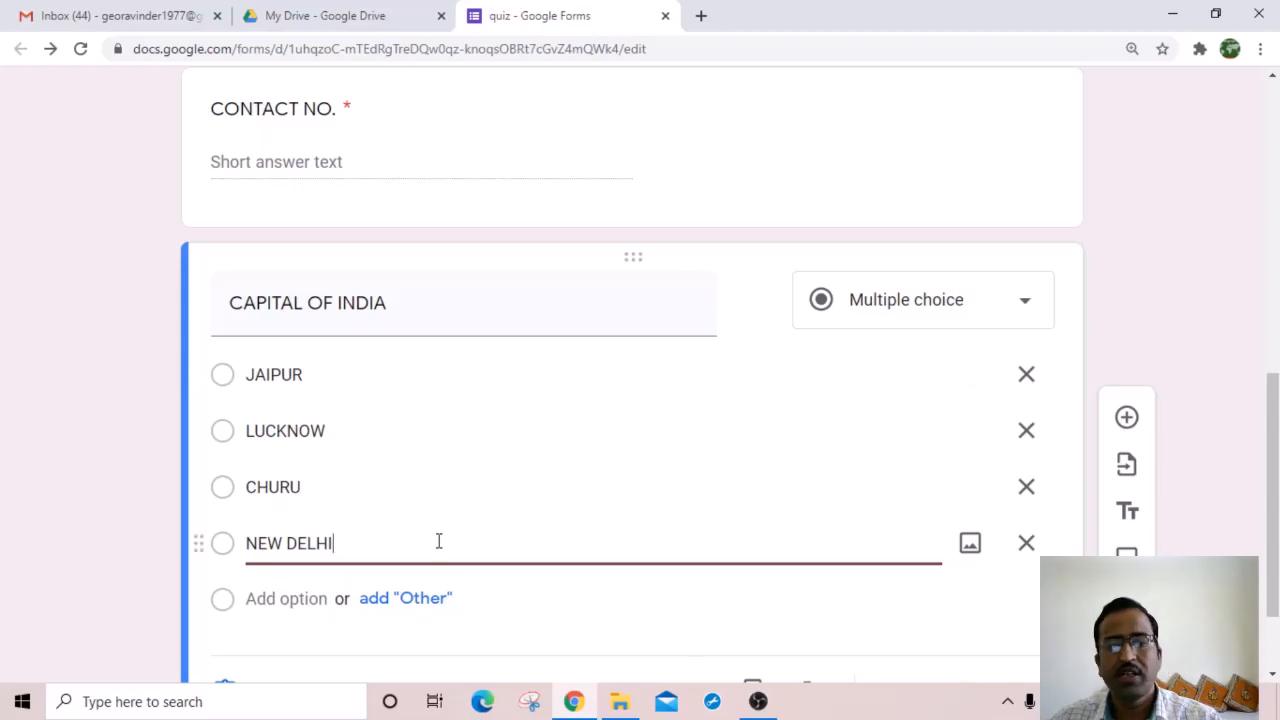
pyautogui.scroll(-1, 600, 490)
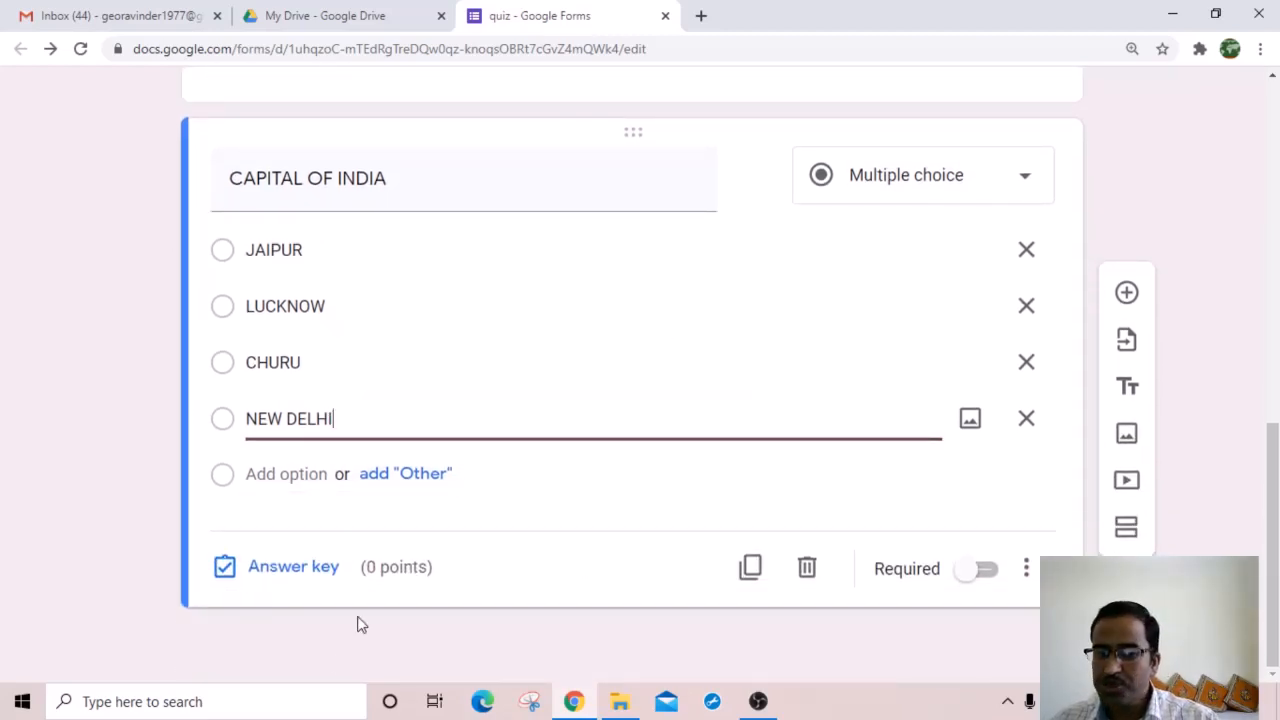
# Step: Mark NEW DELHI as the correct answer worth 5 points and make the question required
pyautogui.click(292, 567)
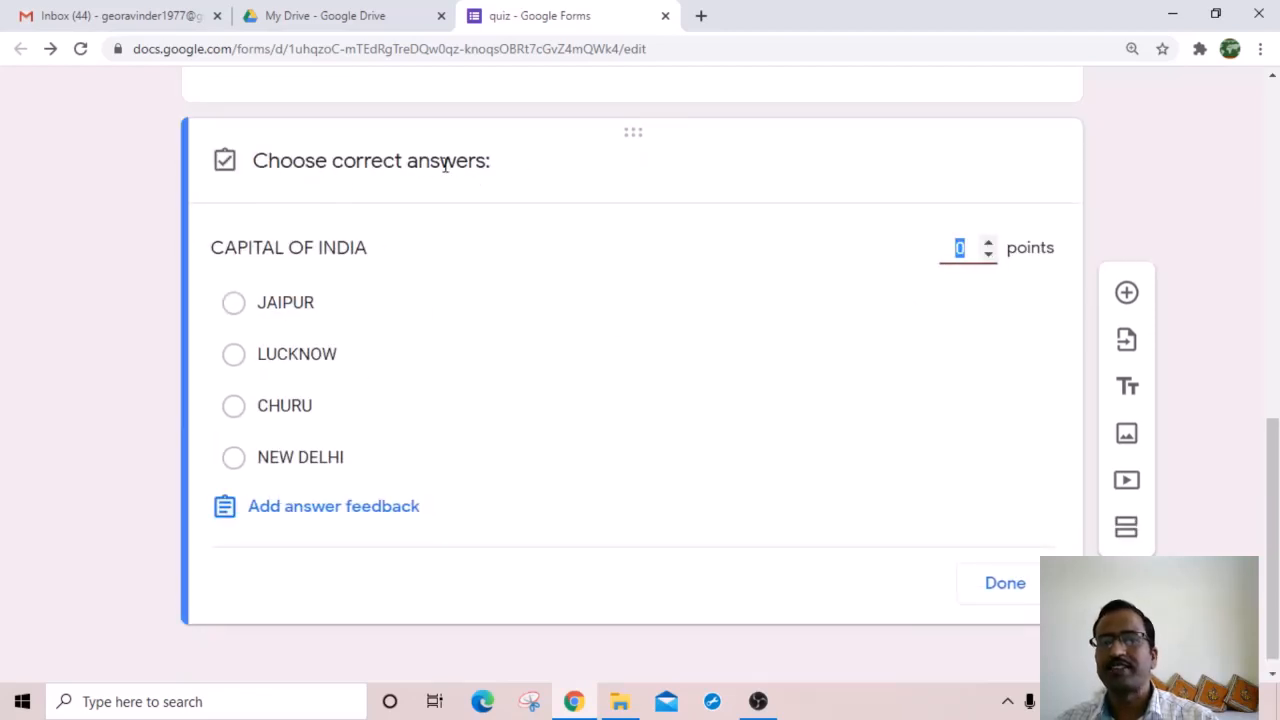
pyautogui.click(234, 464)
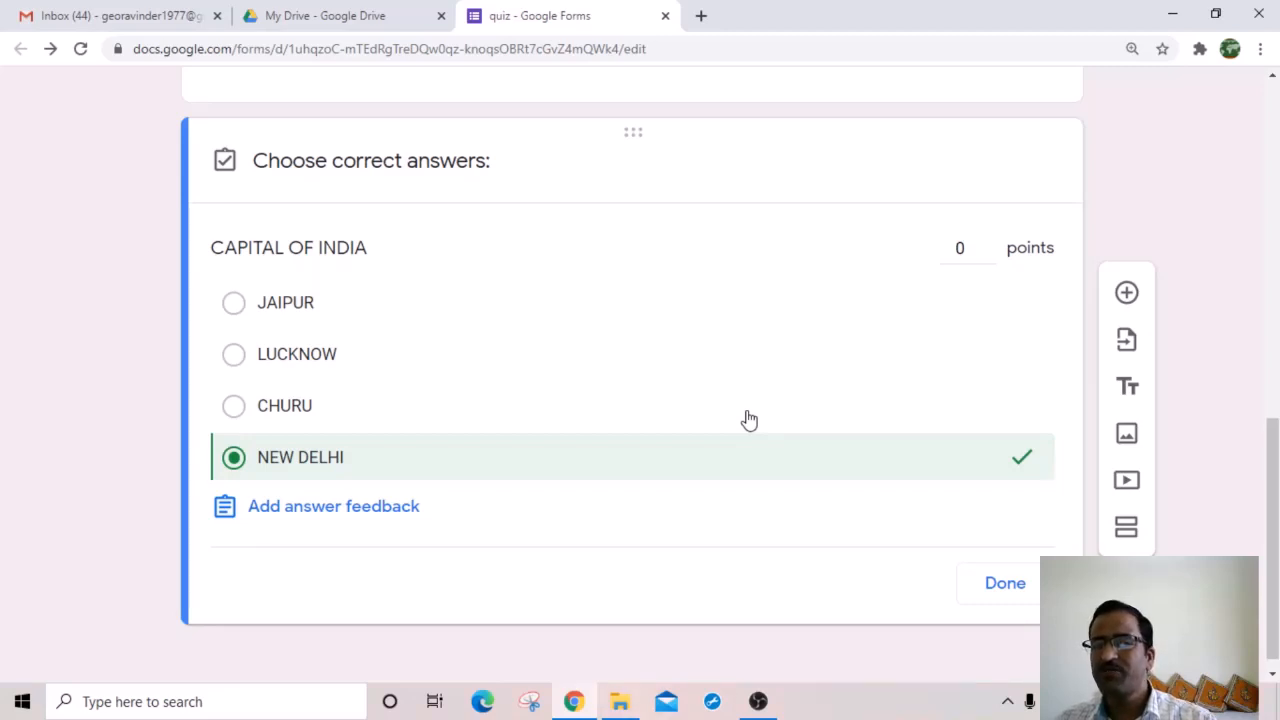
pyautogui.click(988, 245)
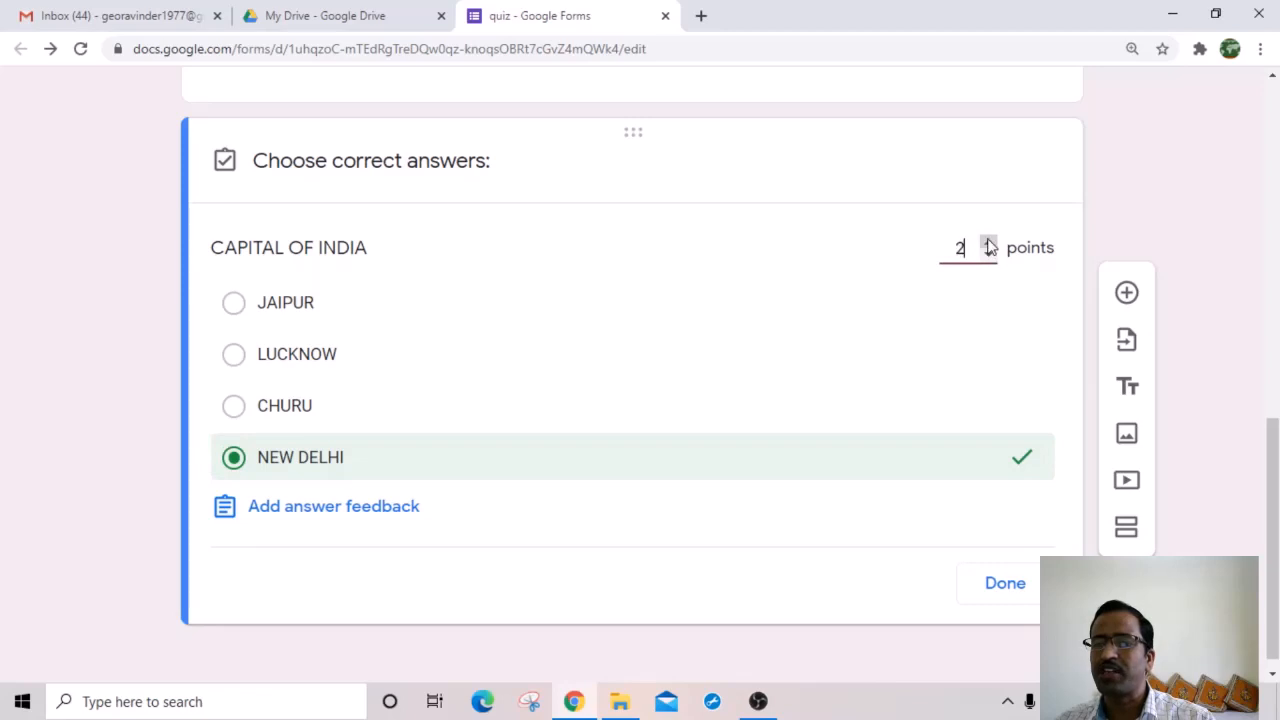
pyautogui.click(988, 245)
pyautogui.click(988, 245)
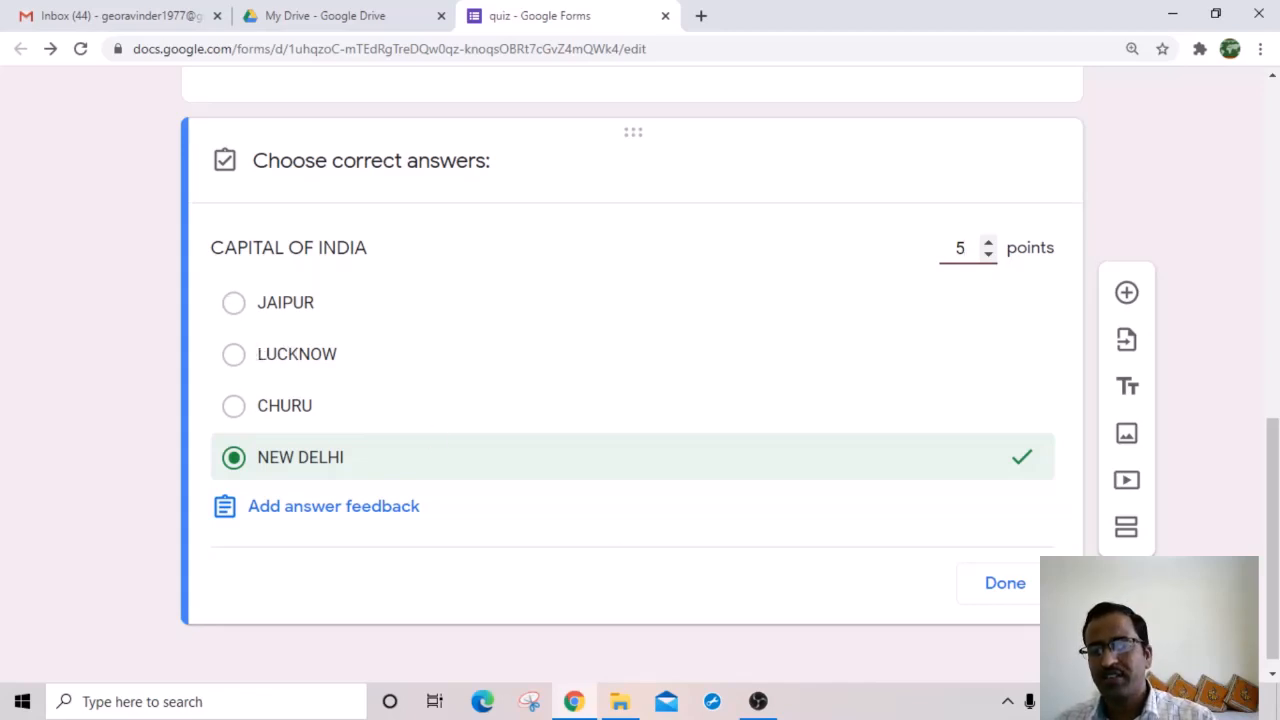
pyautogui.click(1014, 594)
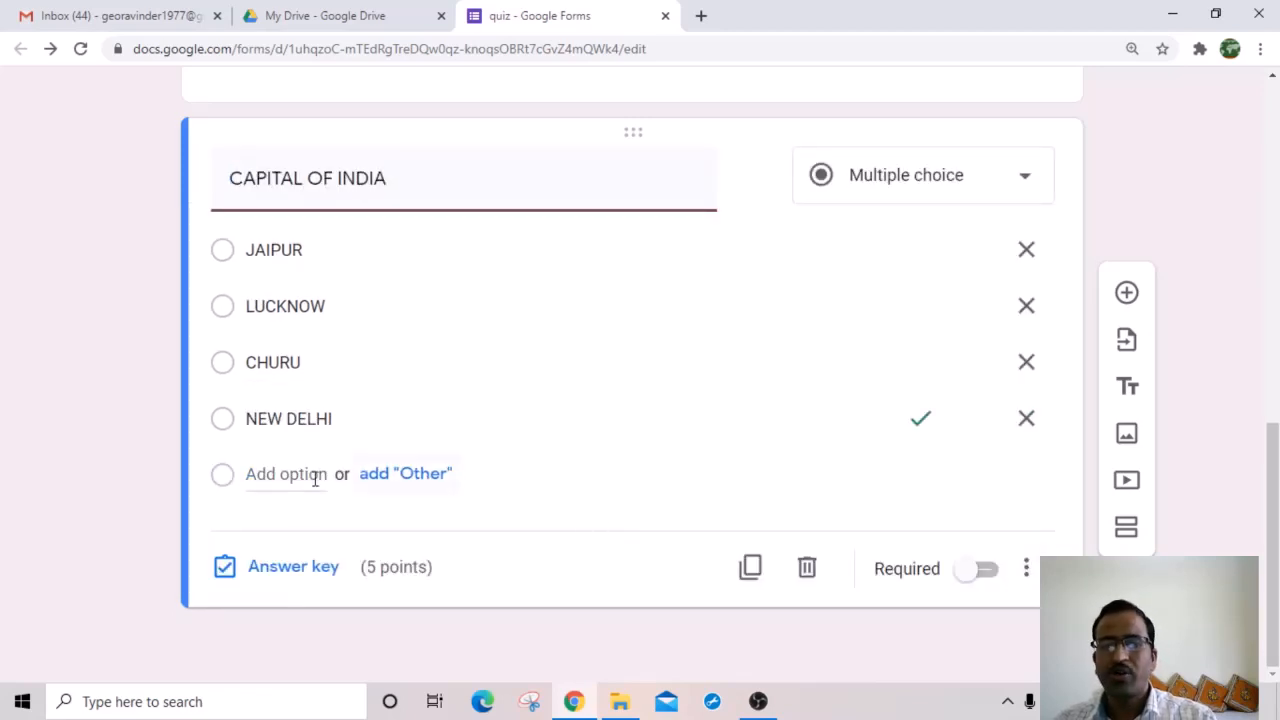
pyautogui.click(987, 575)
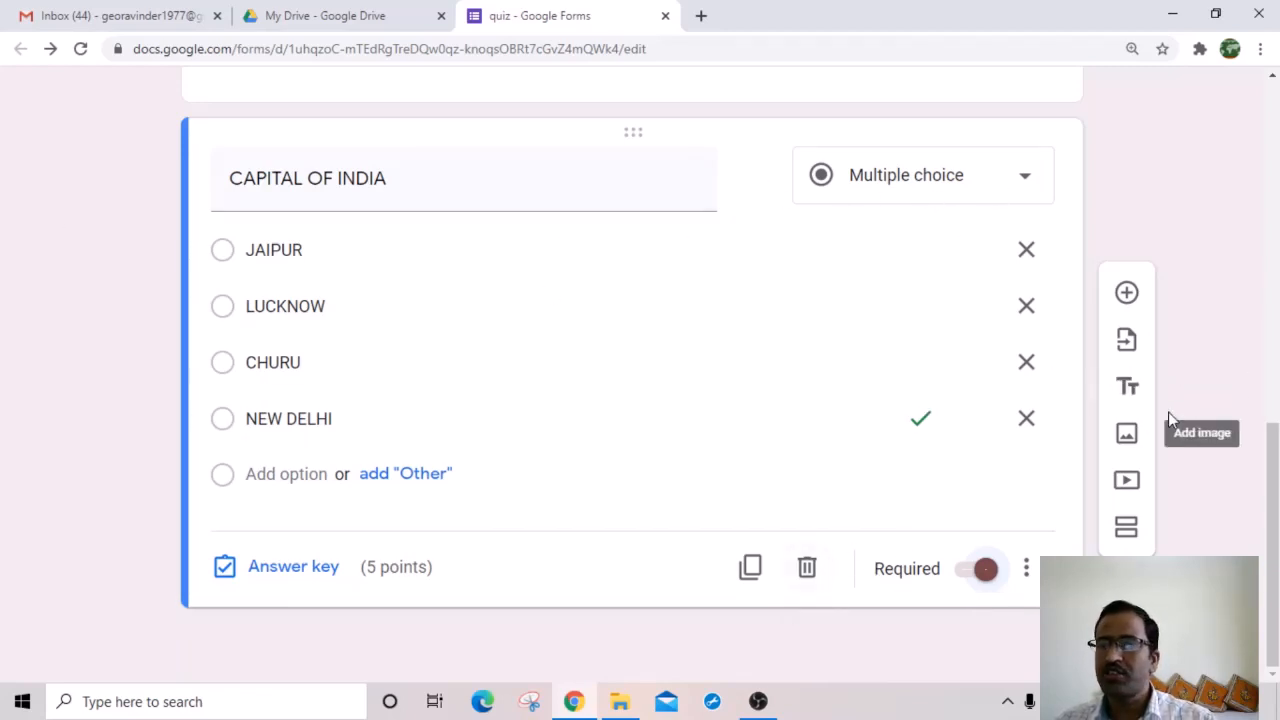
# Step: Insert river map_FORM.jpg from the computer as an image below CAPITAL OF INDIA
pyautogui.click(1127, 293)
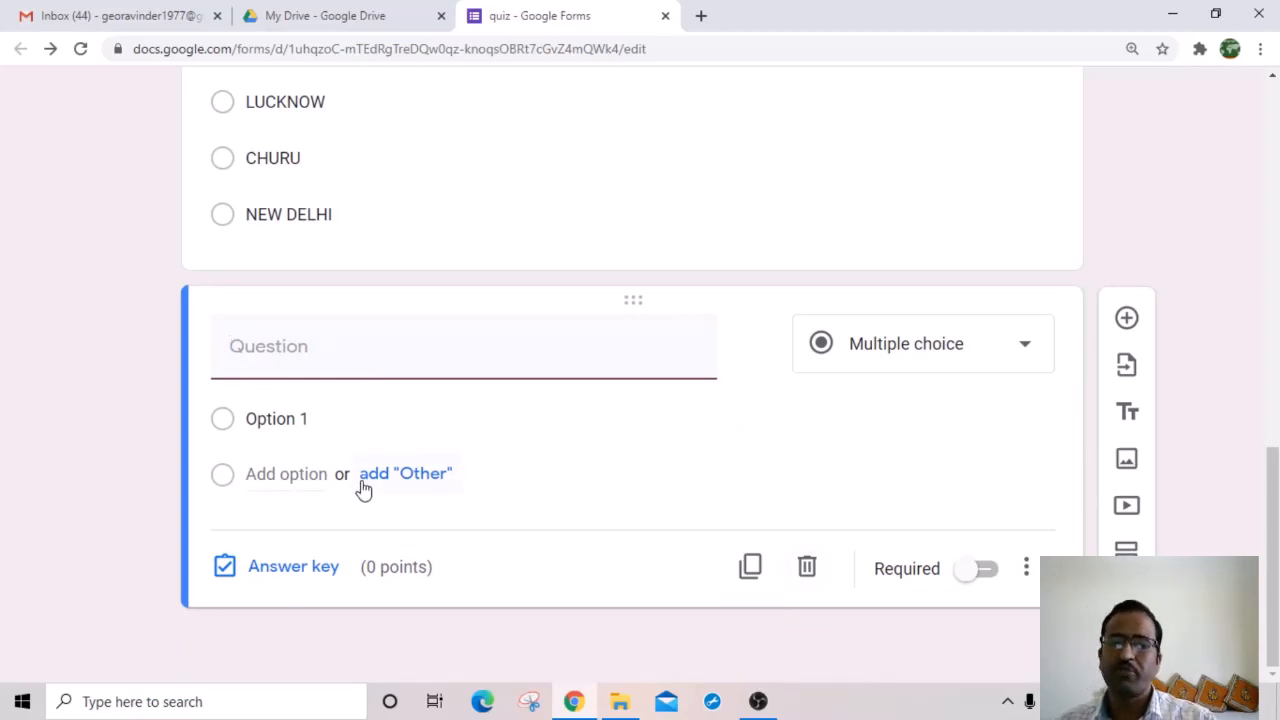
pyautogui.click(1126, 461)
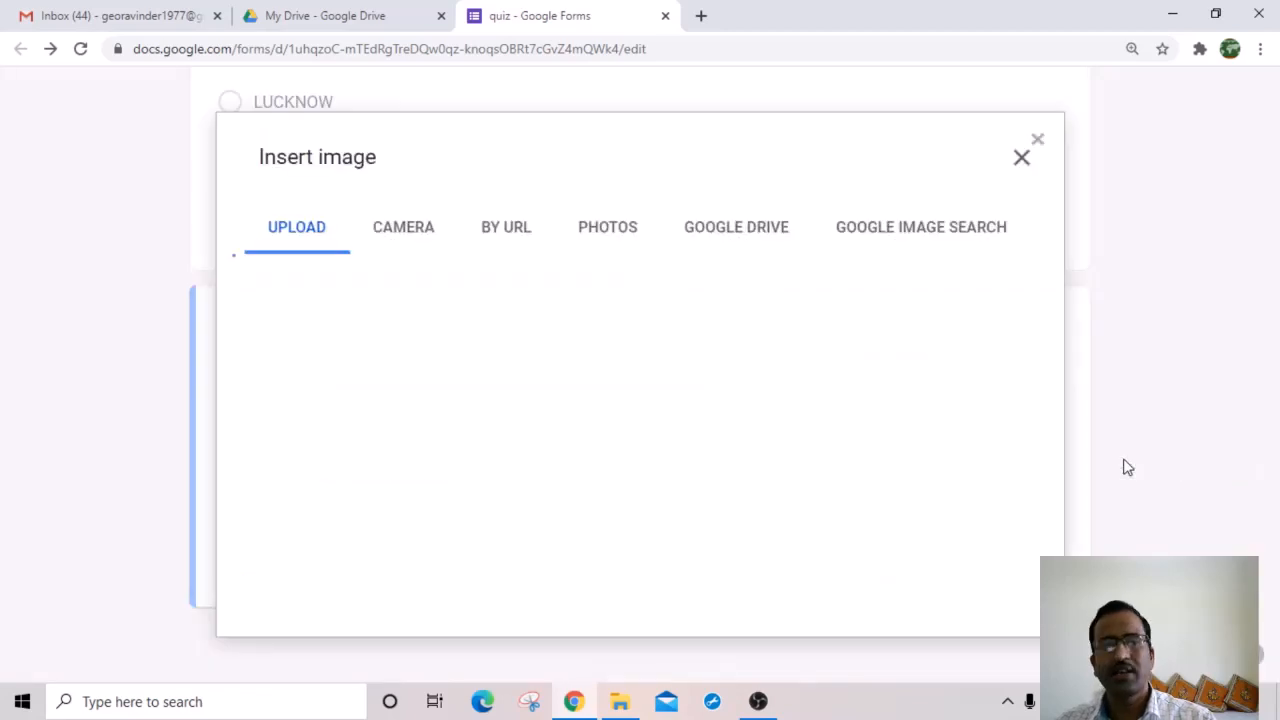
pyautogui.click(646, 516)
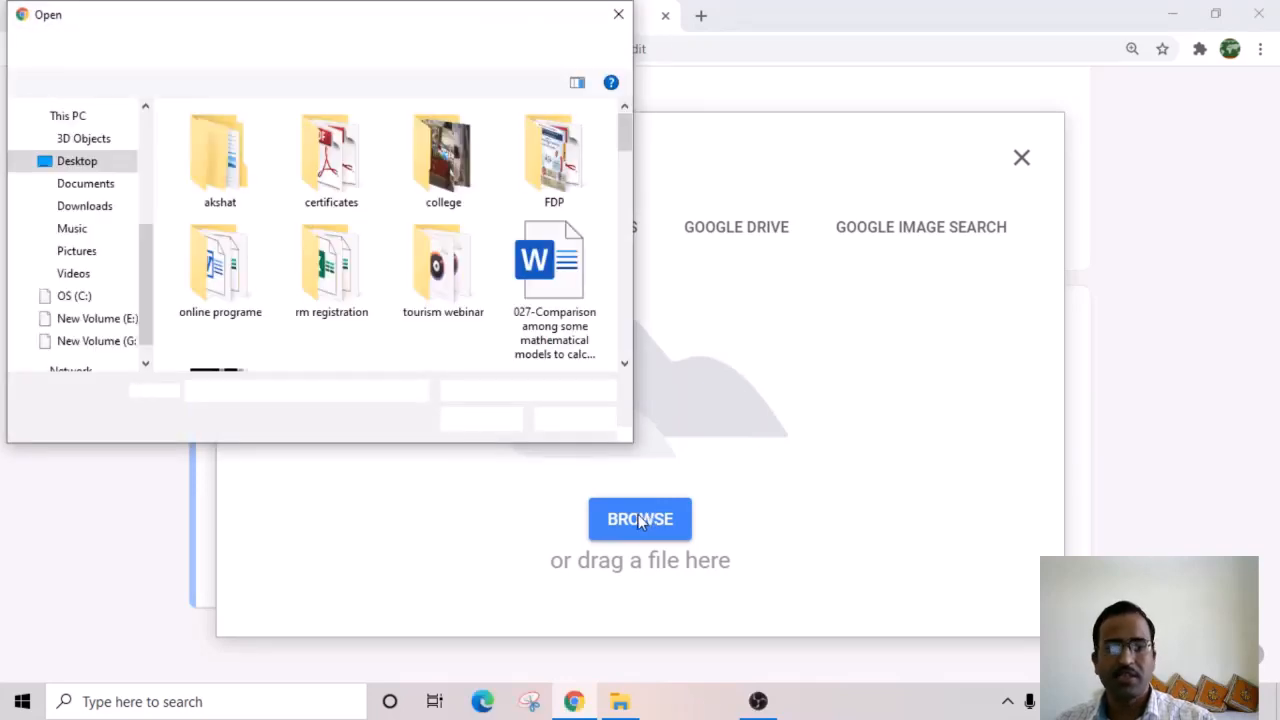
pyautogui.write('R')
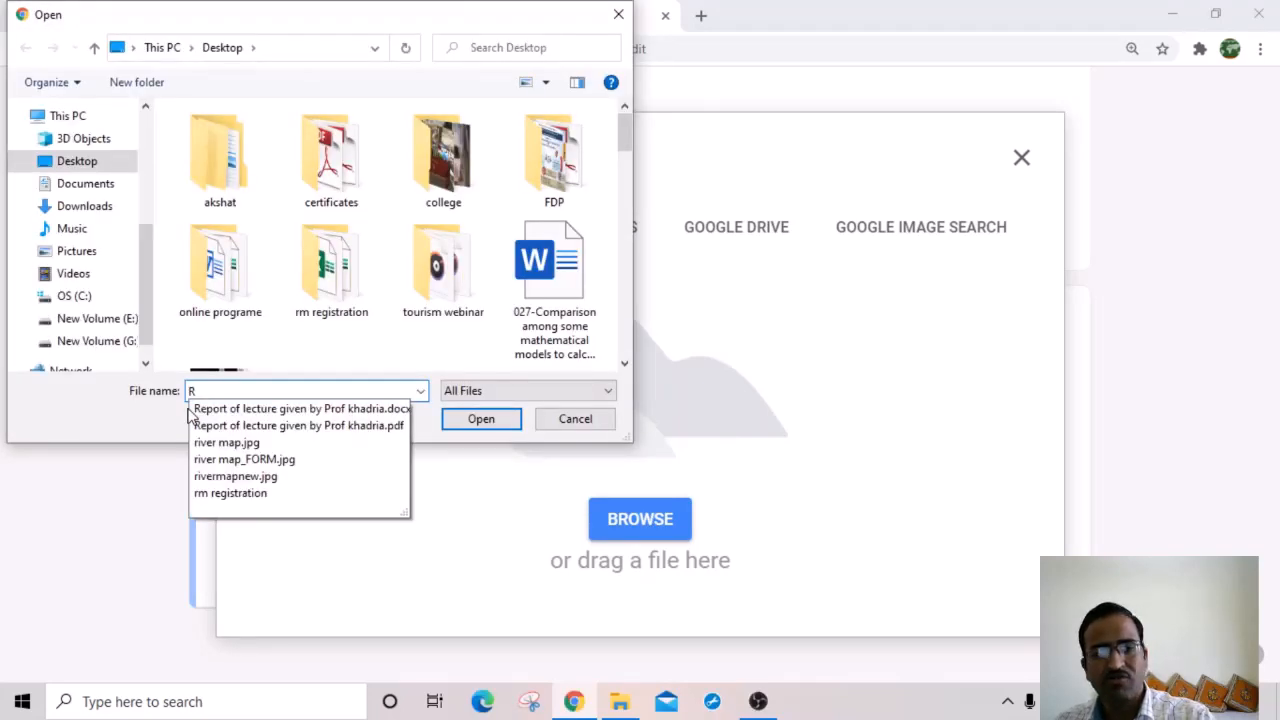
pyautogui.write('i')
pyautogui.click(289, 432)
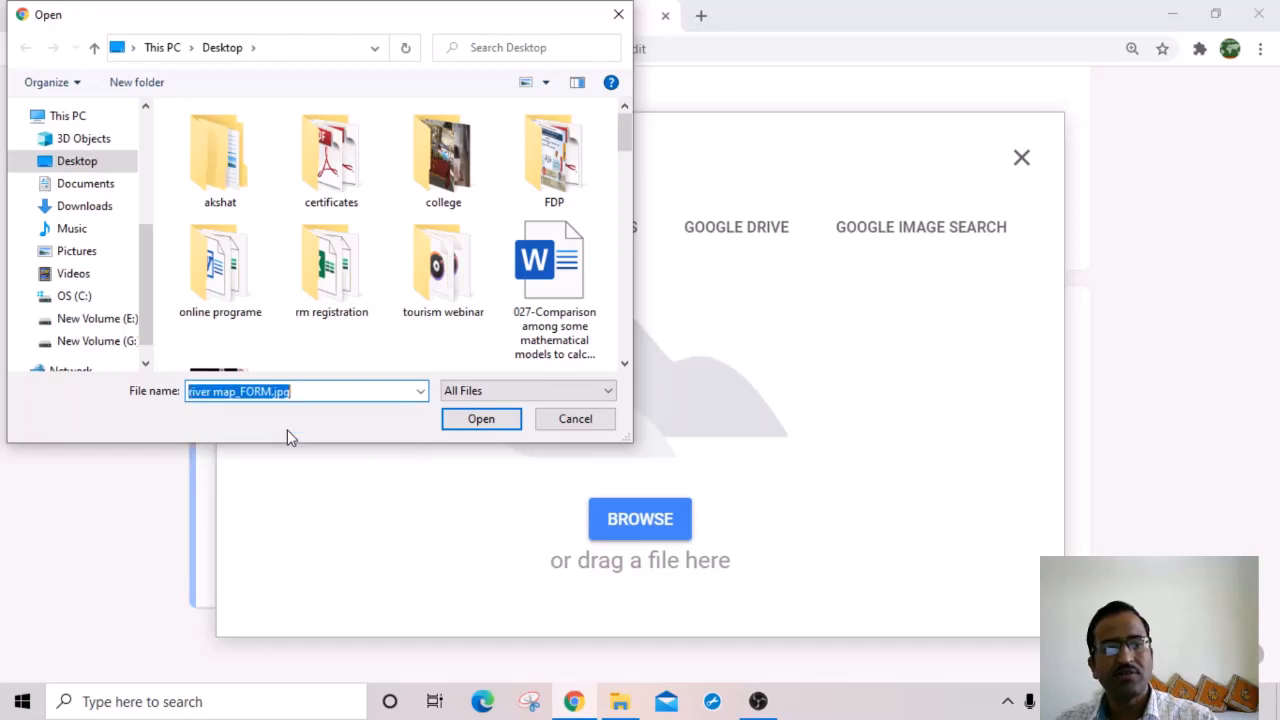
pyautogui.click(481, 419)
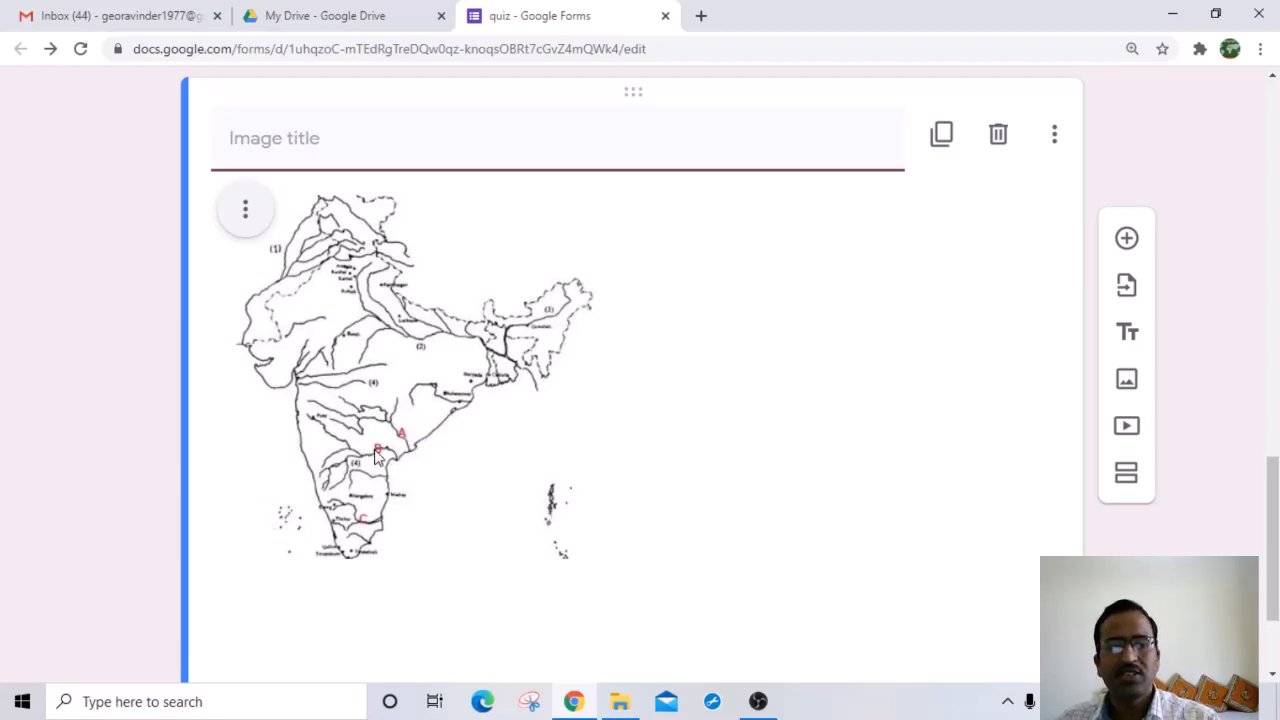
# Step: Center-align the India map image within its card
pyautogui.click(245, 210)
pyautogui.click(297, 215)
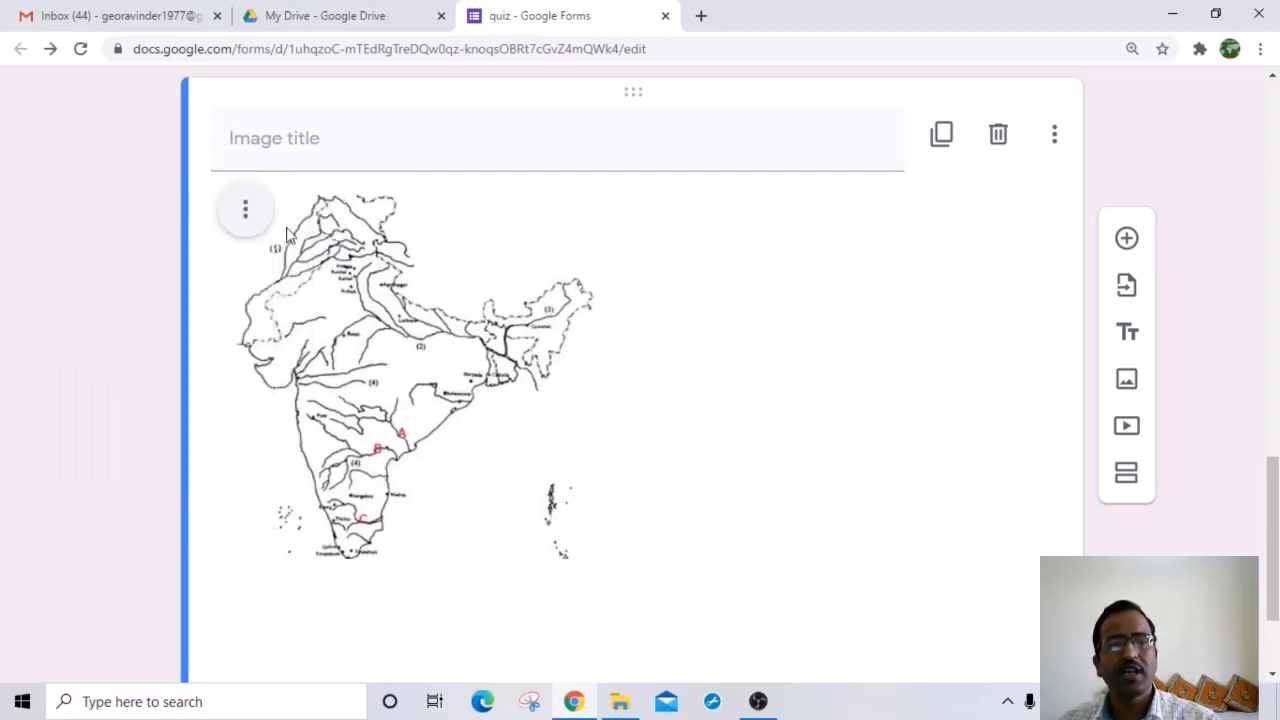
pyautogui.click(247, 211)
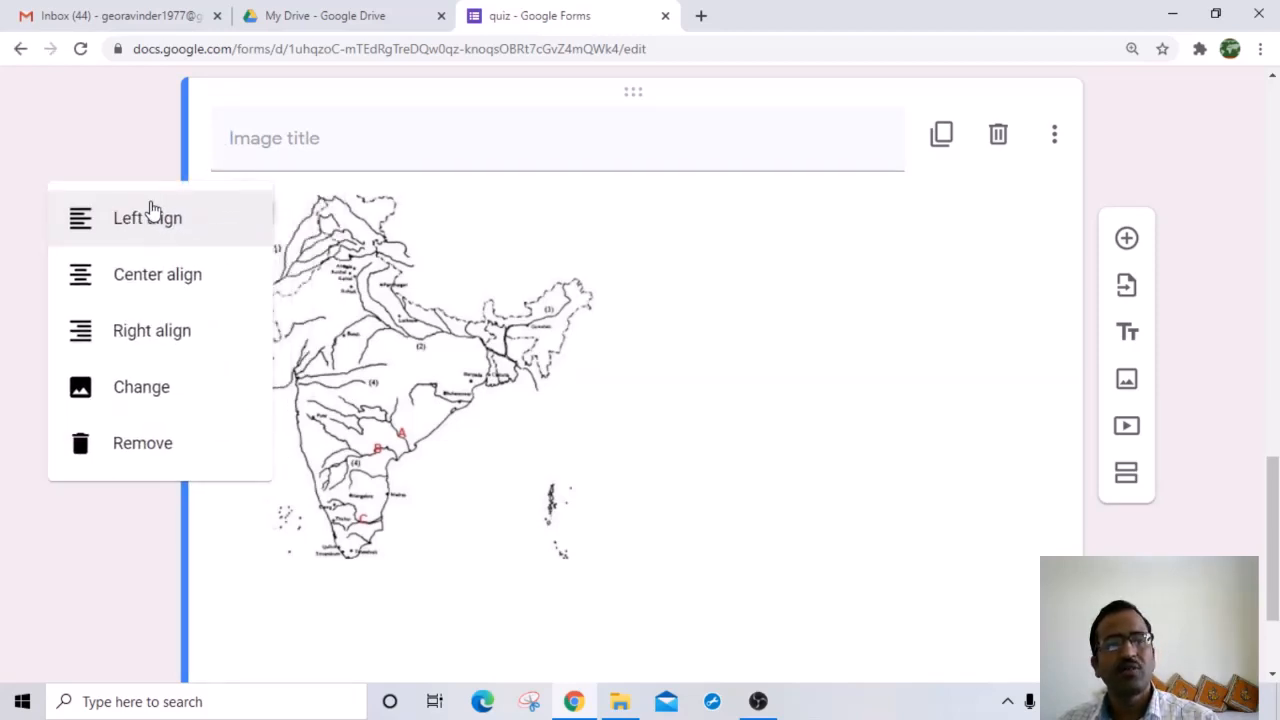
pyautogui.click(158, 280)
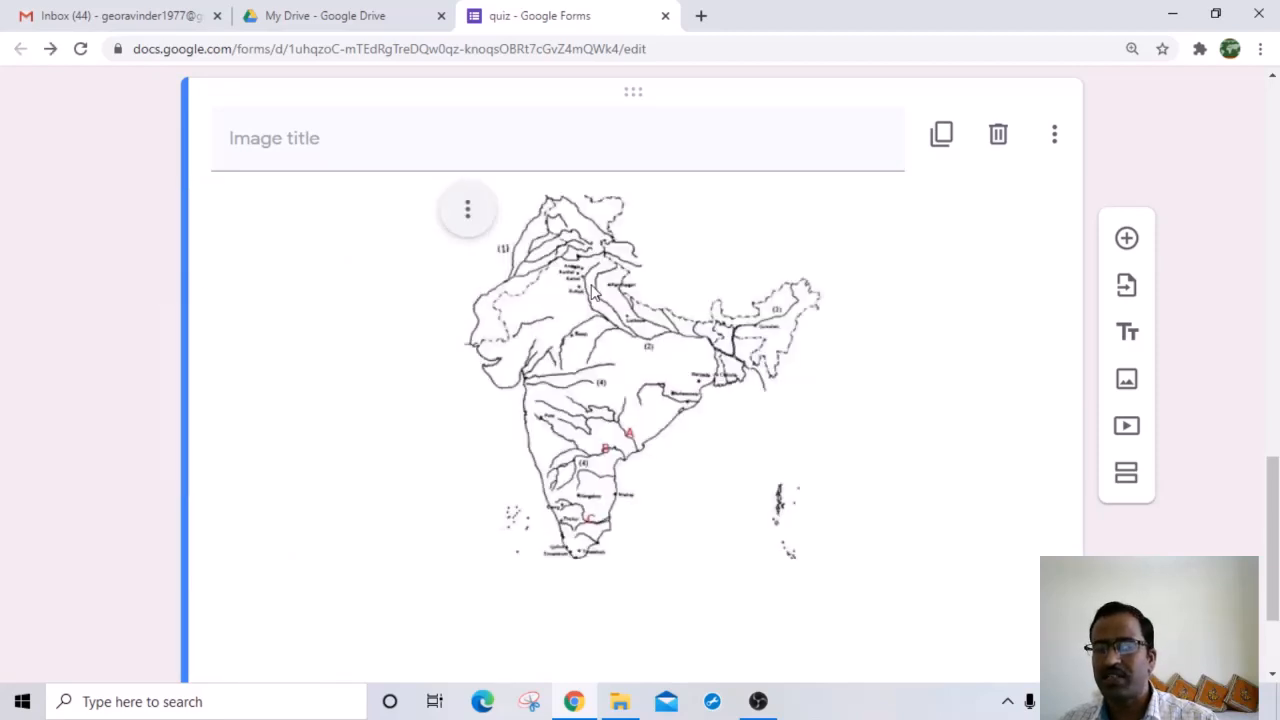
pyautogui.click(474, 218)
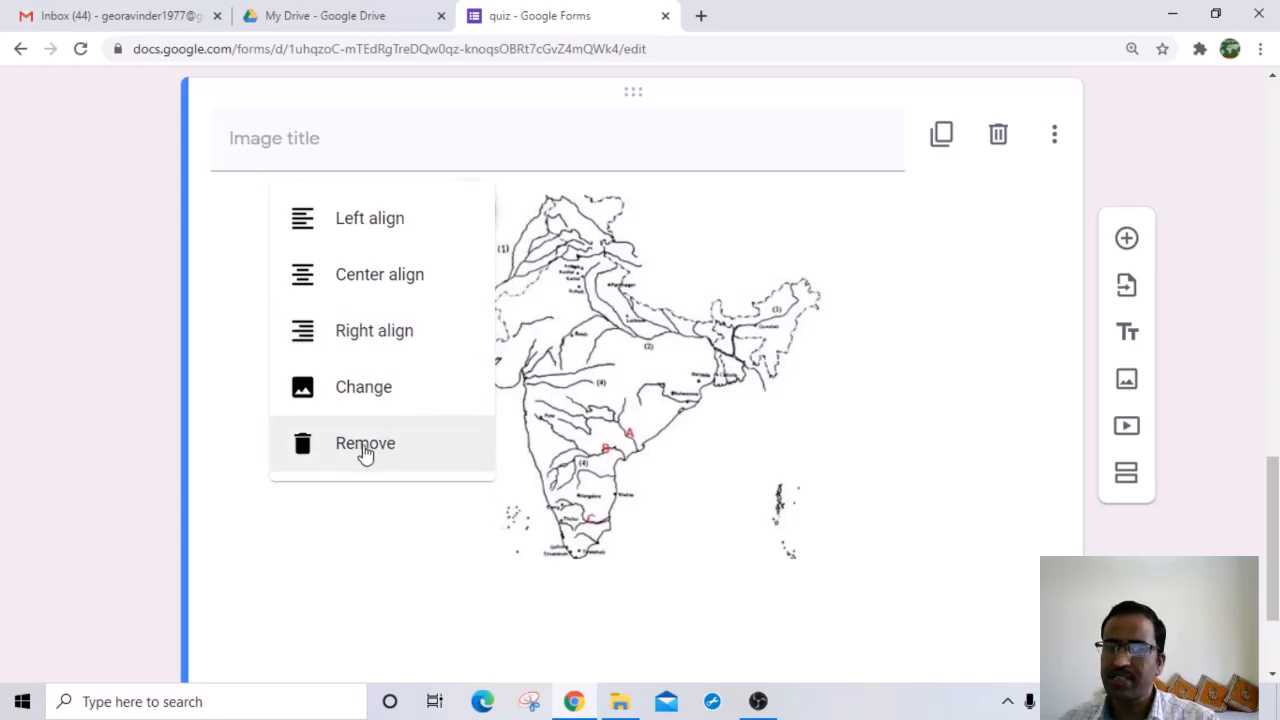
pyautogui.click(924, 470)
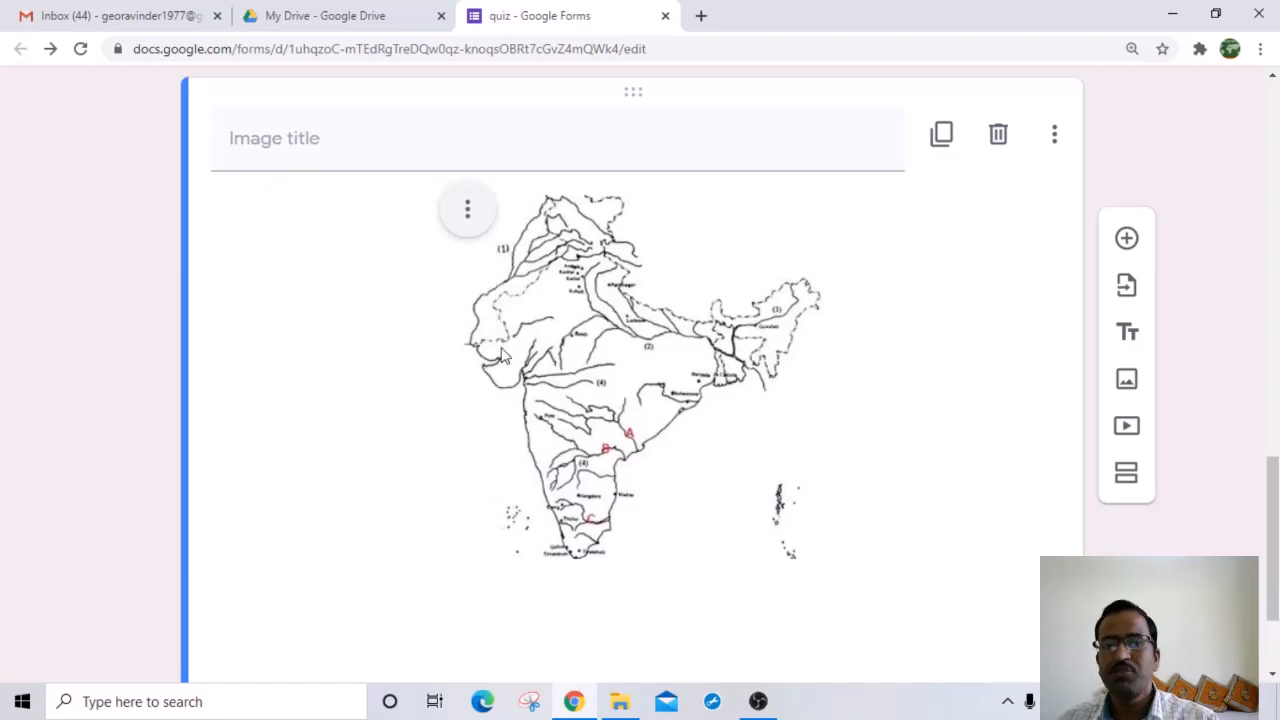
# Step: Give the map the title DRAINAGE OF INDIA
pyautogui.click(351, 138)
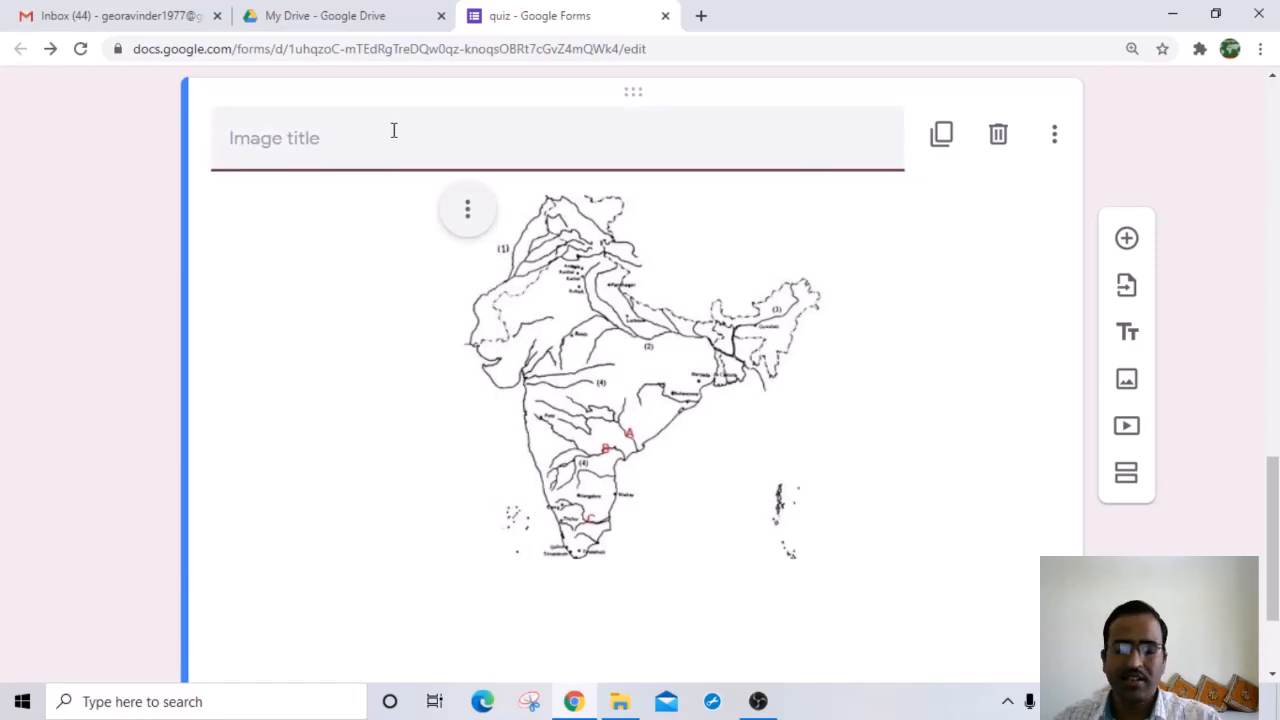
pyautogui.write('DRAI')
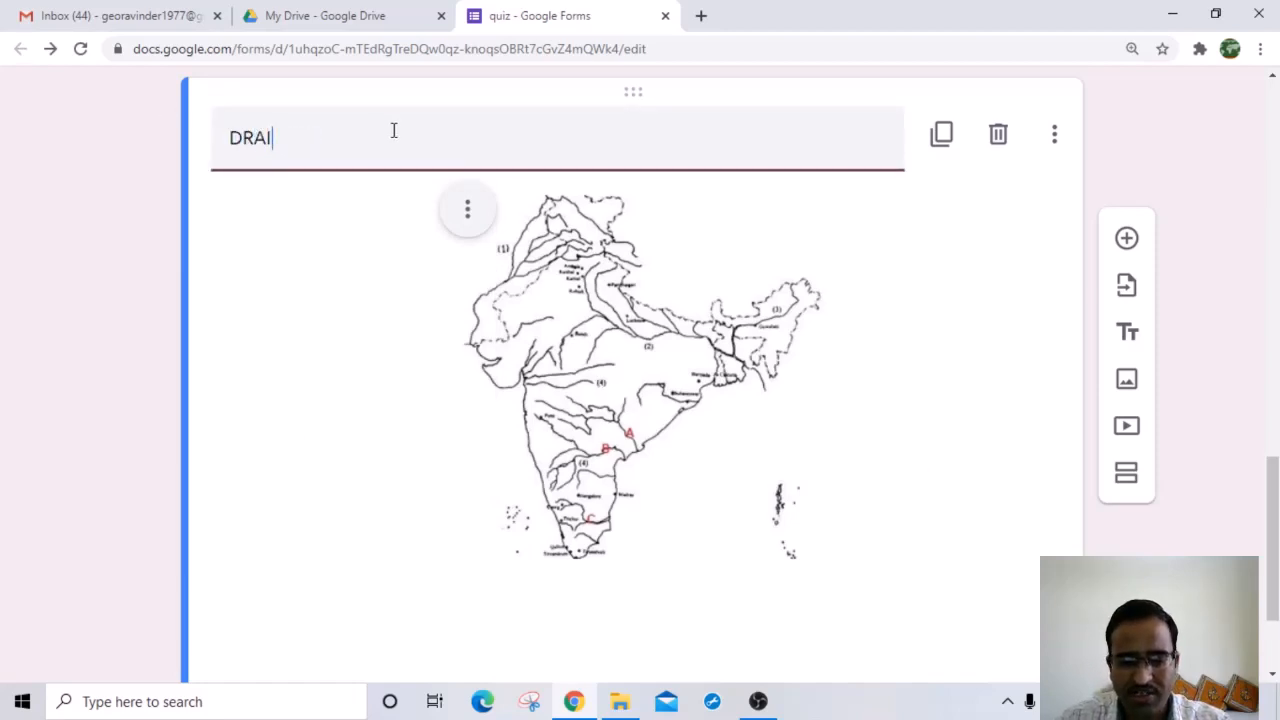
pyautogui.write('NAGE OF')
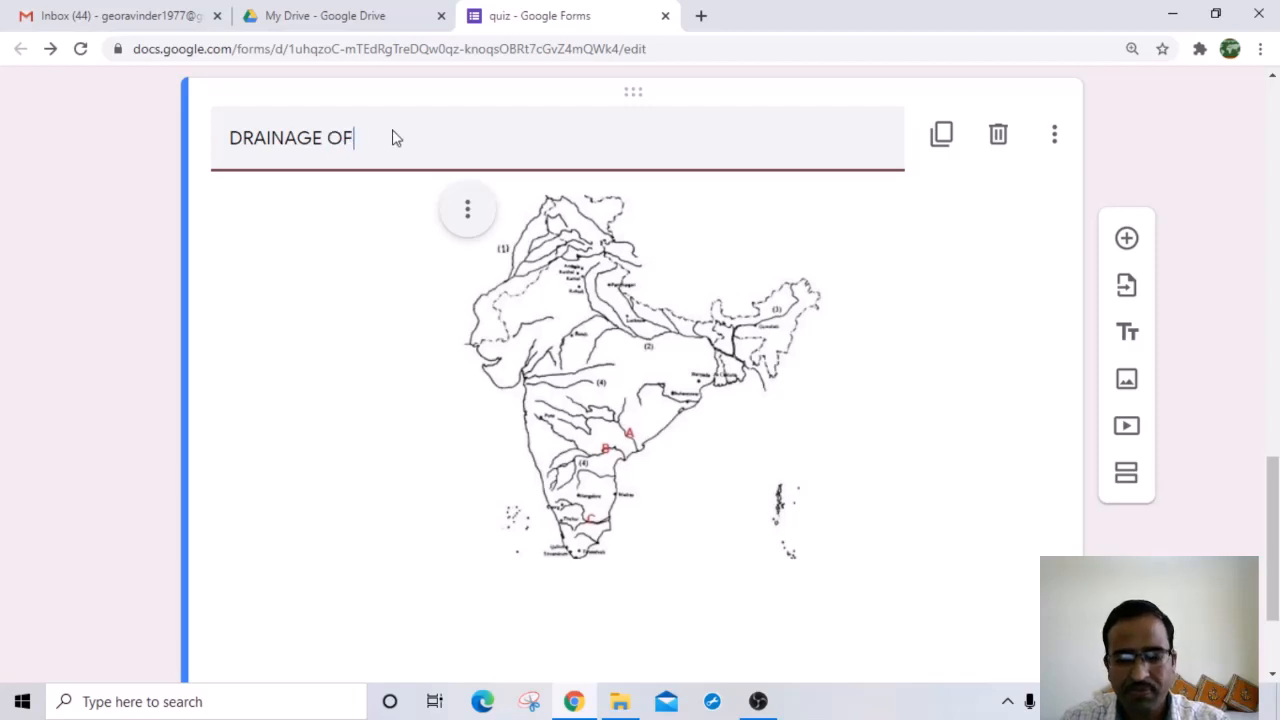
pyautogui.write(' INDIA')
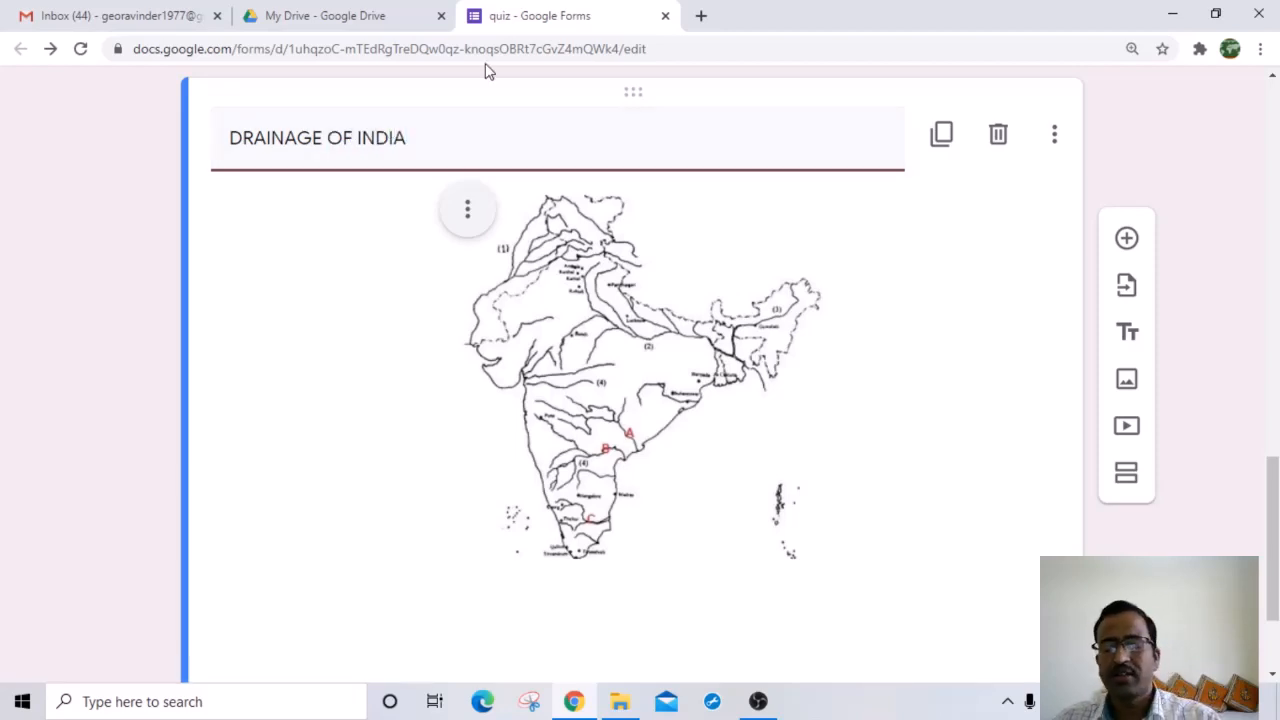
pyautogui.scroll(-2, 745, 382)
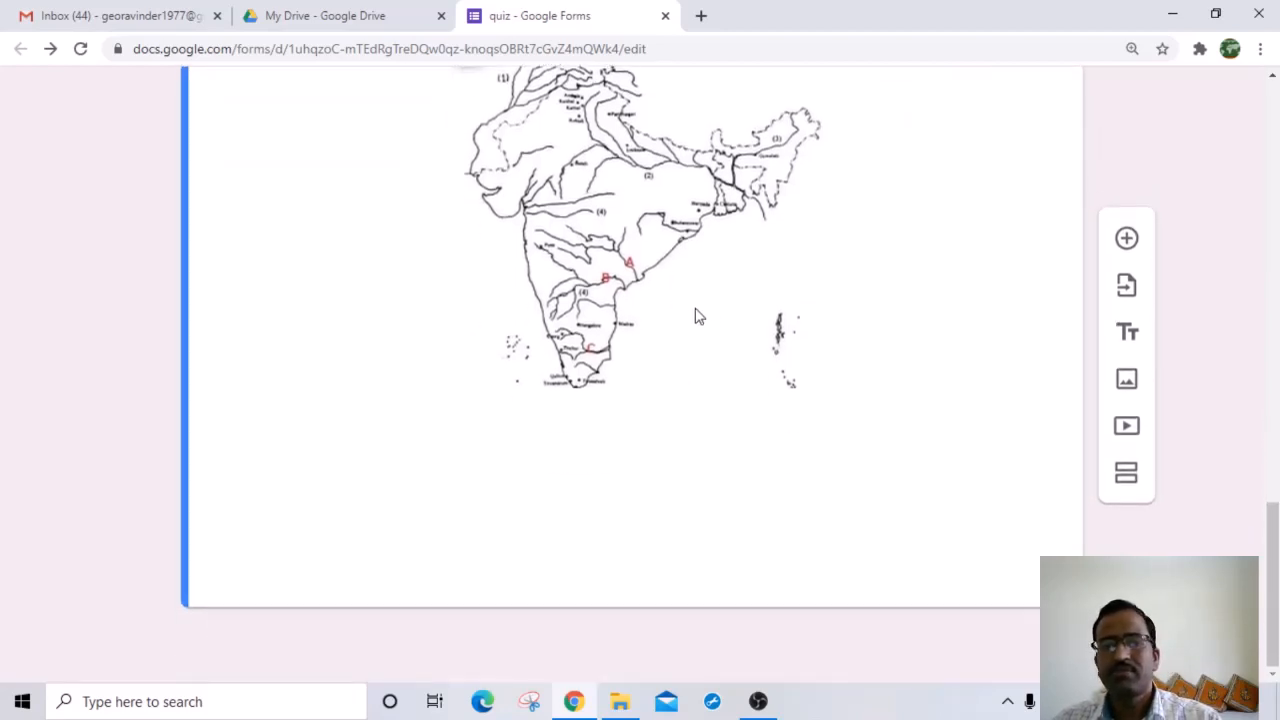
pyautogui.scroll(2, 694, 314)
pyautogui.scroll(-2, 897, 414)
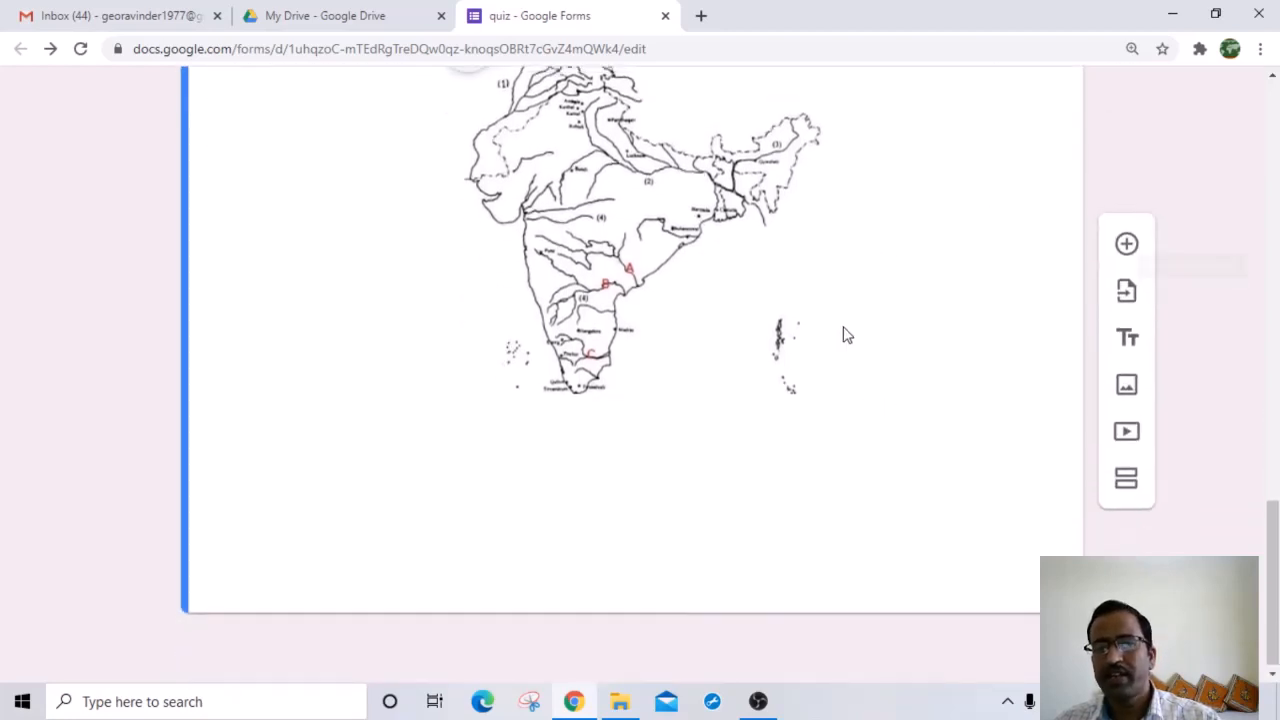
pyautogui.scroll(1, 685, 217)
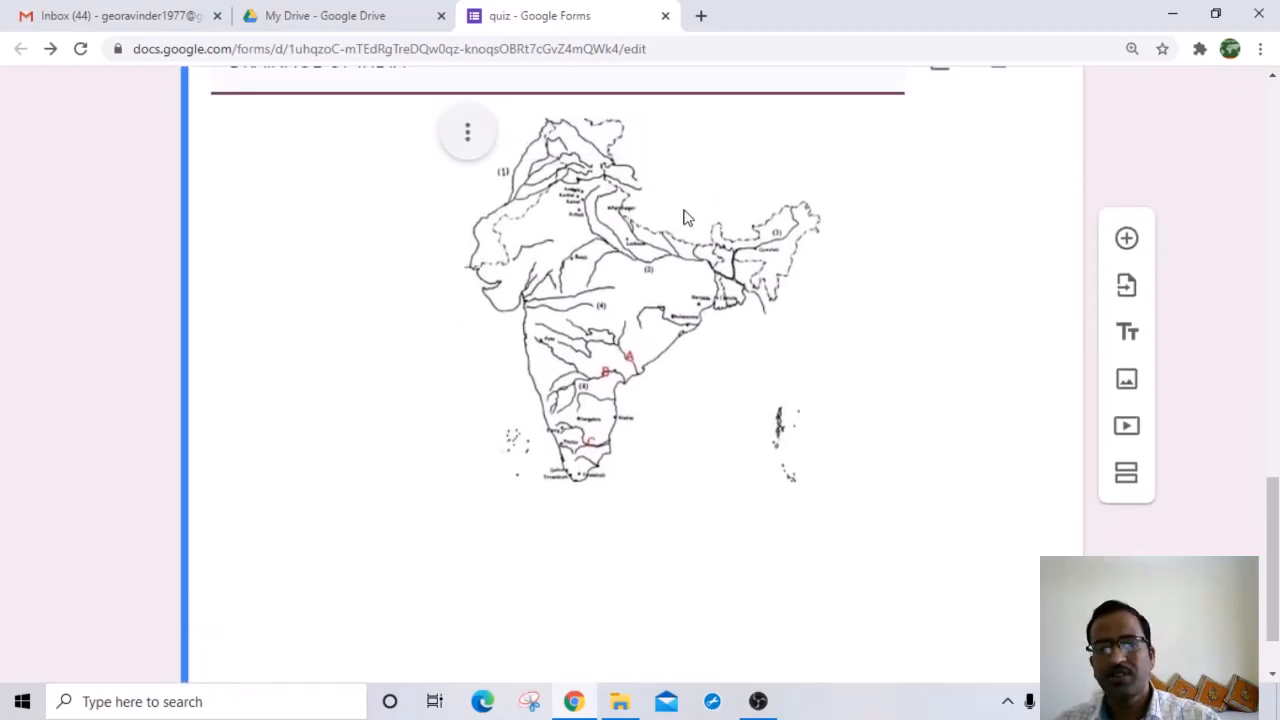
# Step: Add a new question below the map and start titling it MATCH THE FOLLOWING
pyautogui.click(1127, 241)
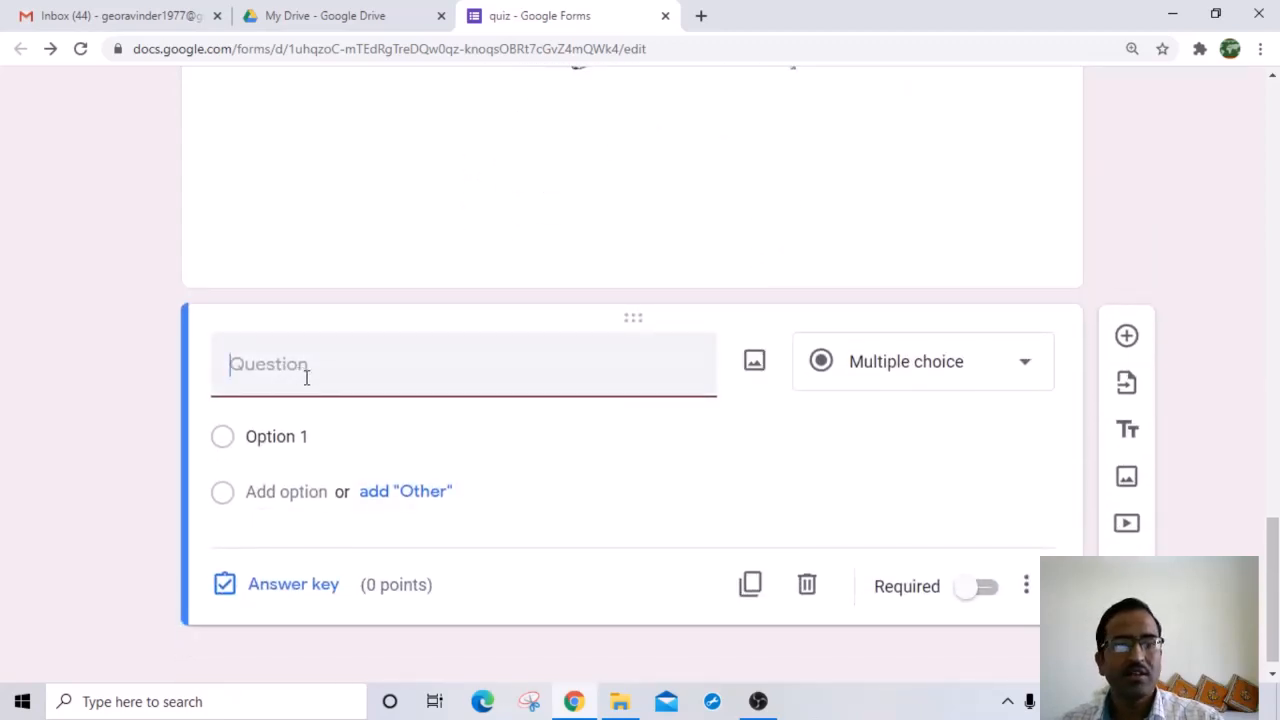
pyautogui.write('MA')
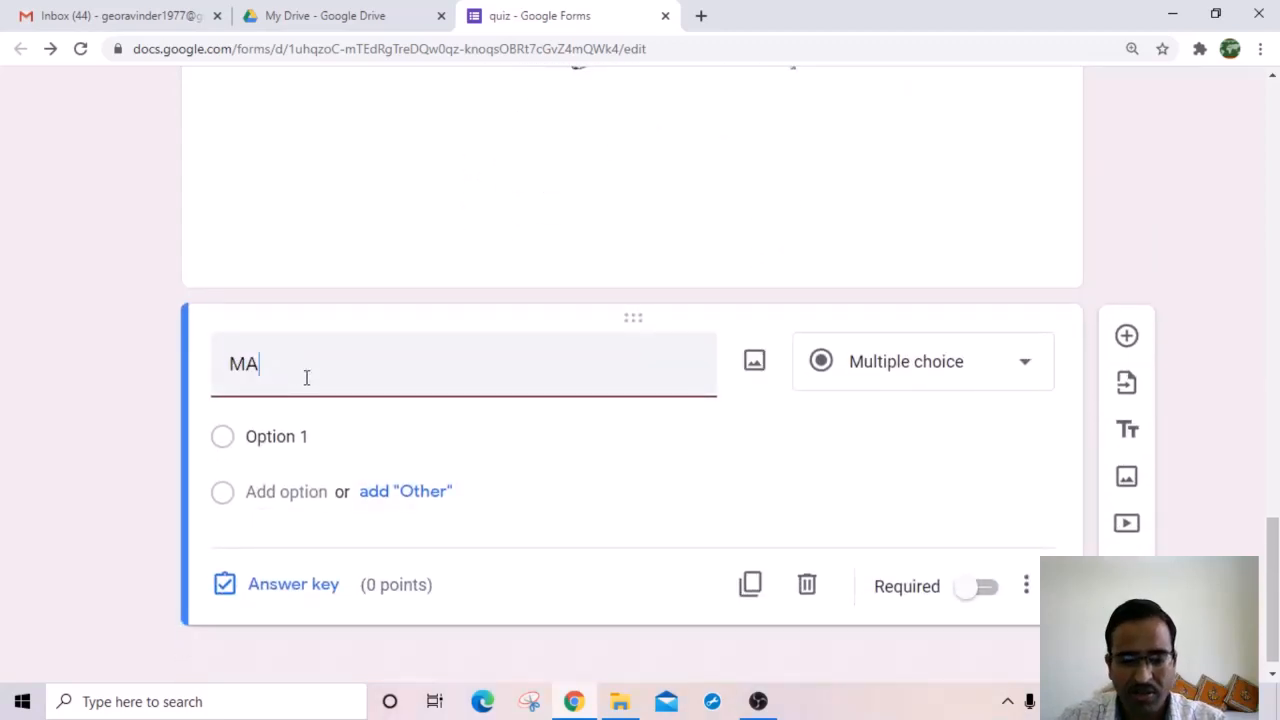
pyautogui.write('TCH THE')
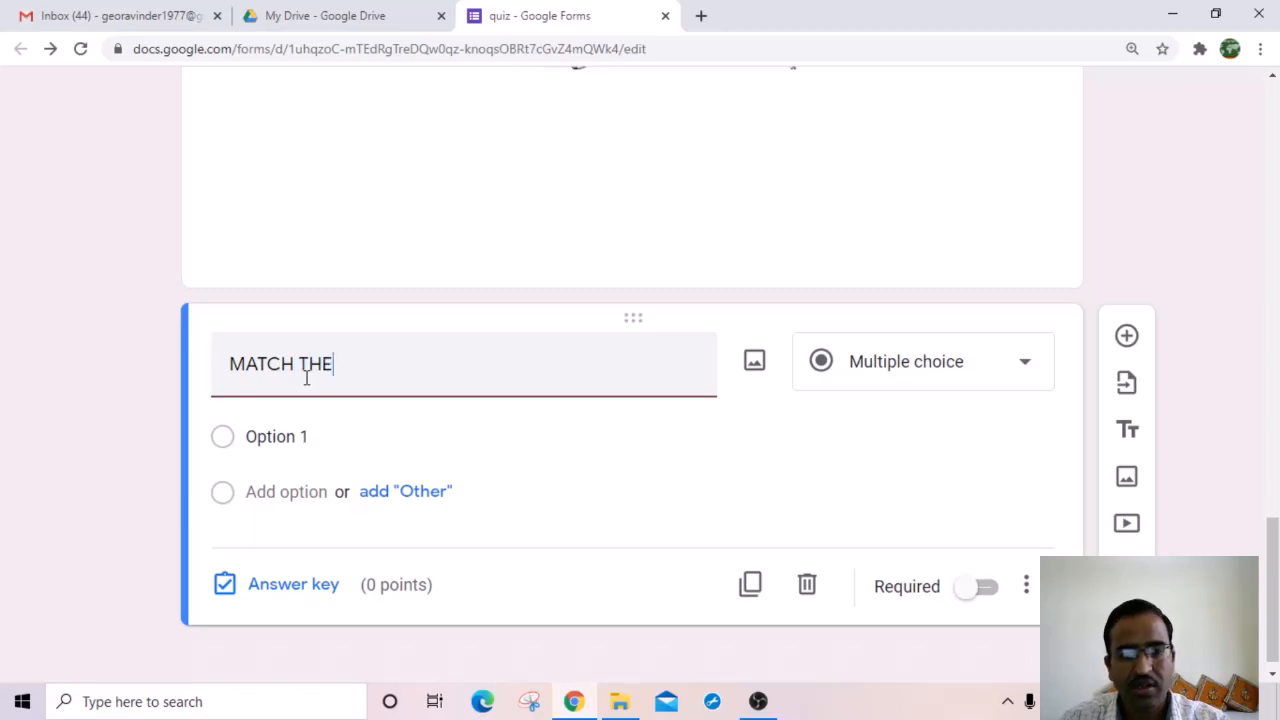
pyautogui.write(' FOLLOWING')
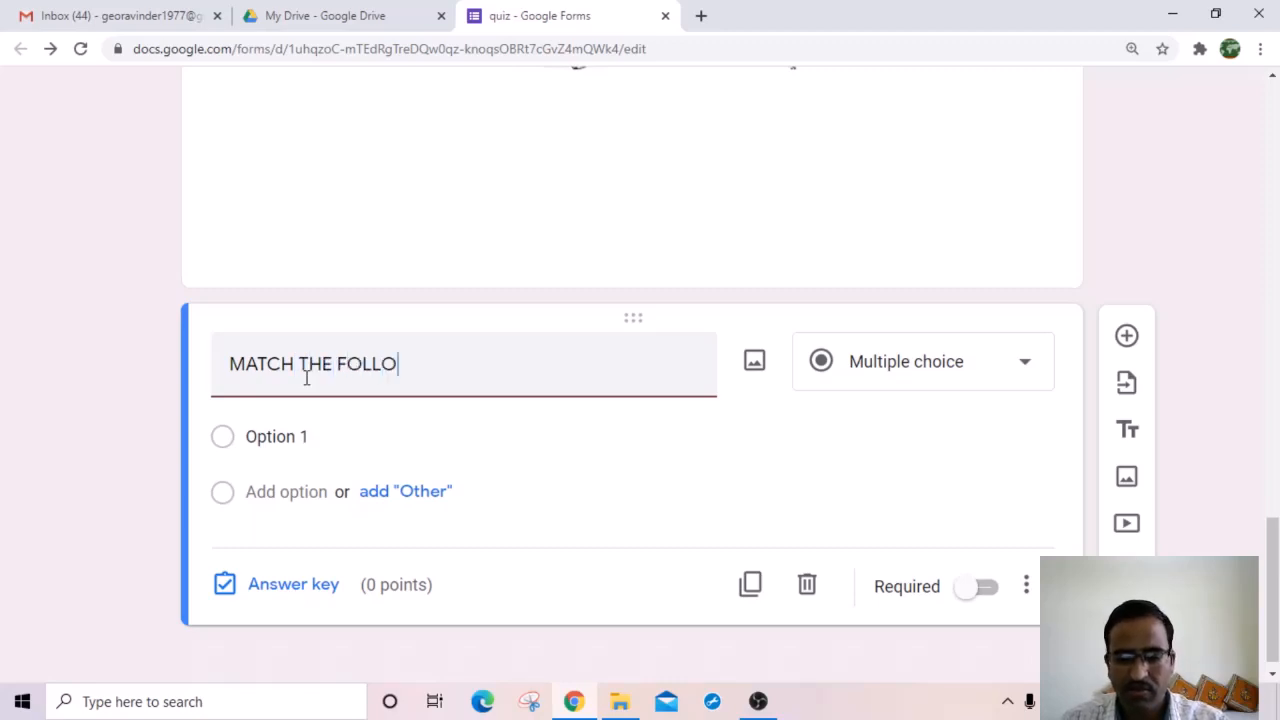
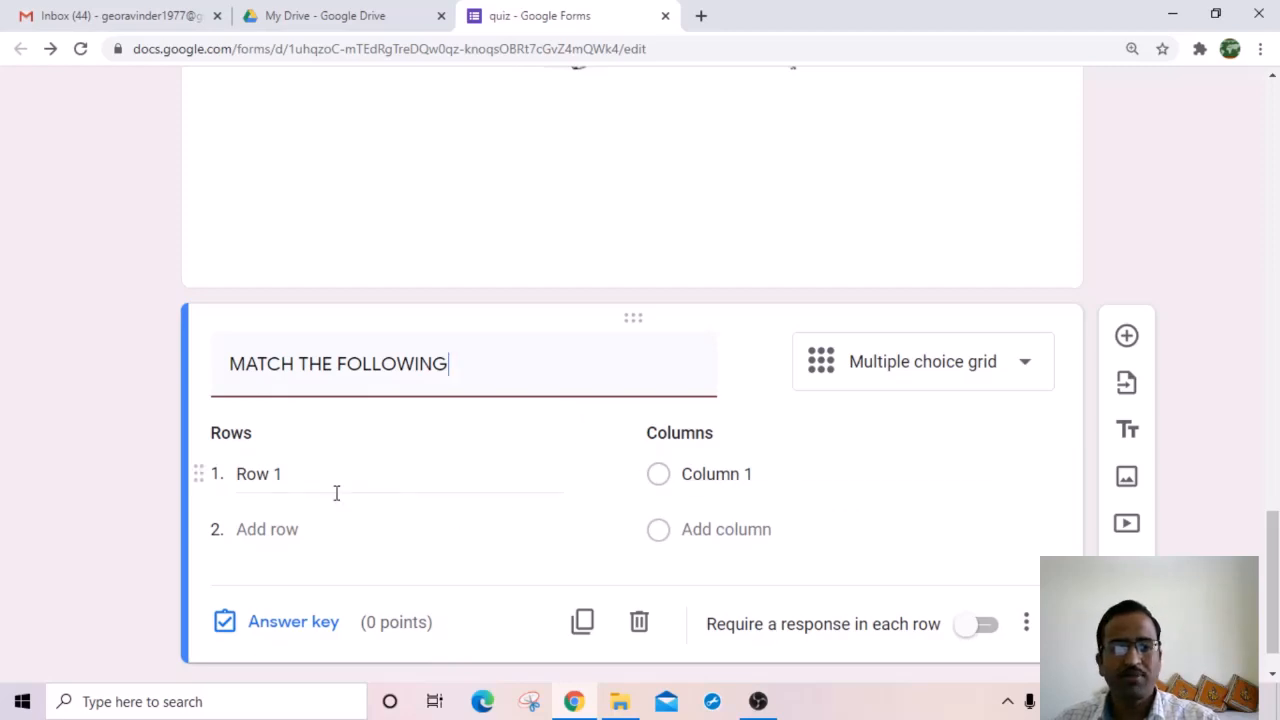
# Step: Enter the grid rows GODAVARI, KRISHNA and CAUVERI
pyautogui.click(273, 474)
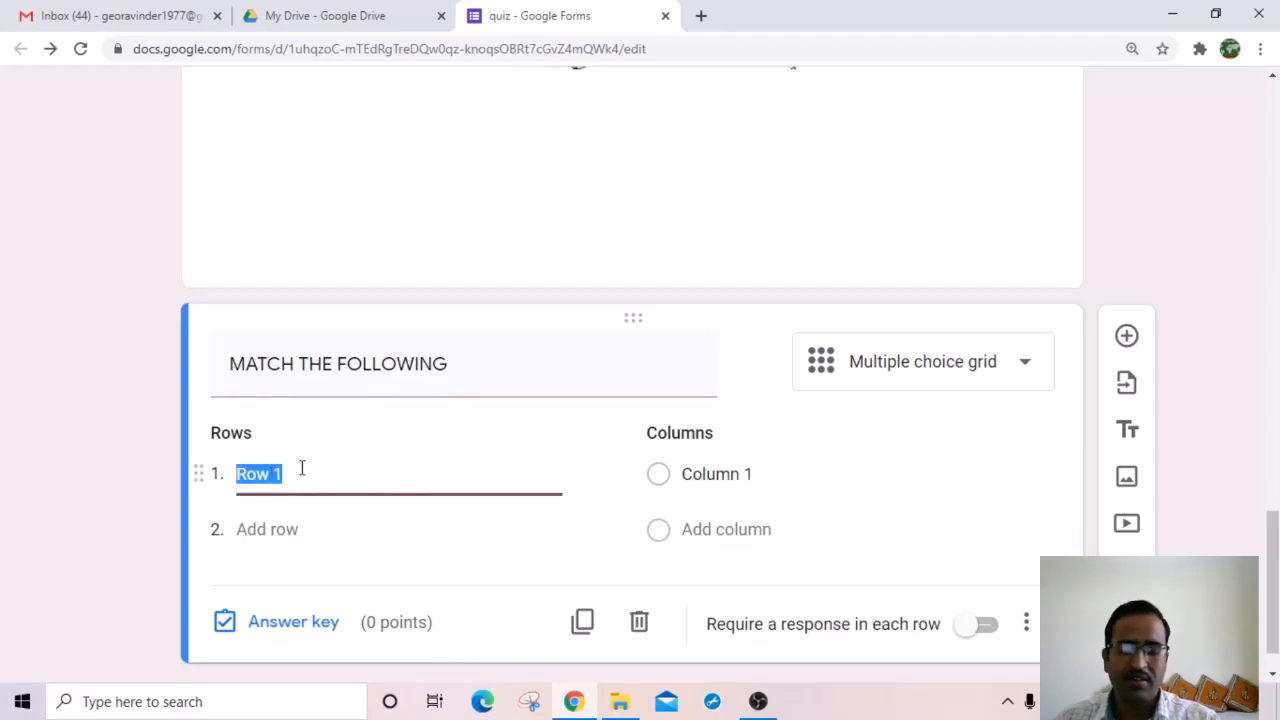
pyautogui.scroll(5, 417, 371)
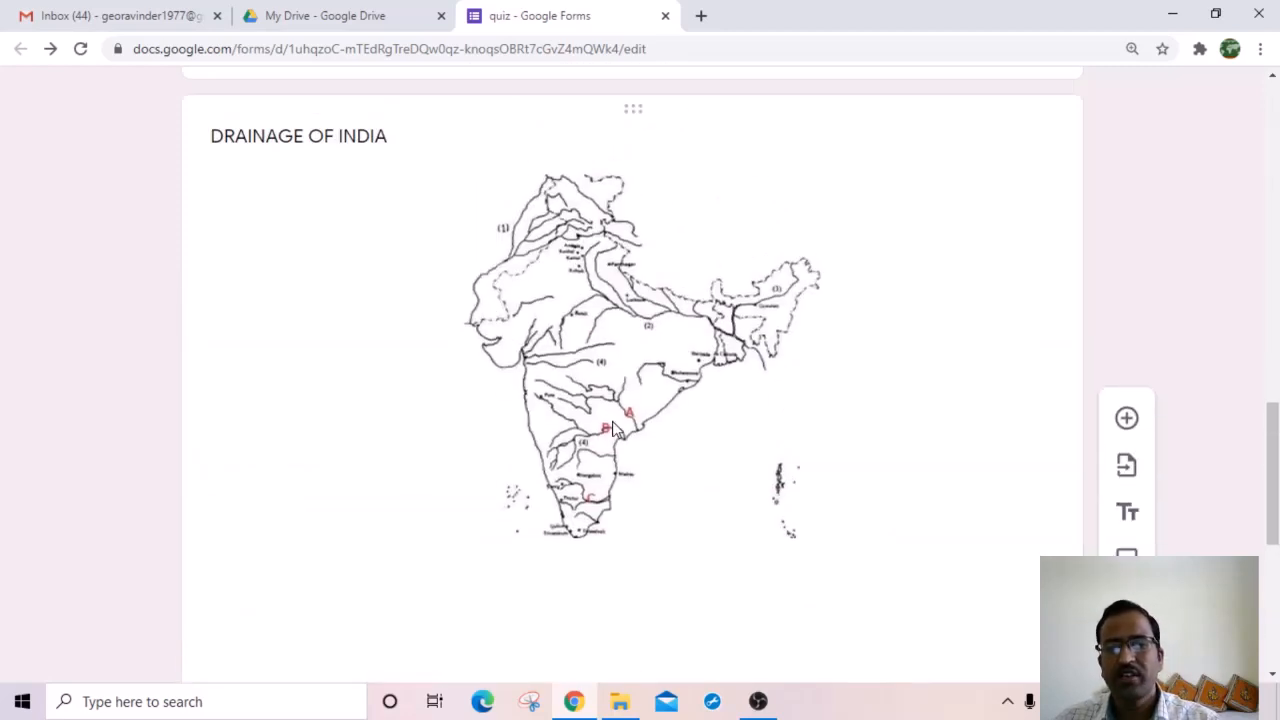
pyautogui.scroll(-1, 628, 488)
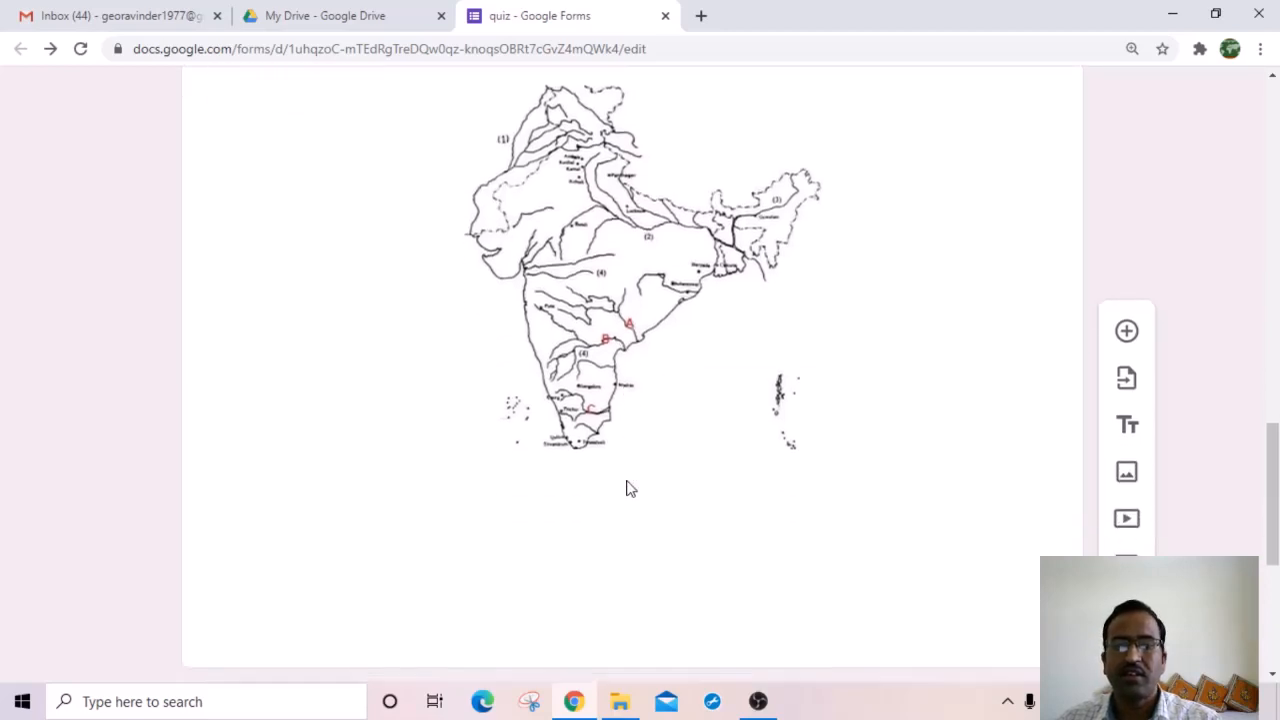
pyautogui.scroll(-4, 610, 494)
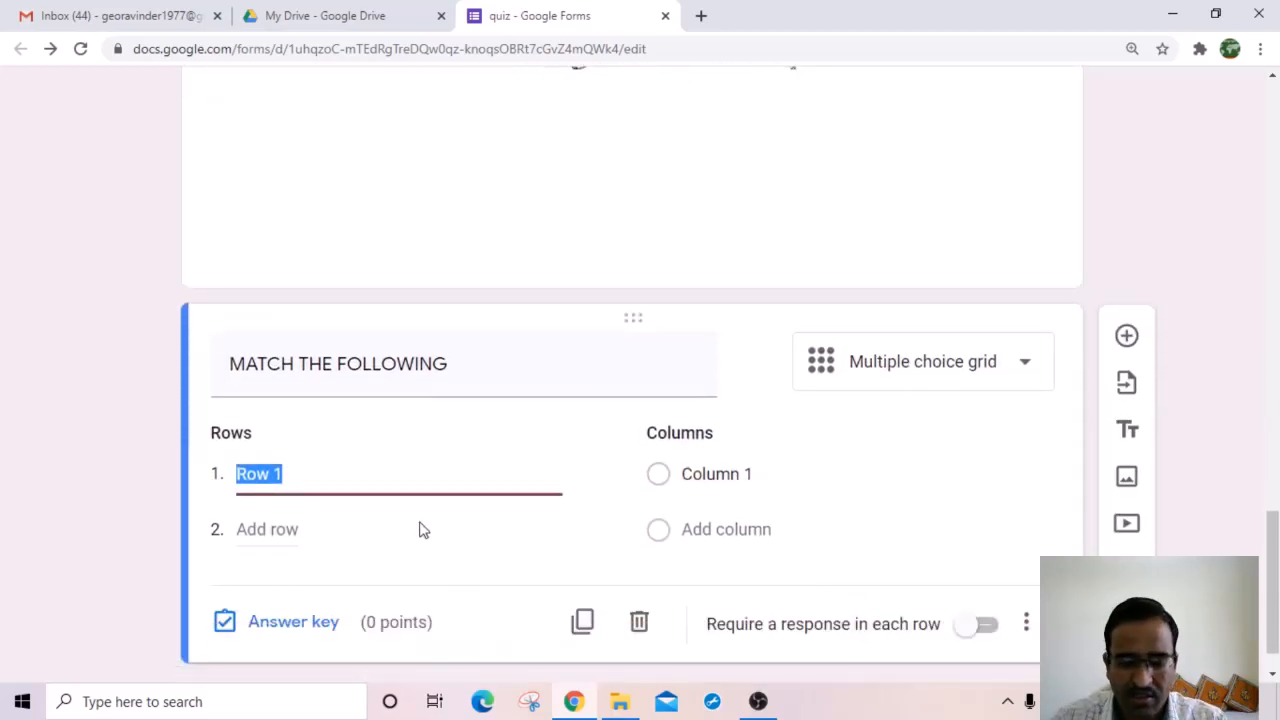
pyautogui.scroll(2, 420, 437)
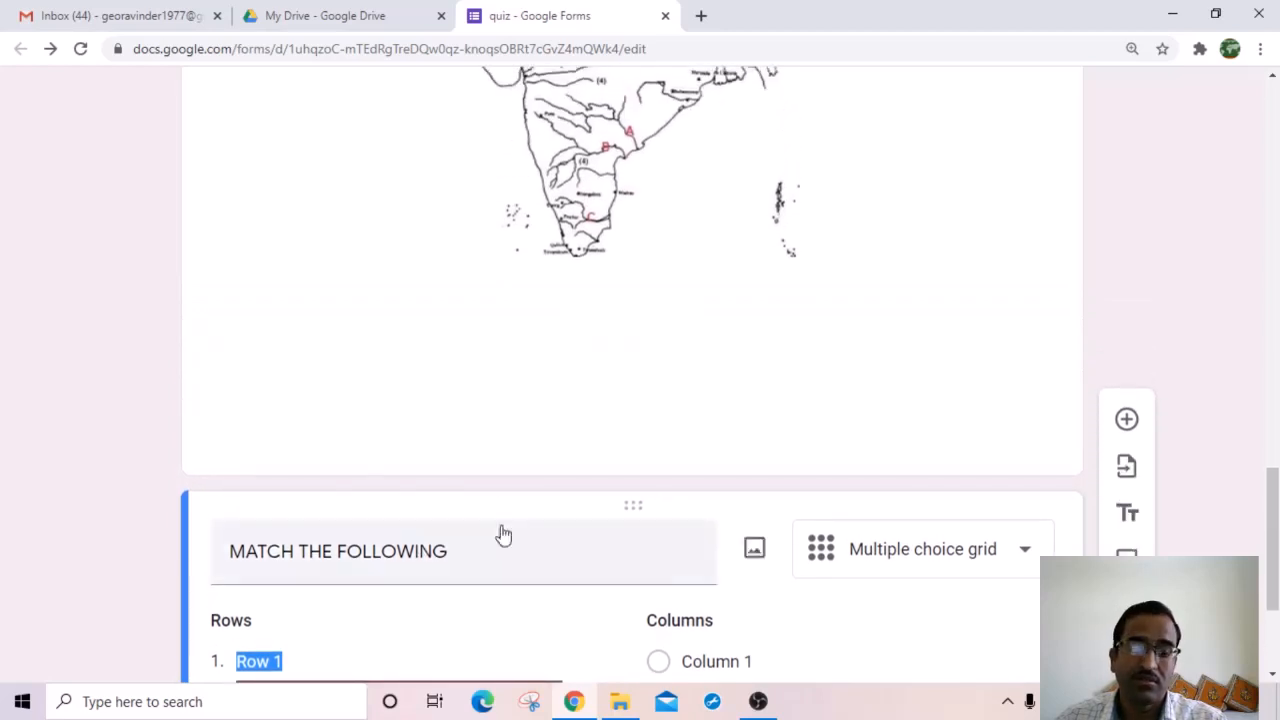
pyautogui.scroll(-2, 457, 491)
pyautogui.scroll(-1, 475, 508)
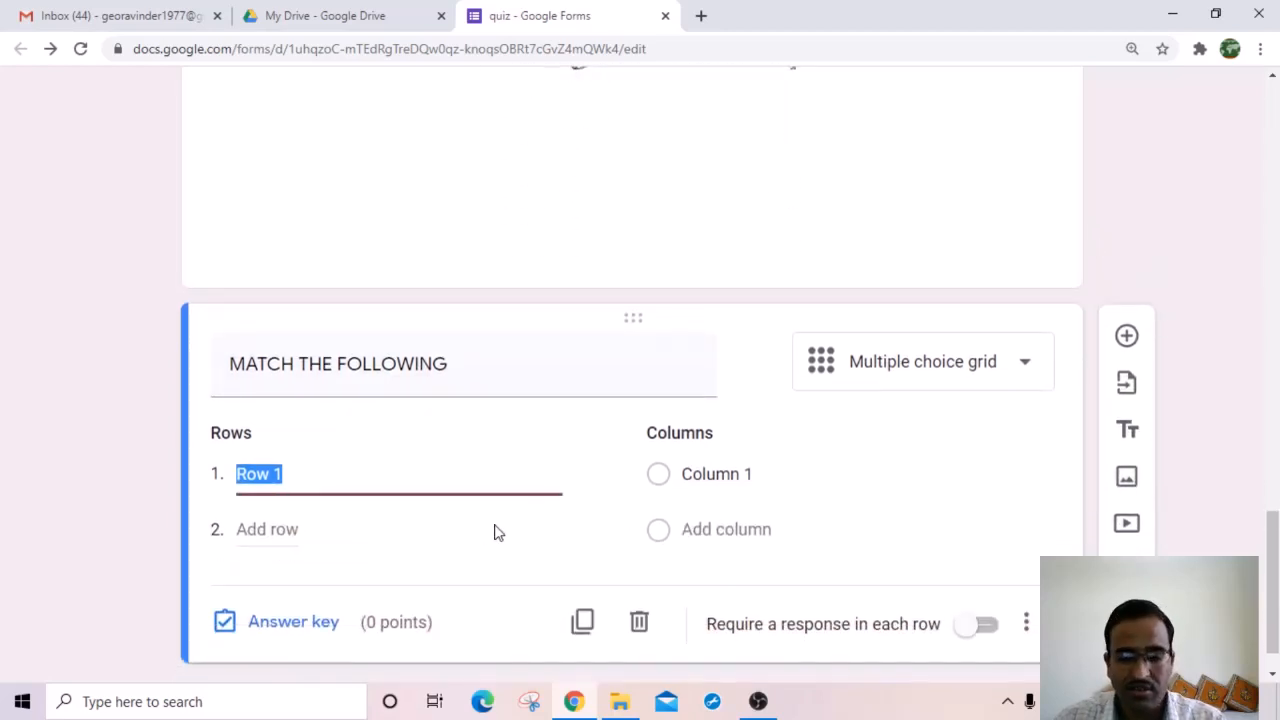
pyautogui.write('GO')
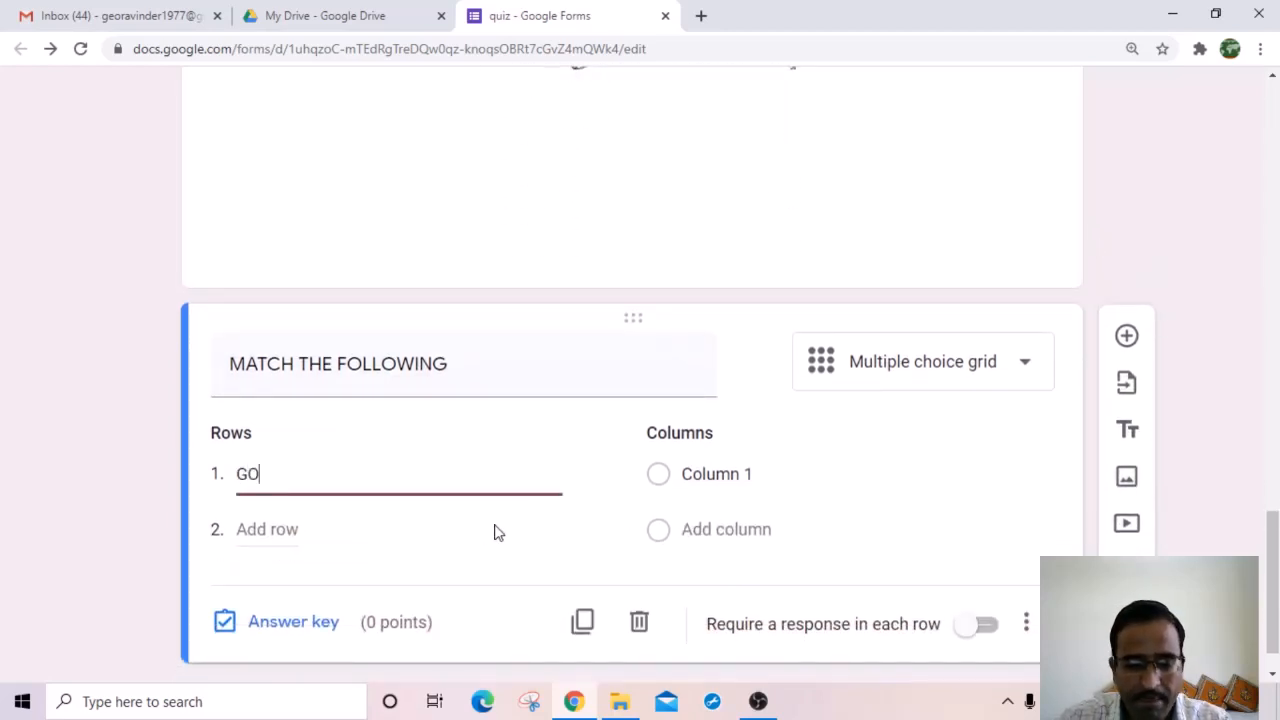
pyautogui.write('DAVAR')
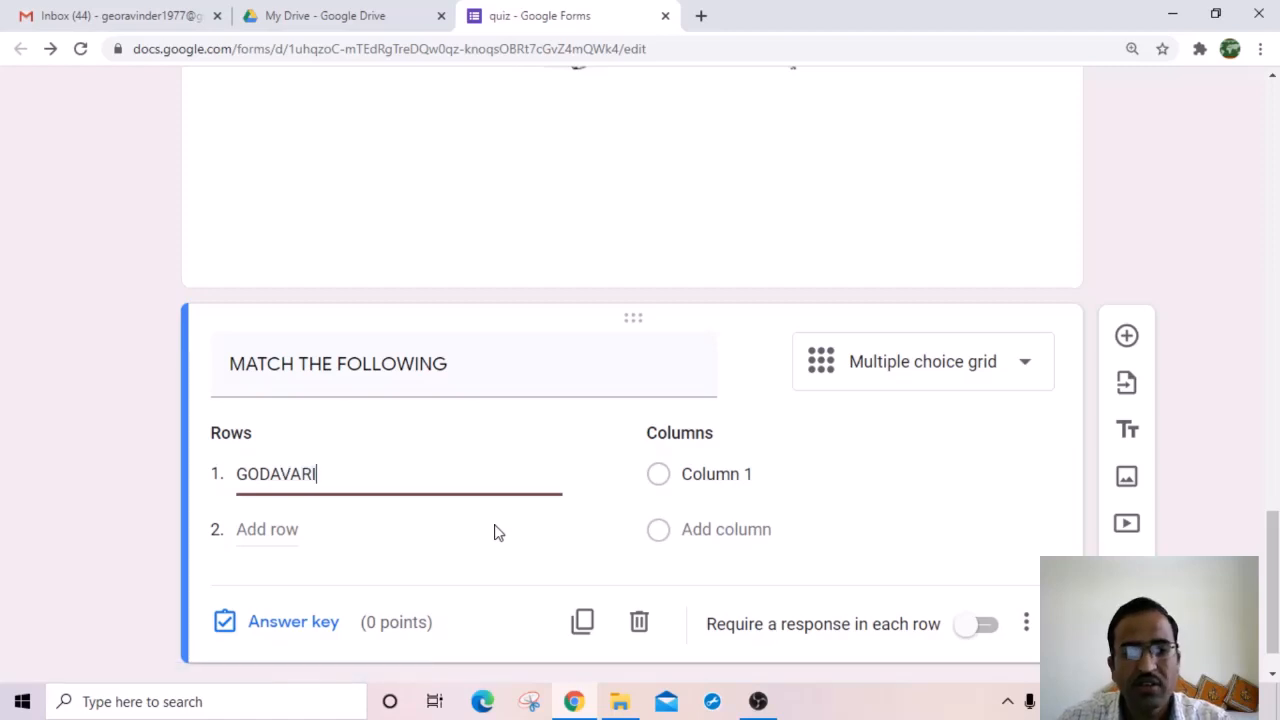
pyautogui.write('I')
pyautogui.click(305, 528)
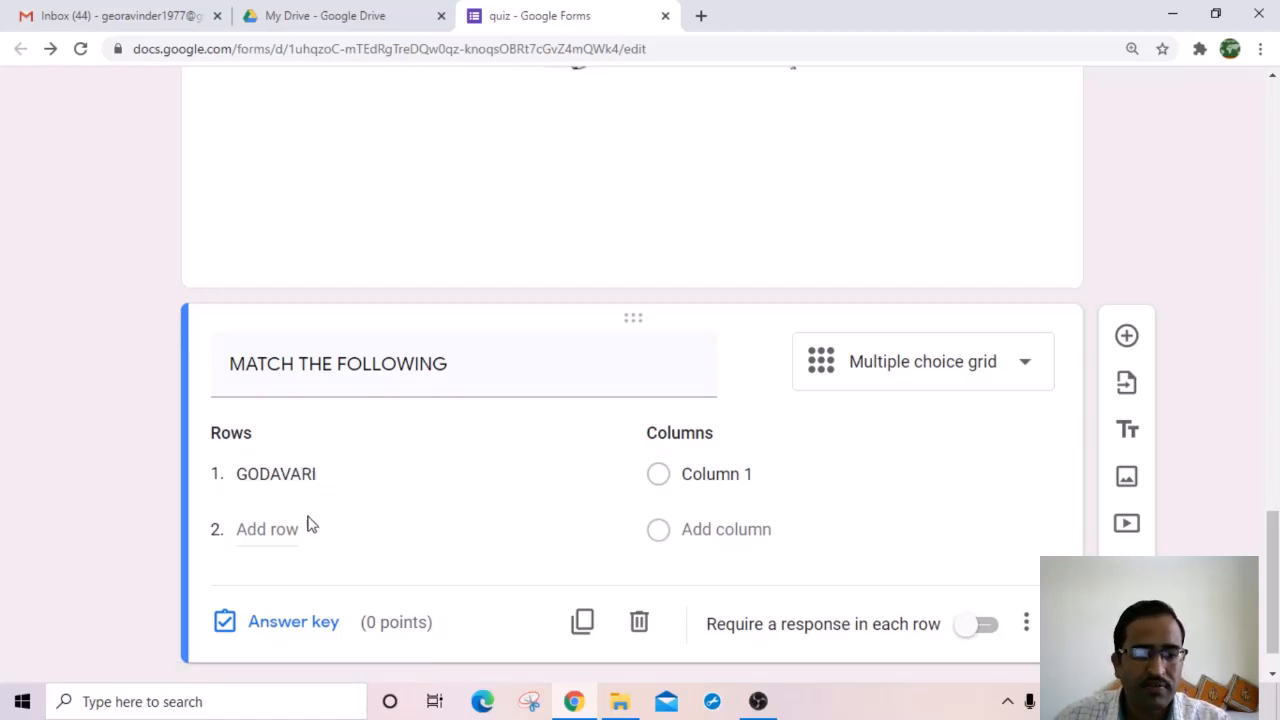
pyautogui.click(273, 529)
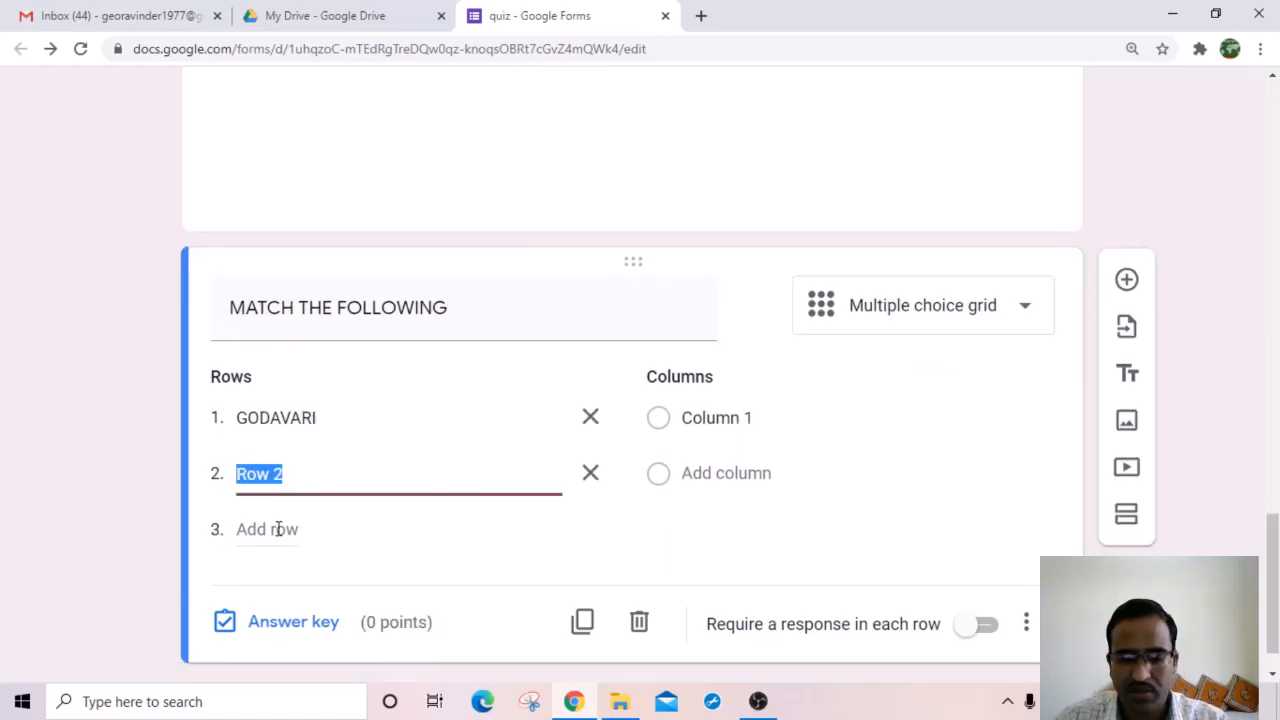
pyautogui.write('KR')
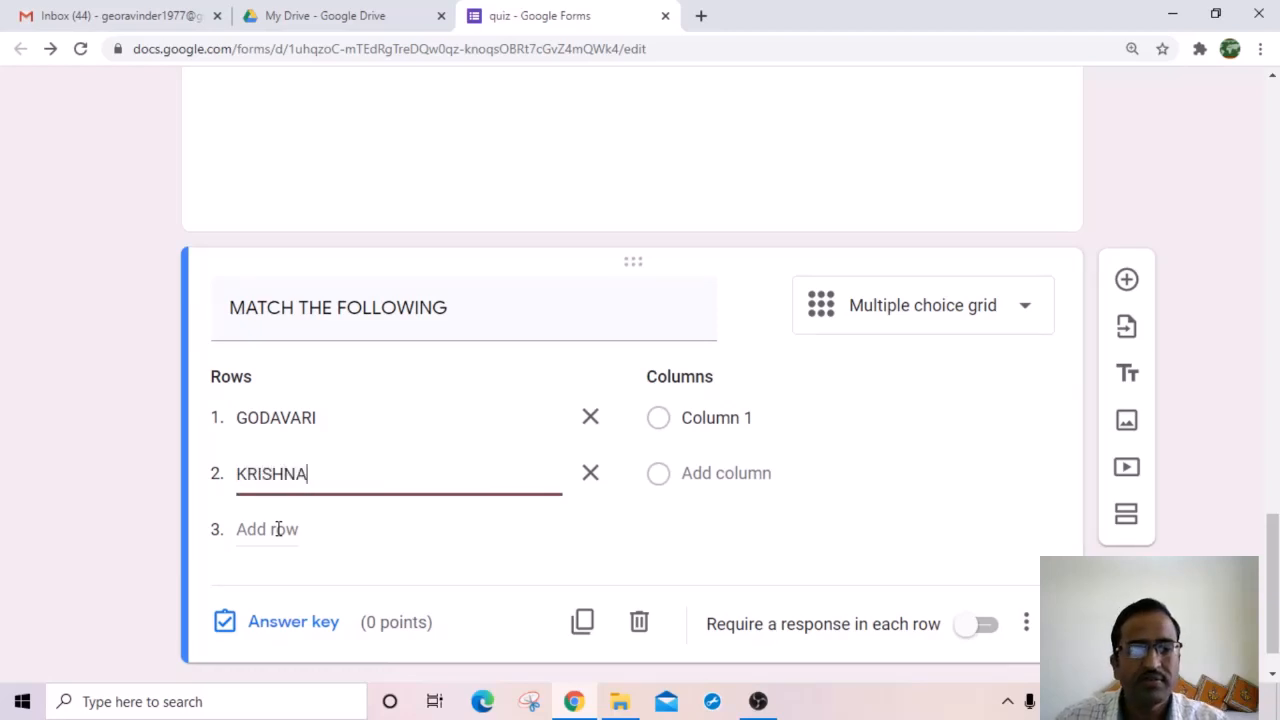
pyautogui.write('ISHNA')
pyautogui.click(278, 529)
pyautogui.write('CA')
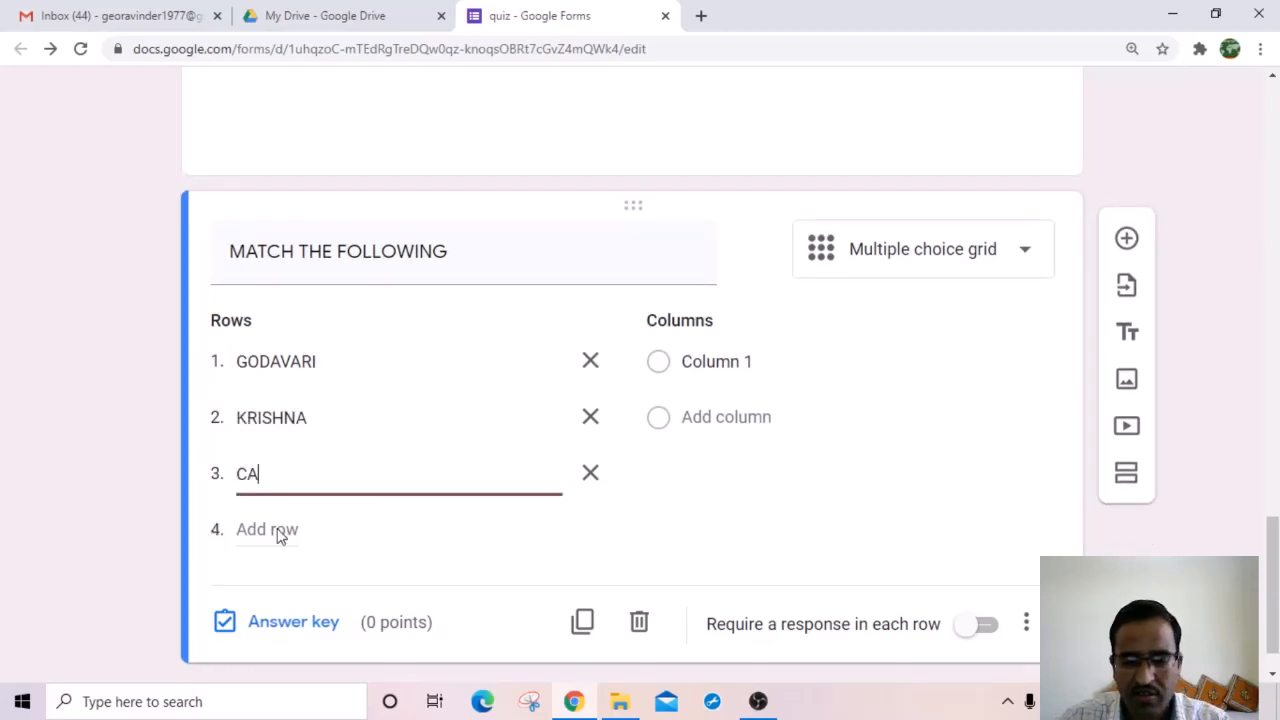
pyautogui.write('UVERI')
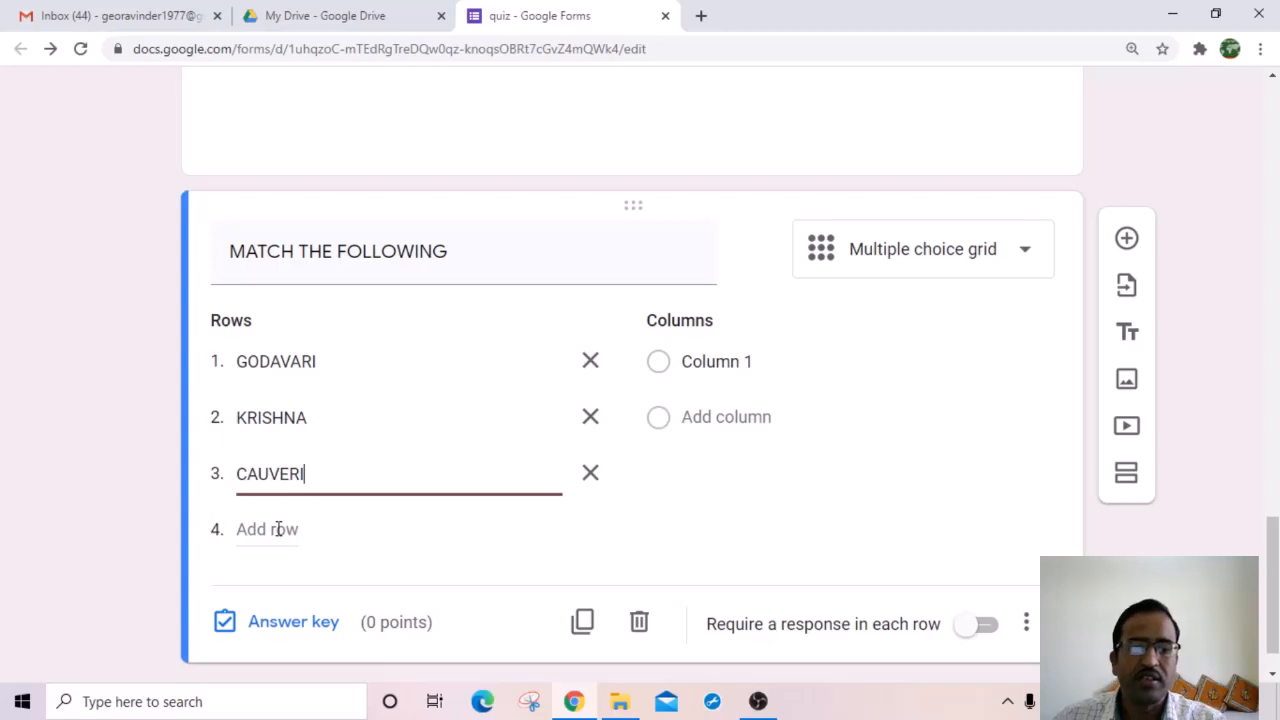
# Step: Rename the first column to A and add columns B and C
pyautogui.click(737, 362)
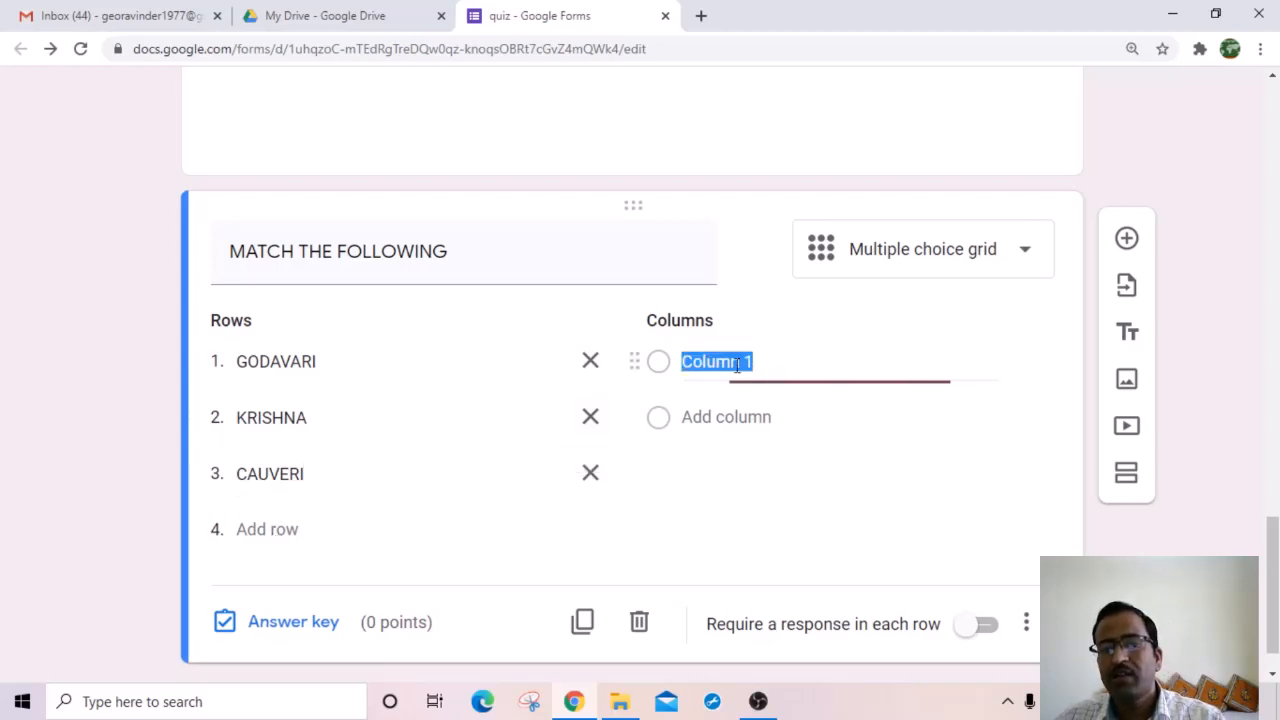
pyautogui.write('A')
pyautogui.click(711, 417)
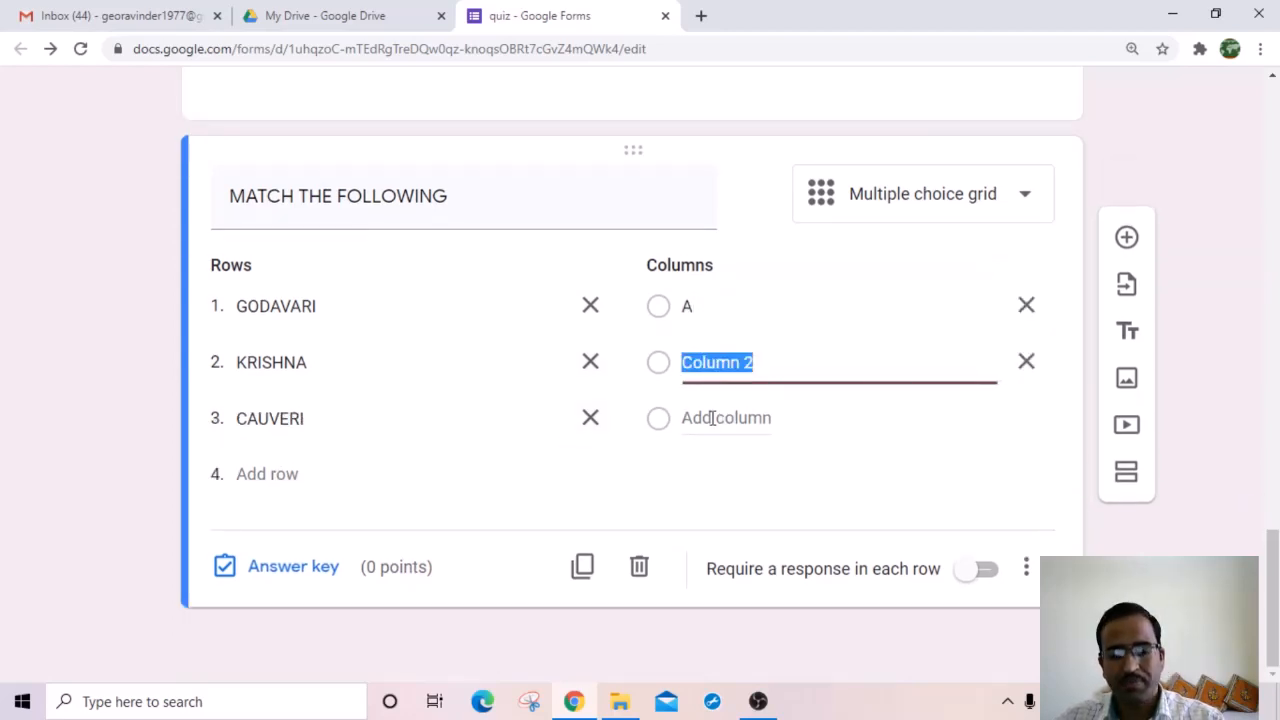
pyautogui.write('B')
pyautogui.click(711, 418)
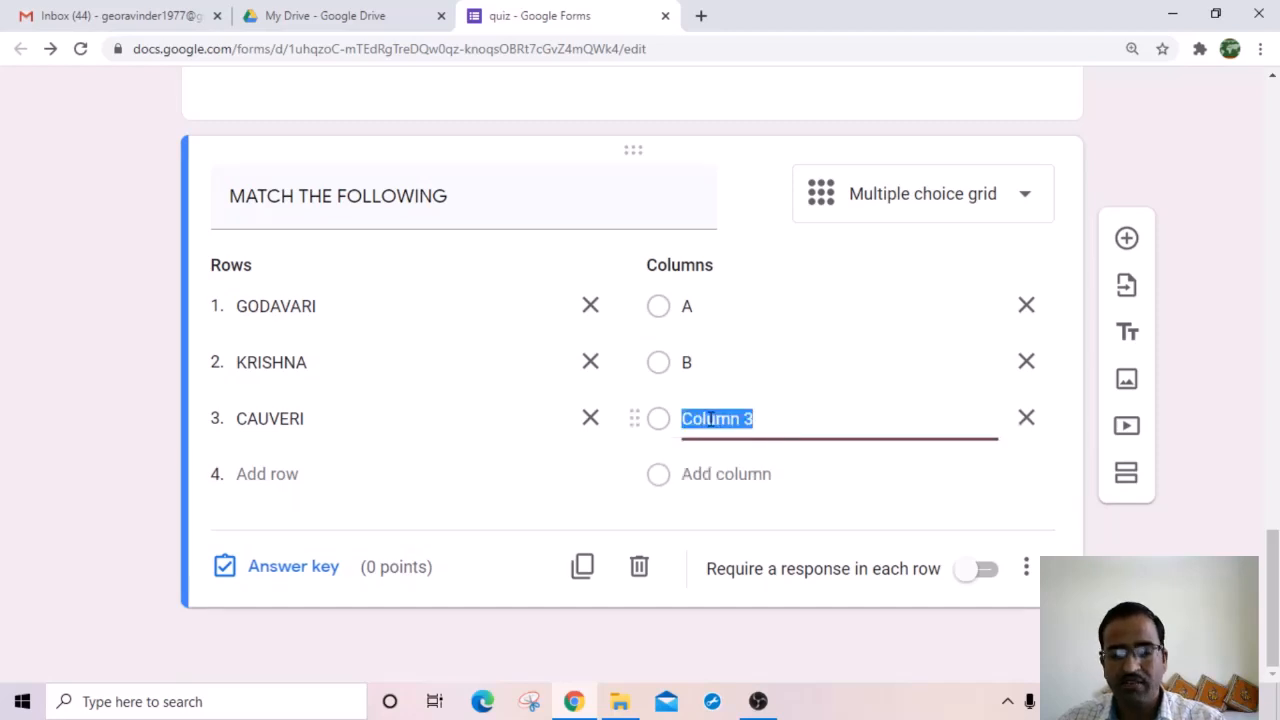
pyautogui.write('C')
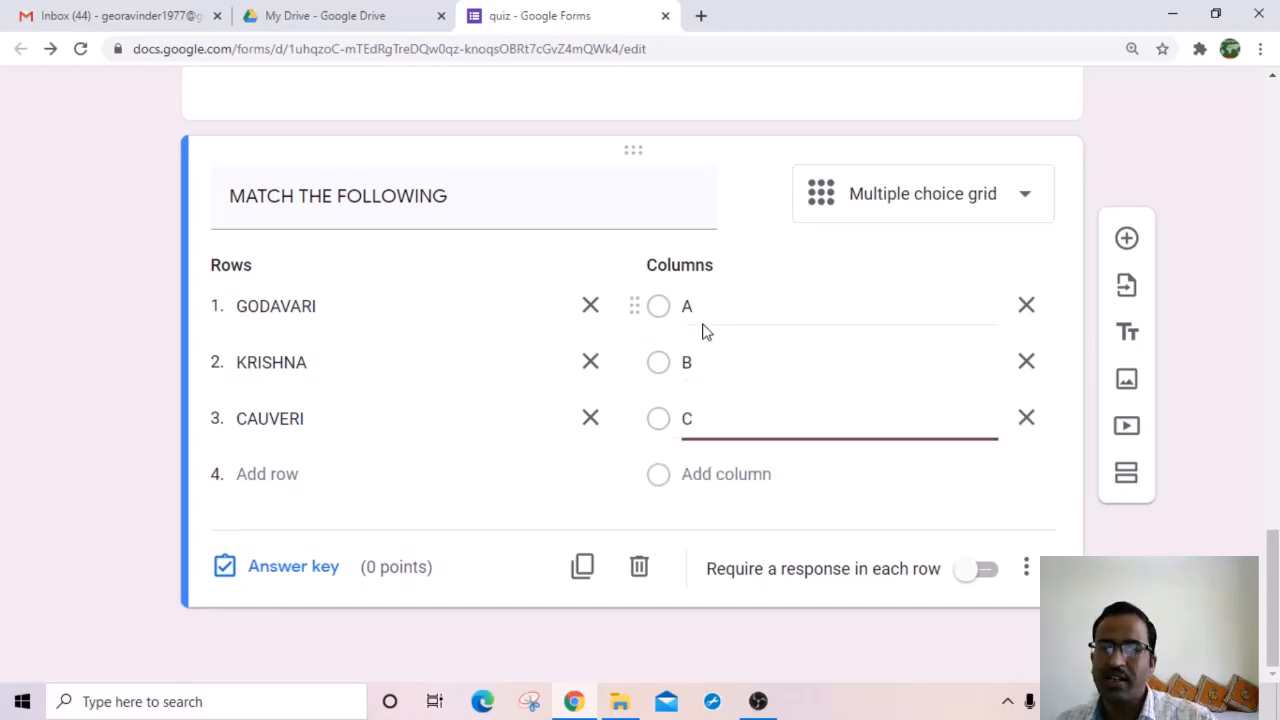
pyautogui.scroll(5, 640, 400)
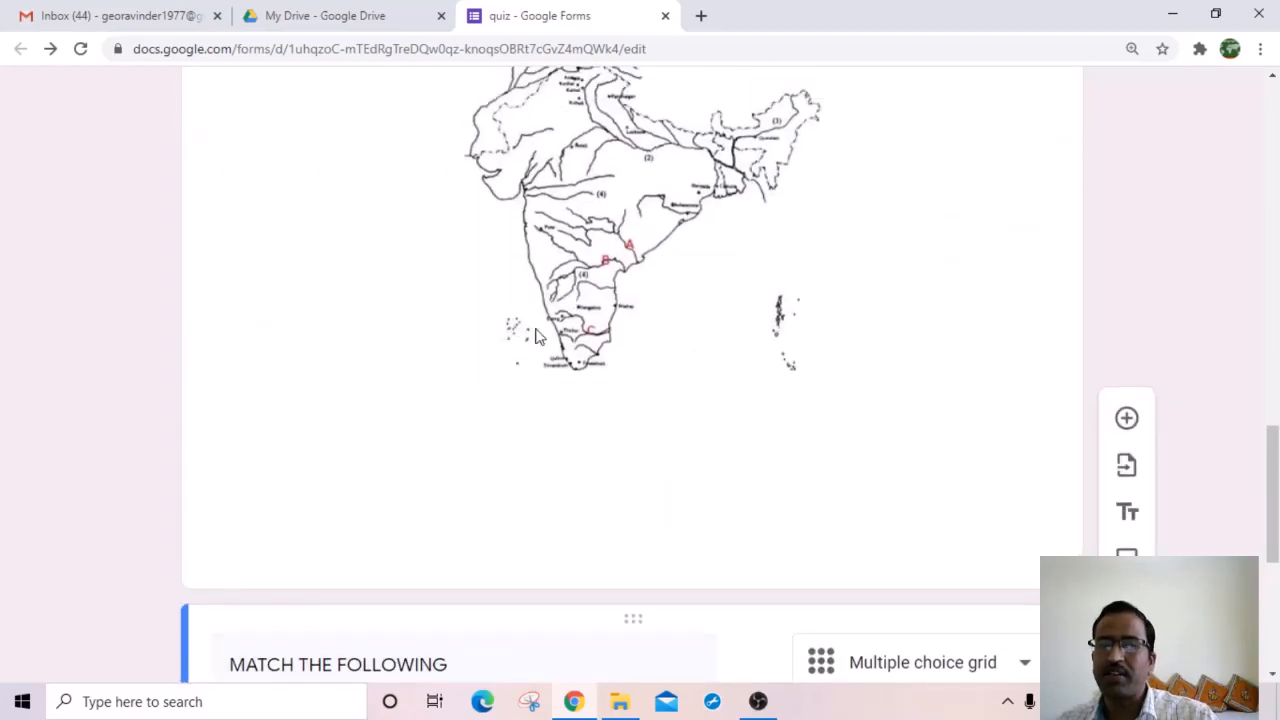
pyautogui.scroll(-5, 637, 414)
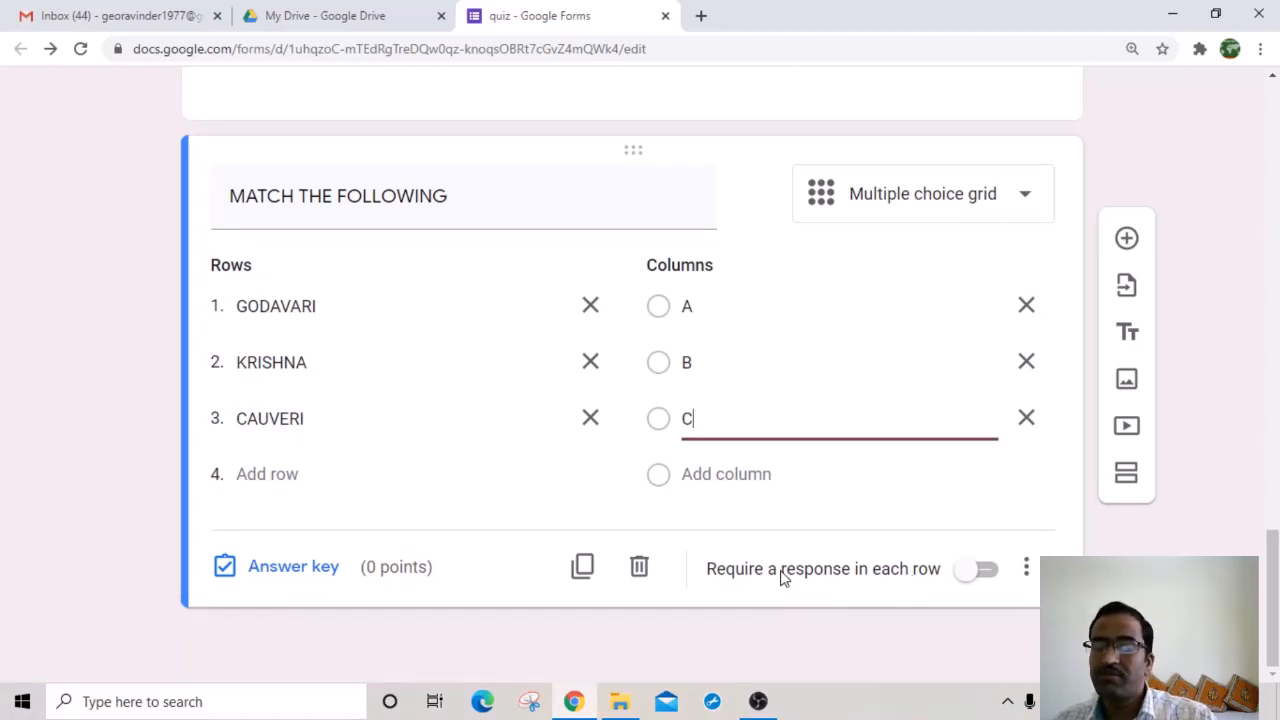
pyautogui.scroll(5, 708, 389)
pyautogui.scroll(-5, 560, 280)
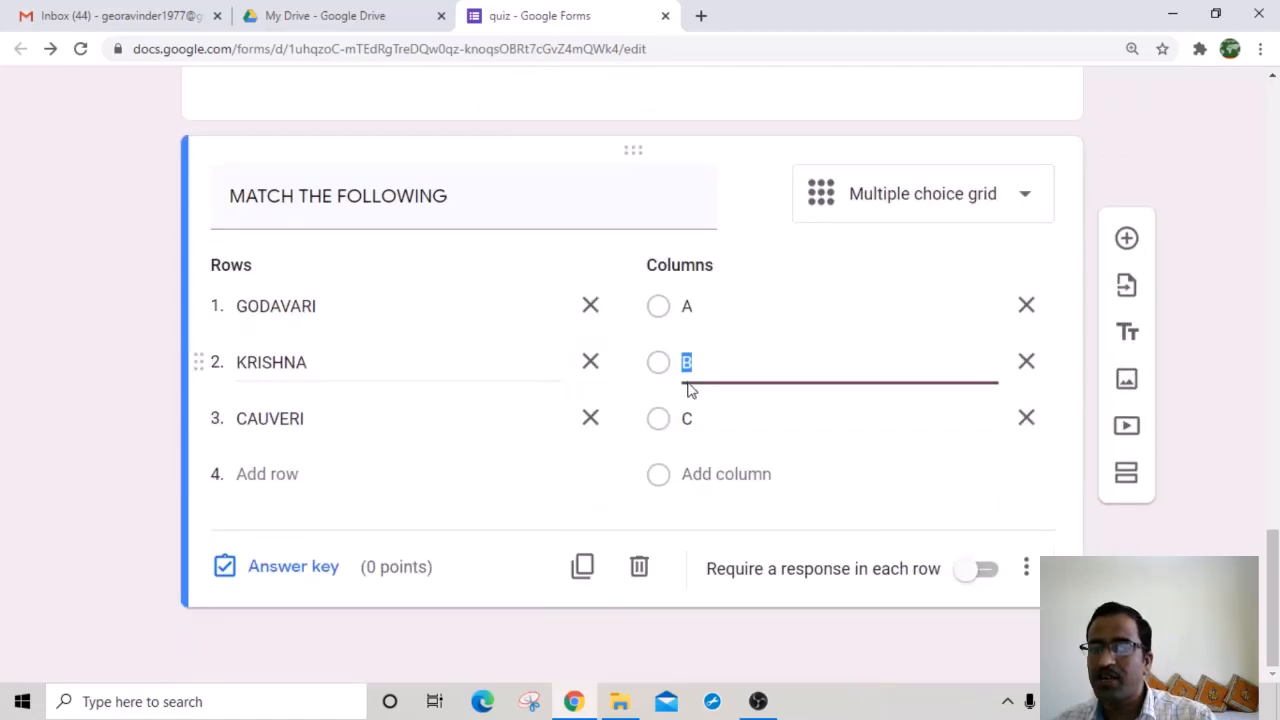
# Step: Require a response per row and key GODAVARI–A, KRISHNA–B, CAUVERI–C at 2 points each
pyautogui.click(987, 571)
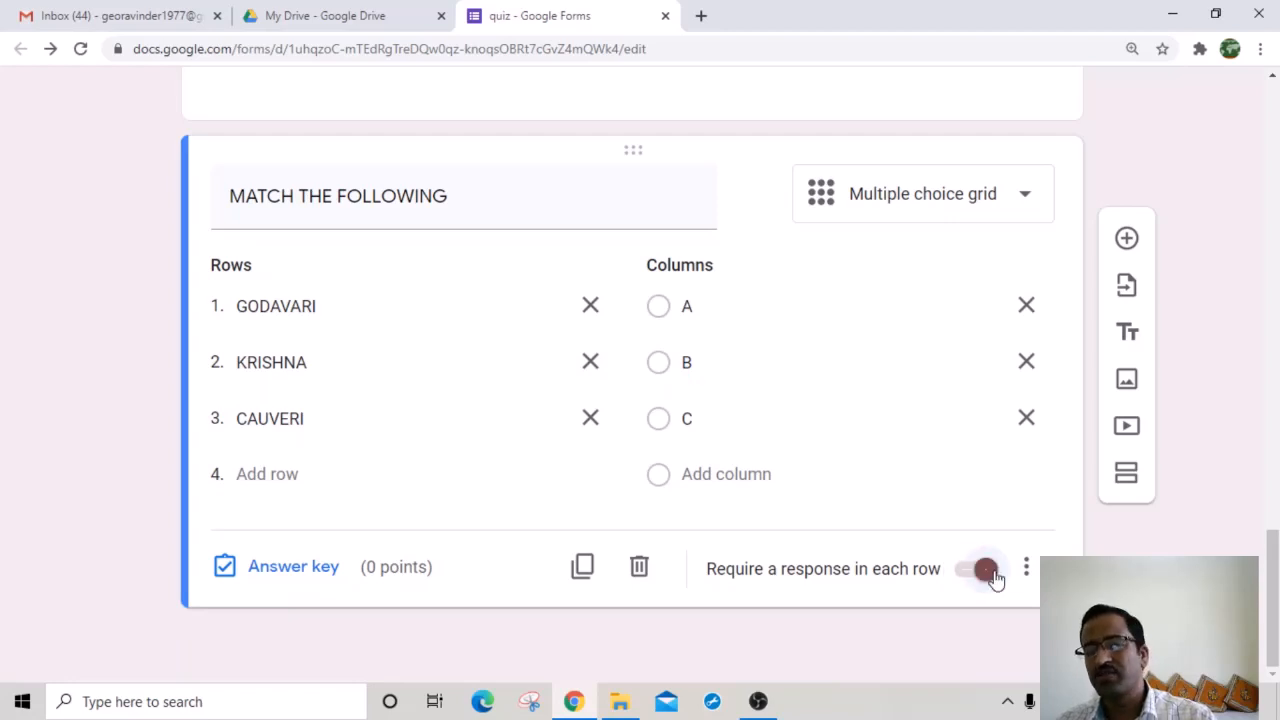
pyautogui.click(290, 572)
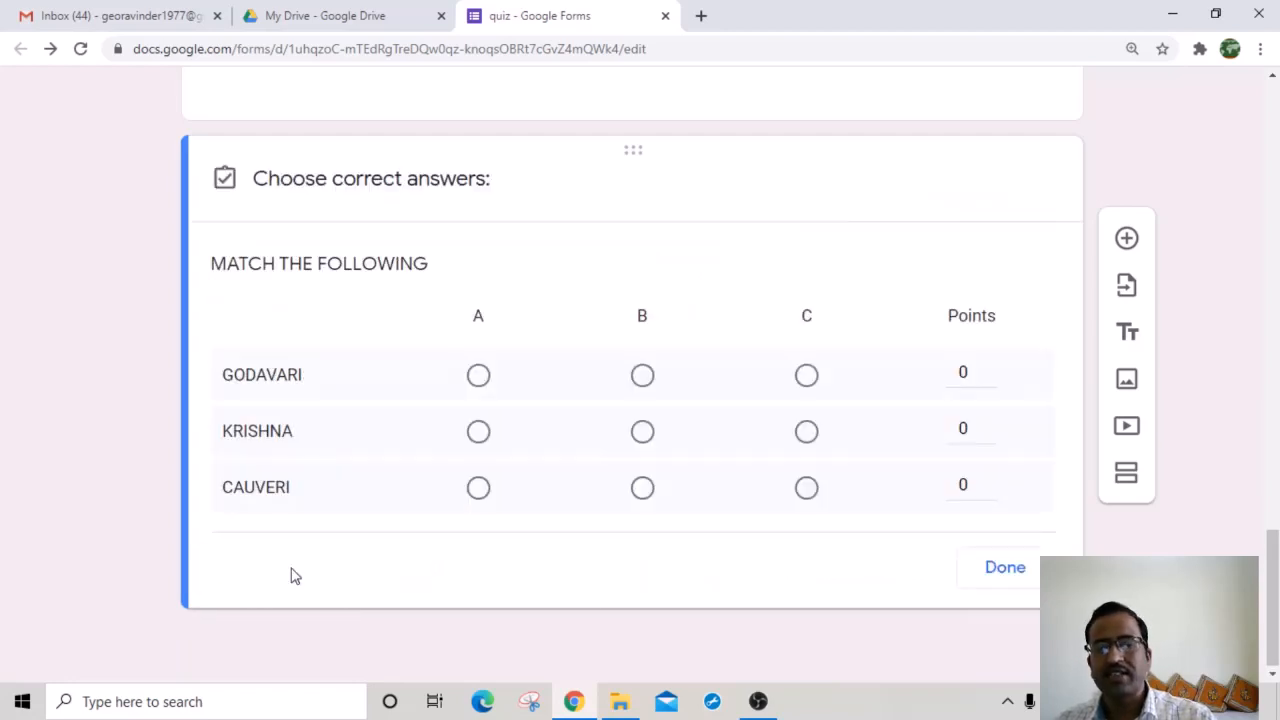
pyautogui.click(479, 378)
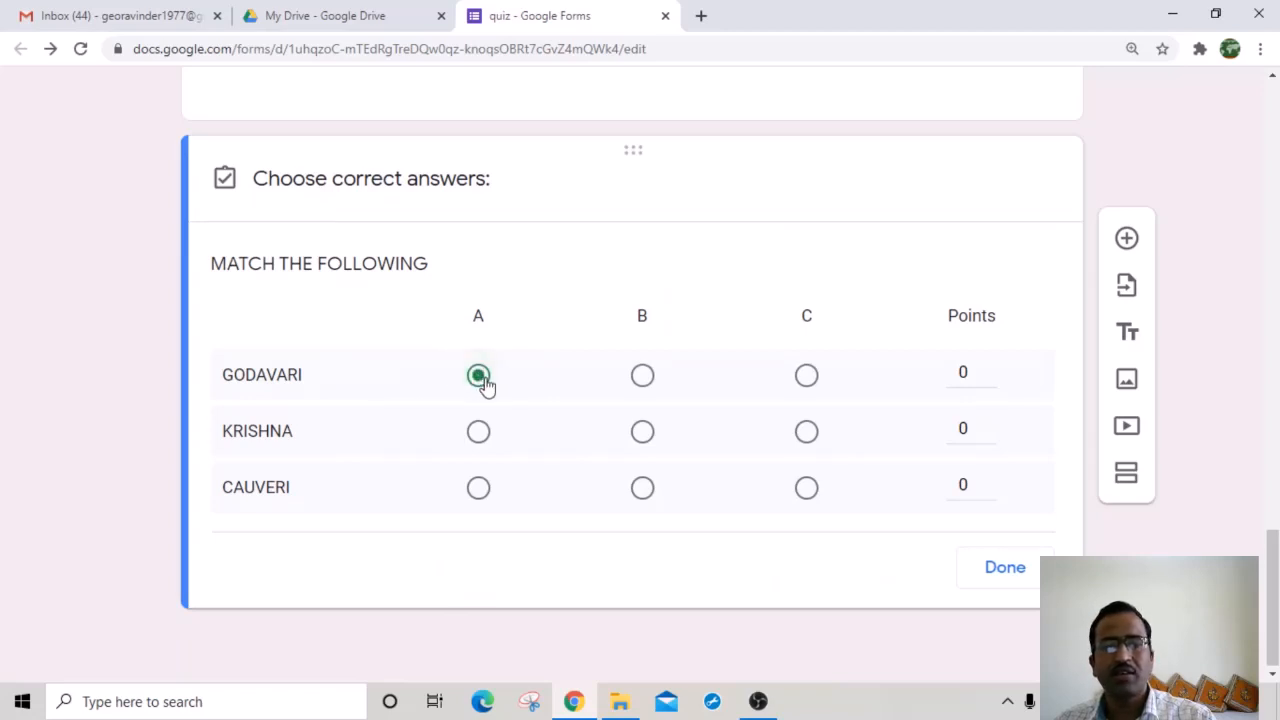
pyautogui.click(642, 435)
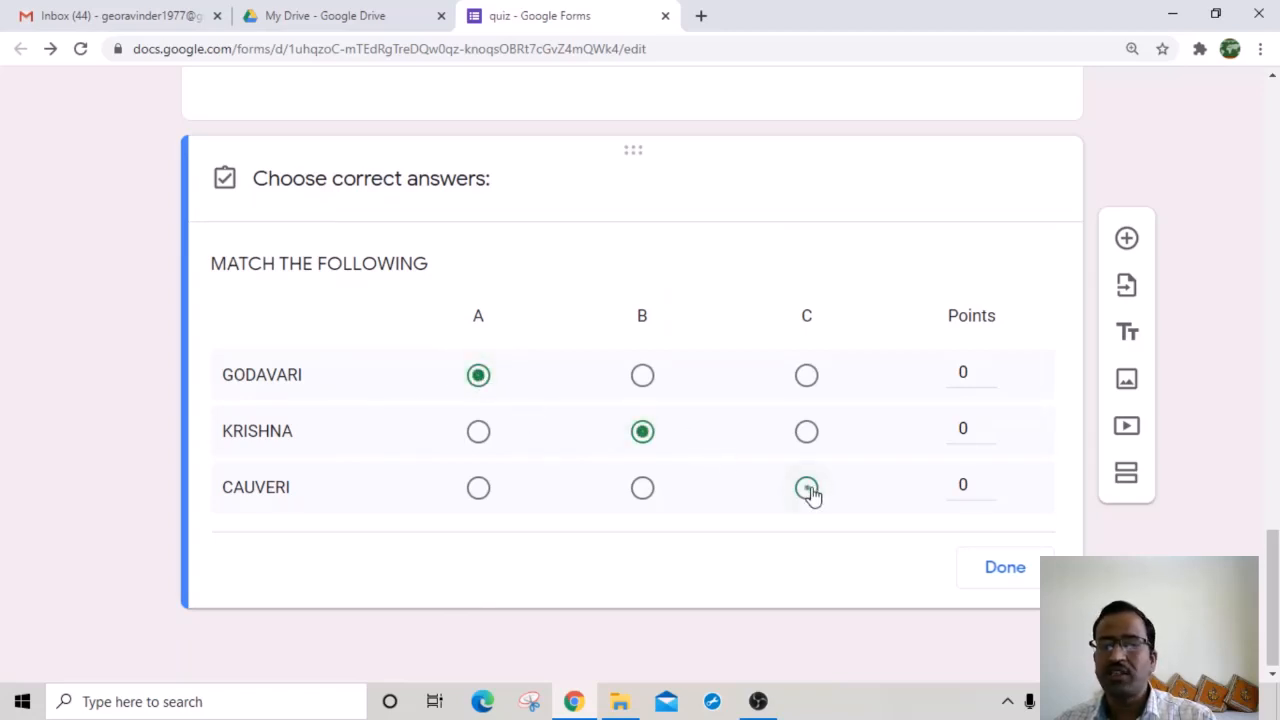
pyautogui.click(808, 490)
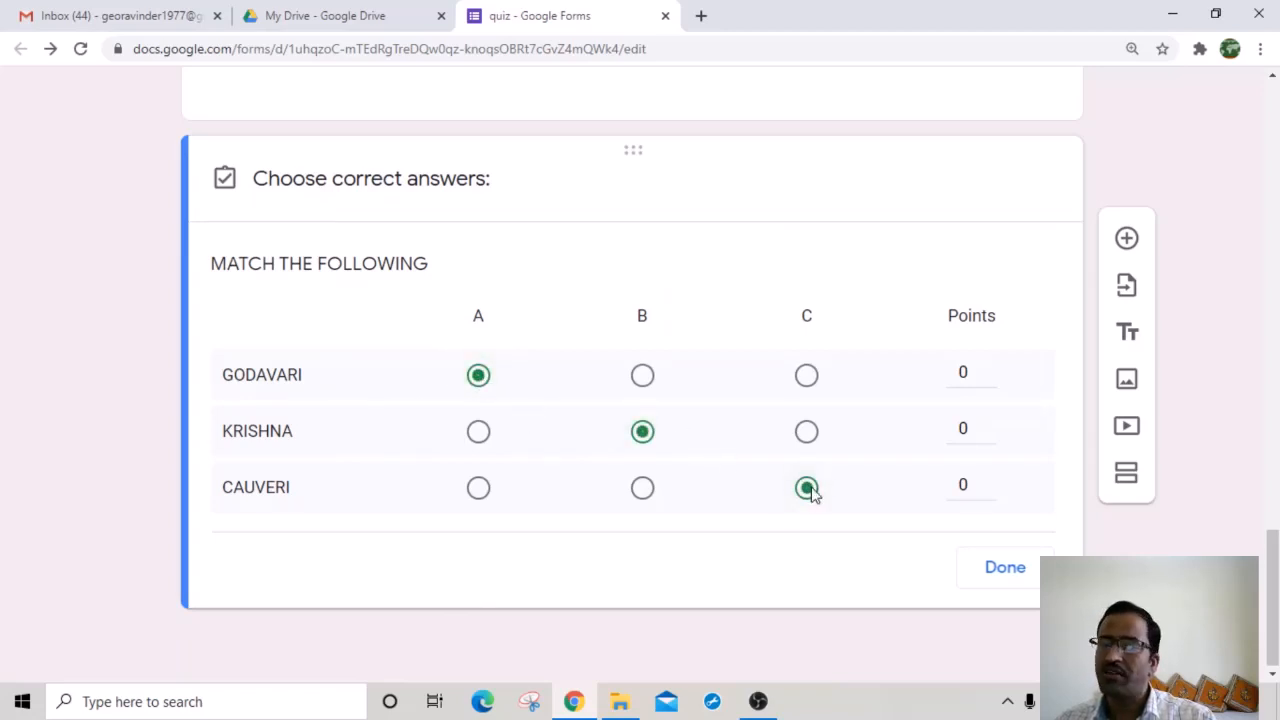
pyautogui.click(988, 368)
pyautogui.click(988, 368)
pyautogui.click(988, 423)
pyautogui.click(988, 423)
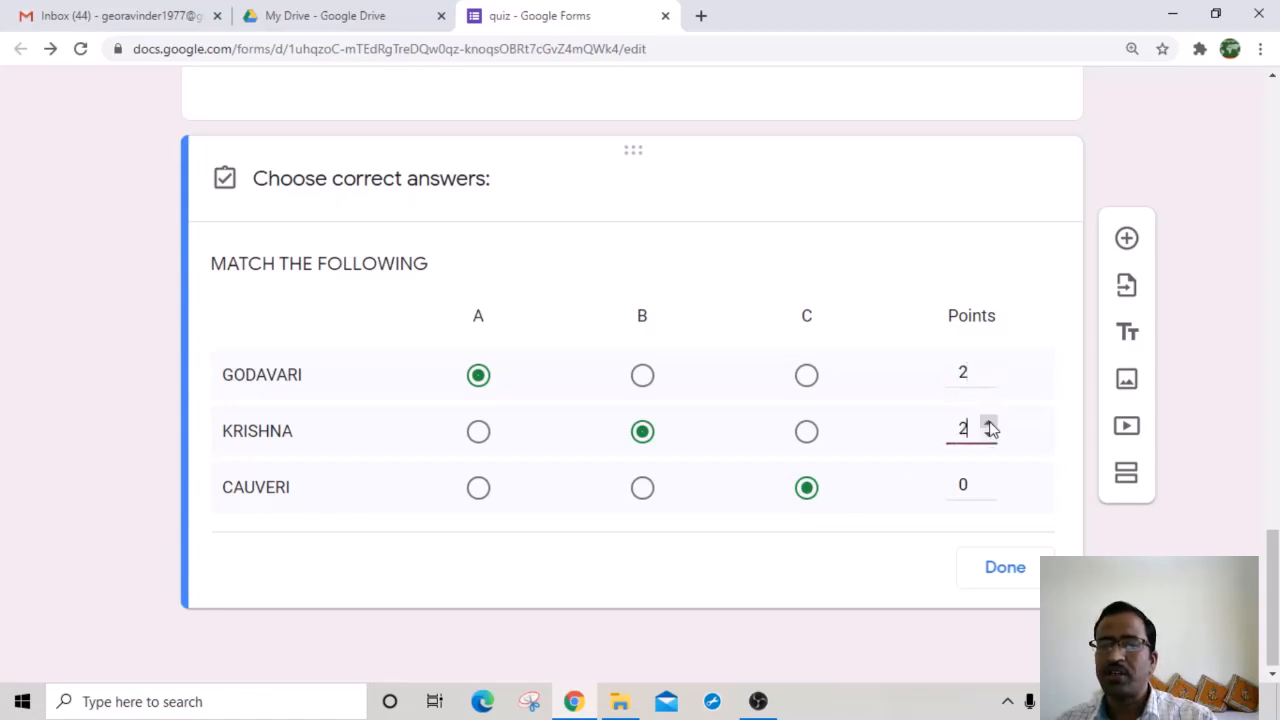
pyautogui.click(988, 478)
pyautogui.click(988, 478)
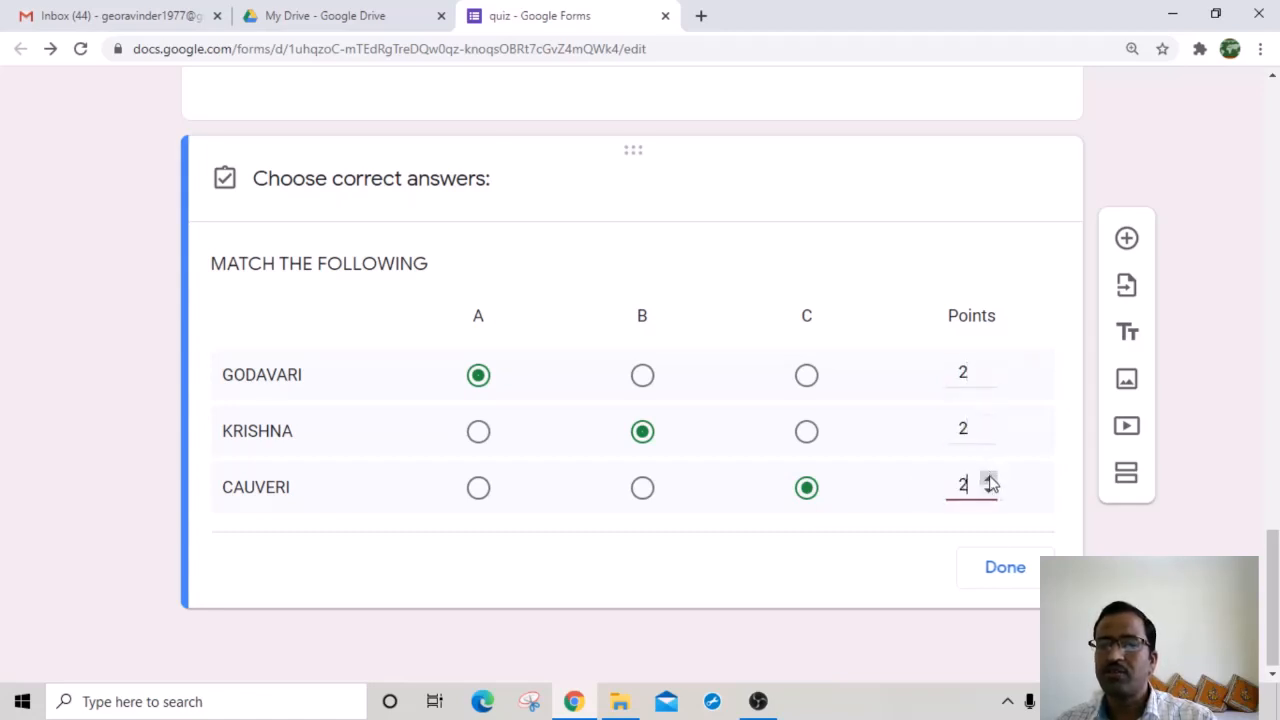
pyautogui.click(1005, 567)
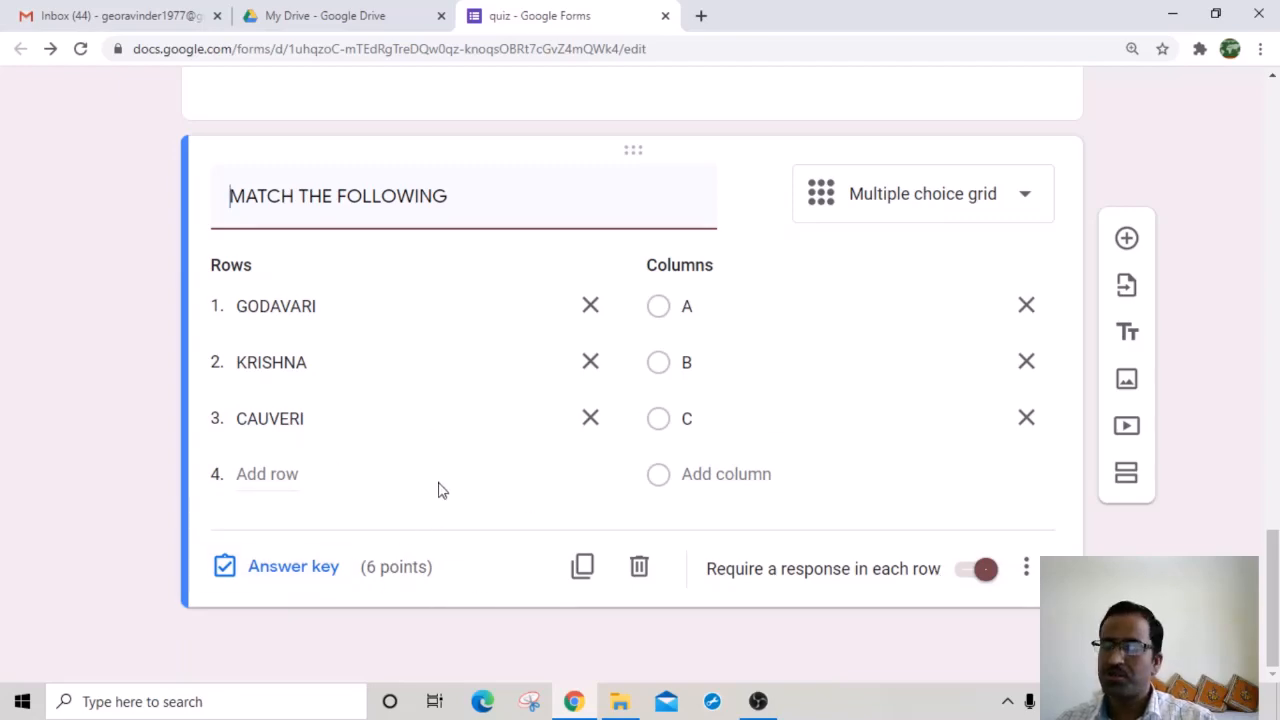
# Step: Preview the quiz and fill in a test name and contact number
pyautogui.scroll(15, 614, 417)
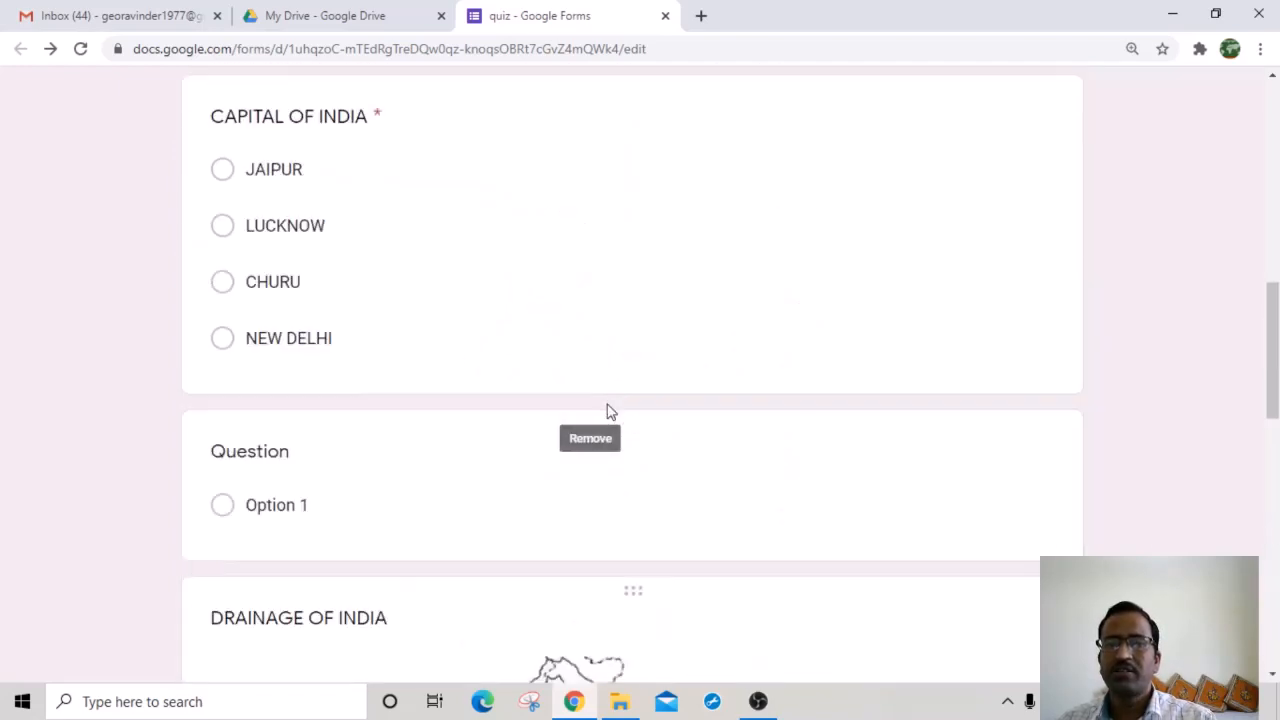
pyautogui.scroll(1, 611, 411)
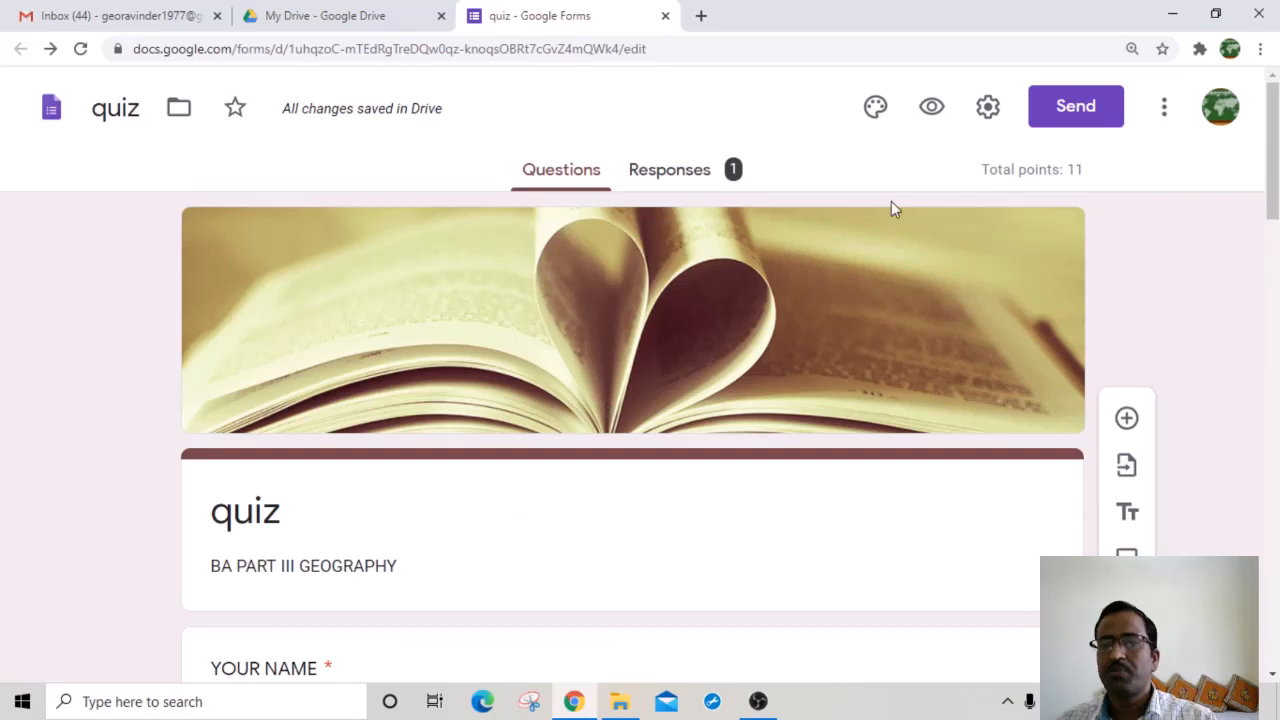
pyautogui.click(932, 108)
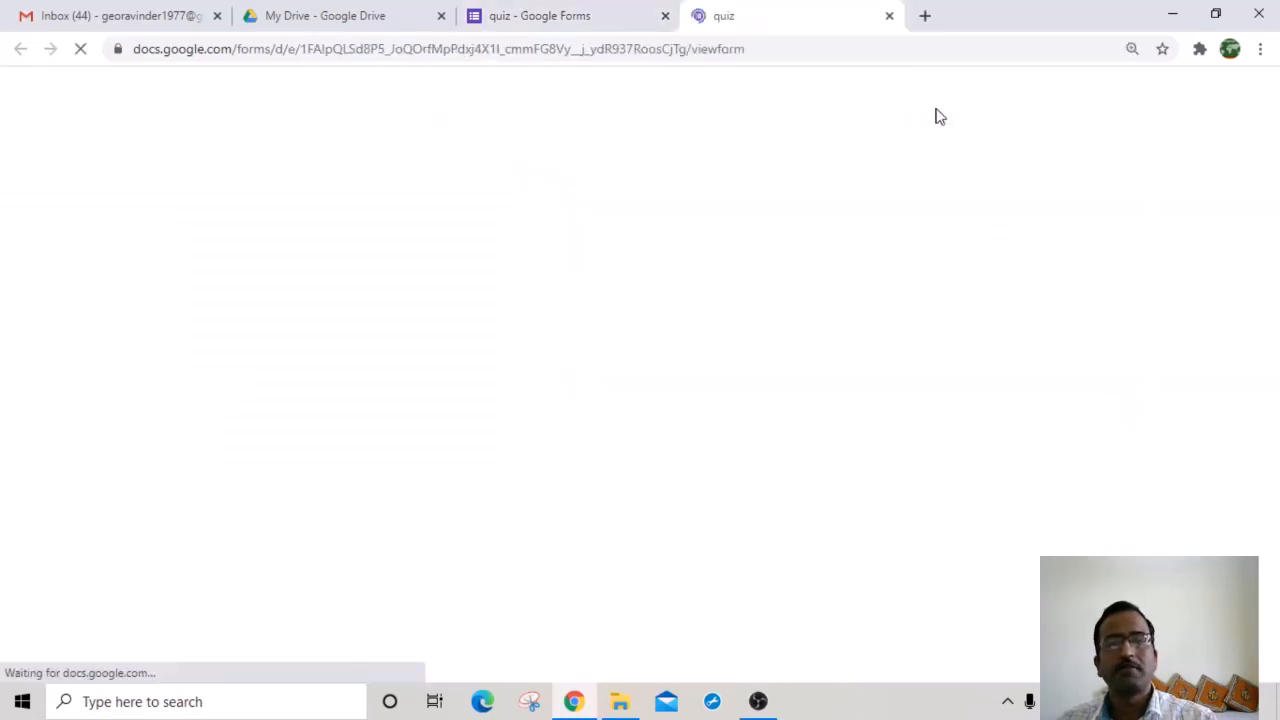
pyautogui.scroll(-4, 371, 414)
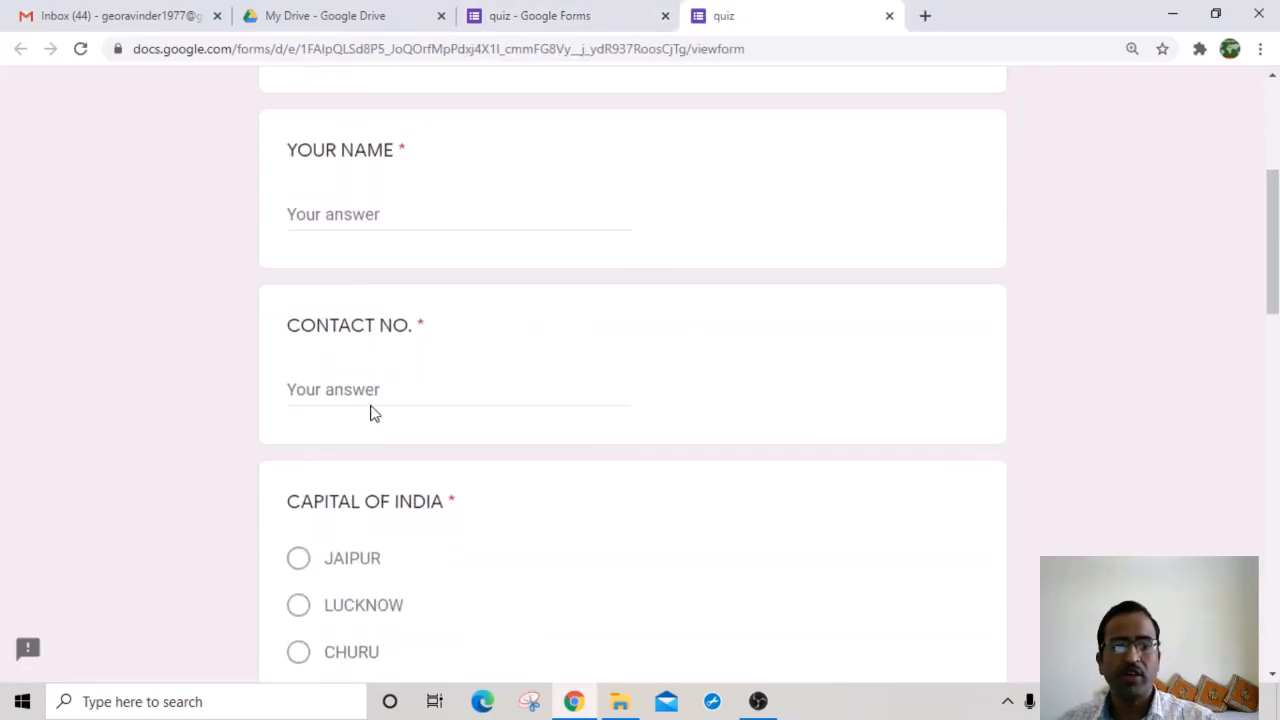
pyautogui.scroll(2, 335, 274)
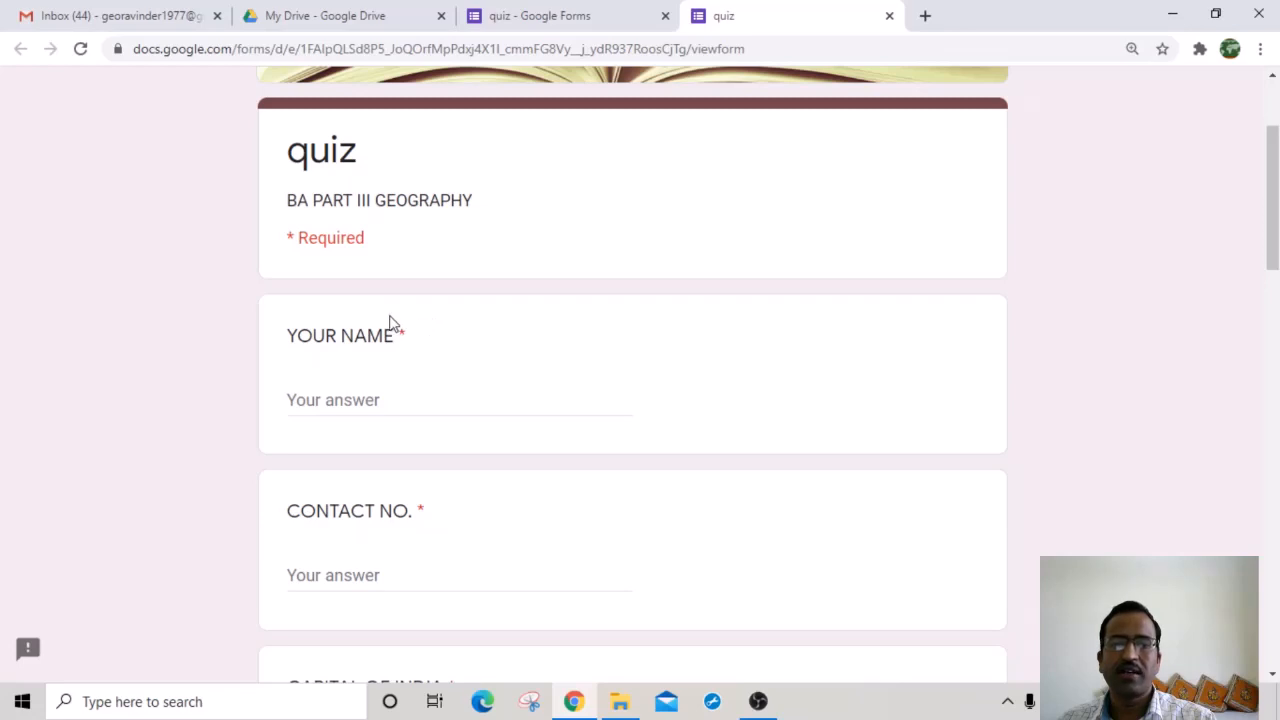
pyautogui.click(350, 399)
pyautogui.write('FGFH')
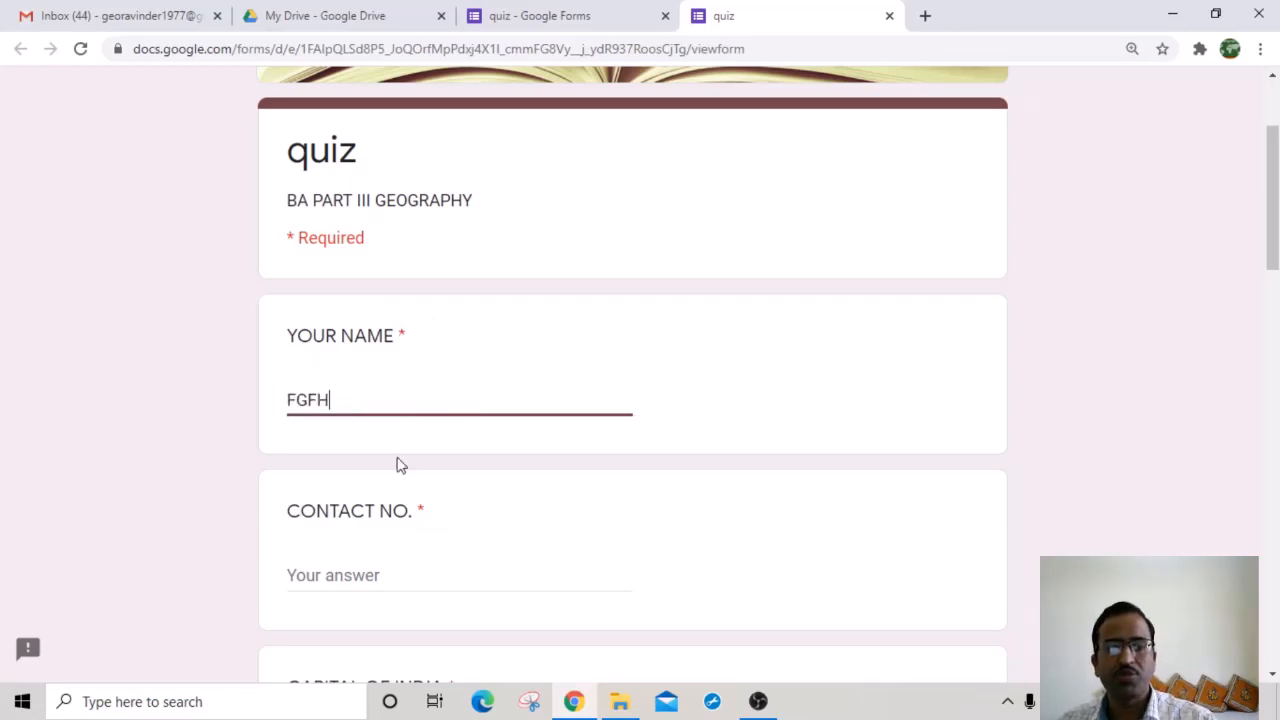
pyautogui.click(345, 566)
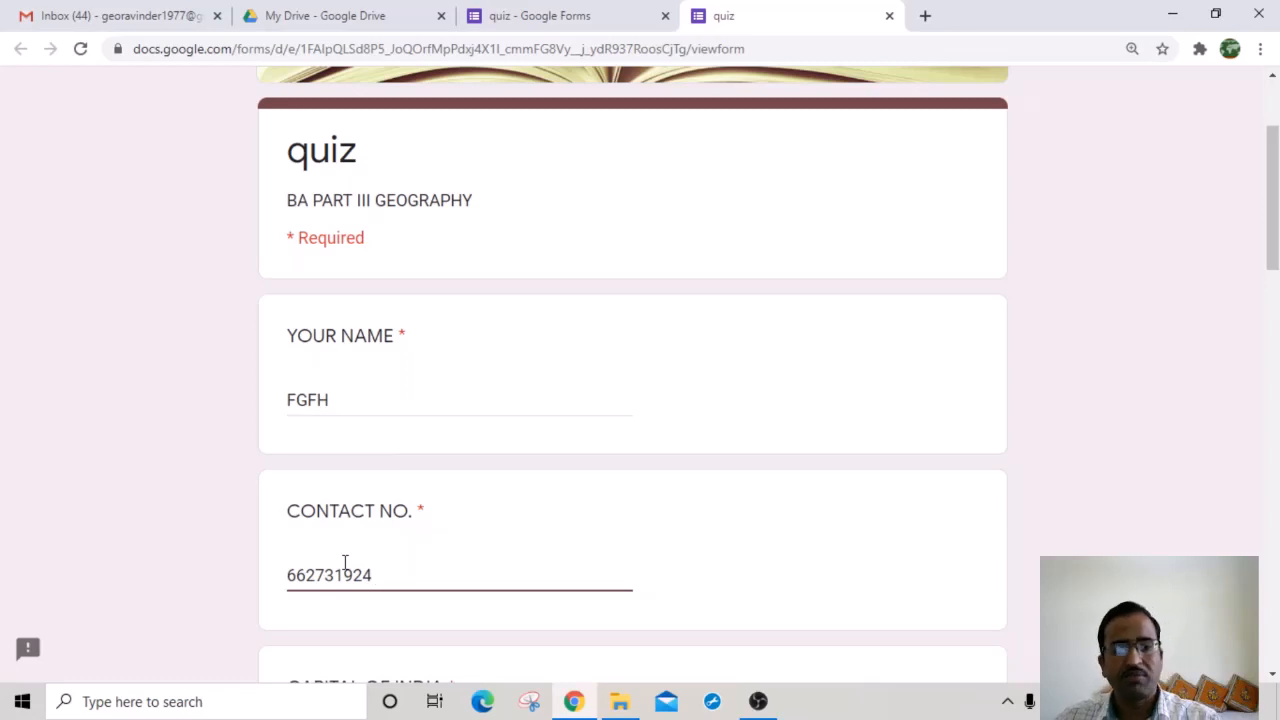
pyautogui.scroll(-1, 345, 563)
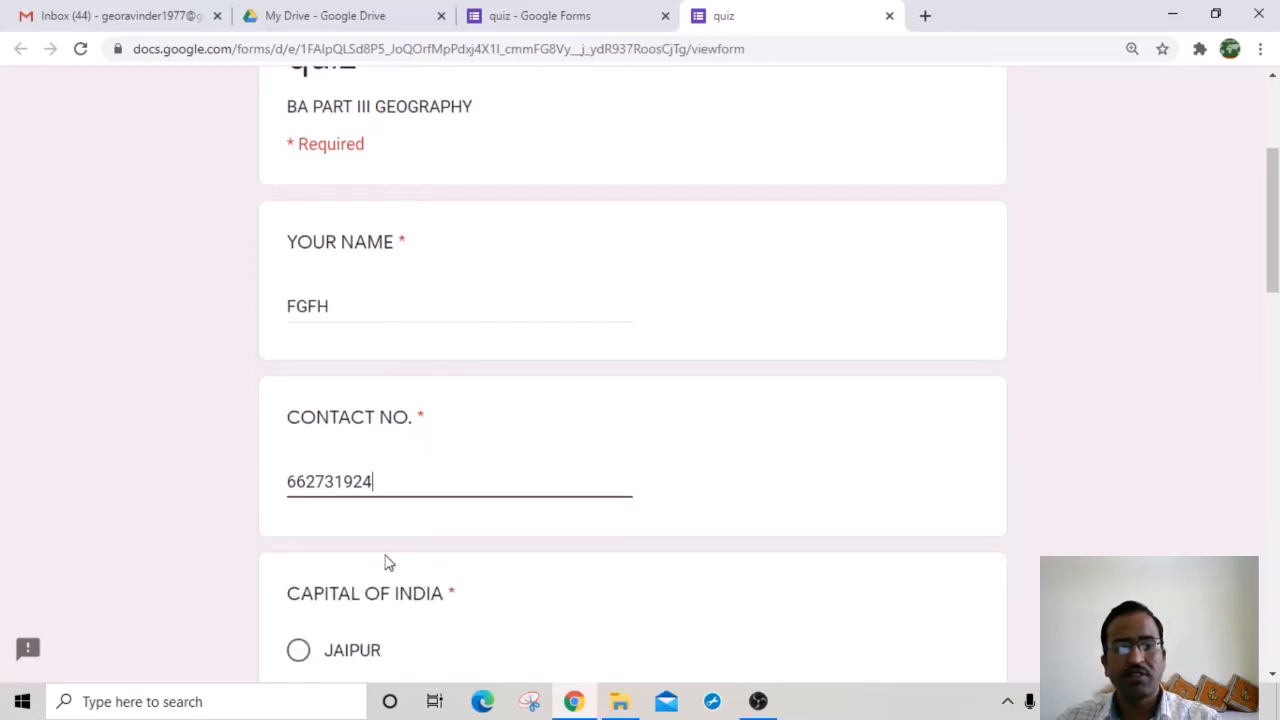
pyautogui.click(372, 580)
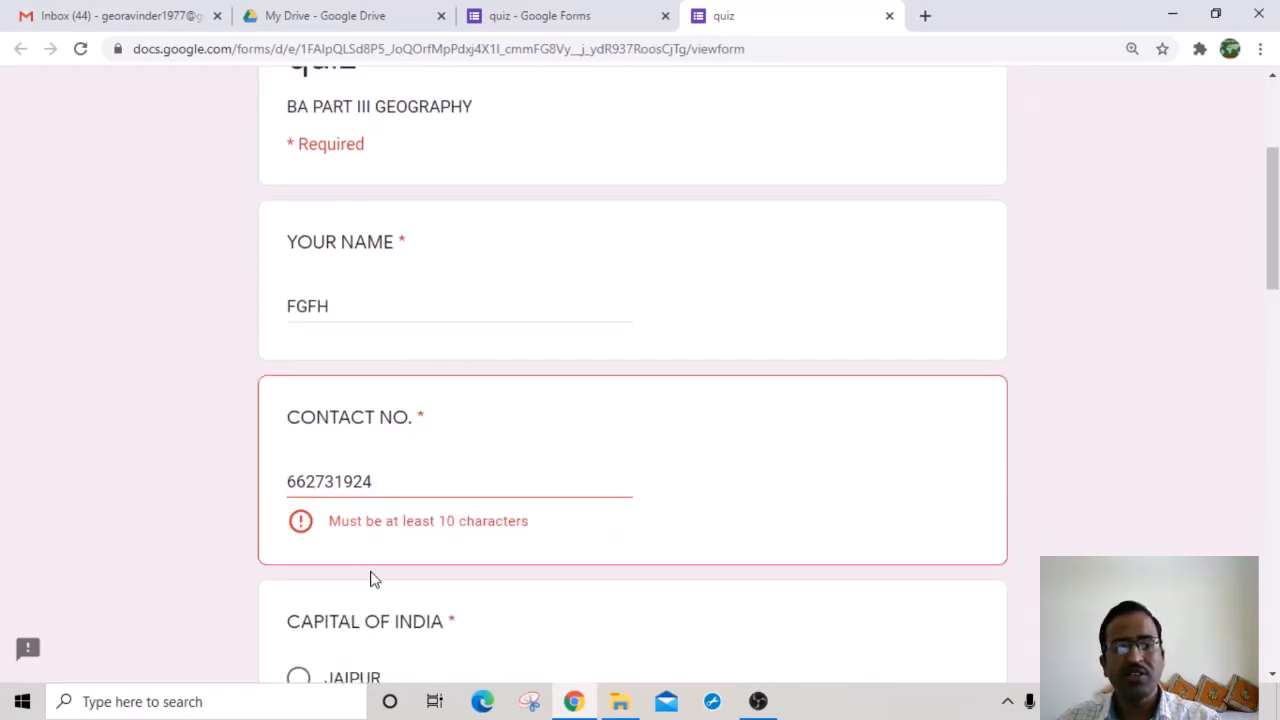
pyautogui.click(382, 484)
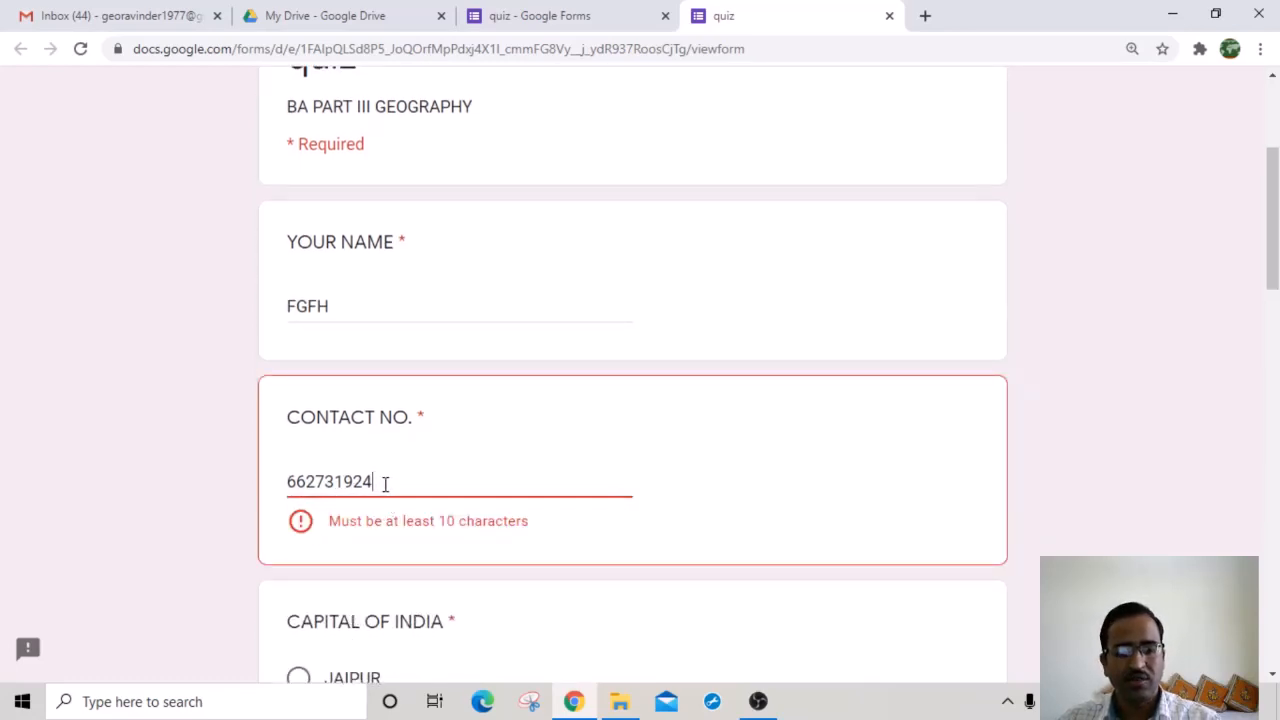
# Step: Answer CHURU, match GODAVARI–A, KRISHNA–B, CAUVERI–C, submit, and view the accuracy
pyautogui.scroll(-2, 450, 531)
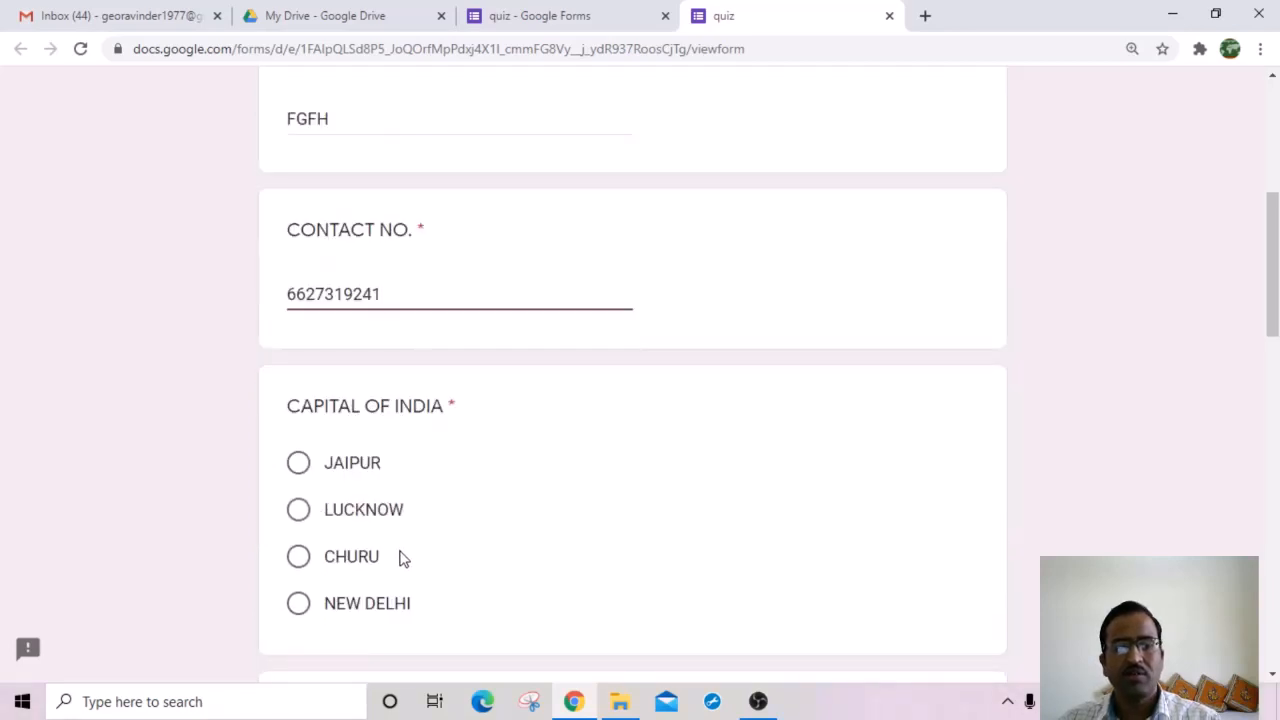
pyautogui.scroll(-2, 400, 557)
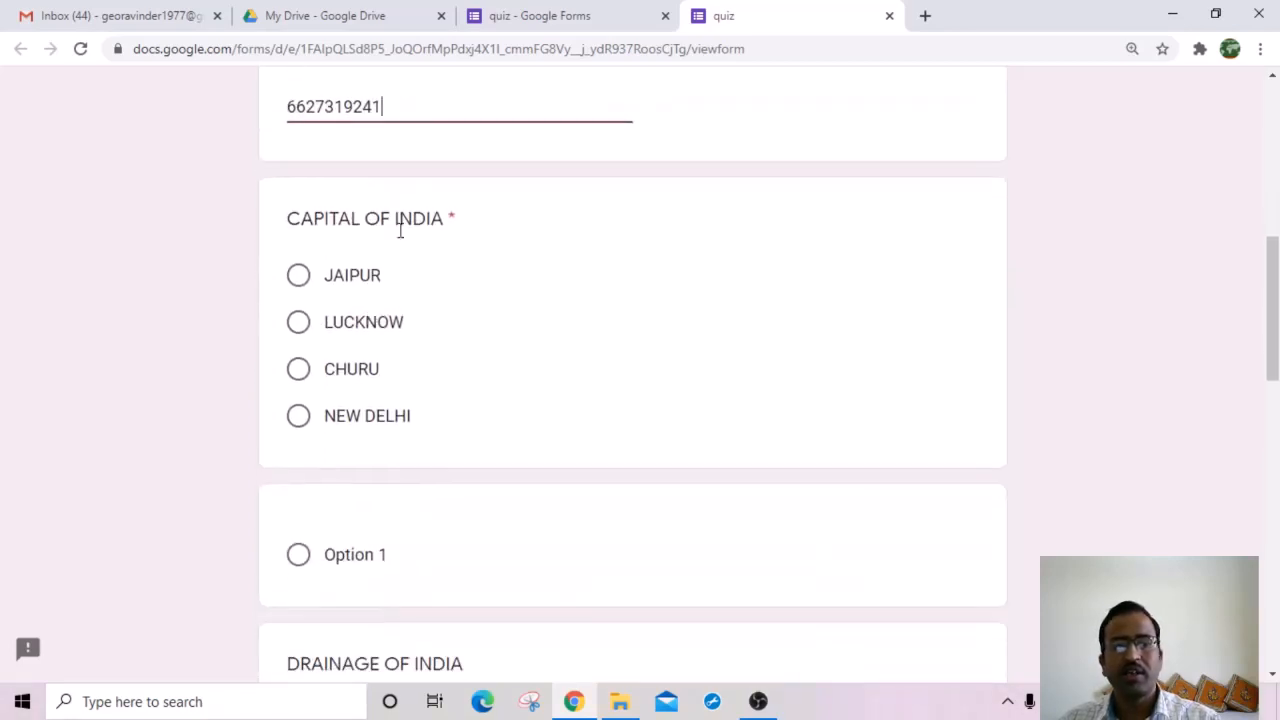
pyautogui.click(300, 372)
pyautogui.scroll(-3, 500, 415)
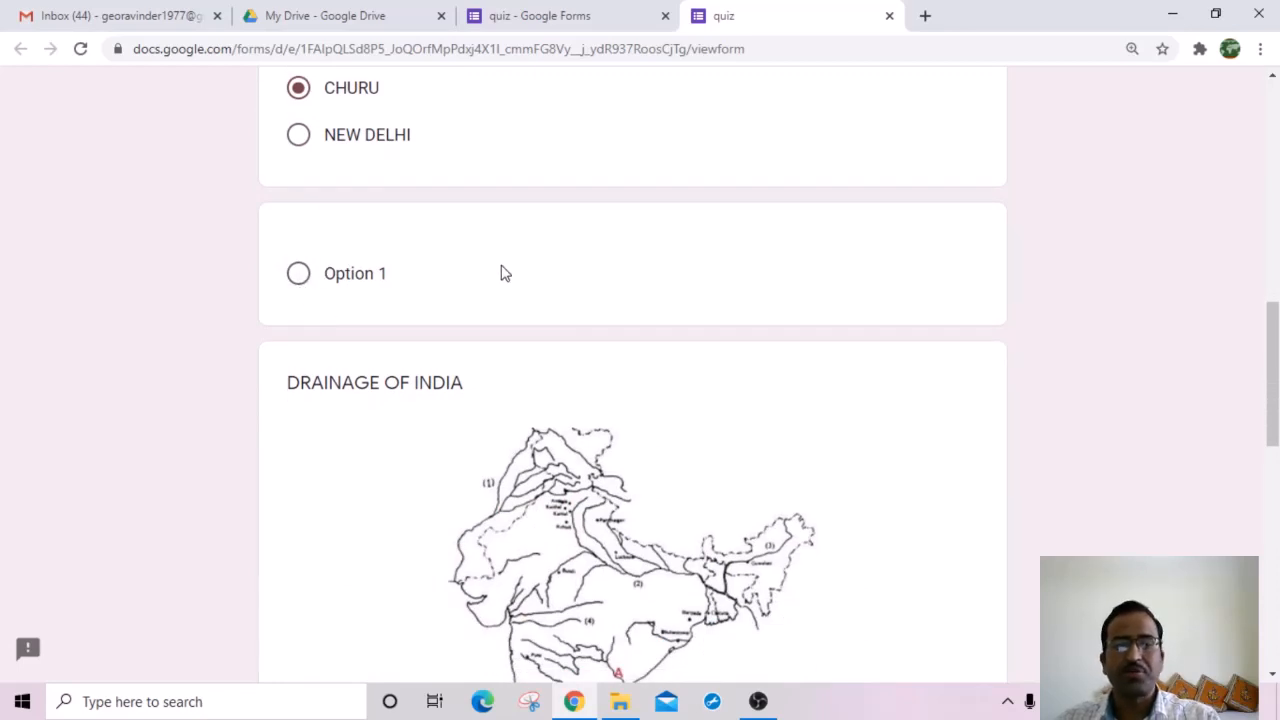
pyautogui.scroll(-4, 548, 363)
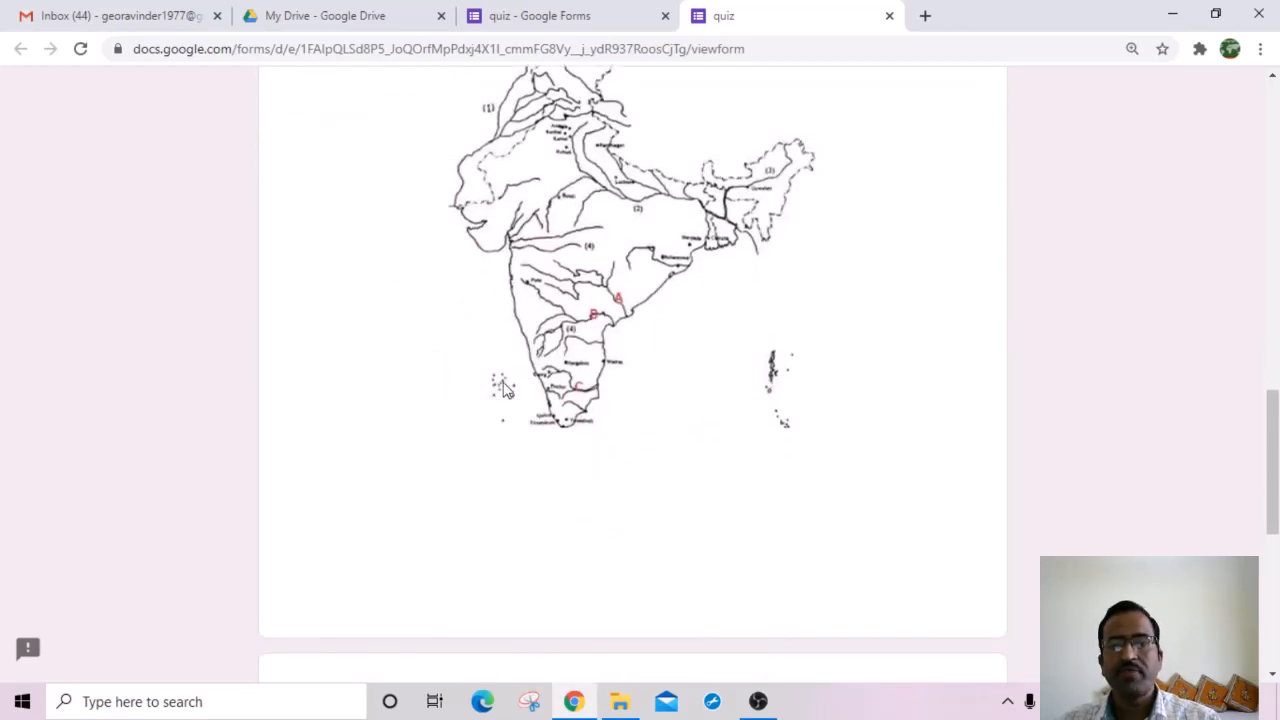
pyautogui.scroll(-5, 645, 510)
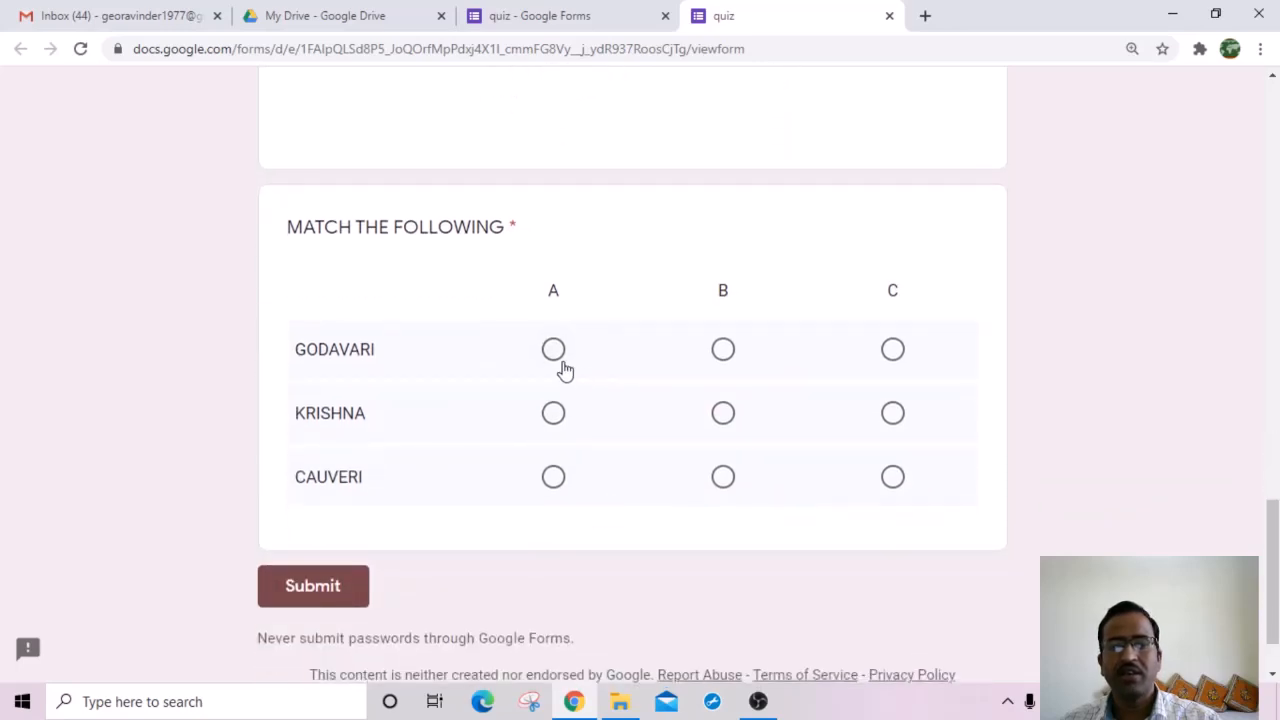
pyautogui.click(553, 350)
pyautogui.click(723, 416)
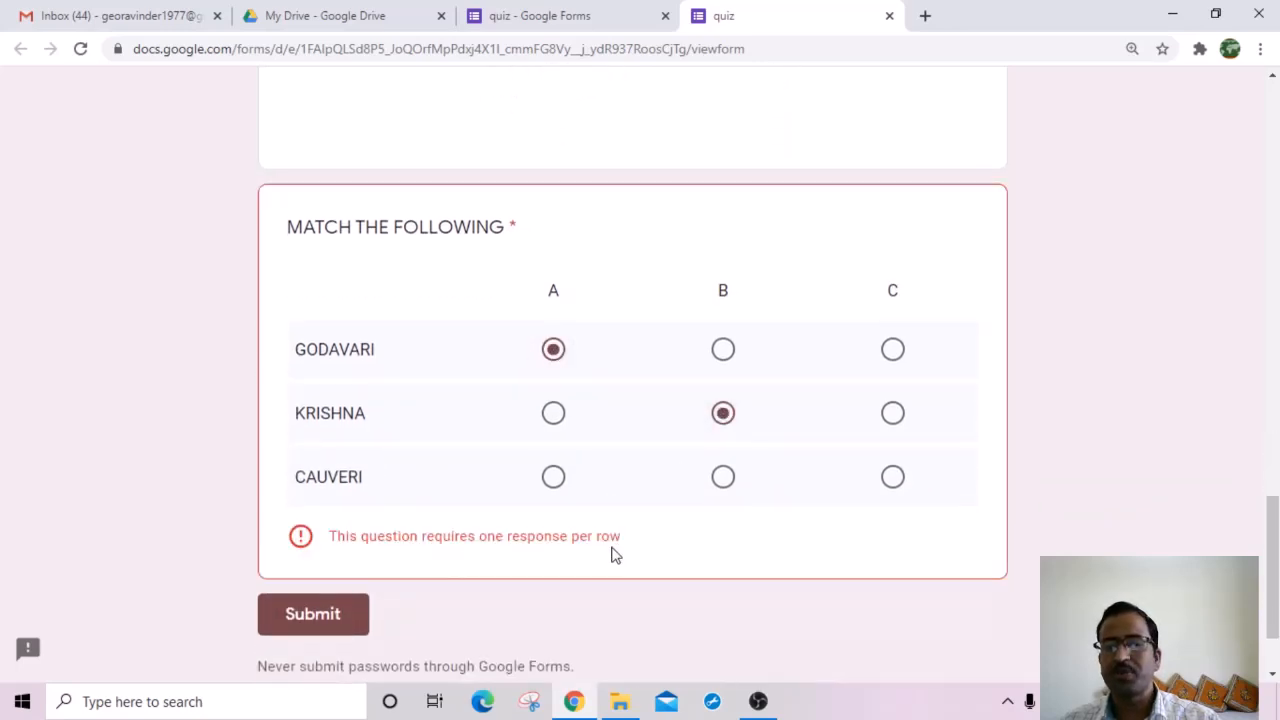
pyautogui.click(891, 486)
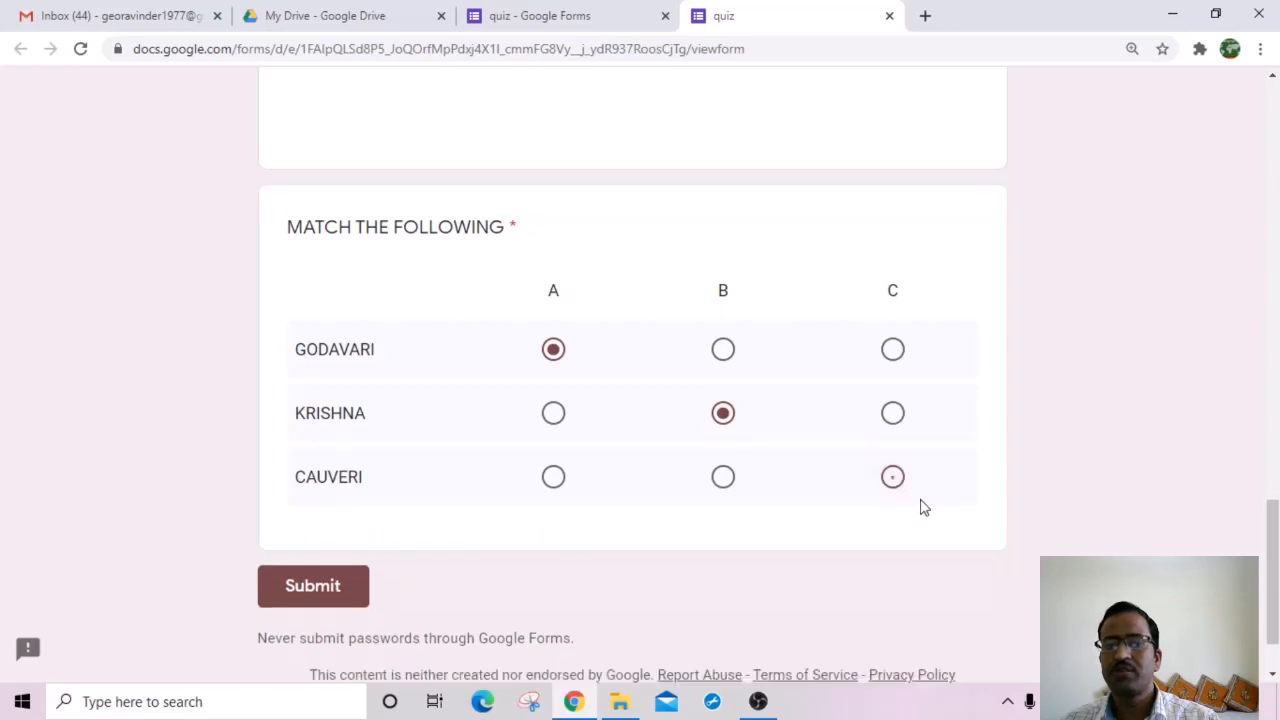
pyautogui.click(307, 585)
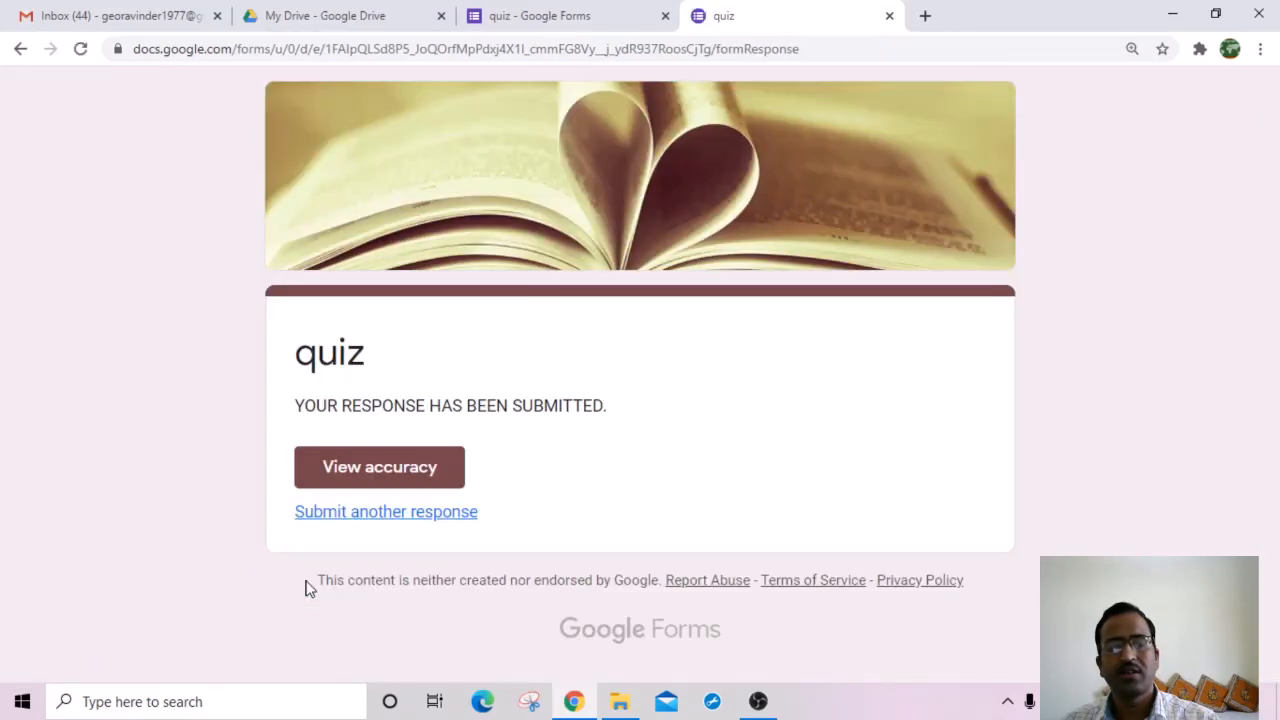
pyautogui.click(371, 478)
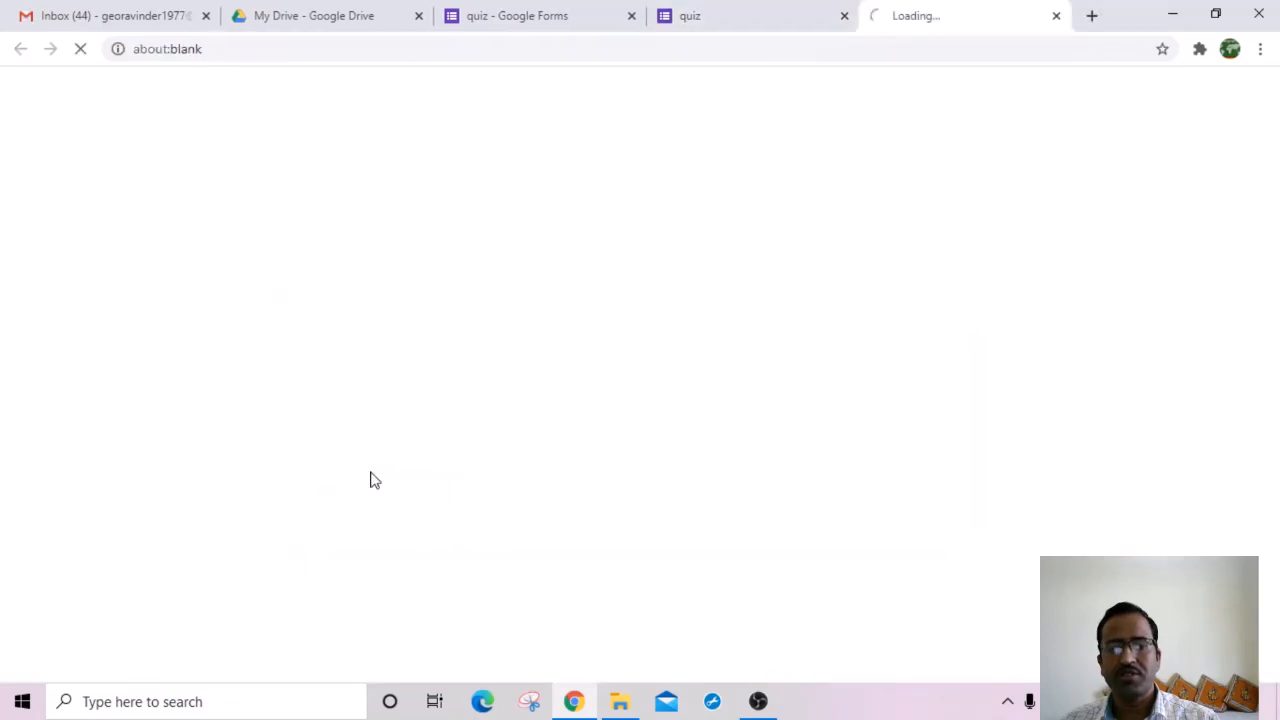
# Step: Scroll through the graded score page, then switch back to the quiz editor tab
pyautogui.scroll(-5, 680, 391)
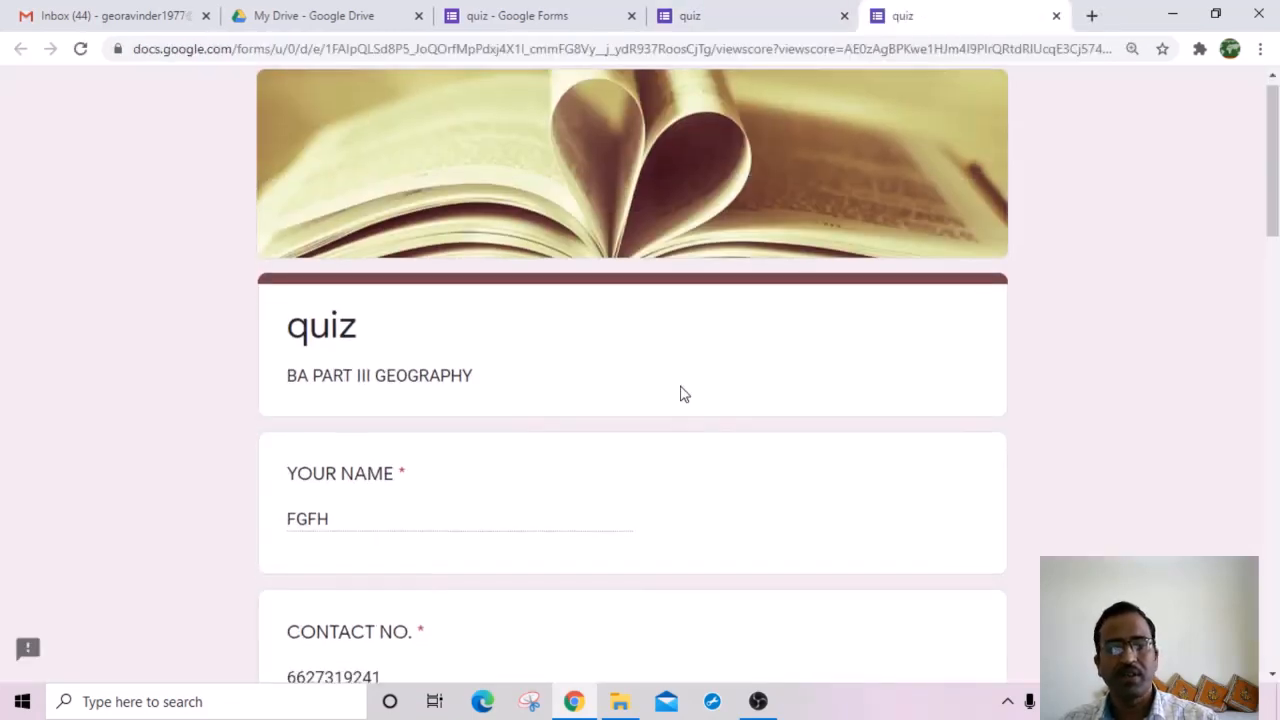
pyautogui.scroll(-6, 757, 447)
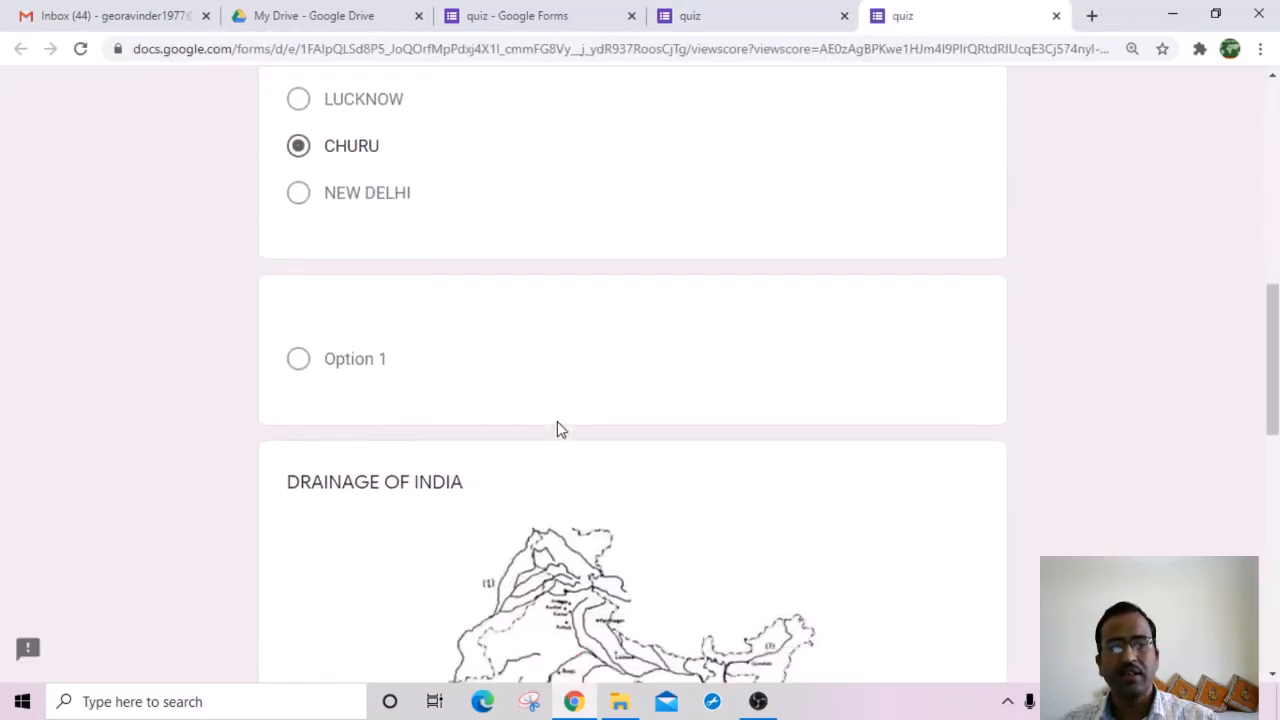
pyautogui.scroll(-7, 797, 468)
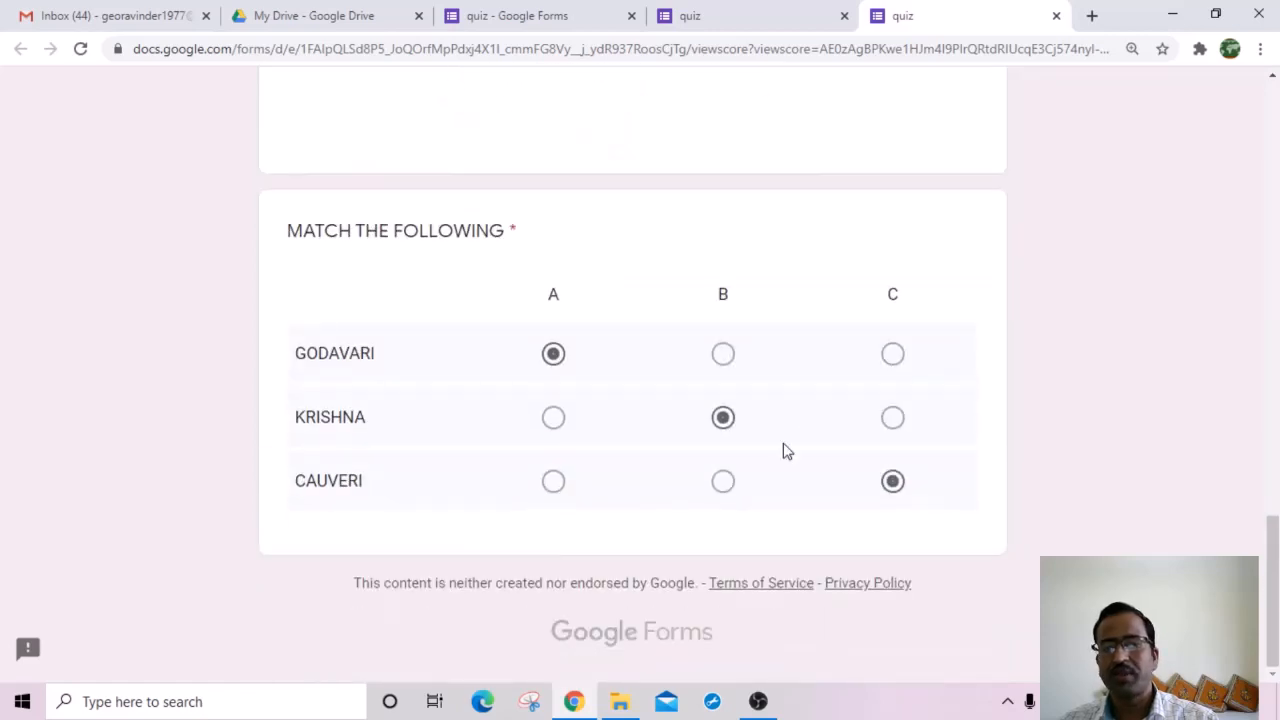
pyautogui.scroll(20, 793, 457)
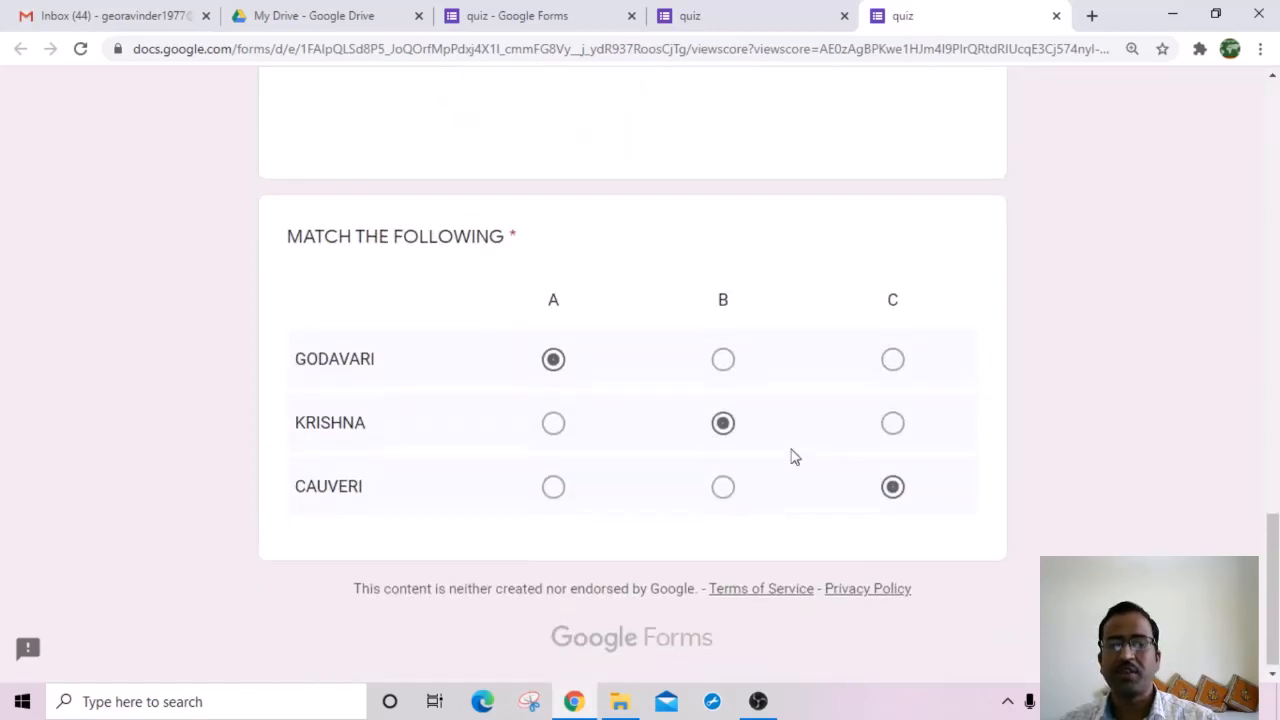
pyautogui.scroll(-20, 531, 449)
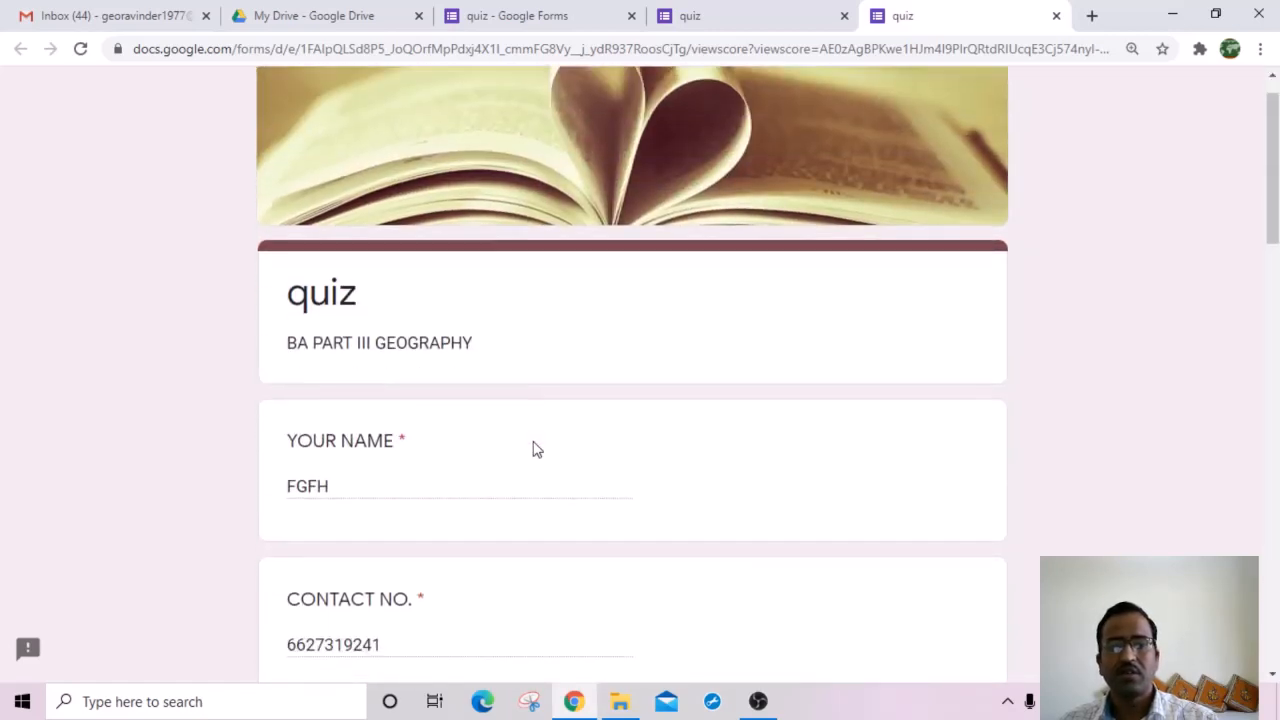
pyautogui.scroll(7, 678, 441)
pyautogui.scroll(10, 700, 443)
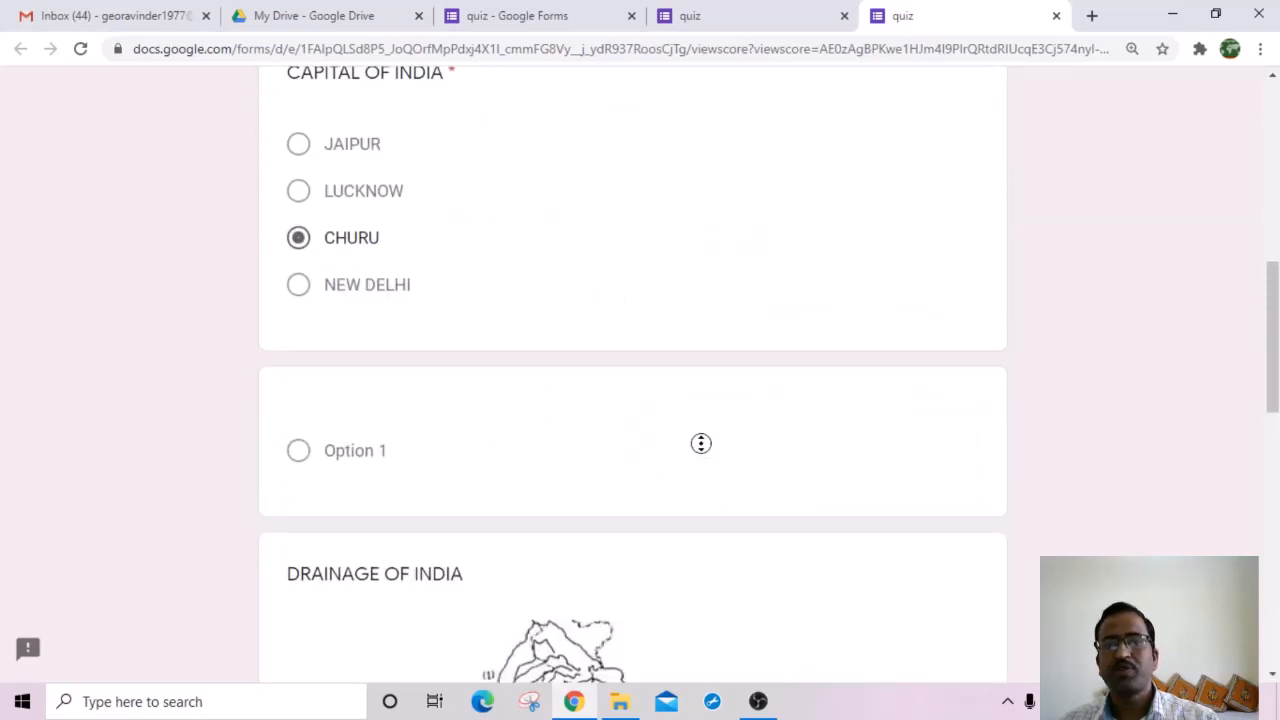
pyautogui.click(714, 18)
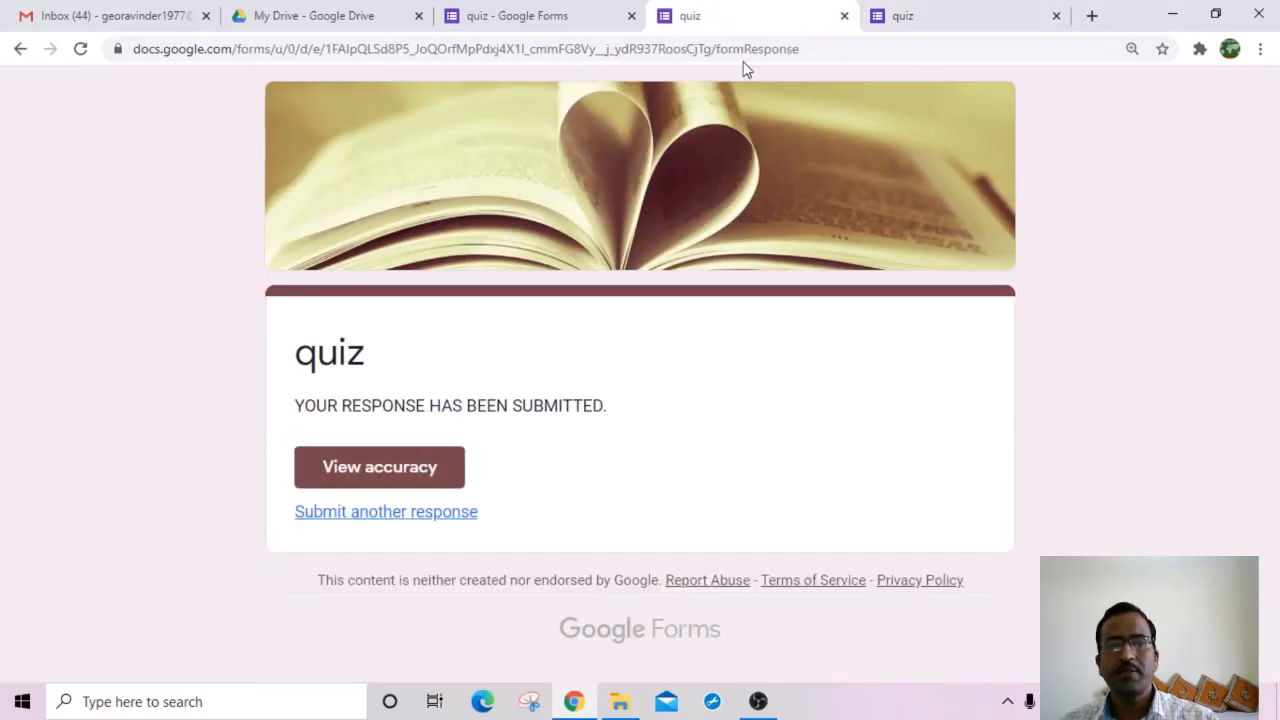
pyautogui.click(557, 24)
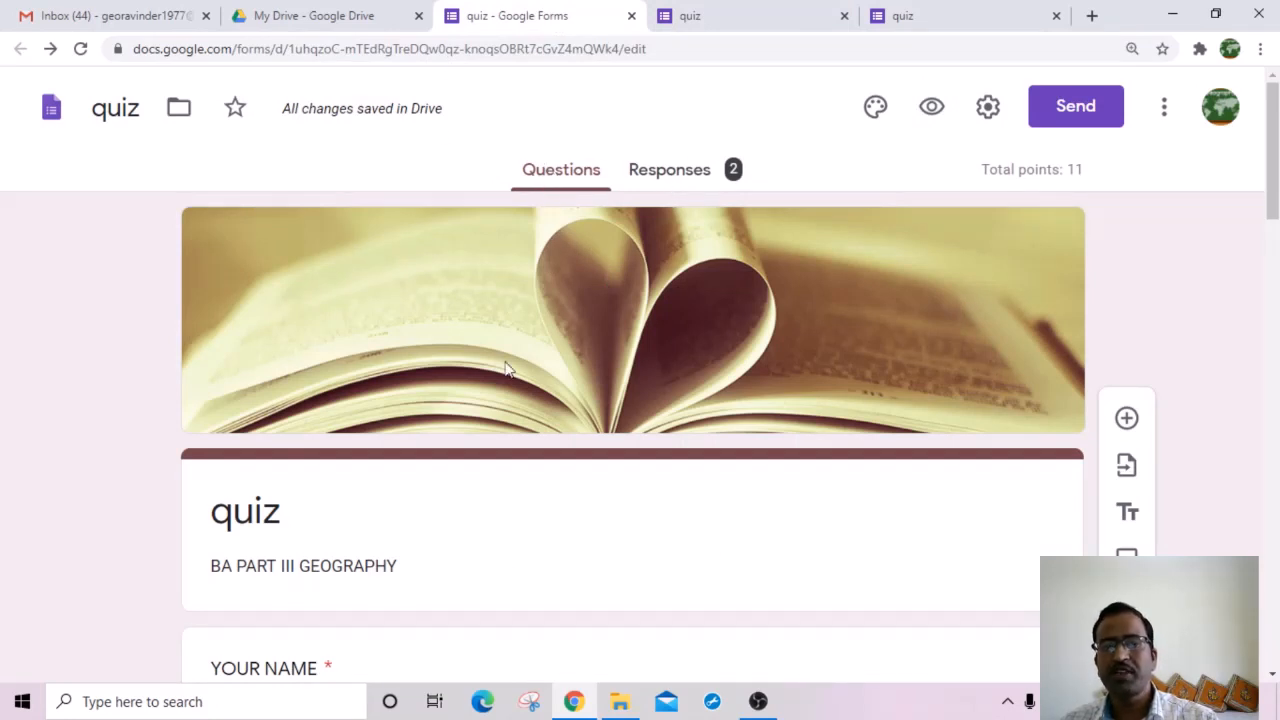
pyautogui.click(676, 180)
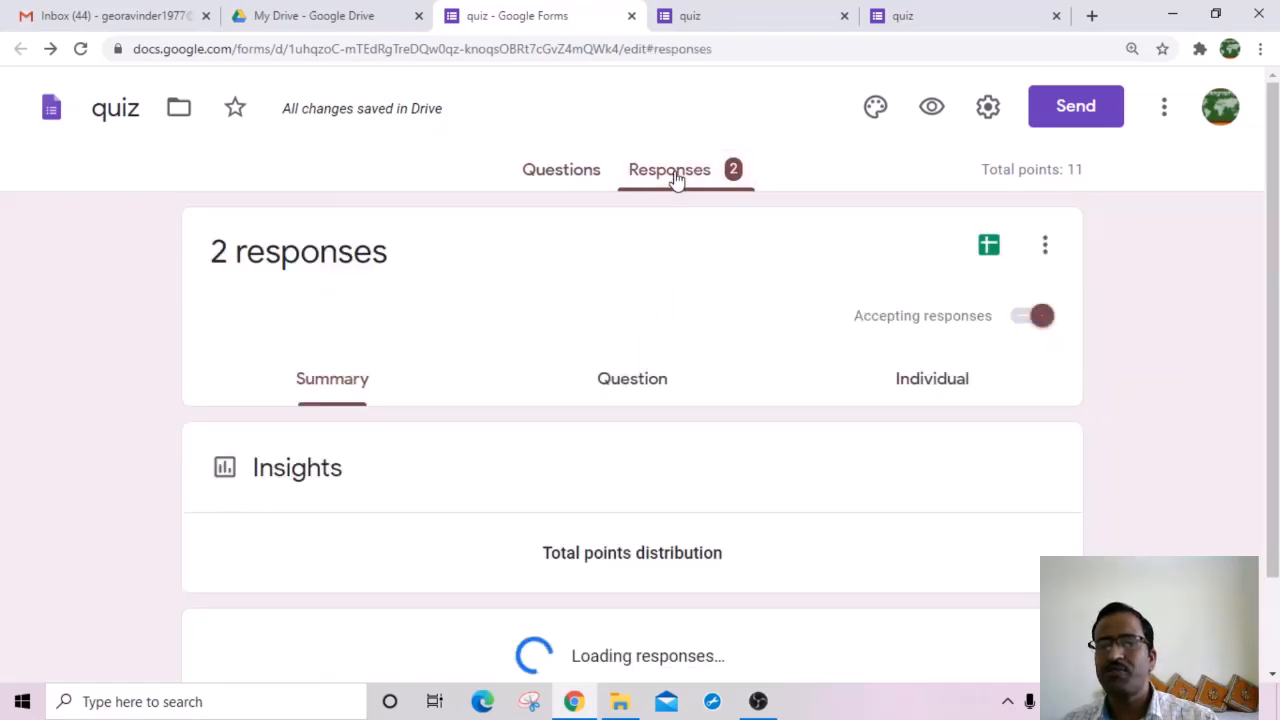
pyautogui.scroll(-4, 557, 460)
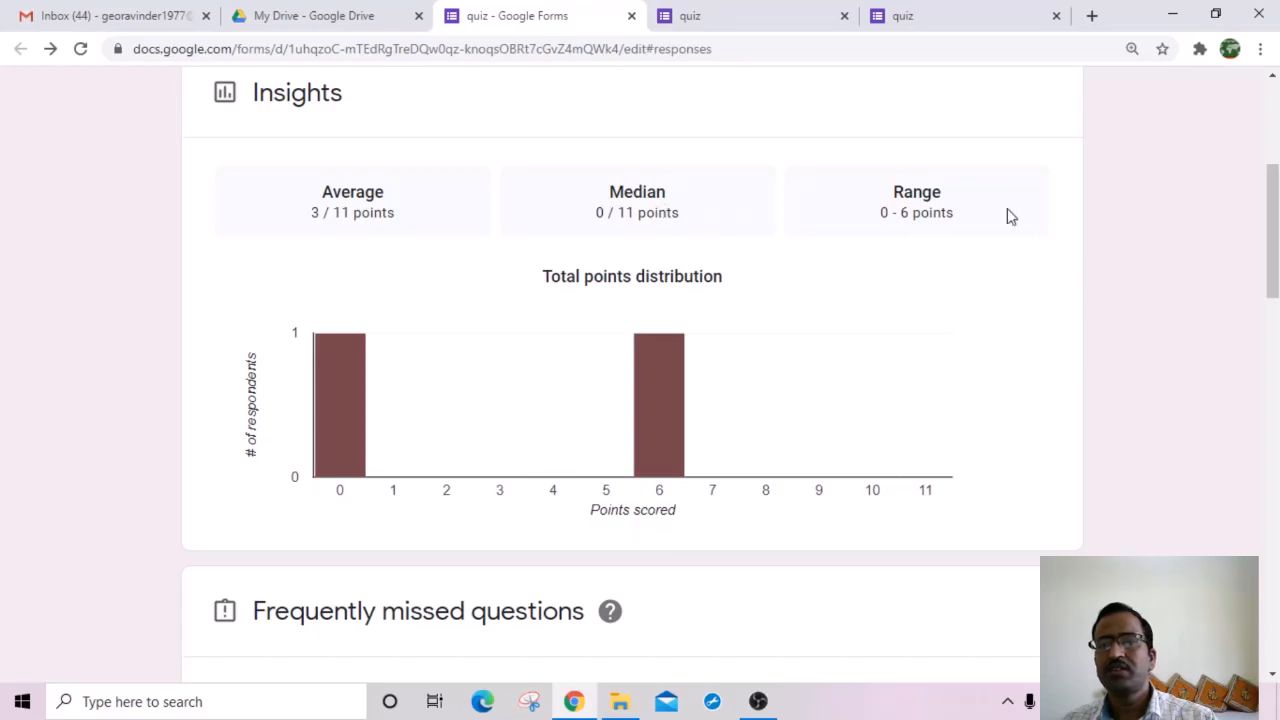
pyautogui.scroll(-5, 898, 257)
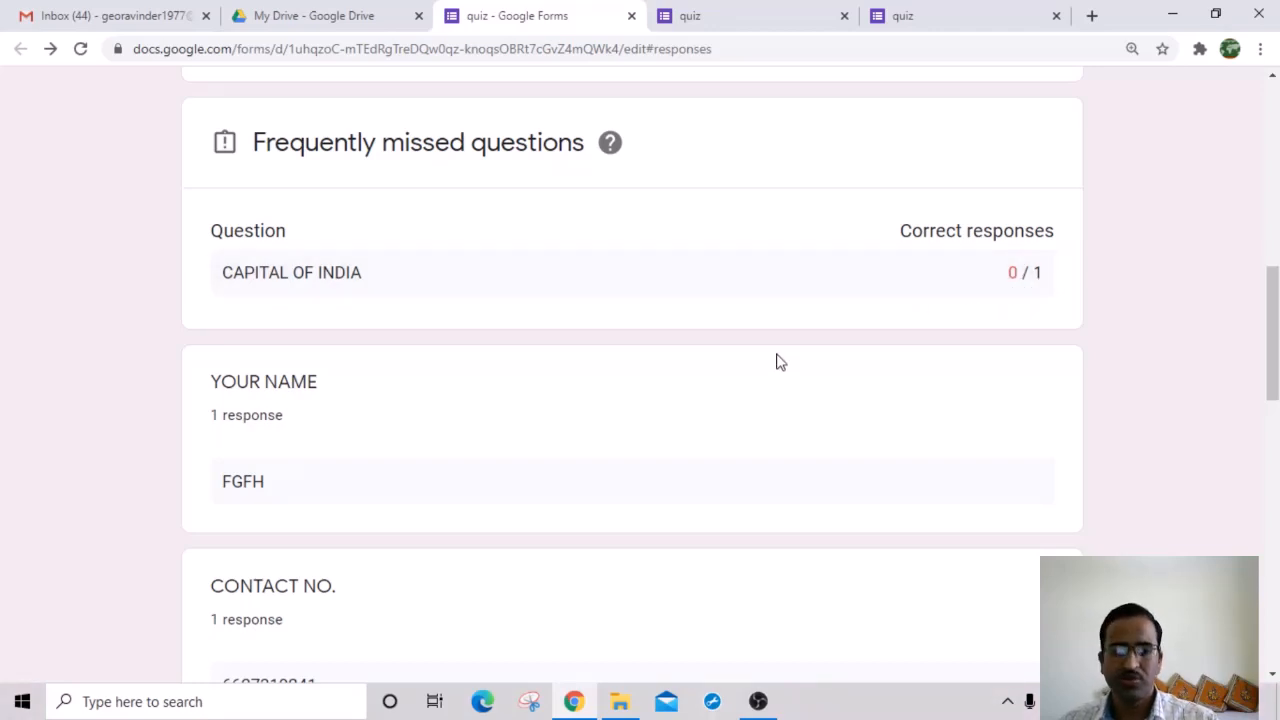
pyautogui.scroll(-5, 389, 563)
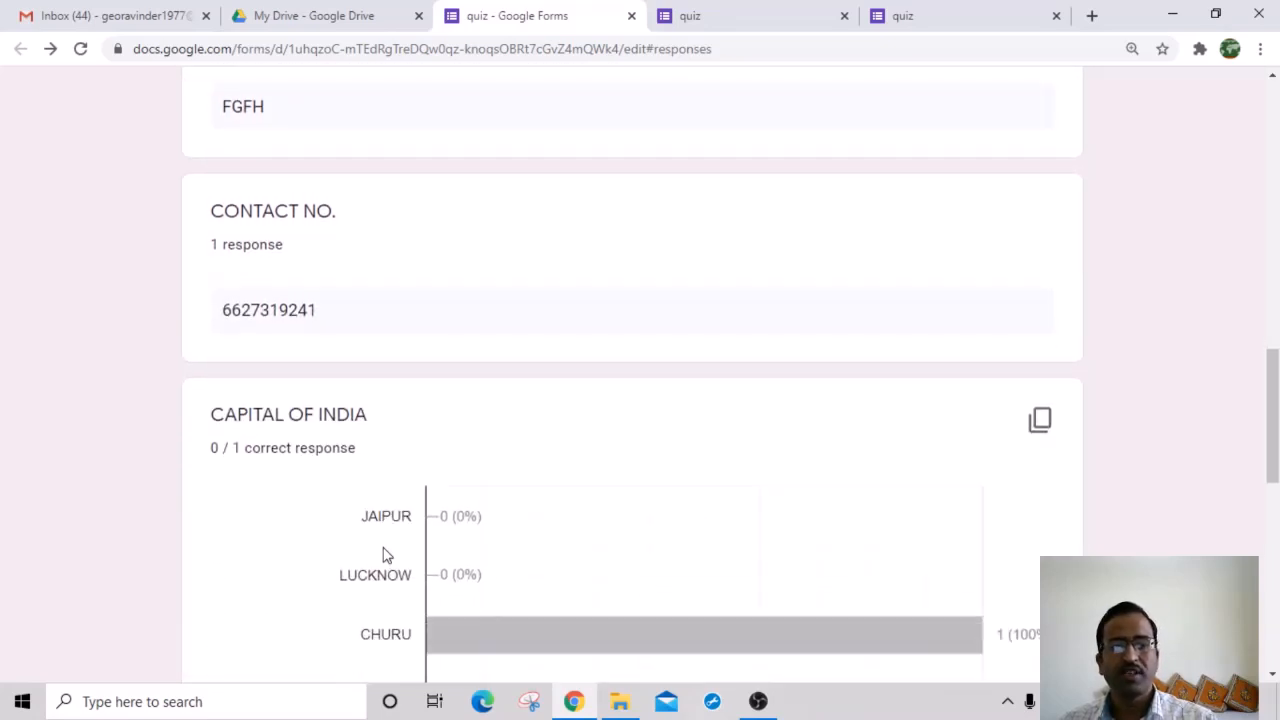
pyautogui.scroll(-4, 614, 596)
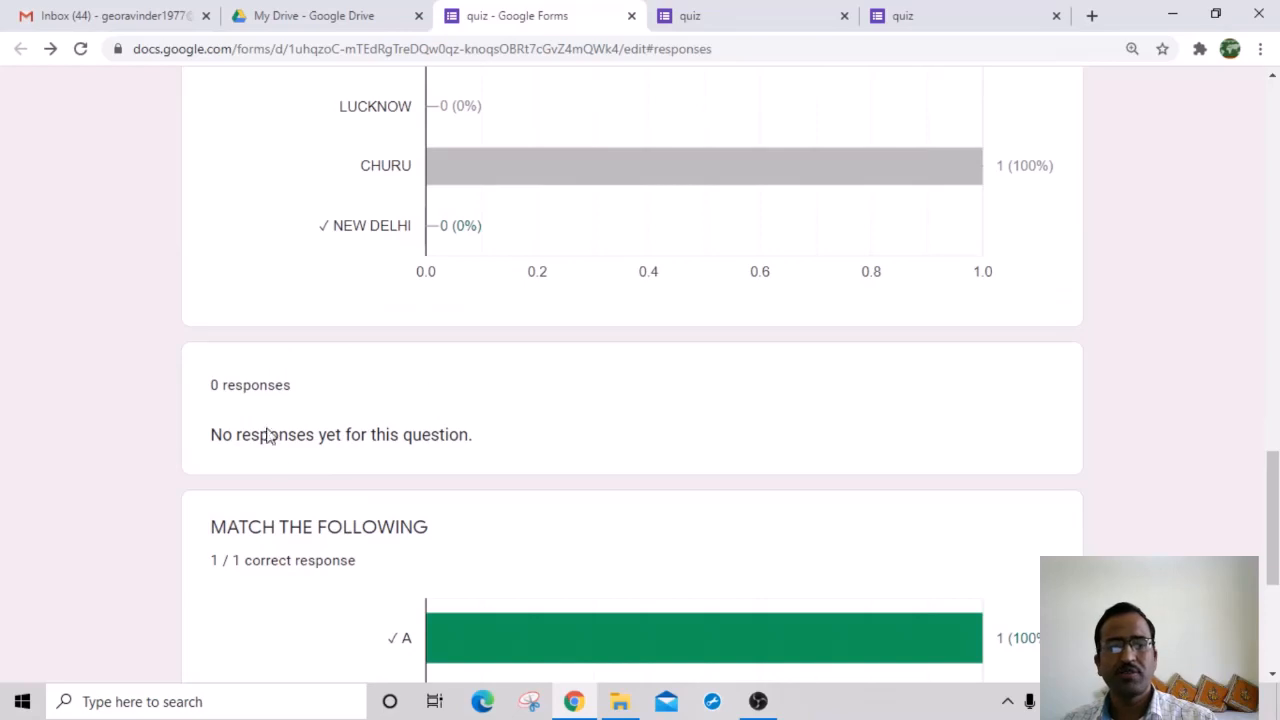
pyautogui.scroll(-3, 366, 451)
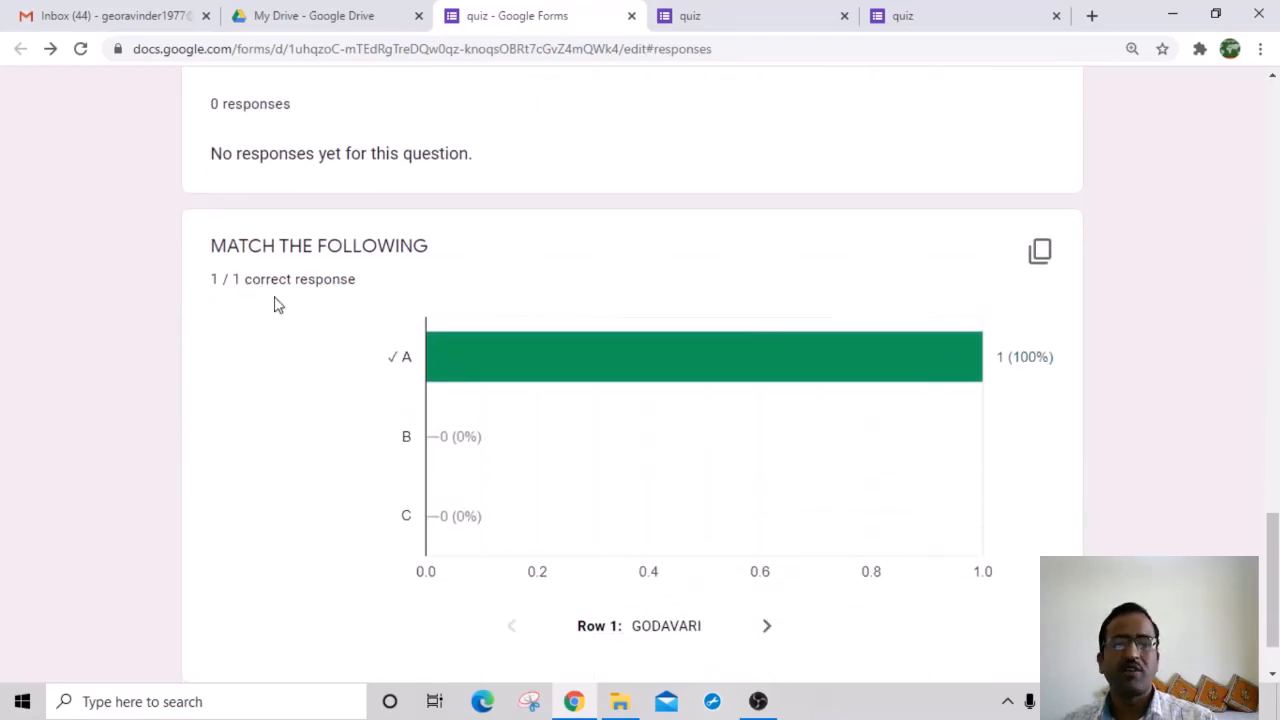
pyautogui.scroll(-1, 757, 443)
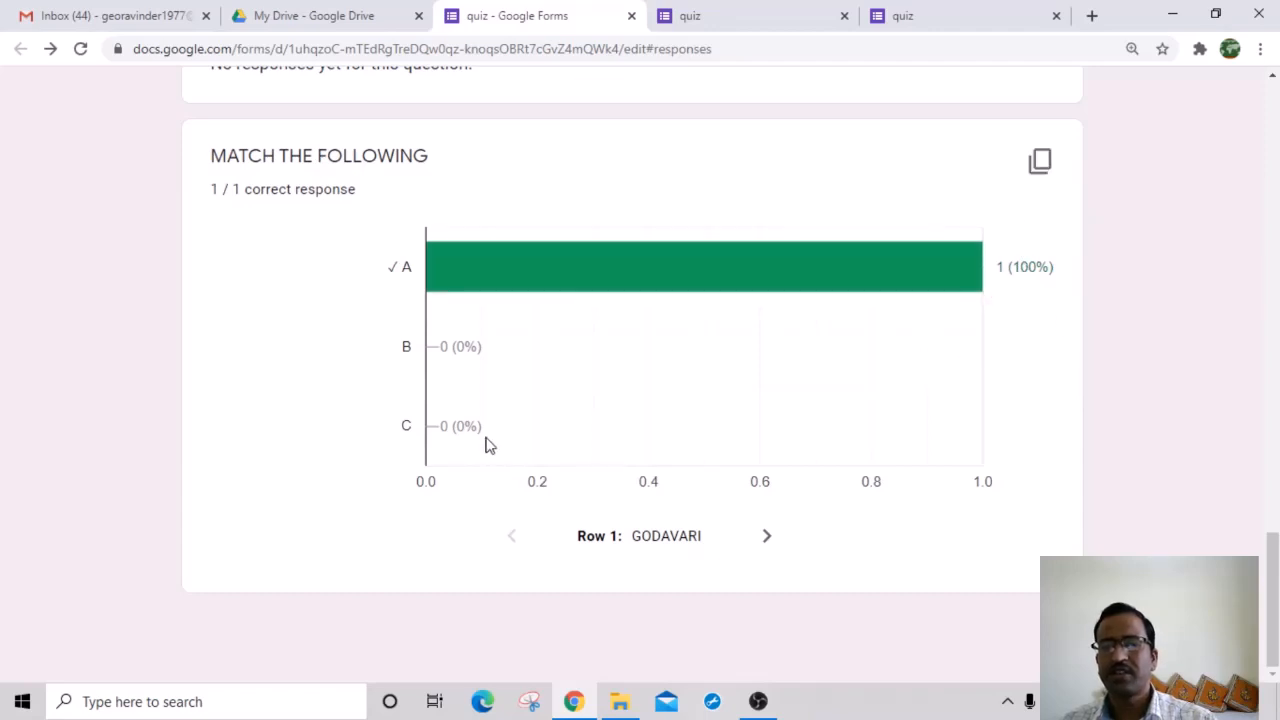
pyautogui.scroll(20, 824, 527)
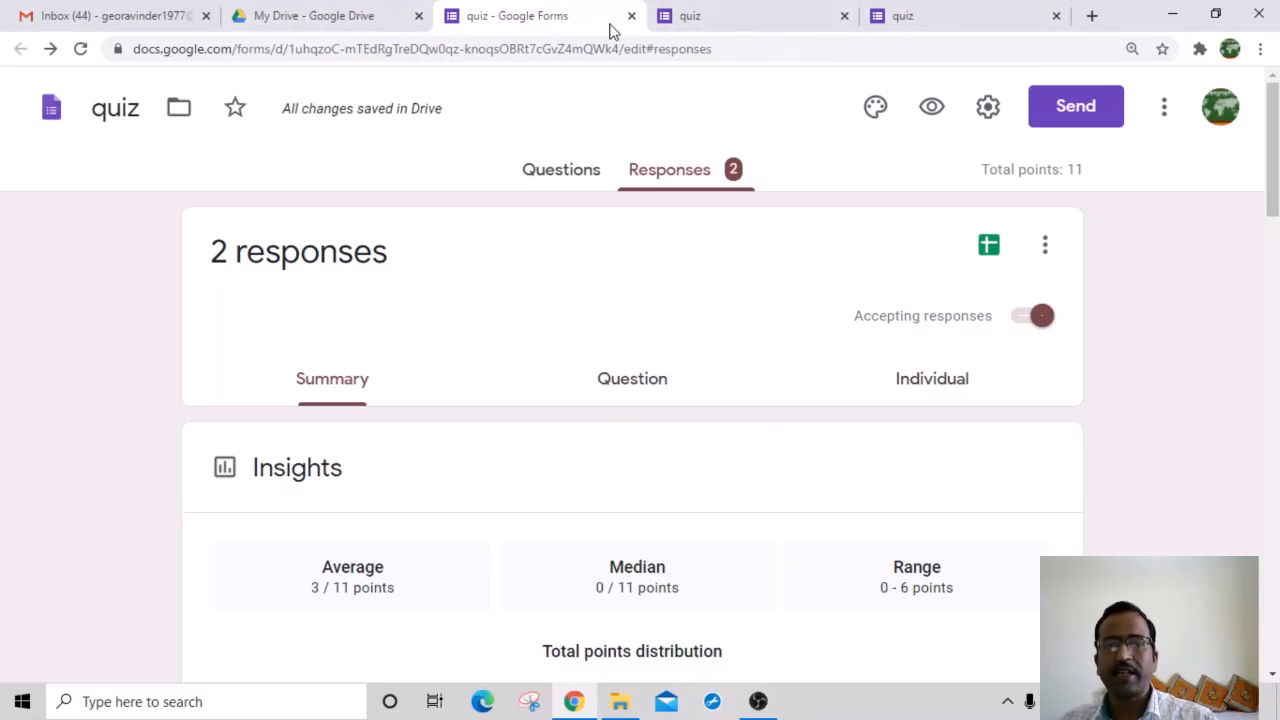
# Step: Switch to the Questions view and scroll down to the grid and back to the top
pyautogui.click(553, 170)
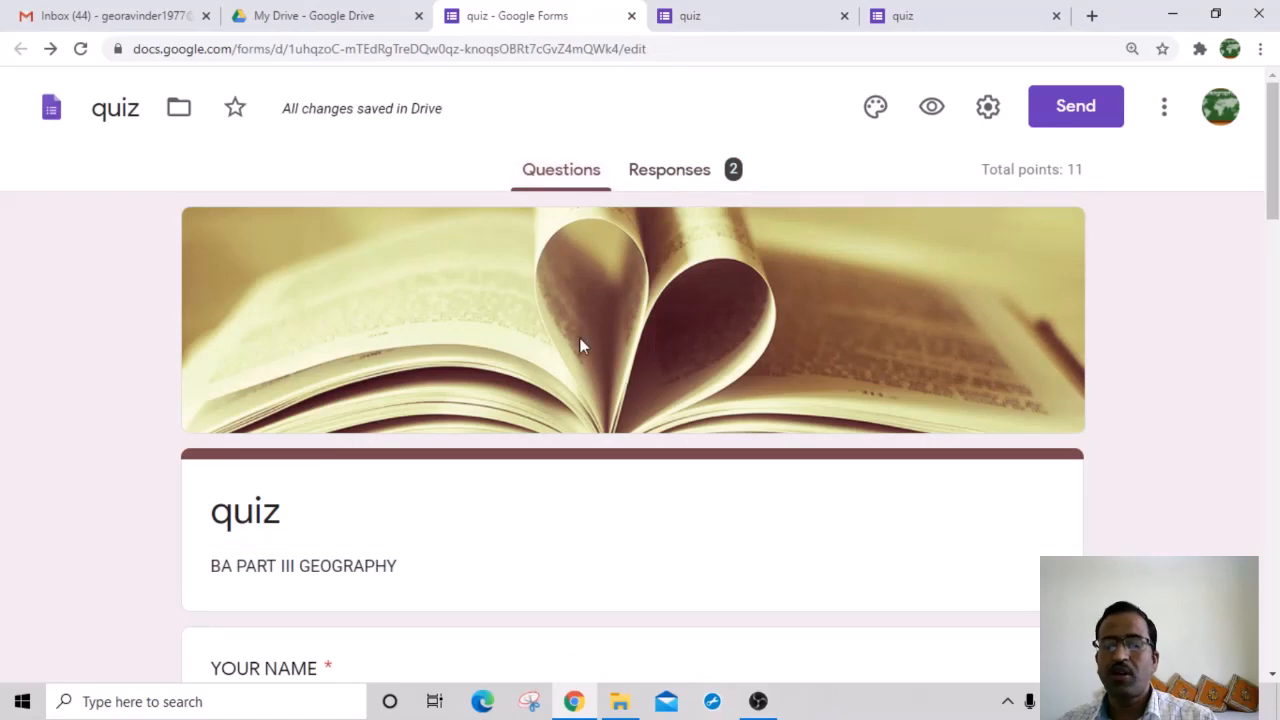
pyautogui.scroll(-20, 579, 345)
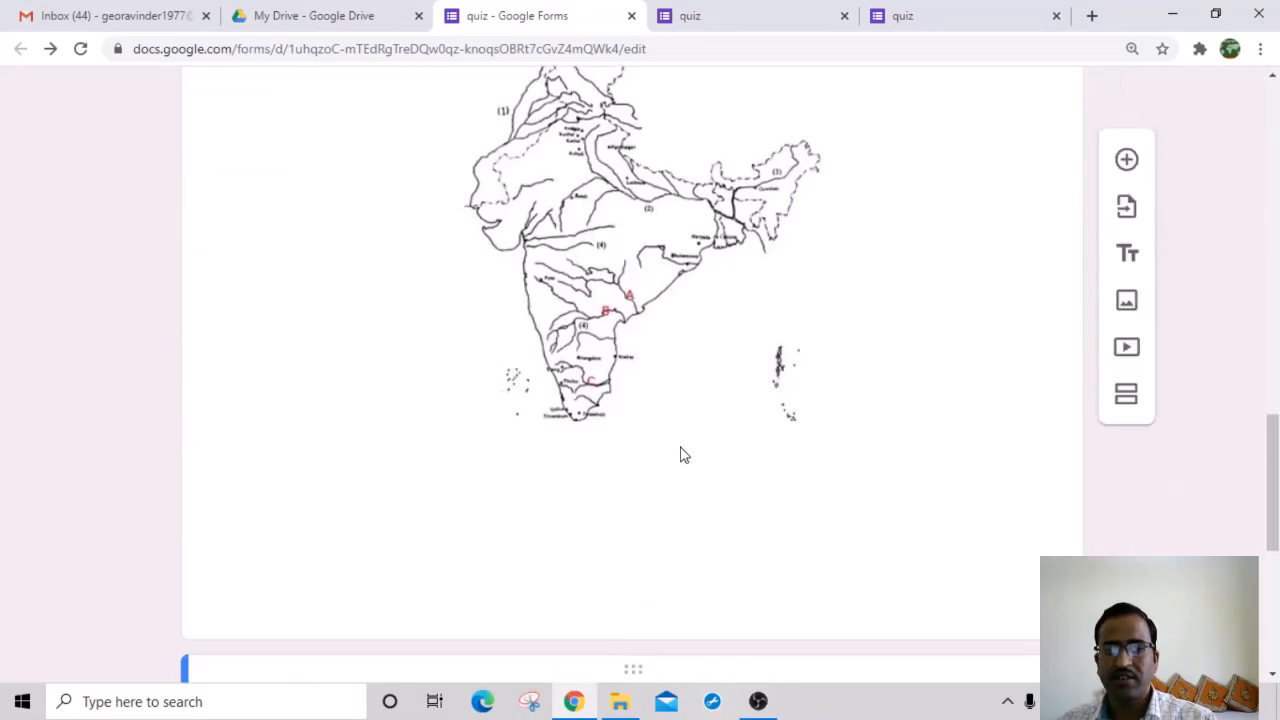
pyautogui.scroll(15, 734, 411)
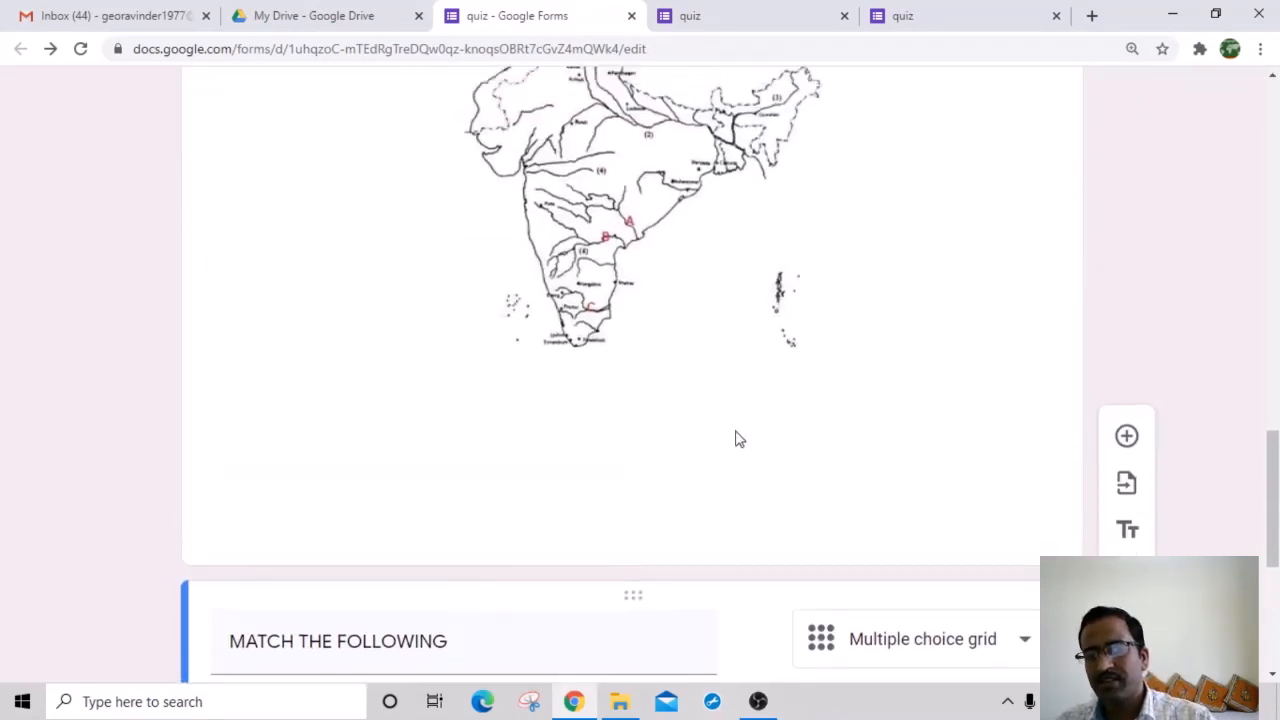
pyautogui.scroll(3, 737, 437)
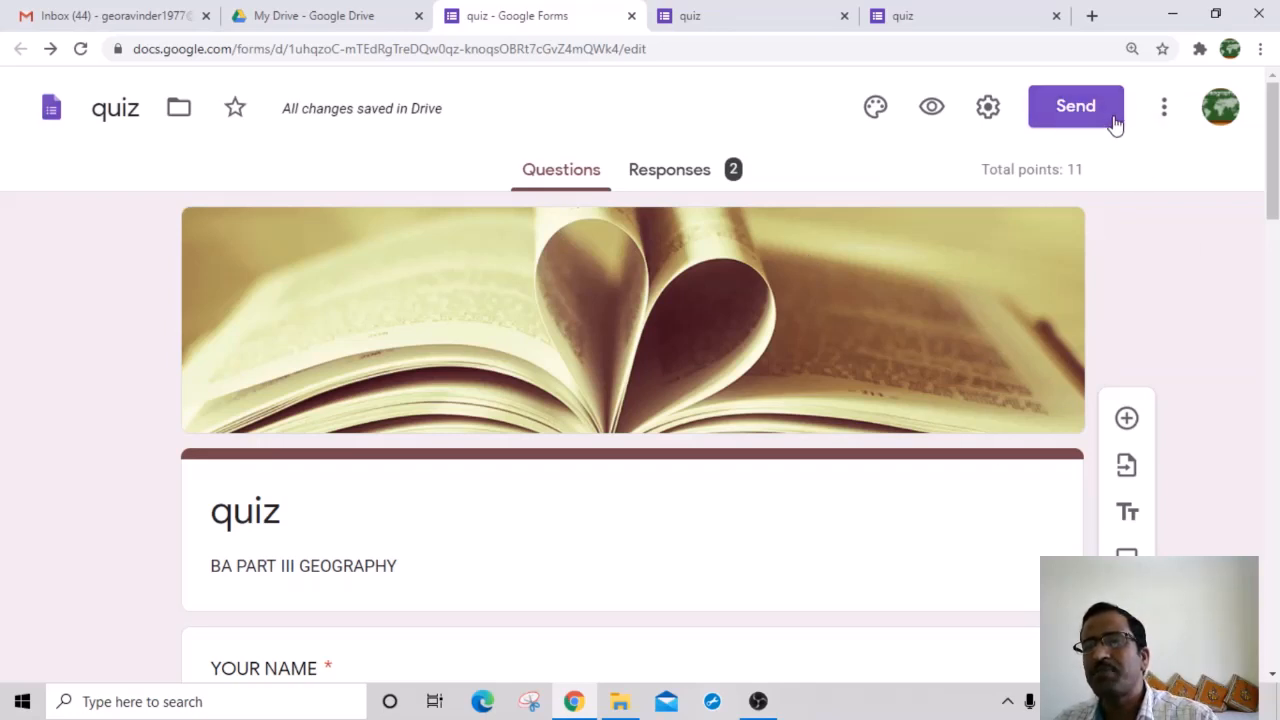
# Step: Copy the quiz's share link from the Send dialog and switch to the Gmail tab
pyautogui.click(1072, 115)
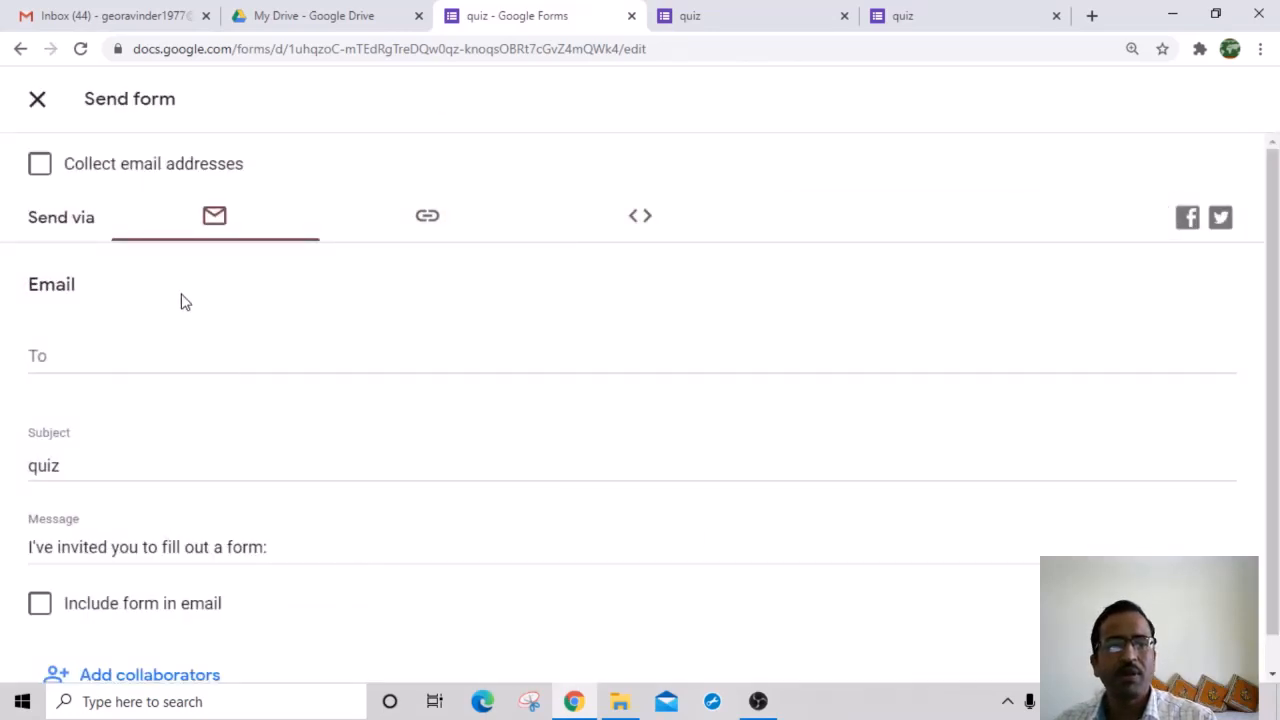
pyautogui.scroll(-1, 511, 254)
pyautogui.scroll(1, 430, 244)
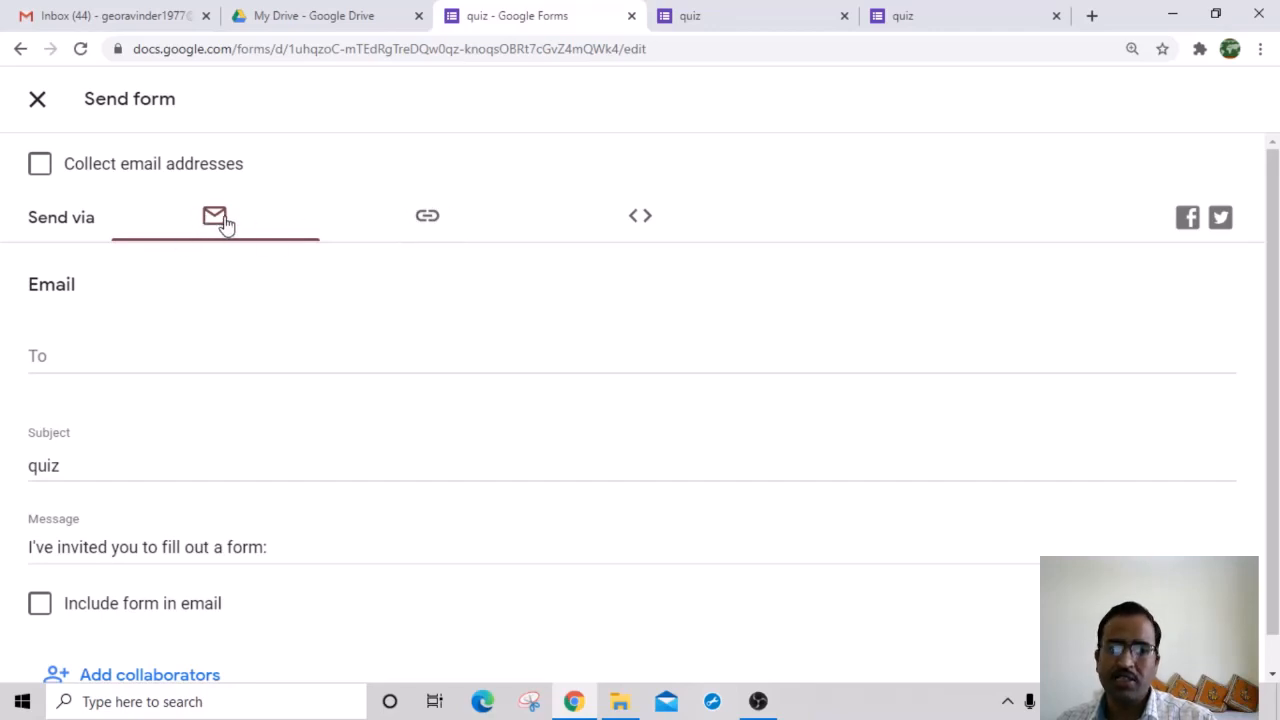
pyautogui.click(427, 222)
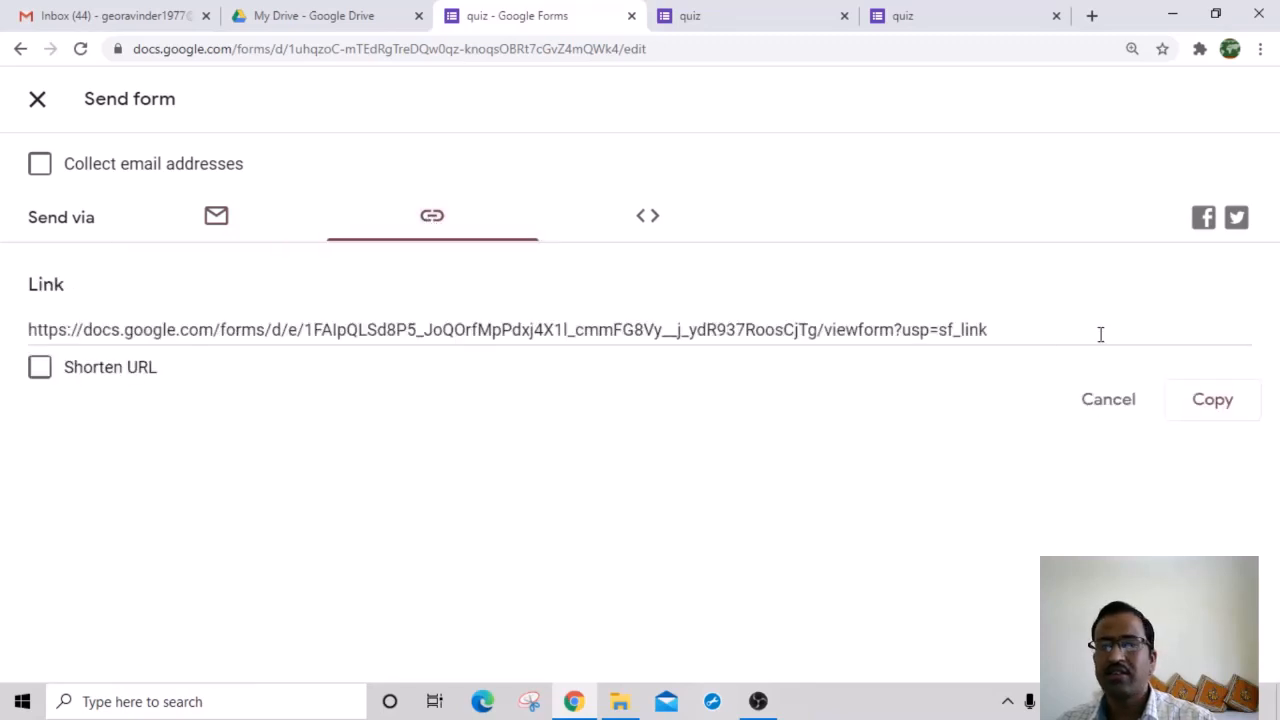
pyautogui.click(1205, 400)
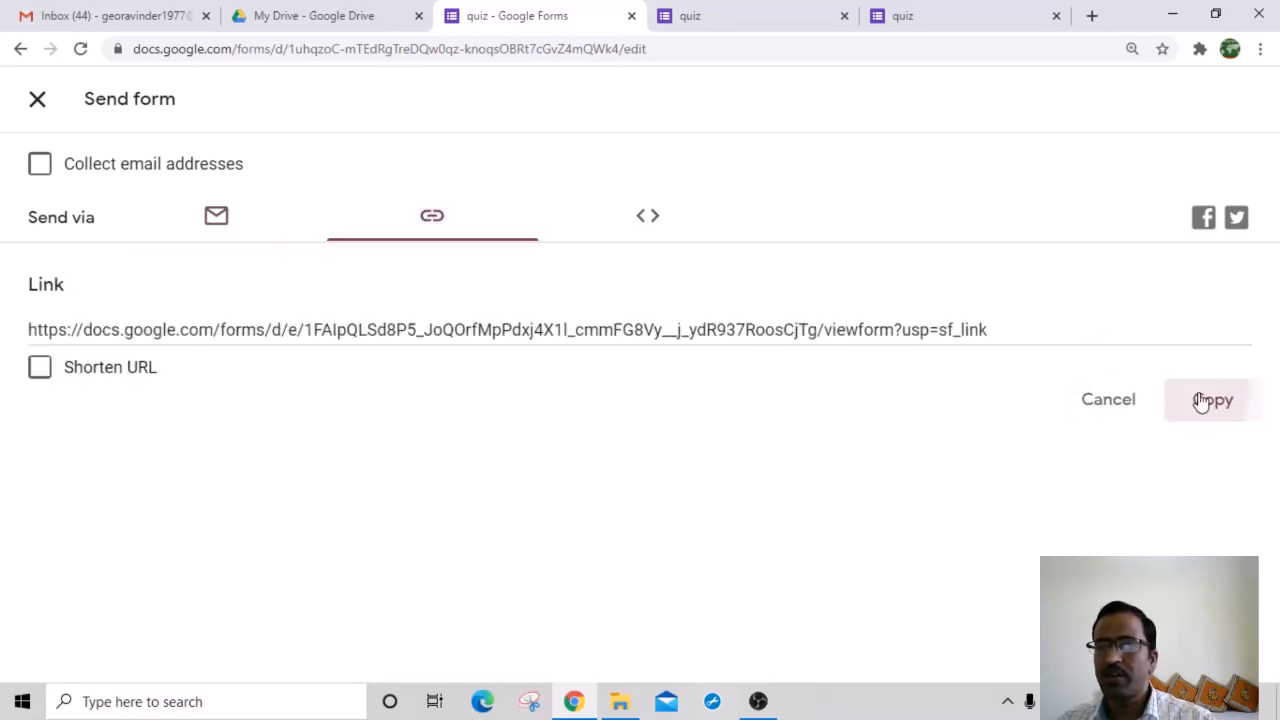
pyautogui.click(117, 15)
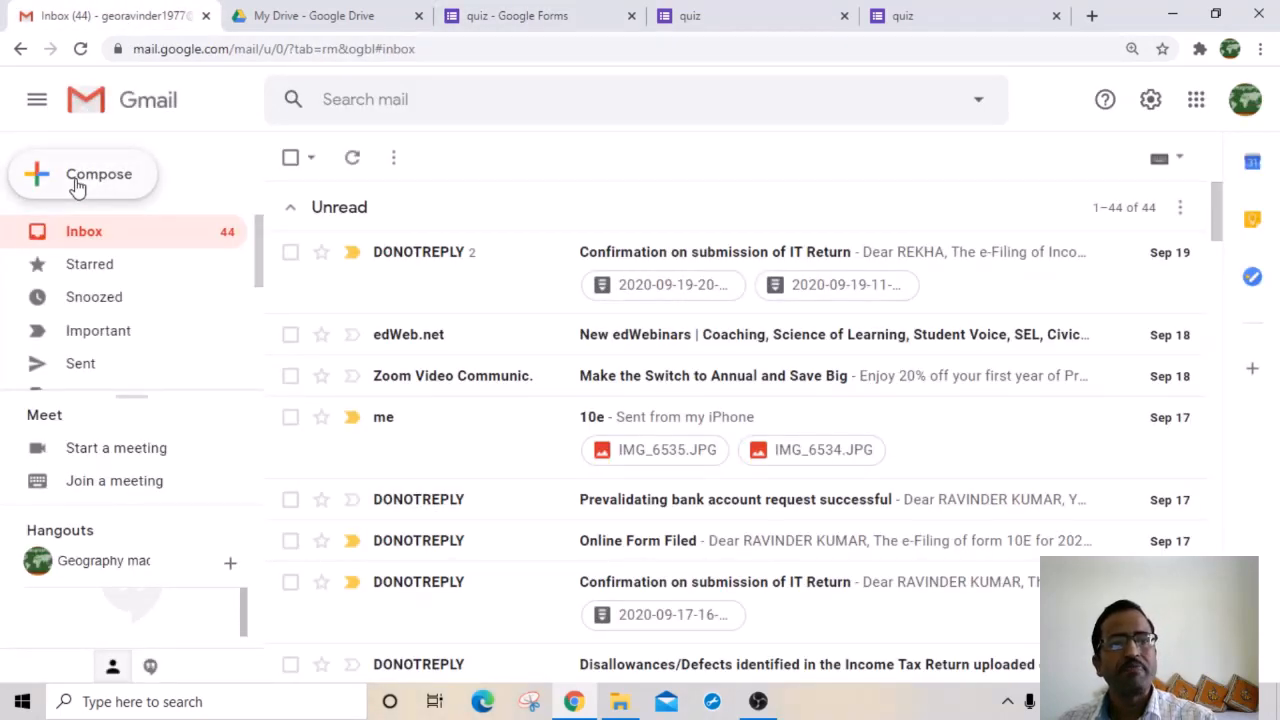
# Step: Send the suggested contact a no-subject email with the quiz link pasted in the body
pyautogui.click(77, 186)
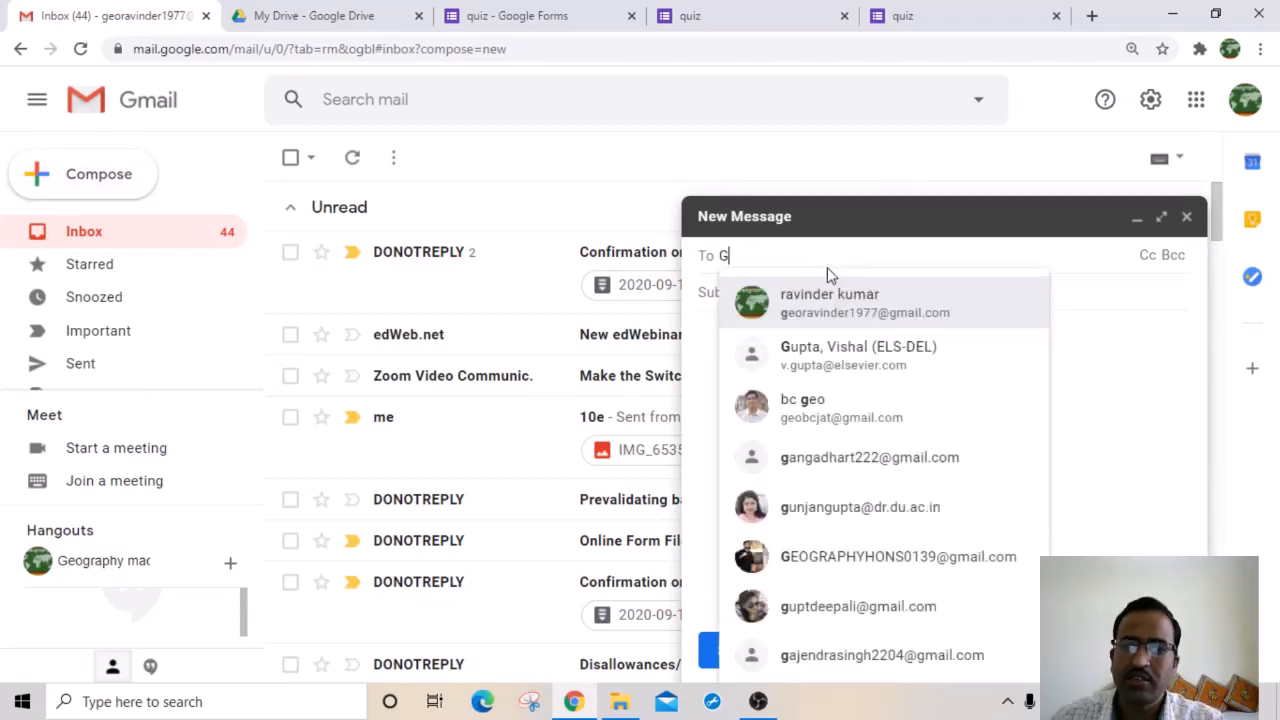
pyautogui.click(834, 290)
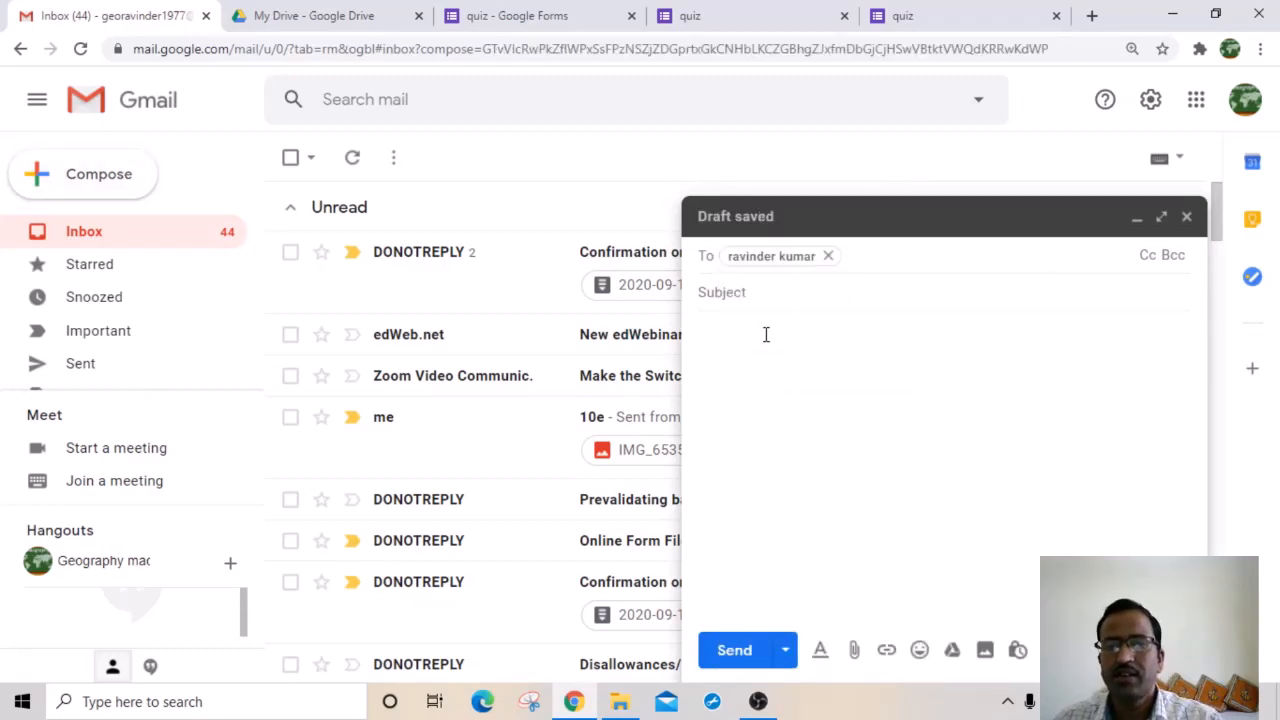
pyautogui.click(766, 334)
pyautogui.rightClick(766, 334)
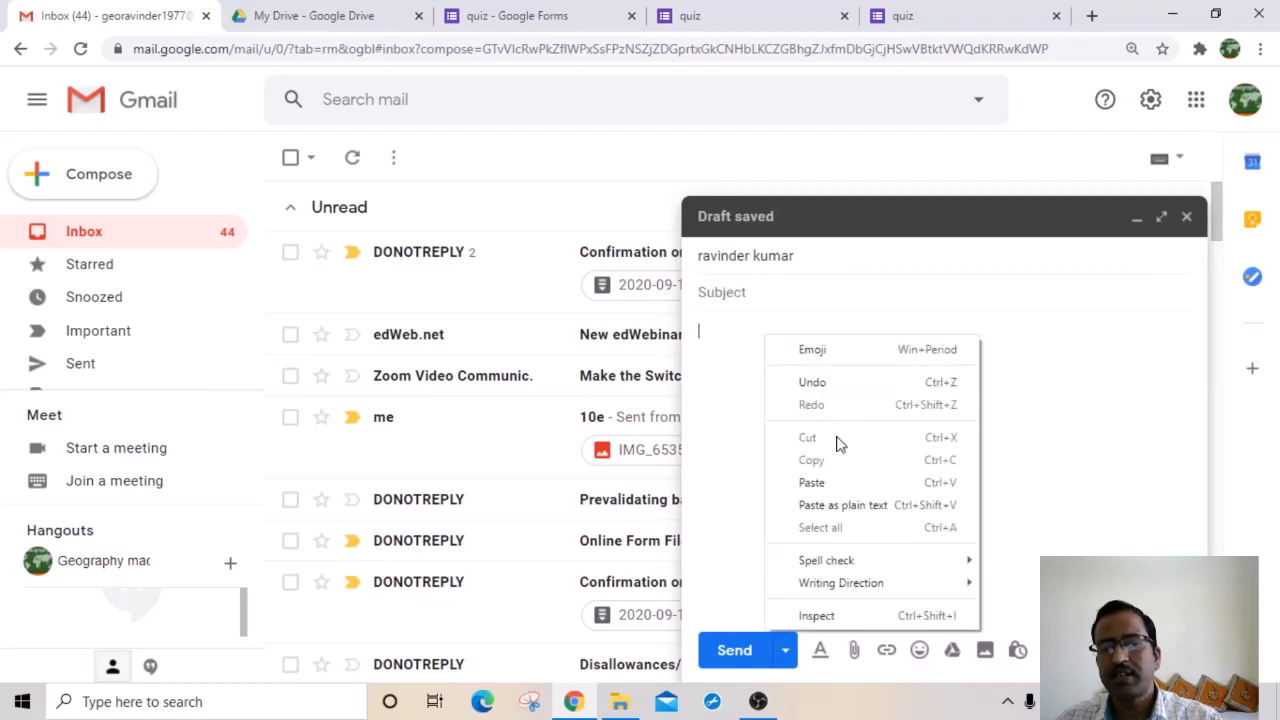
pyautogui.click(824, 487)
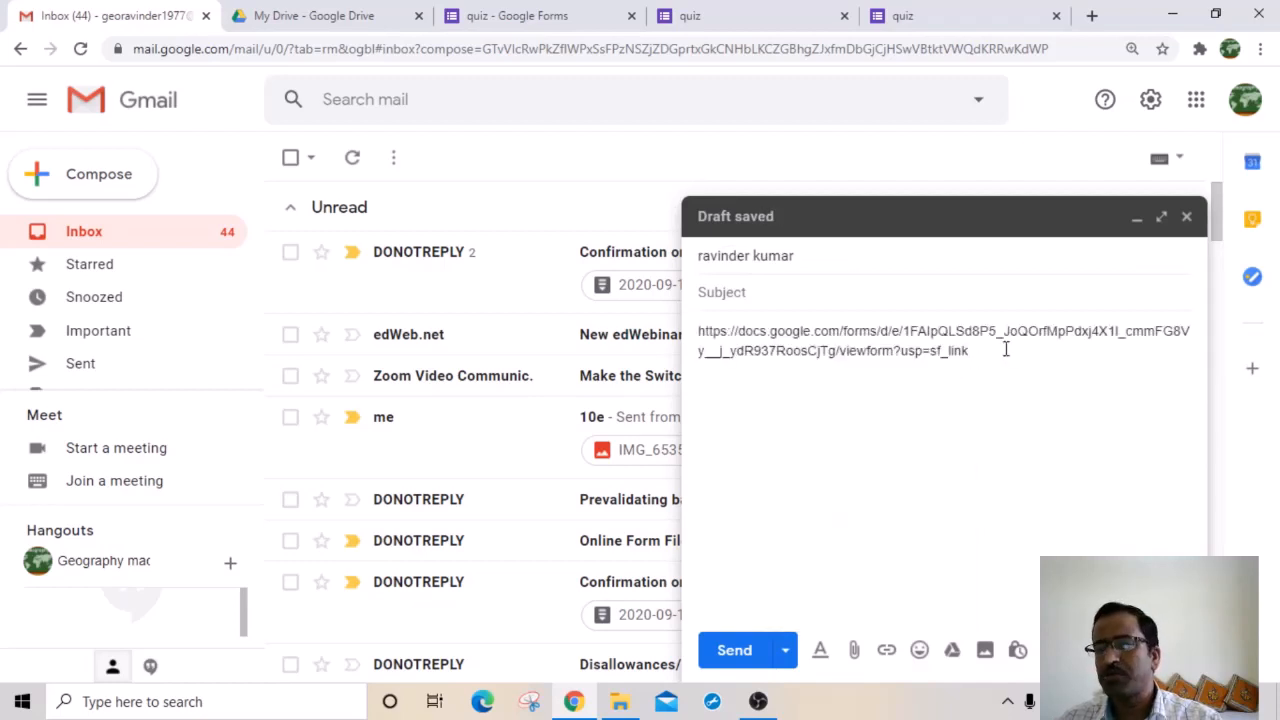
pyautogui.click(733, 655)
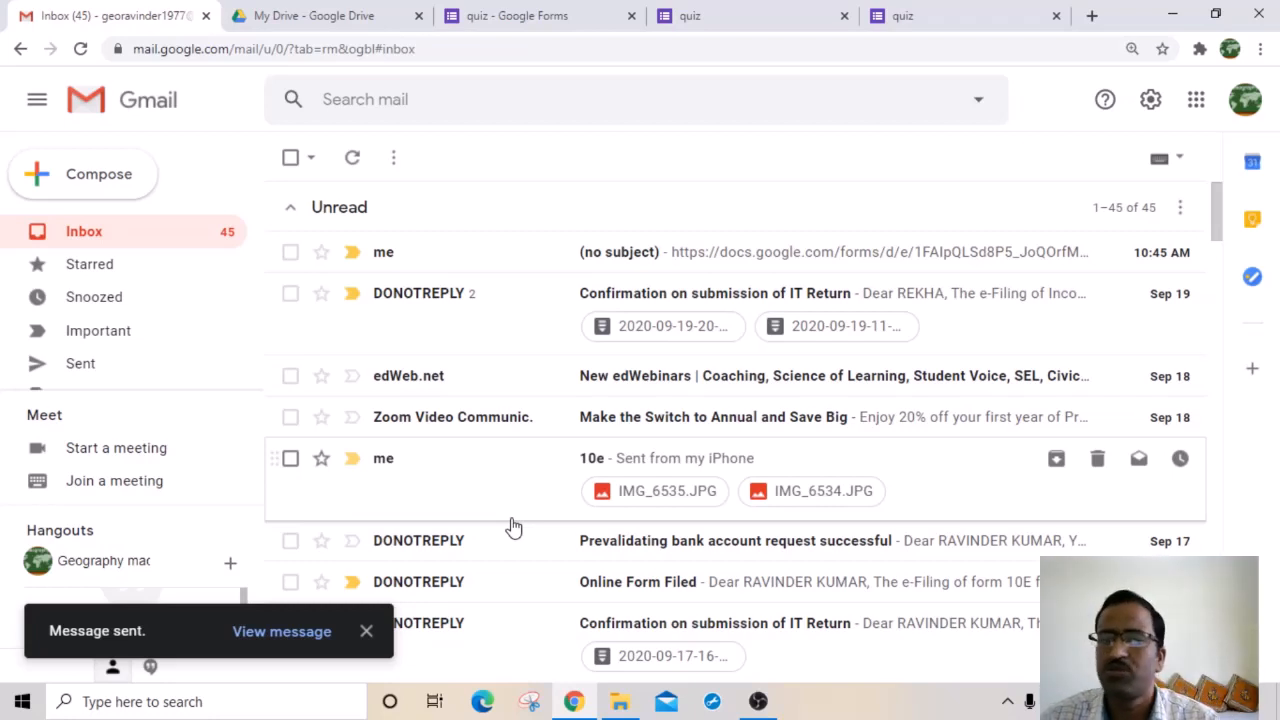
# Step: From the Responses view, create a new linked spreadsheet named quiz (Responses)
pyautogui.click(345, 22)
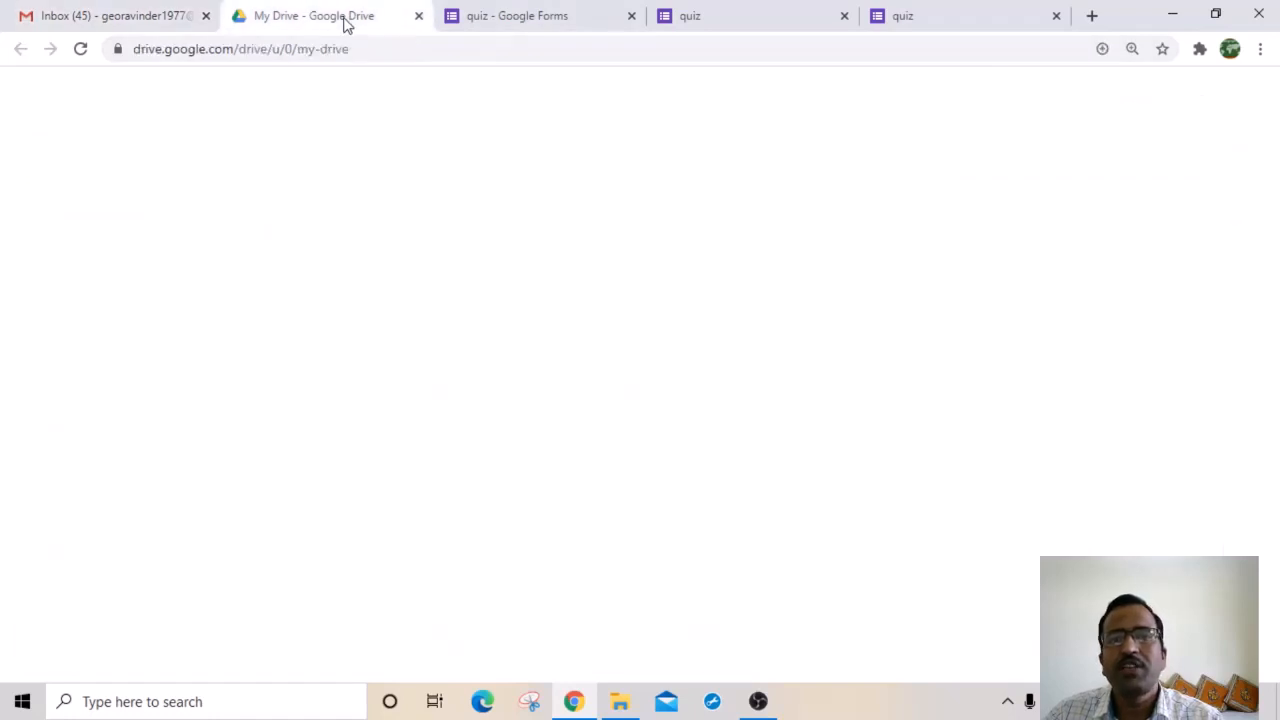
pyautogui.click(515, 16)
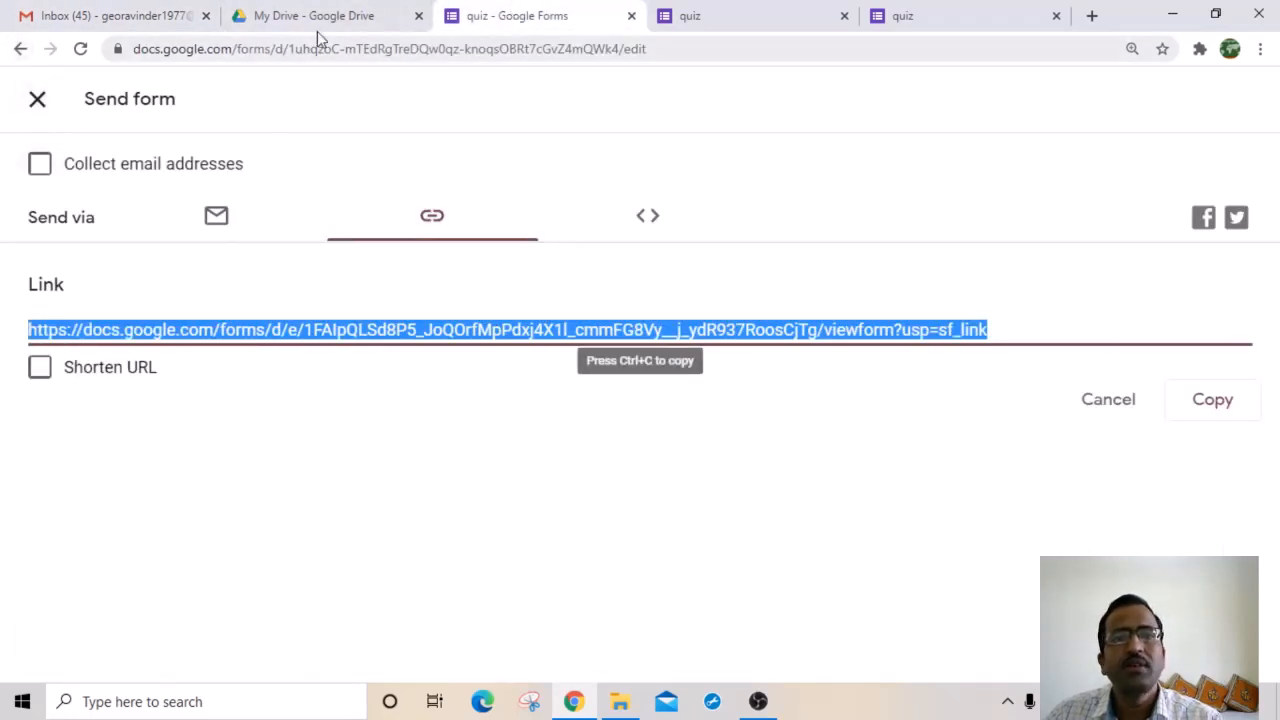
pyautogui.click(22, 50)
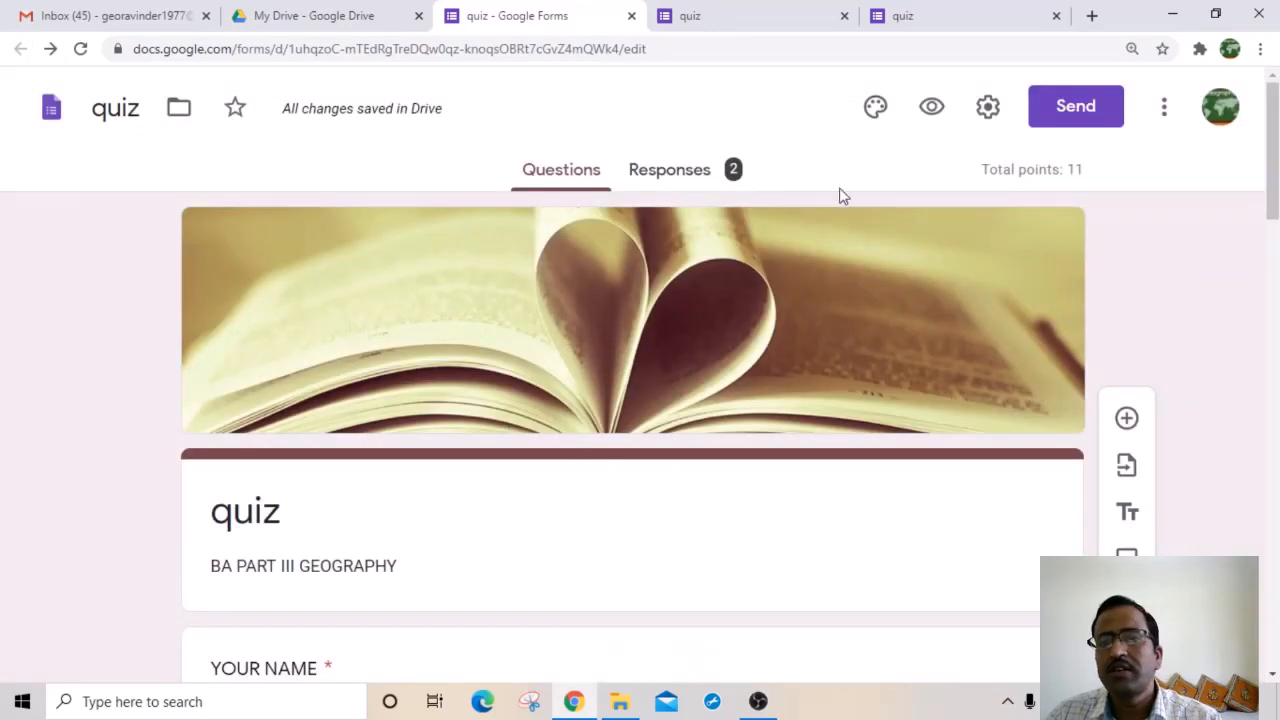
pyautogui.click(686, 178)
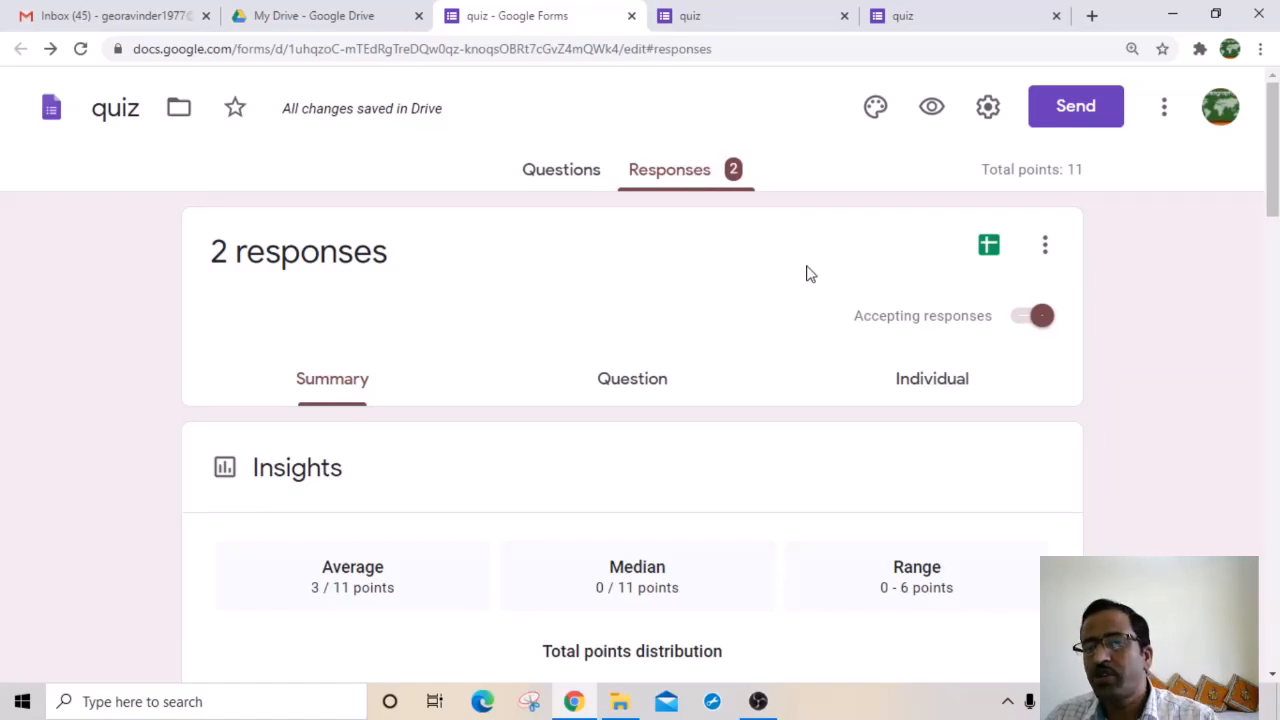
pyautogui.click(990, 248)
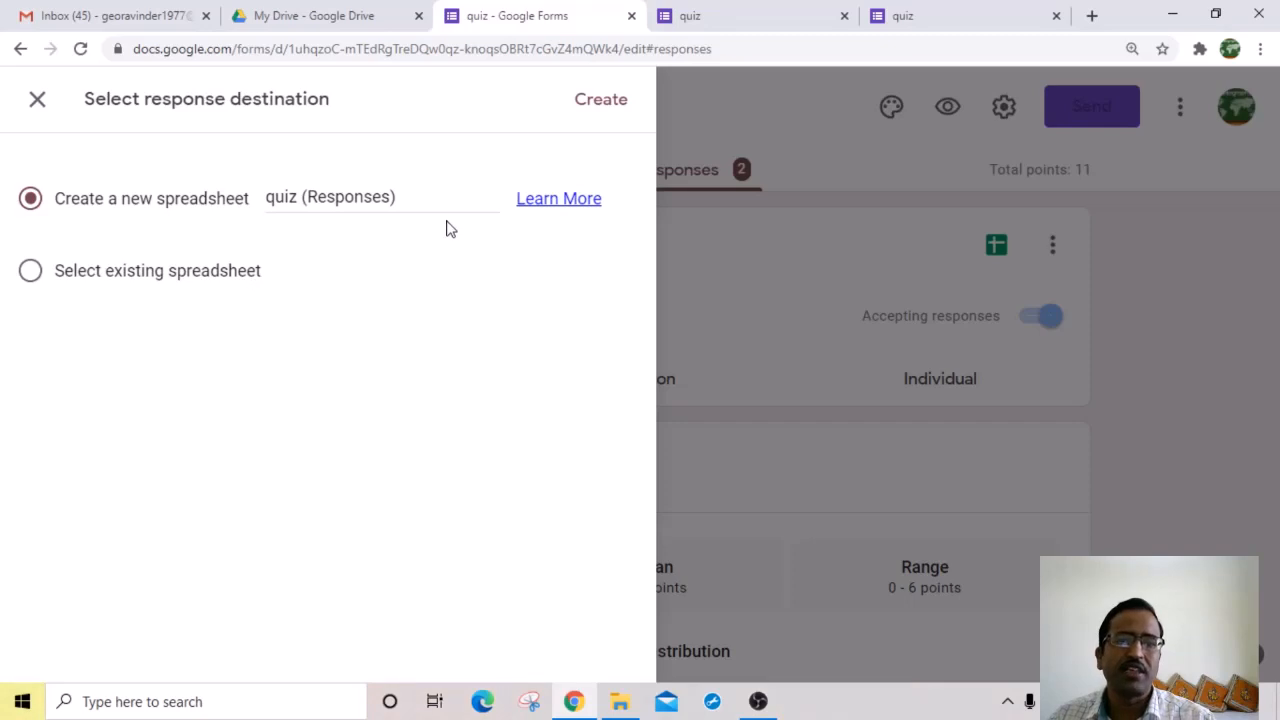
pyautogui.click(612, 108)
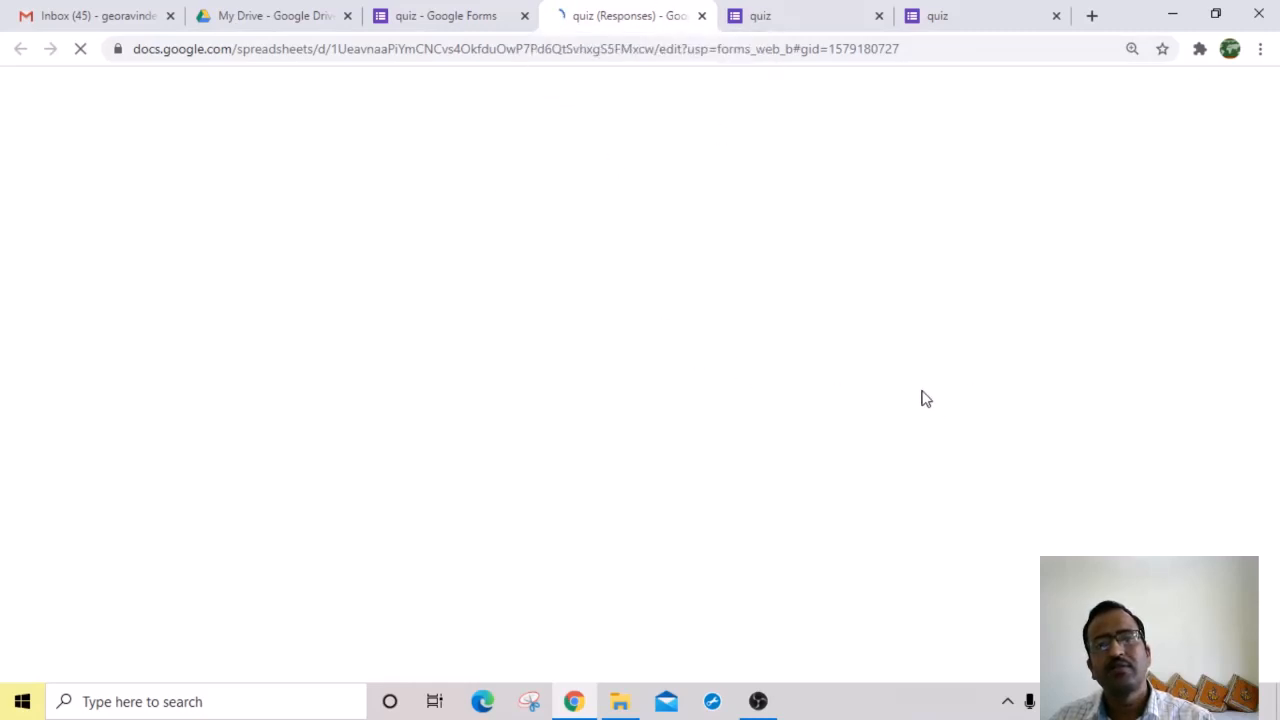
# Step: Close the extra quiz tab and bring up File > Download in the quiz (Responses) sheet
pyautogui.click(879, 16)
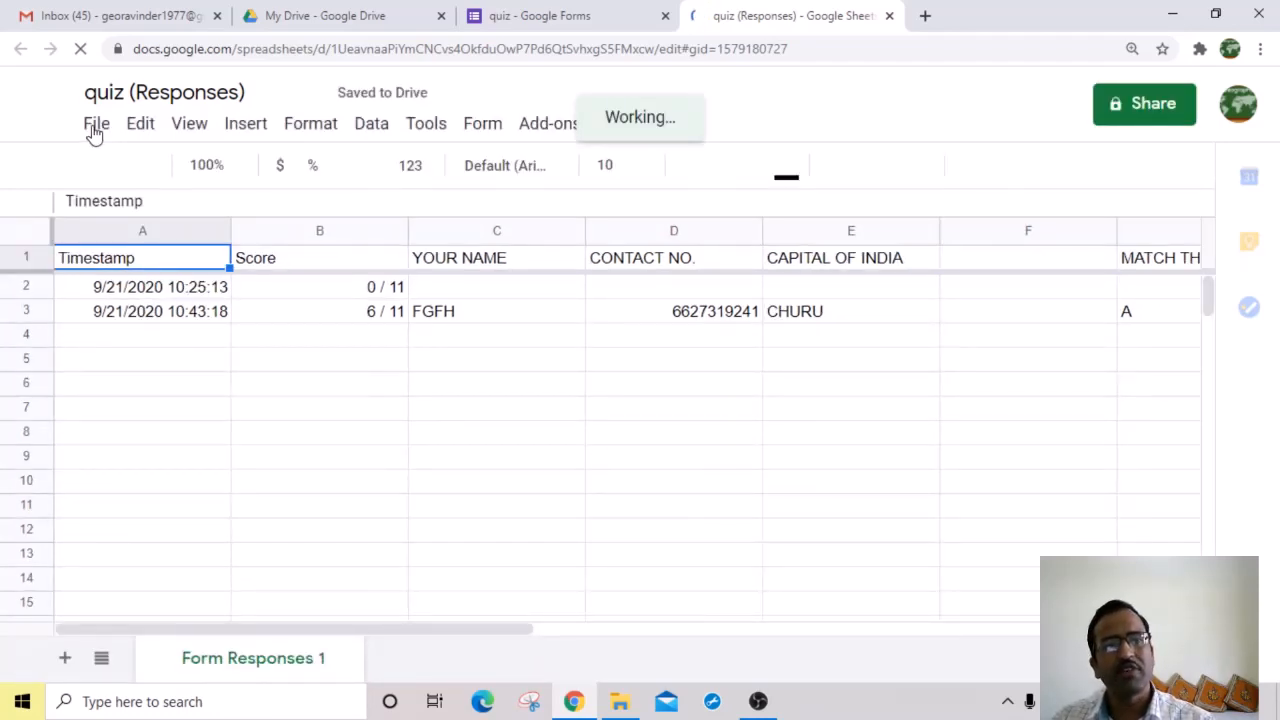
pyautogui.click(95, 124)
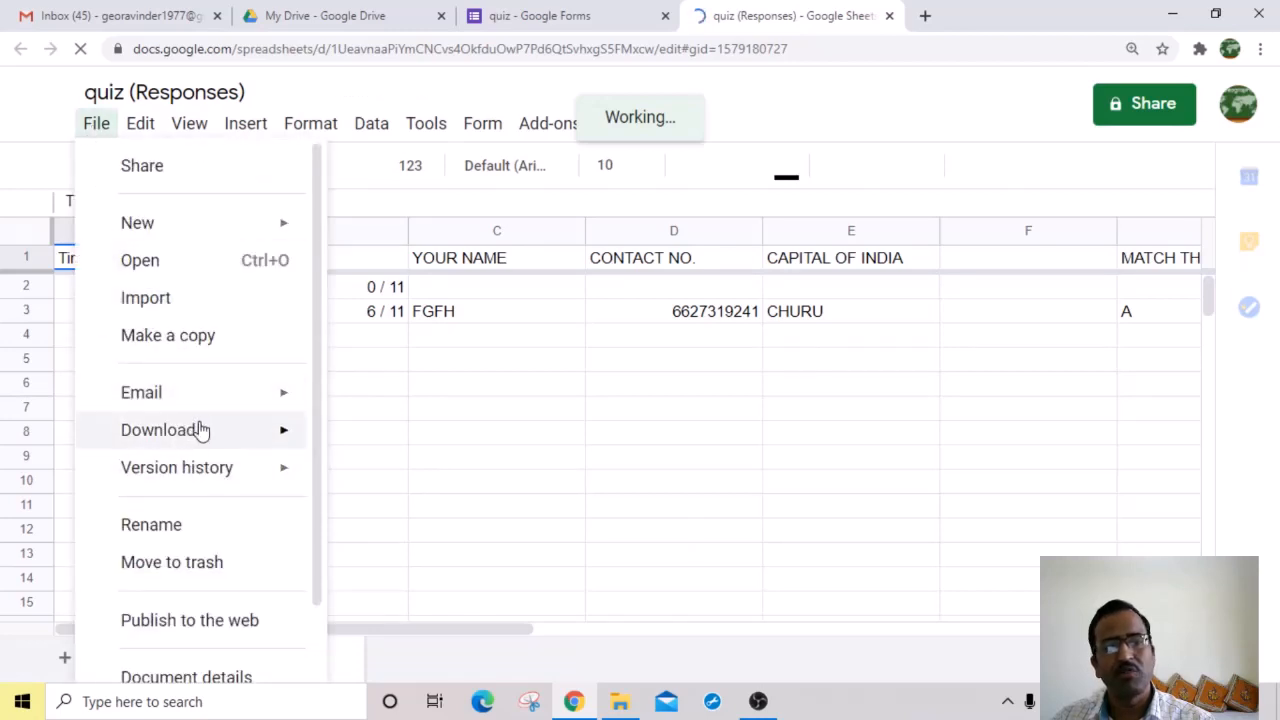
pyautogui.moveTo(200, 430)
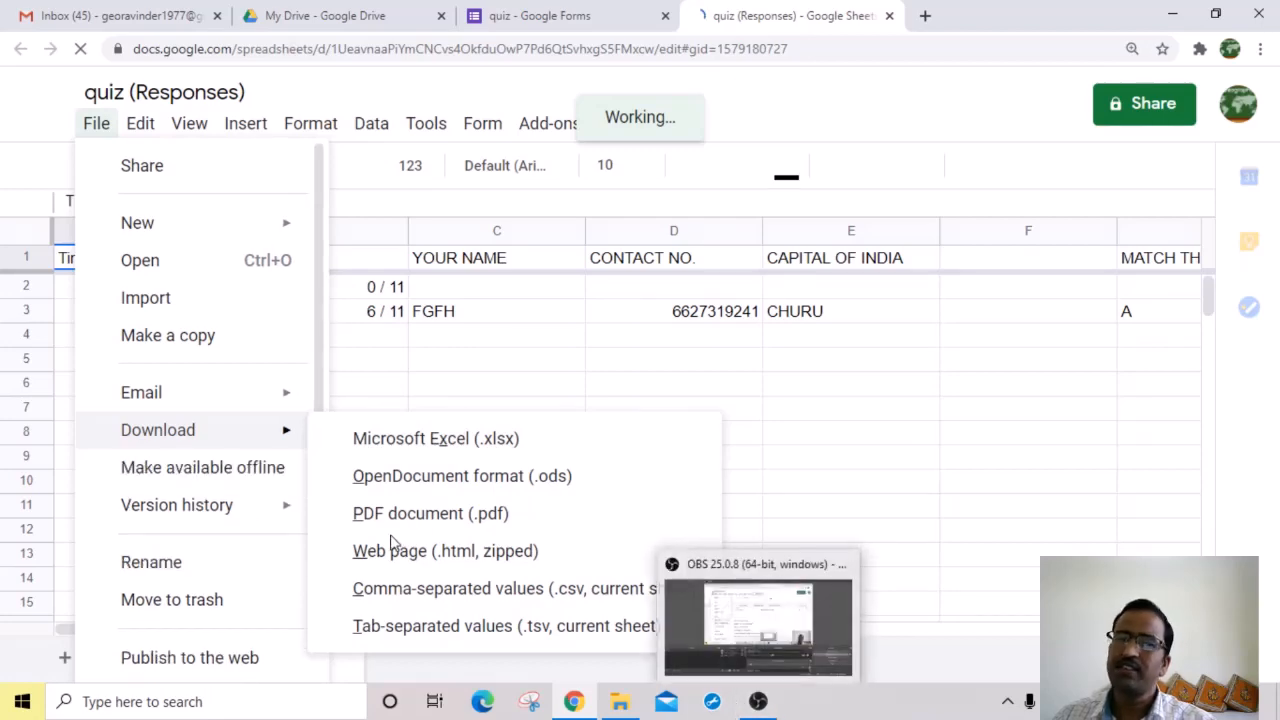
# Step: Move back through the Forms and Drive tabs to the Gmail inbox showing the sent link
pyautogui.click(568, 18)
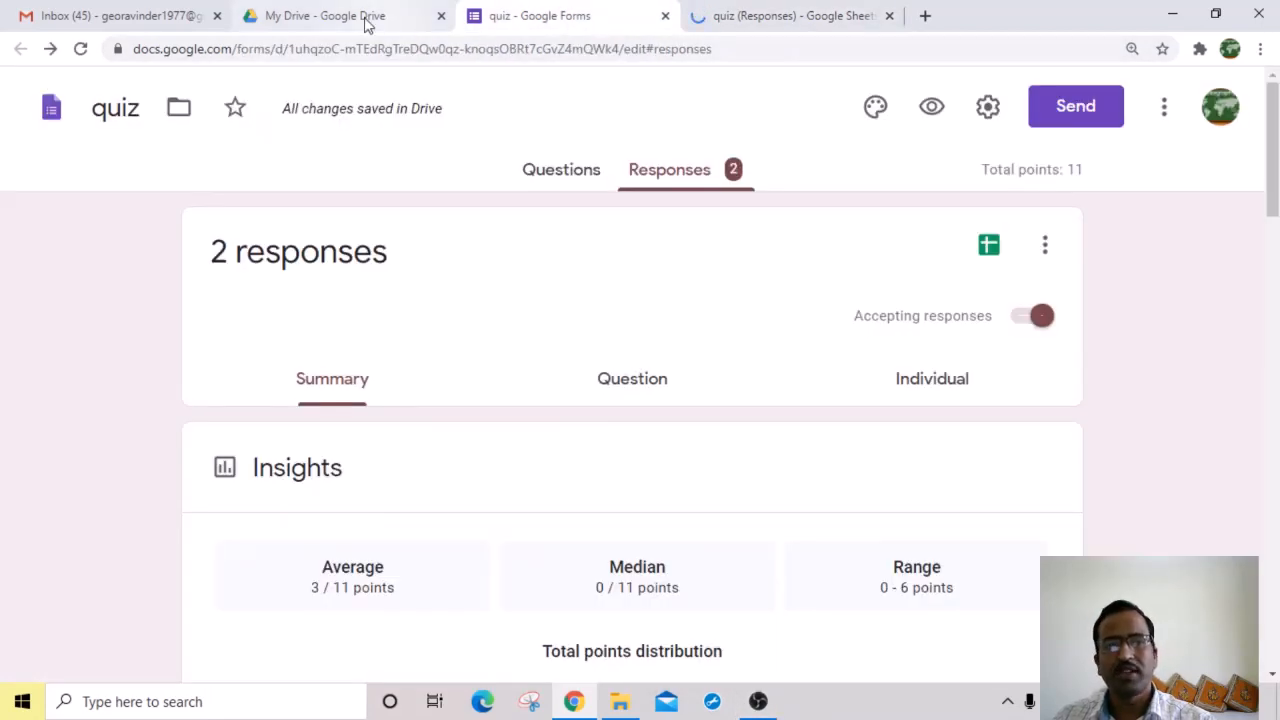
pyautogui.click(366, 20)
pyautogui.click(147, 20)
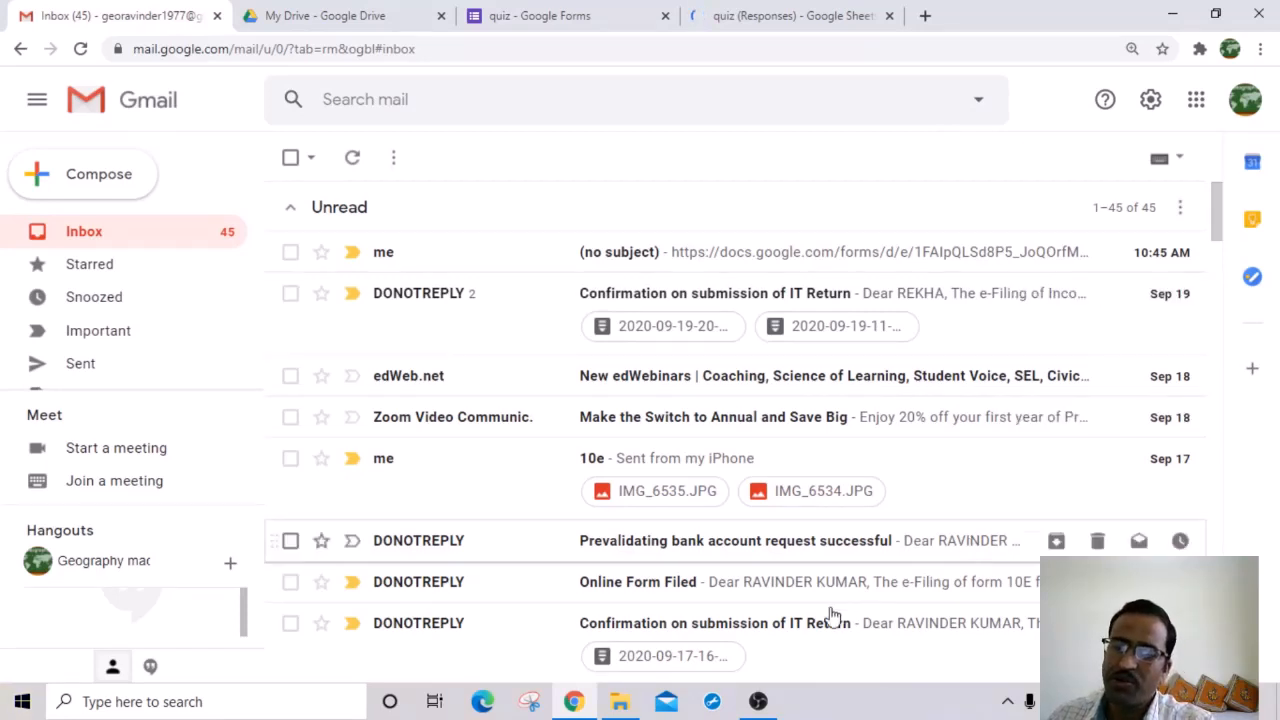
pyautogui.moveTo(758, 703)
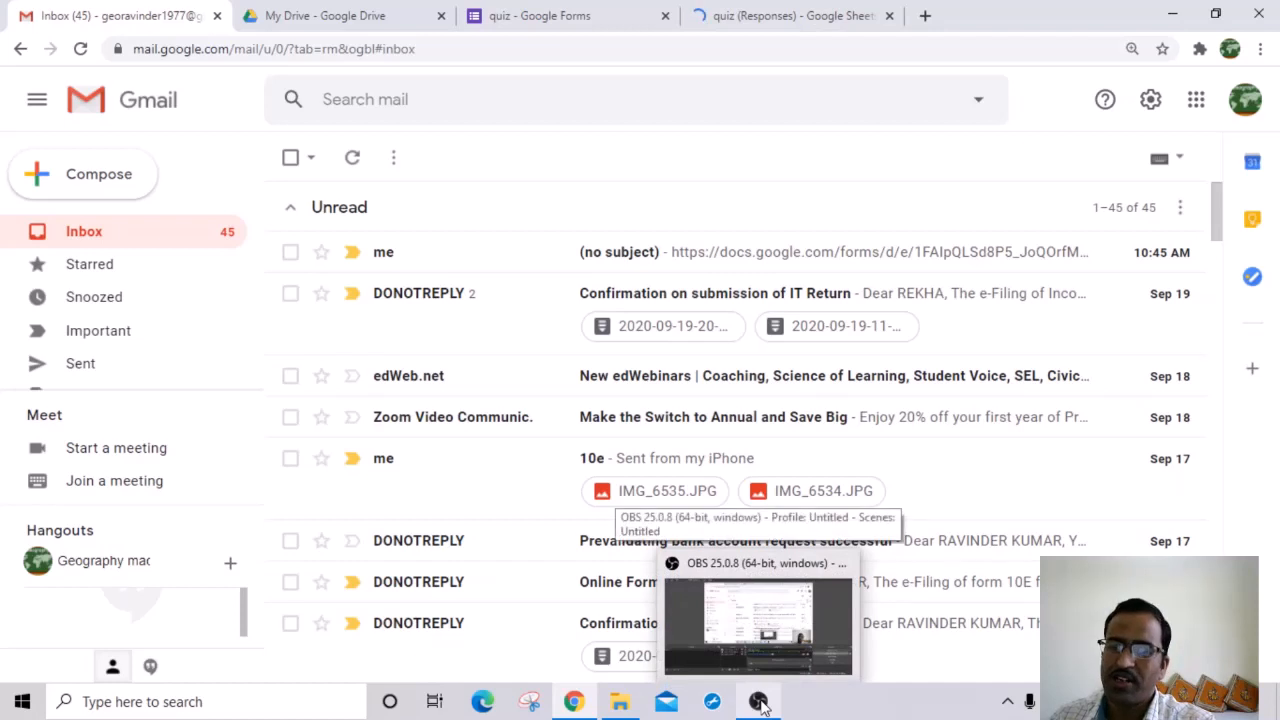